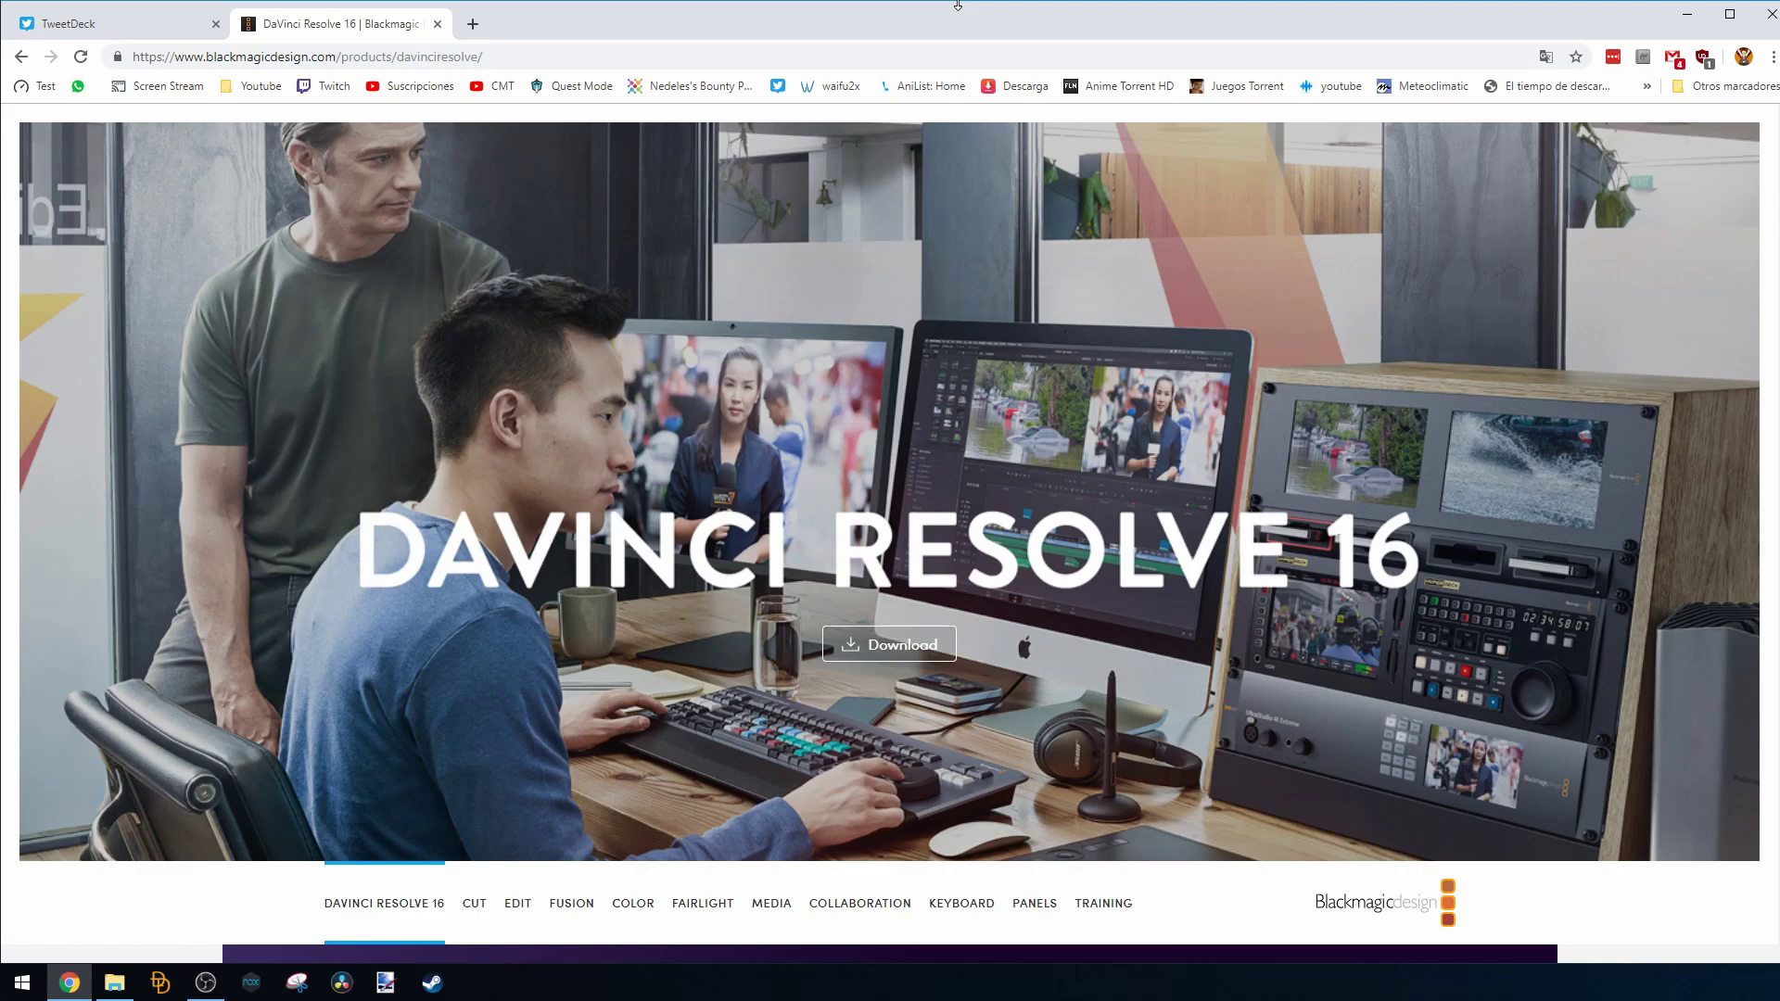
Launch DaVinci Resolve and open the Re-Review camara project from the Project Manager.
left_click(342, 989)
left_click(340, 984)
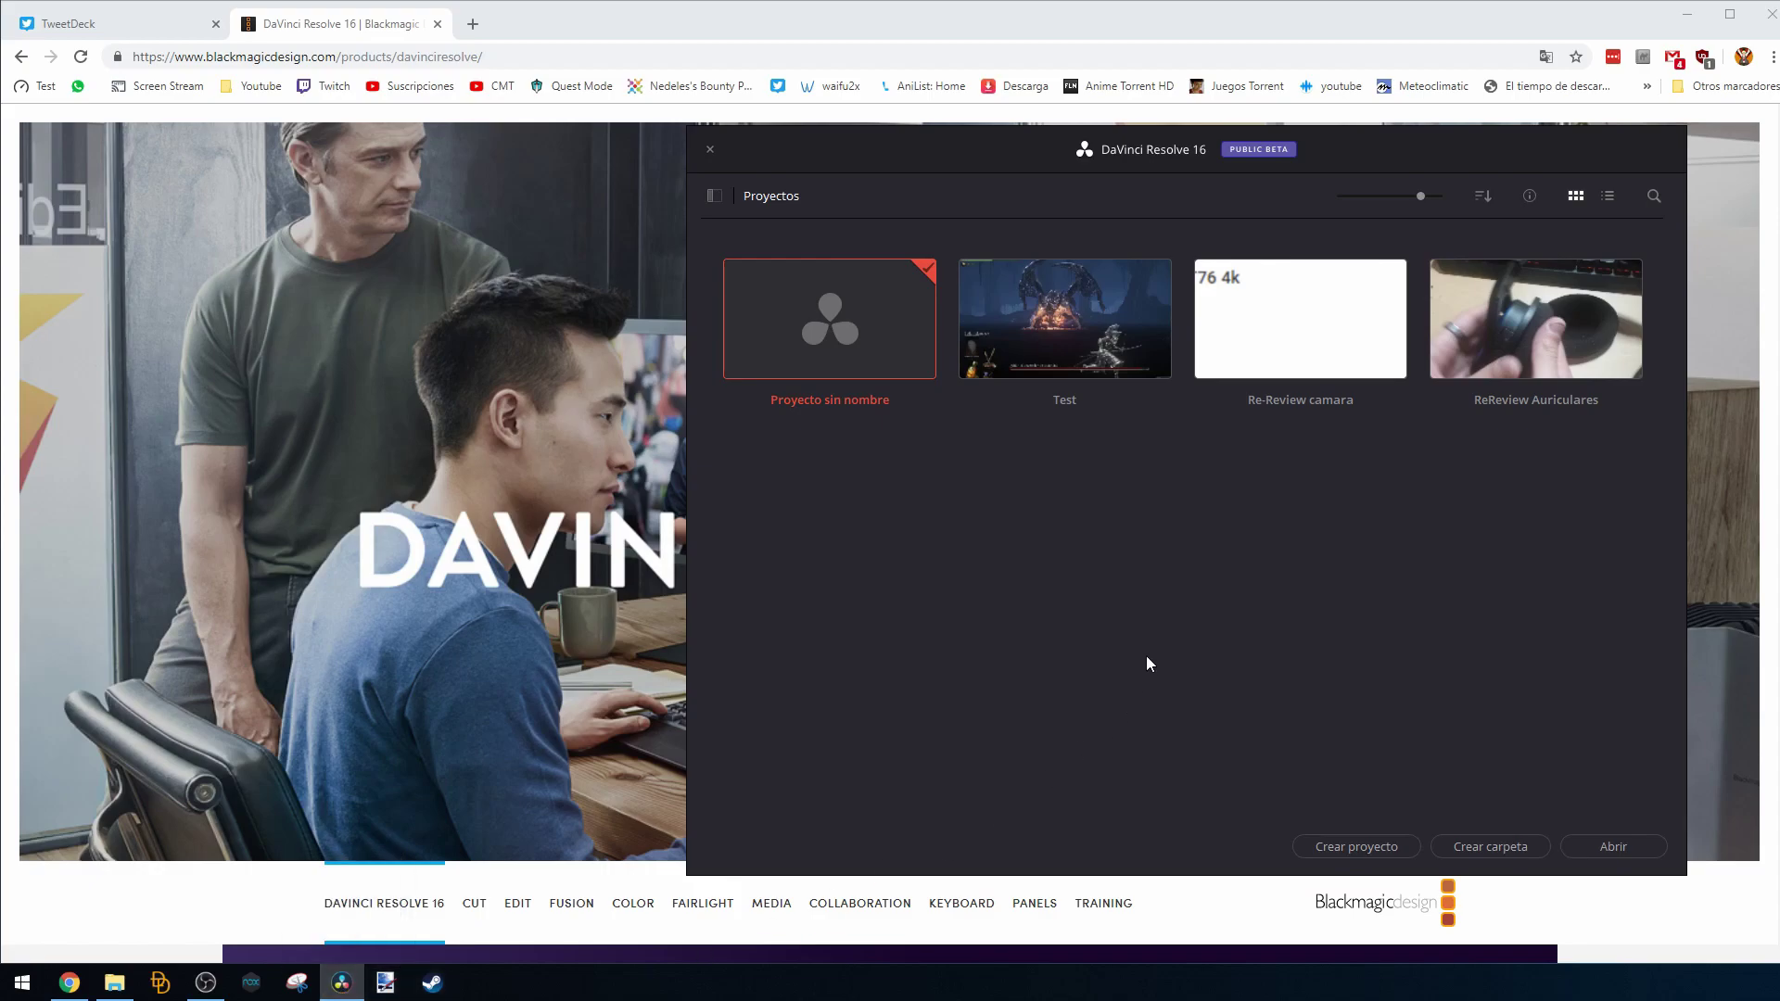
double_click(1306, 342)
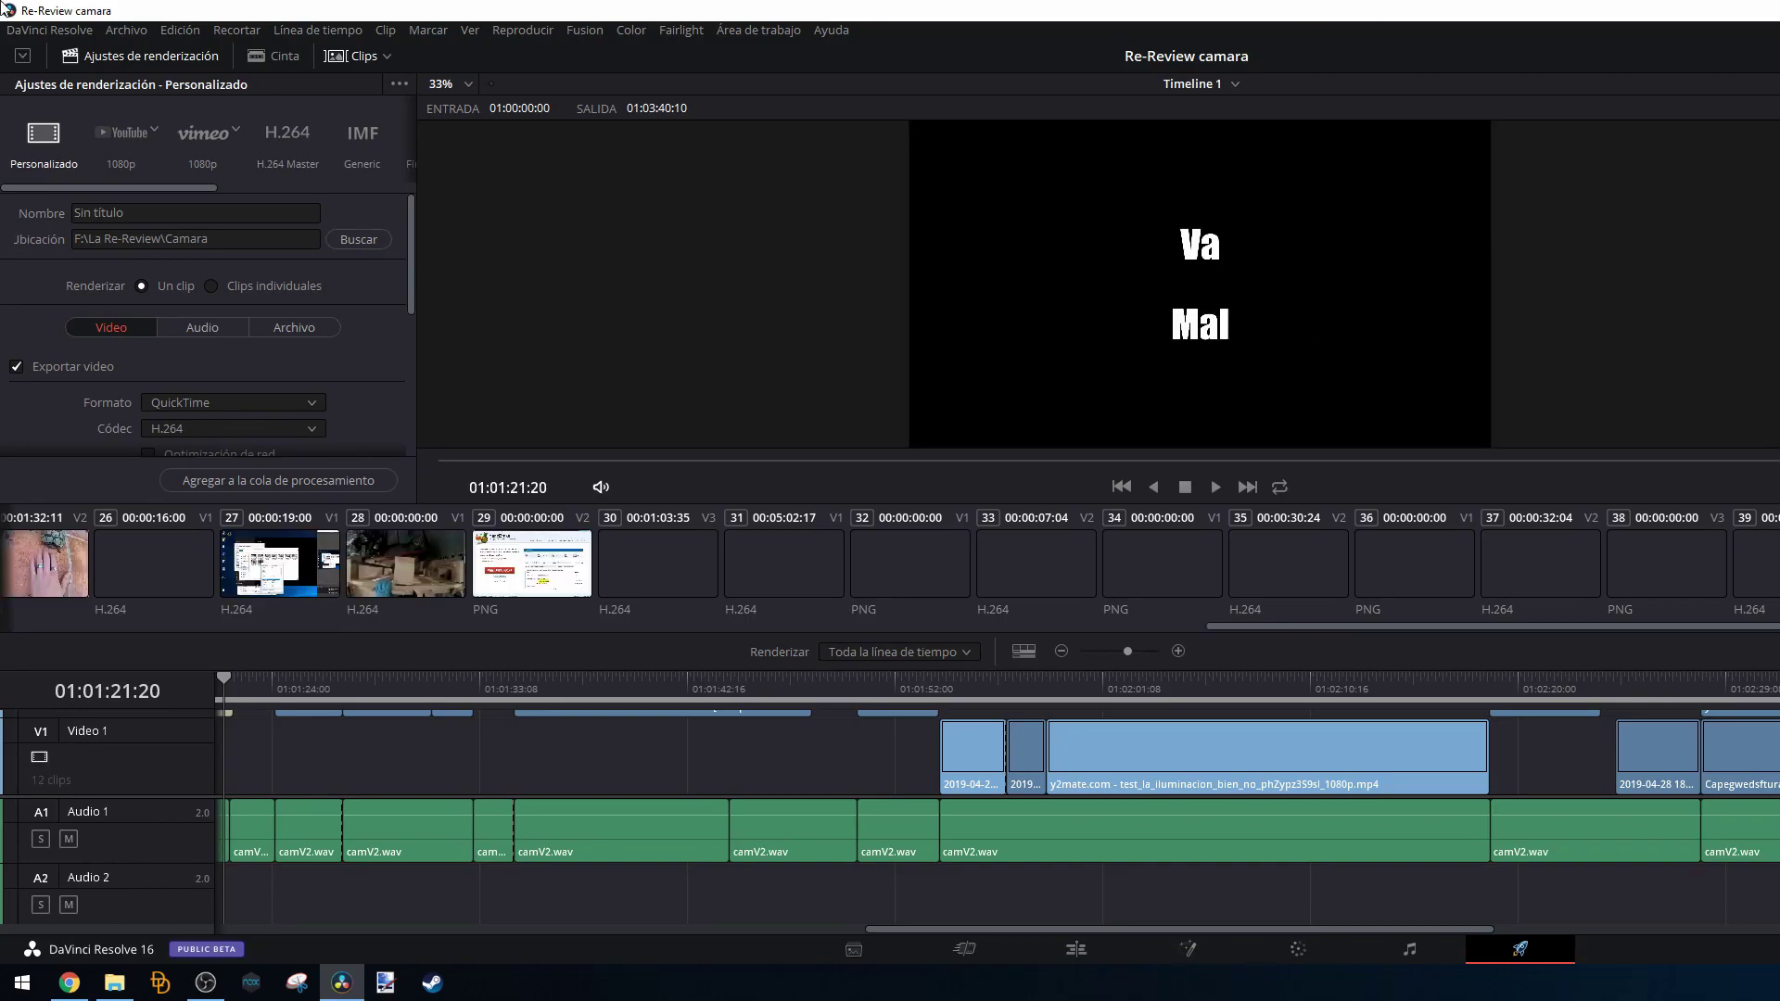
double_click(753, 13)
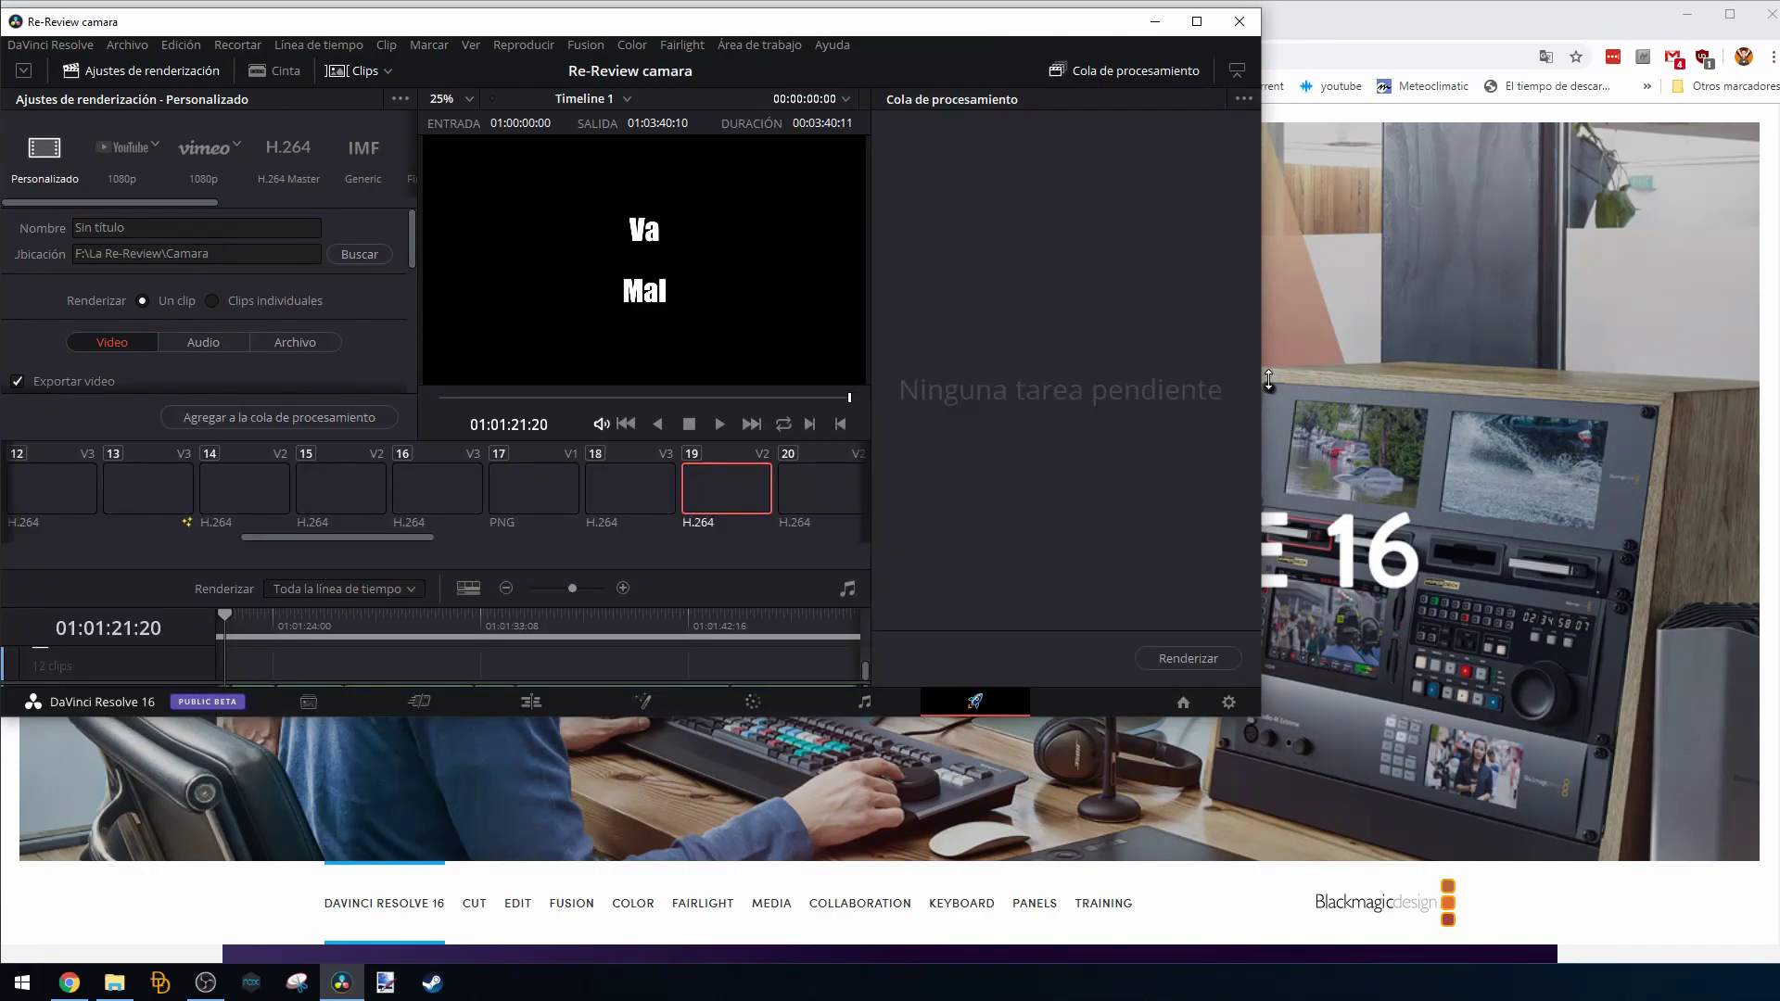
double_click(1265, 393)
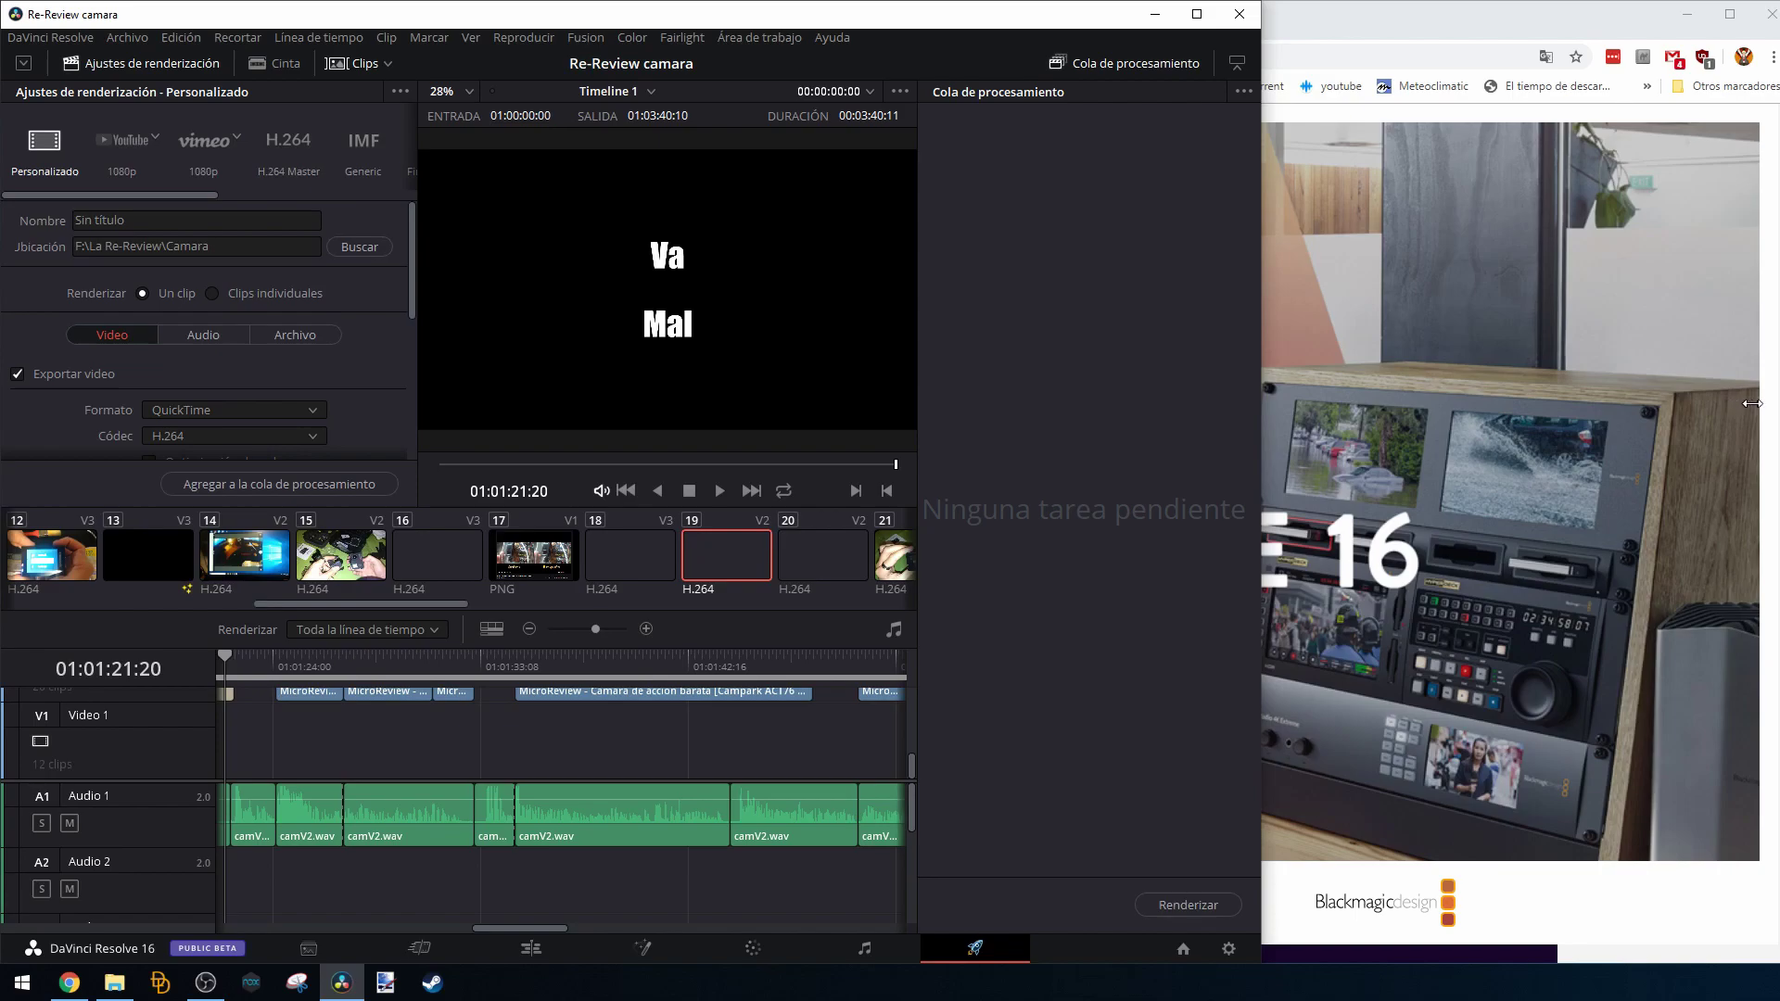
left_click_drag(1264, 393, 1297, 393)
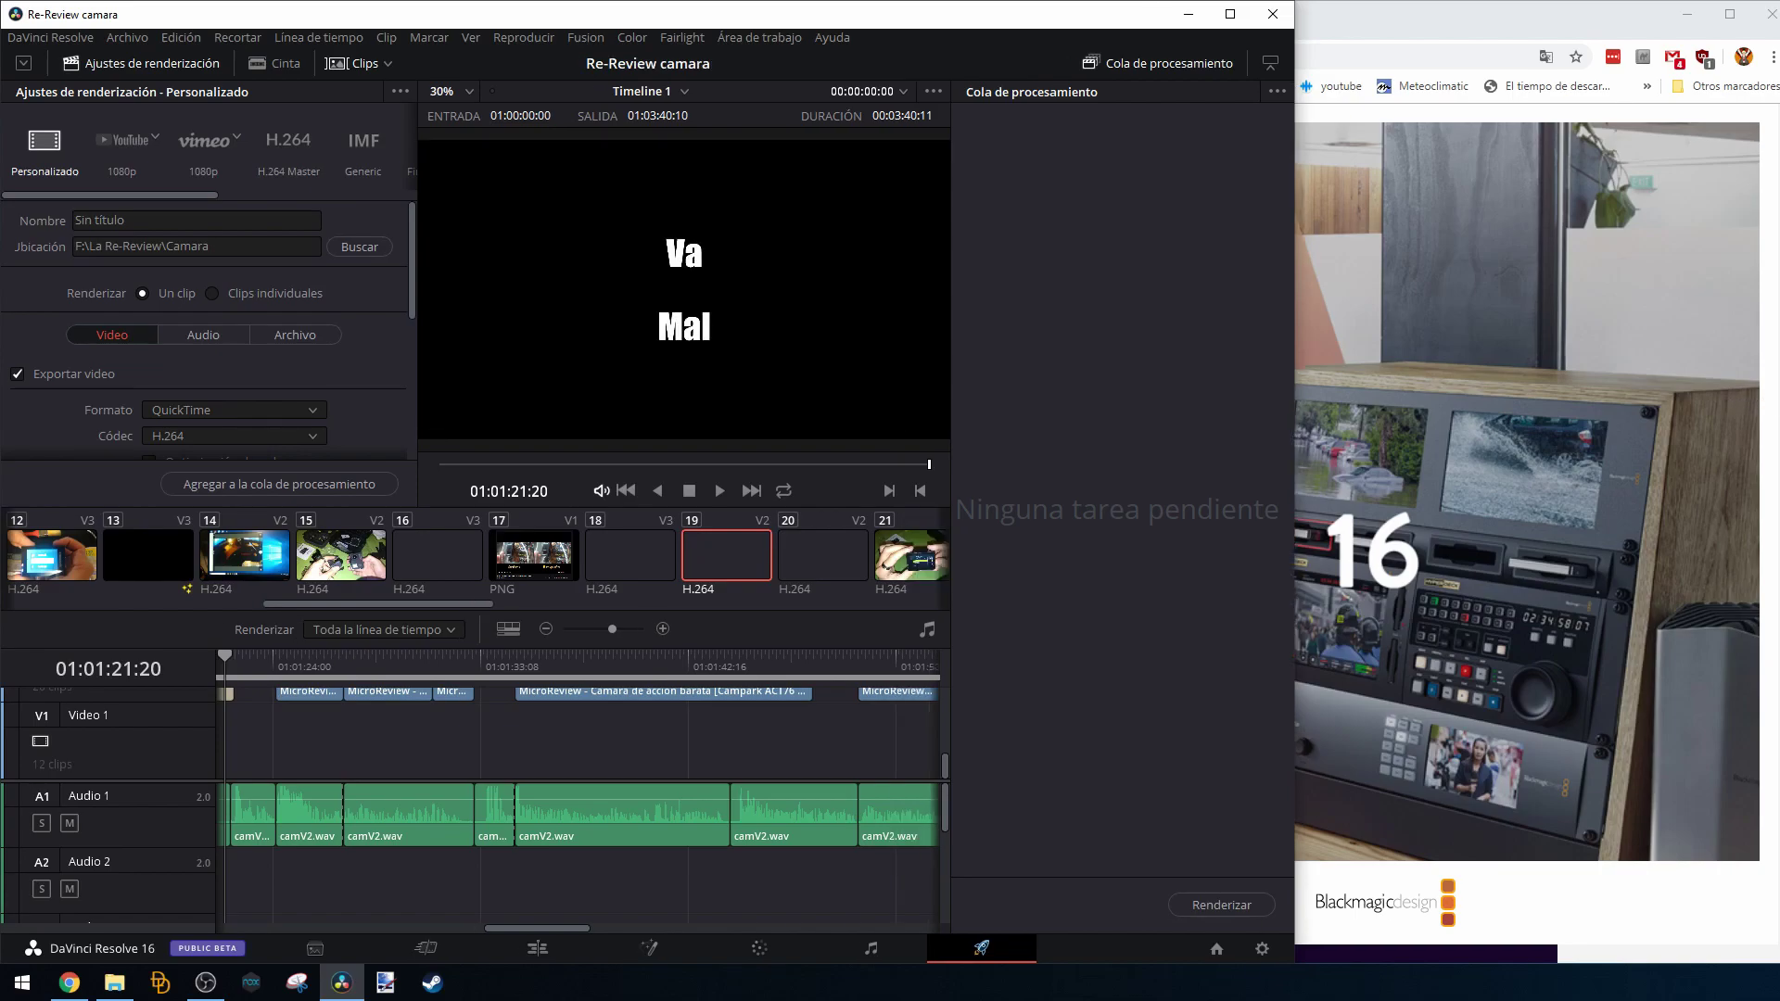
key("super+Up")
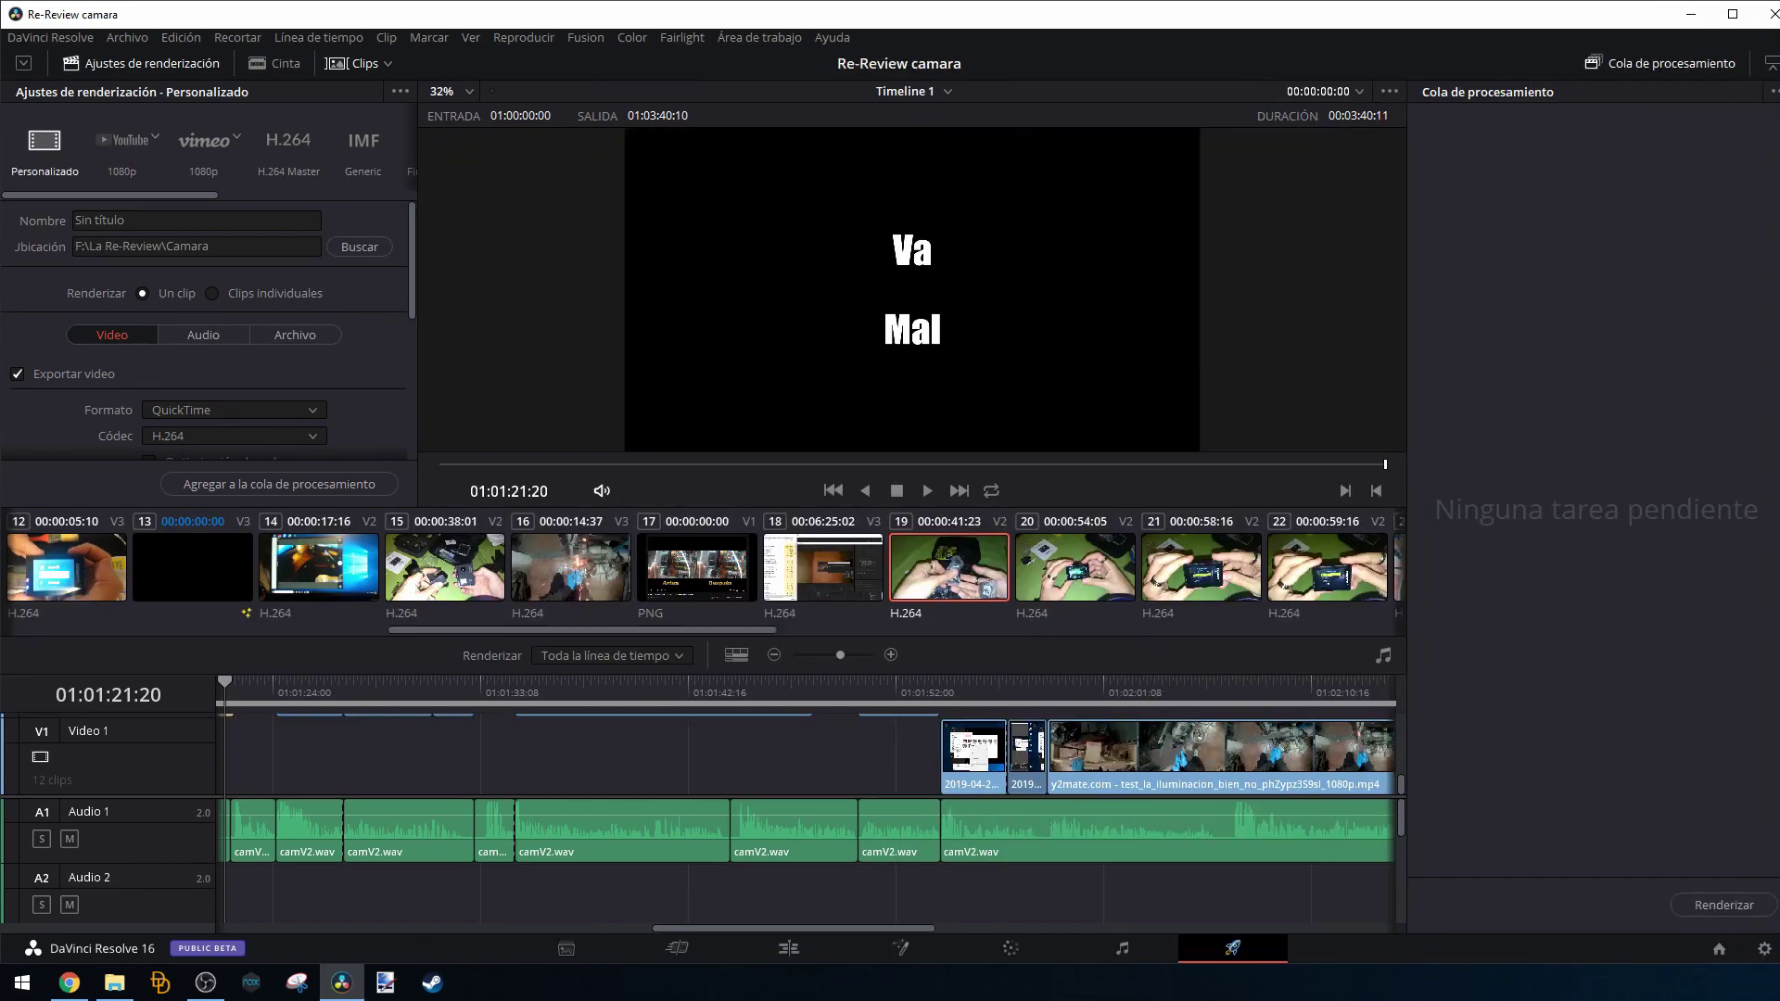
Switch to the Edit page, zoom Timeline 1 out three steps, then back in one.
left_click(782, 955)
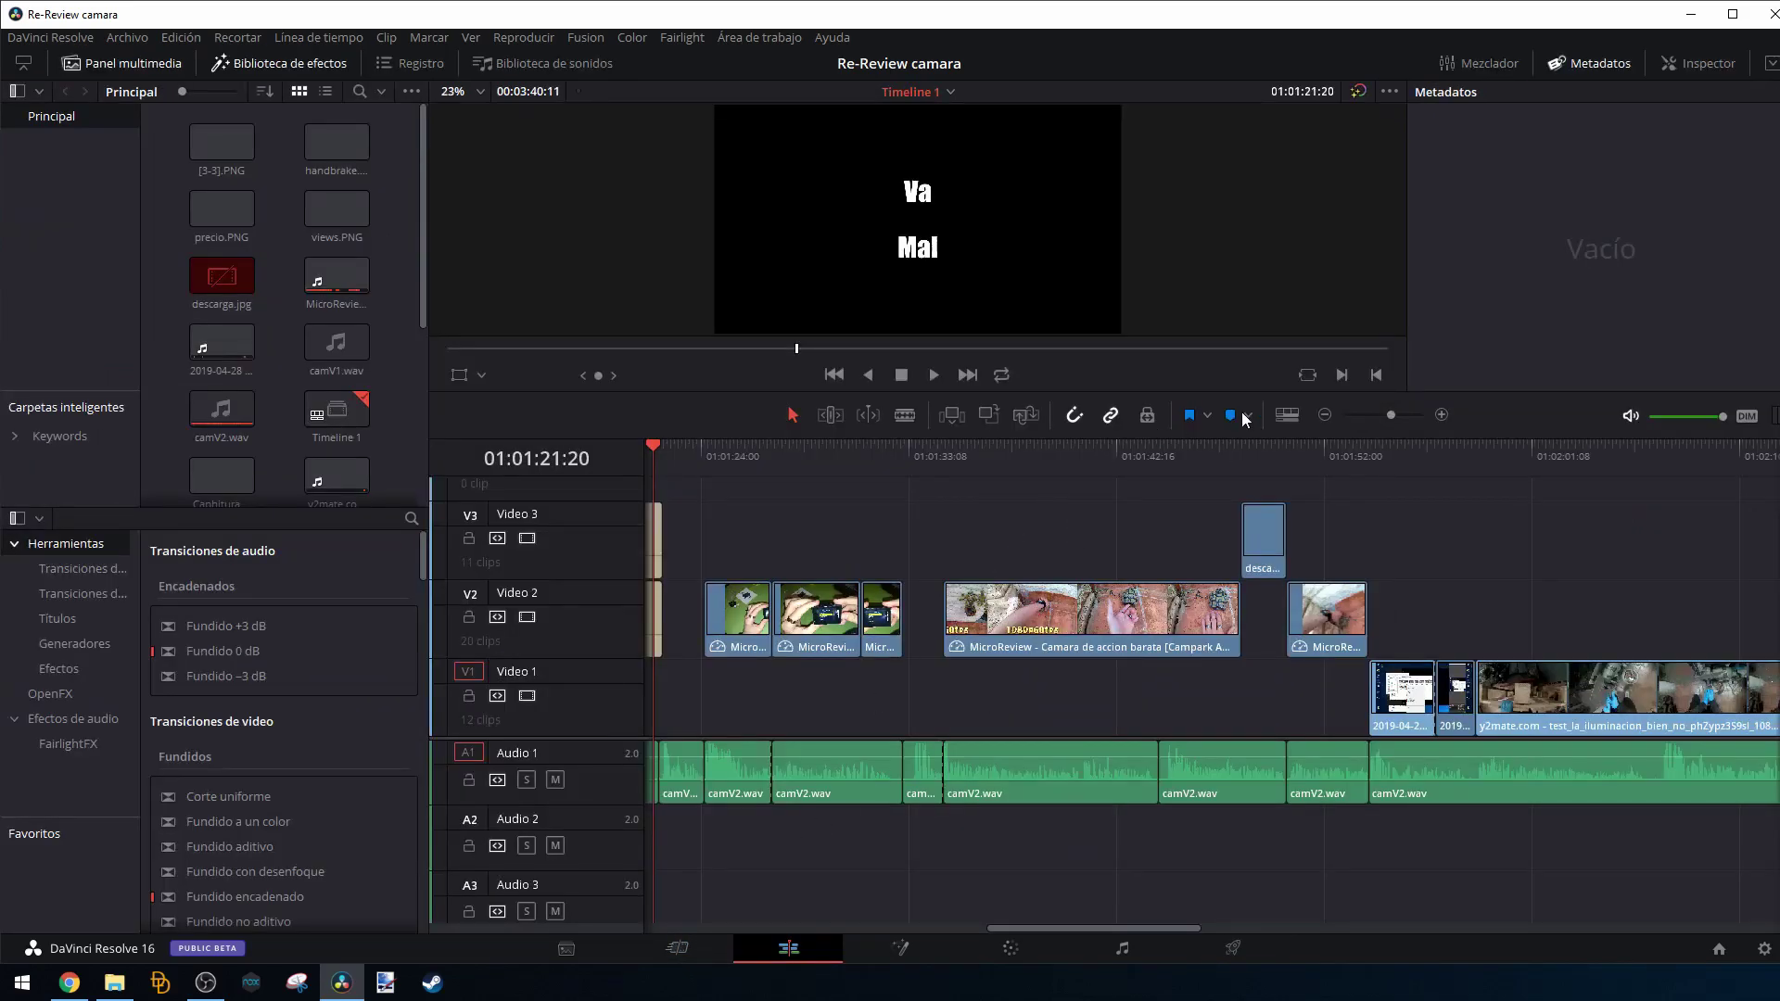
left_click(1326, 415)
left_click(1326, 415)
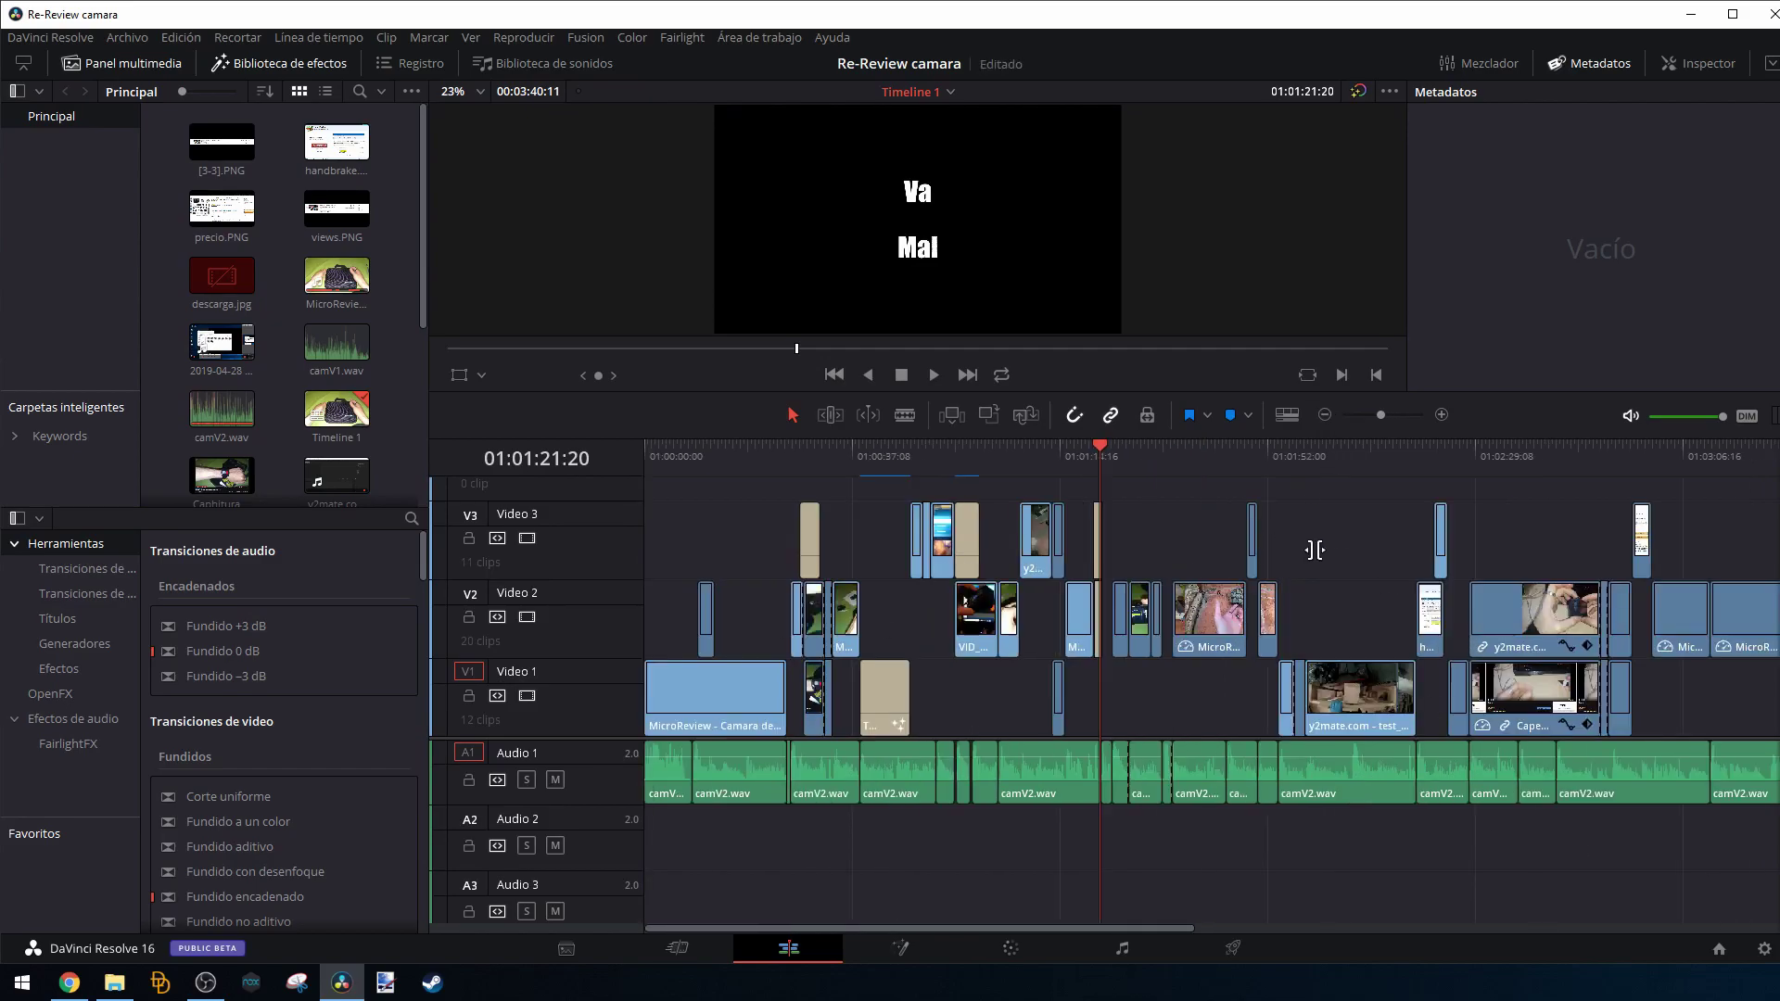
left_click(1327, 414)
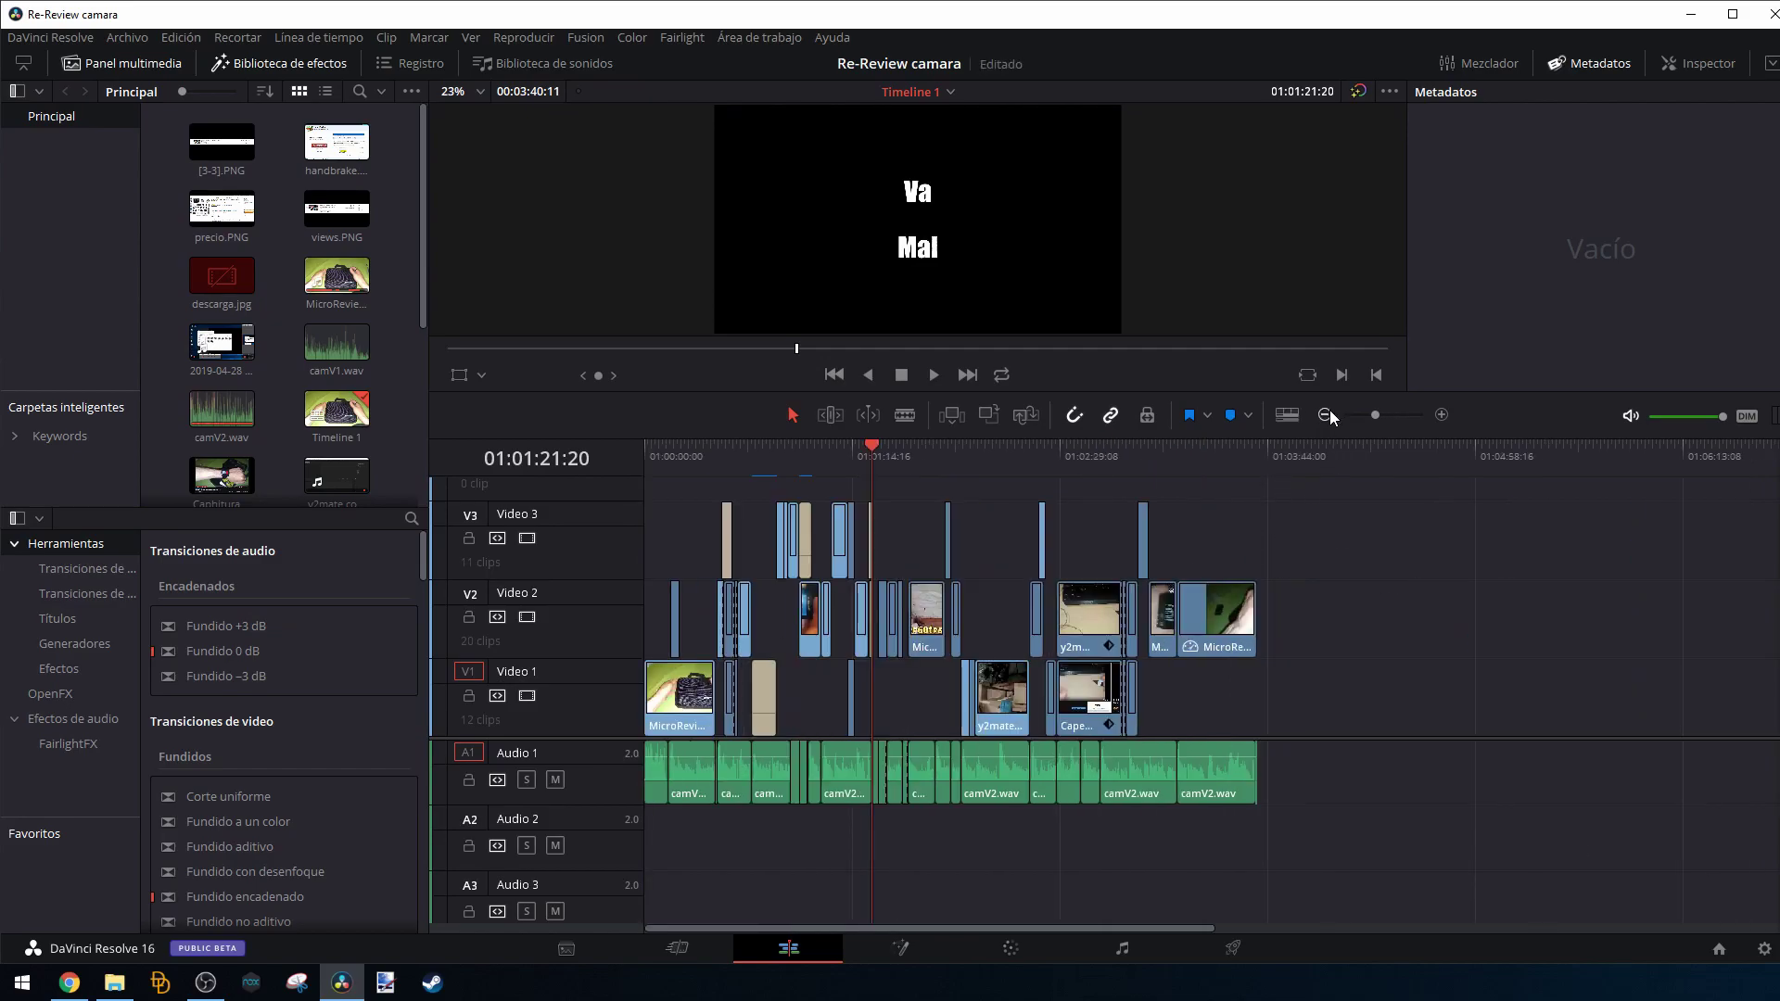
left_click(1441, 415)
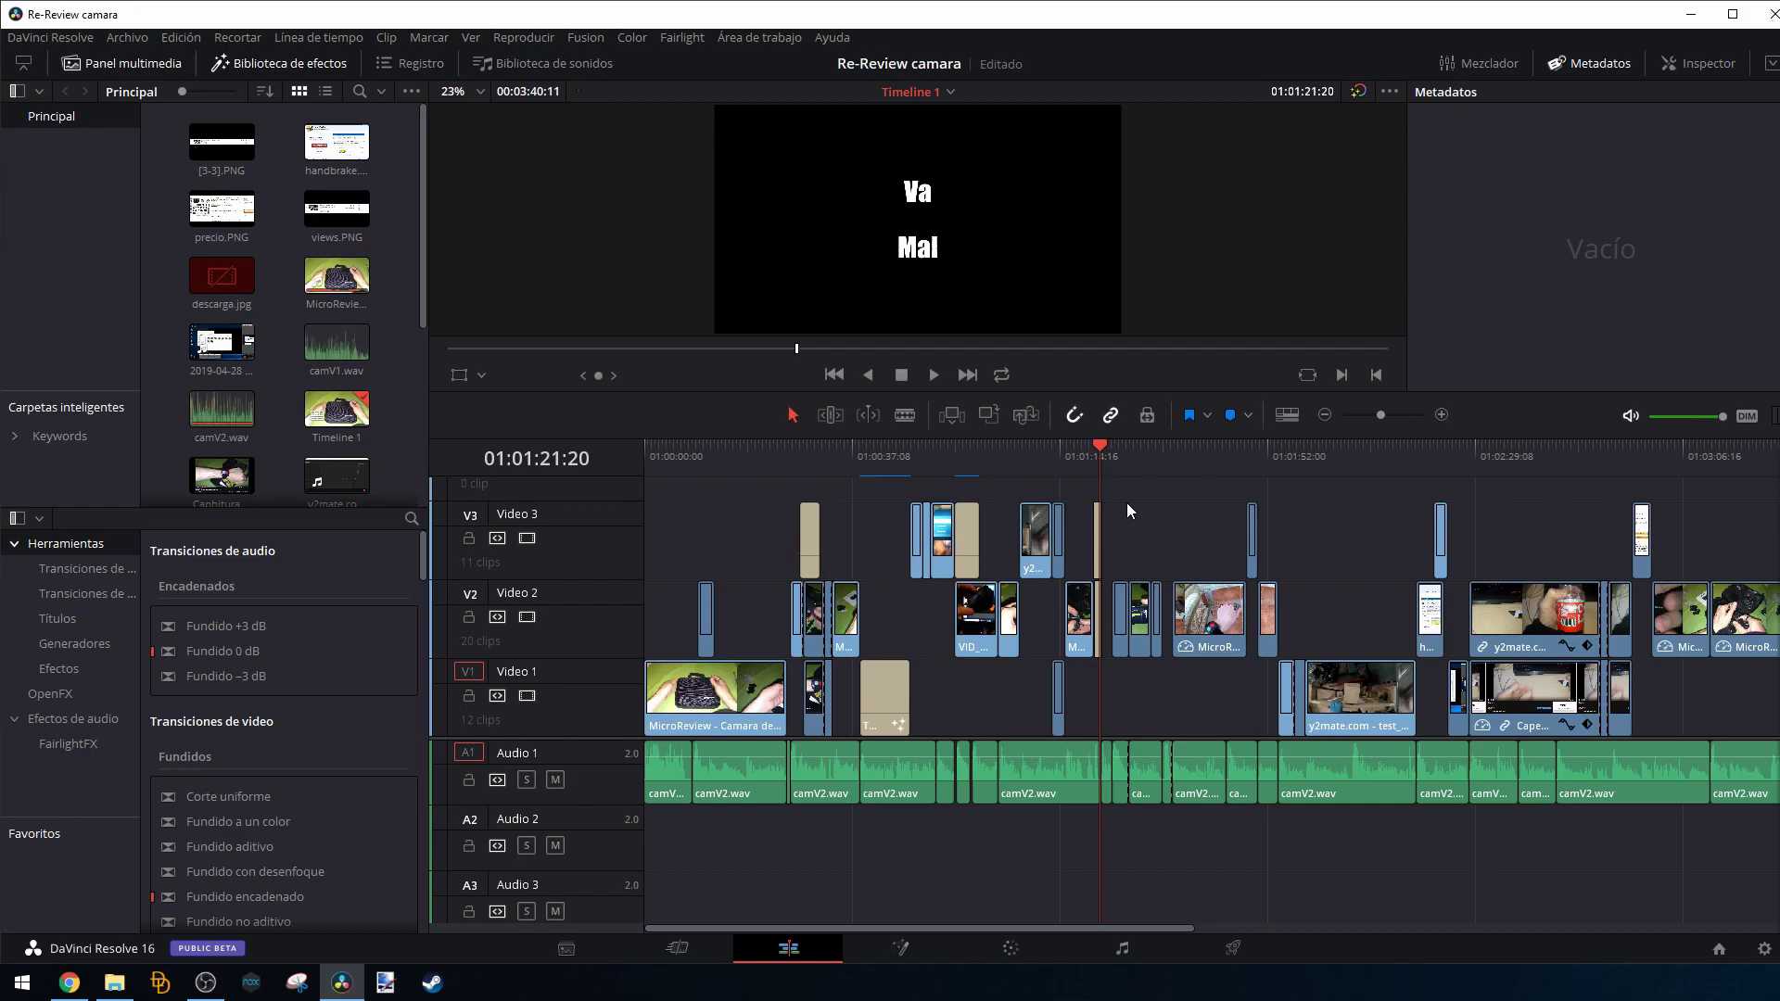
Play Timeline 1 with the audio muted, stopping at 01:01:40:13.
left_click(1114, 463)
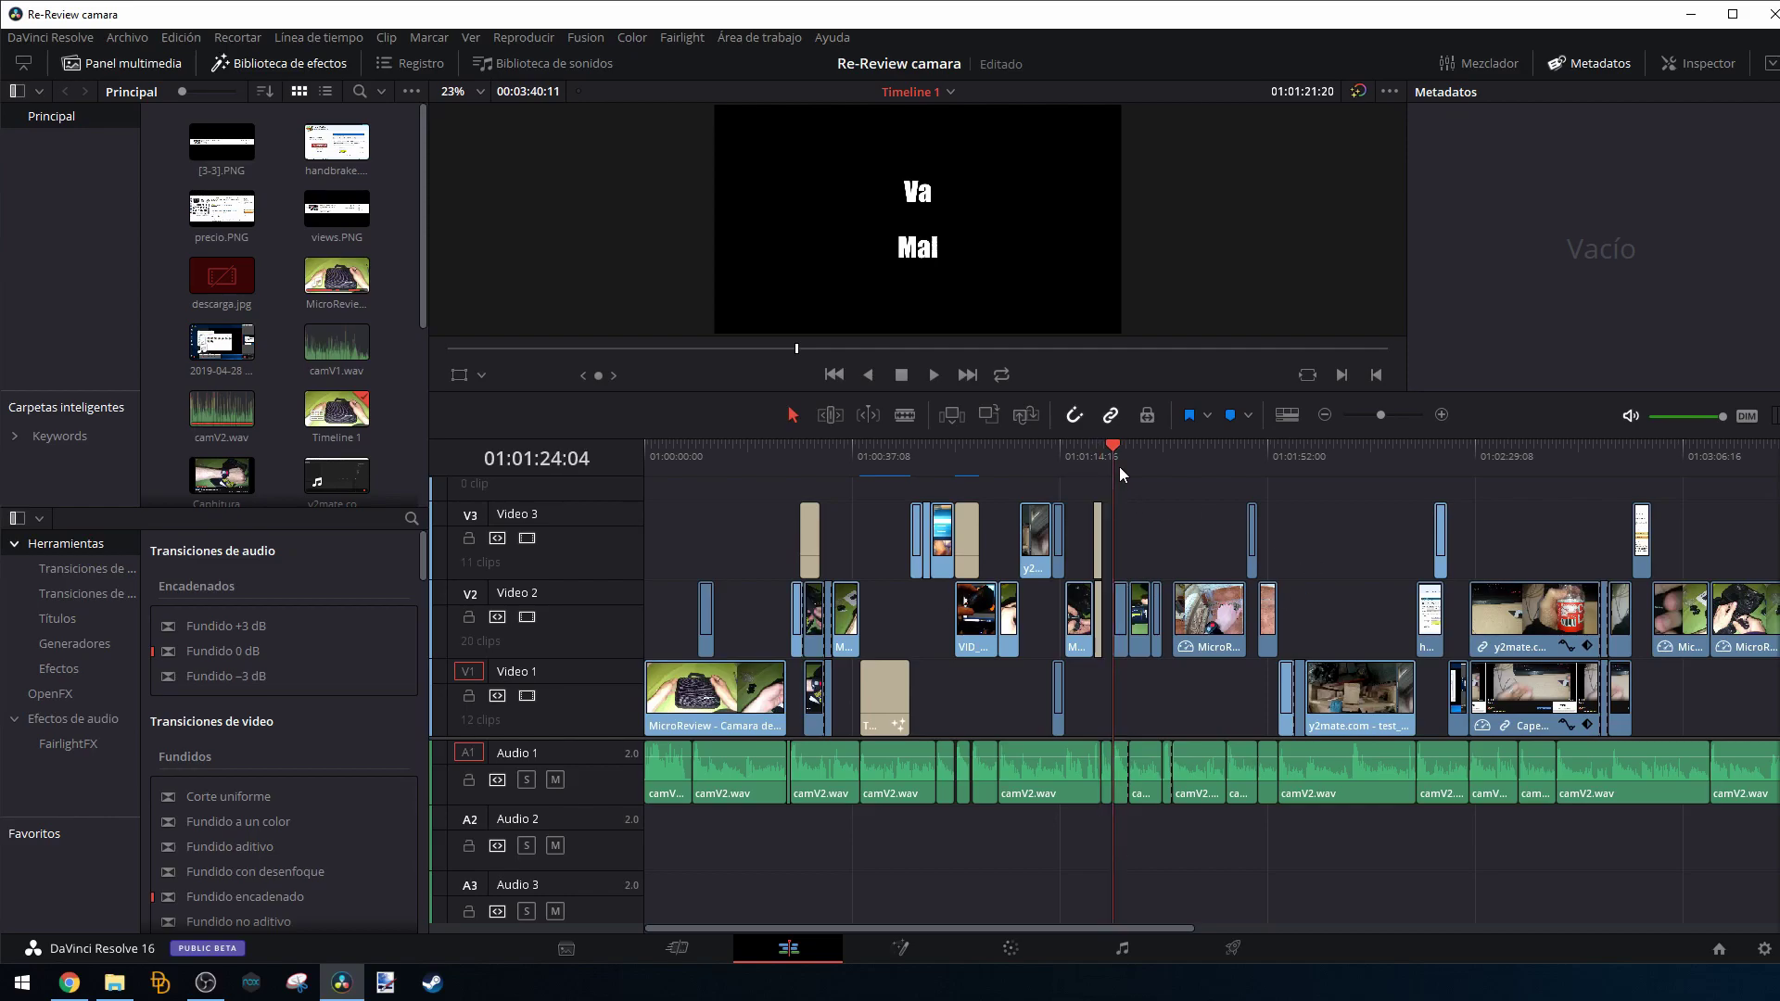
left_click(934, 375)
left_click(902, 374)
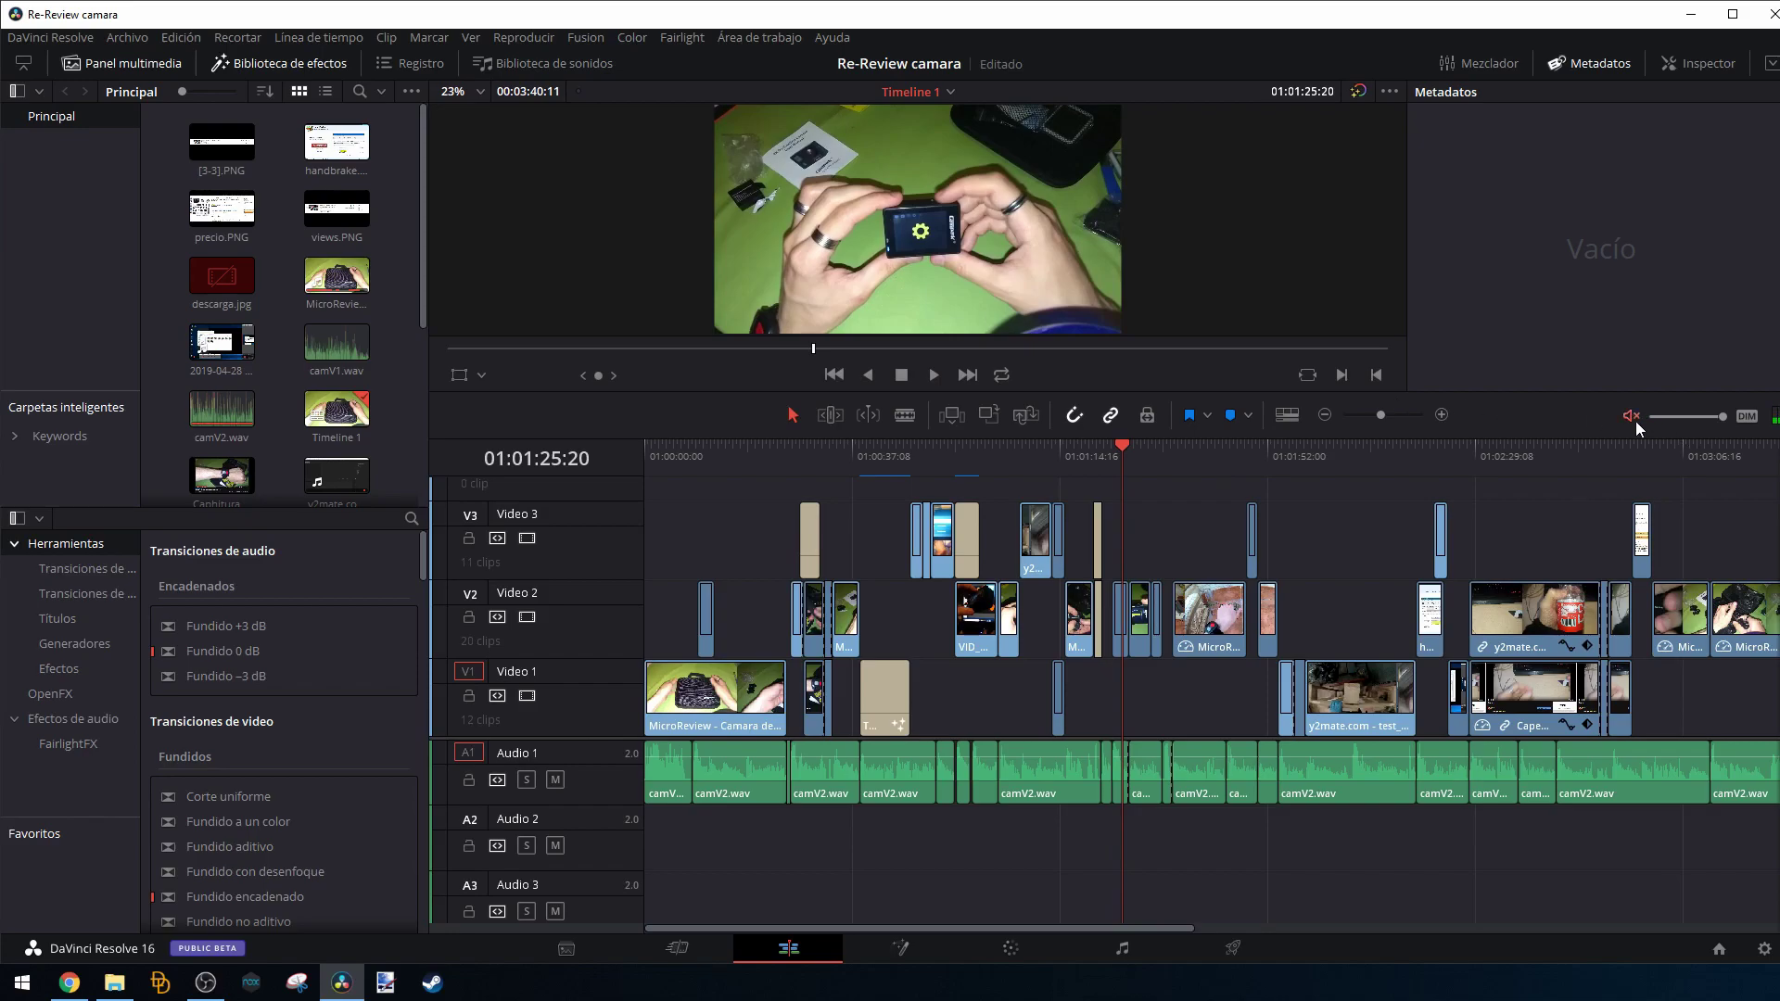
left_click(933, 376)
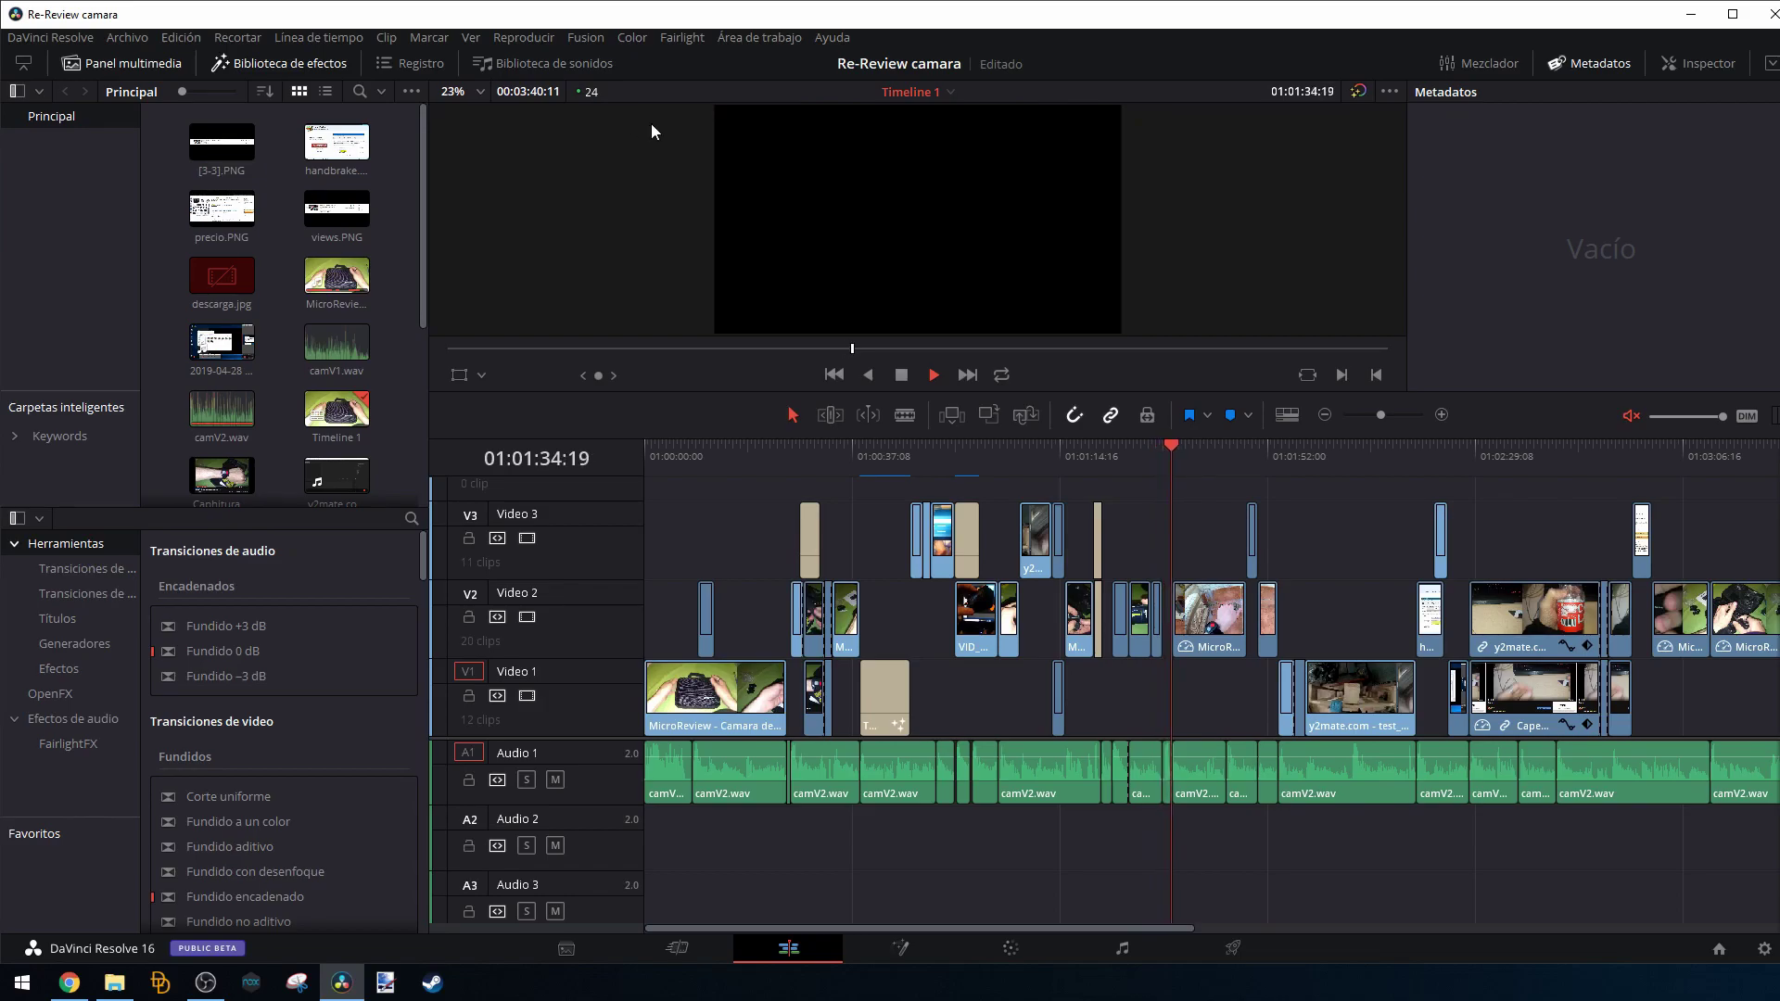
left_click(902, 376)
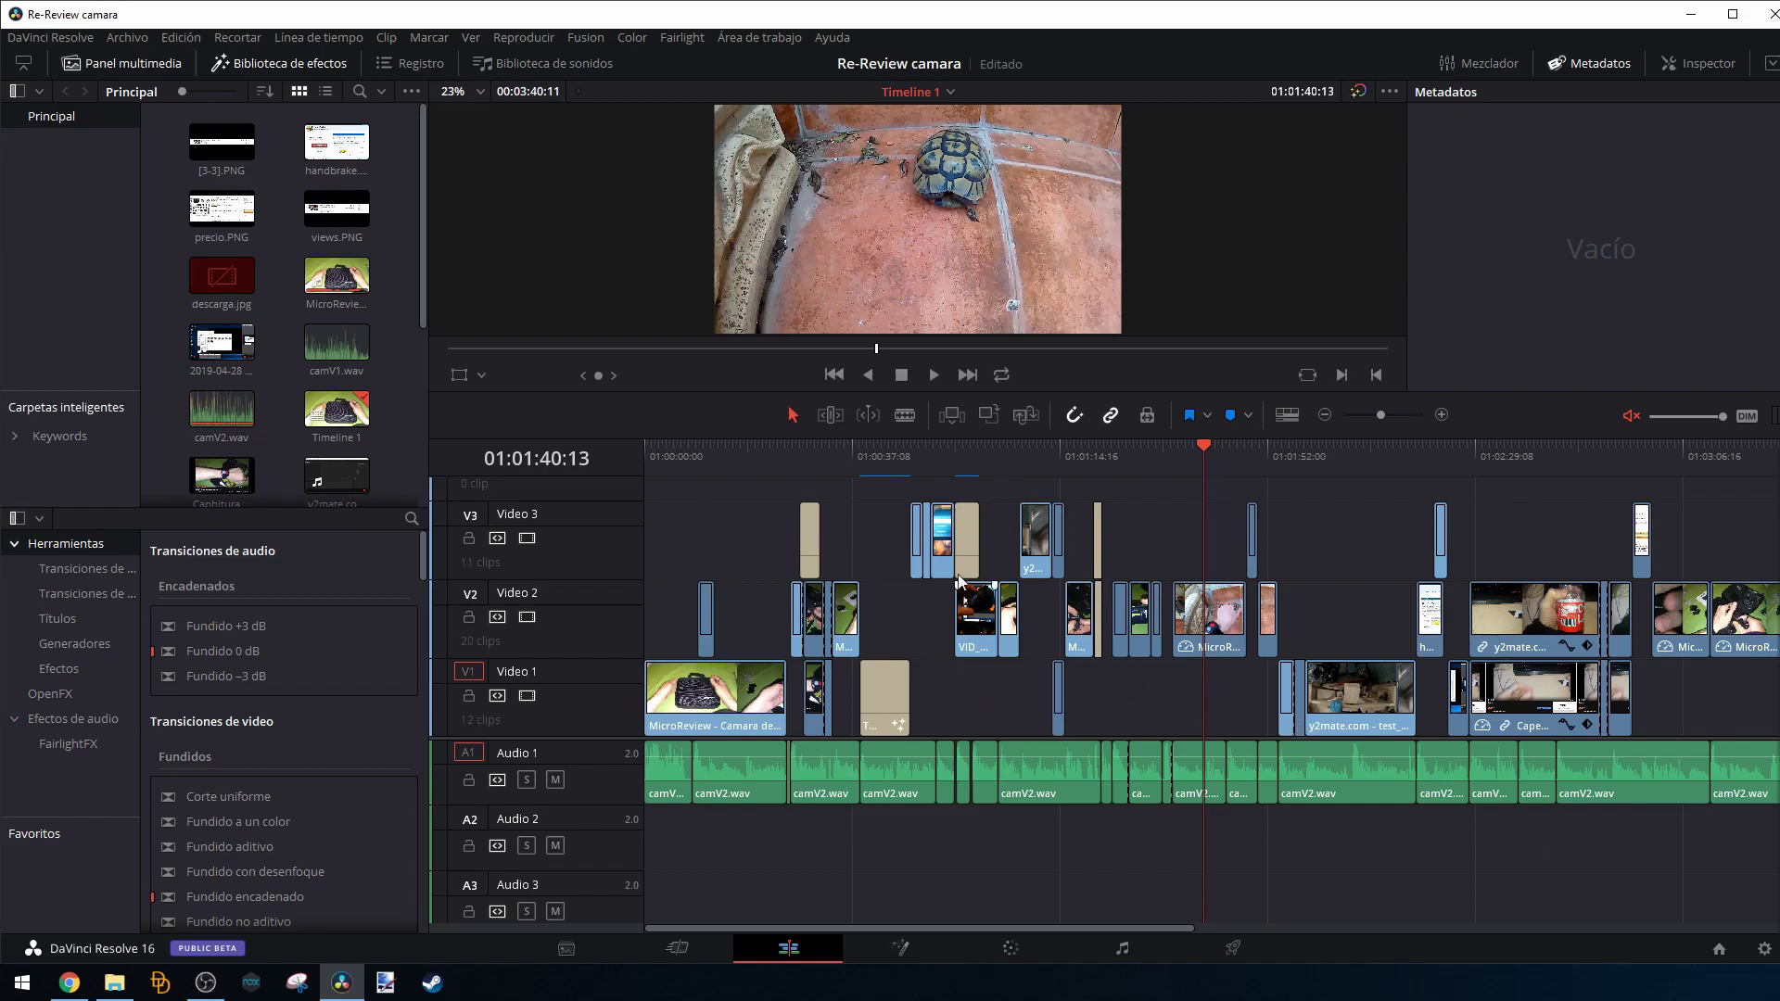
Move the playhead back to 01:00:25:14 and play the edit until about 01:00:35.
left_click(981, 456)
left_click(1016, 458)
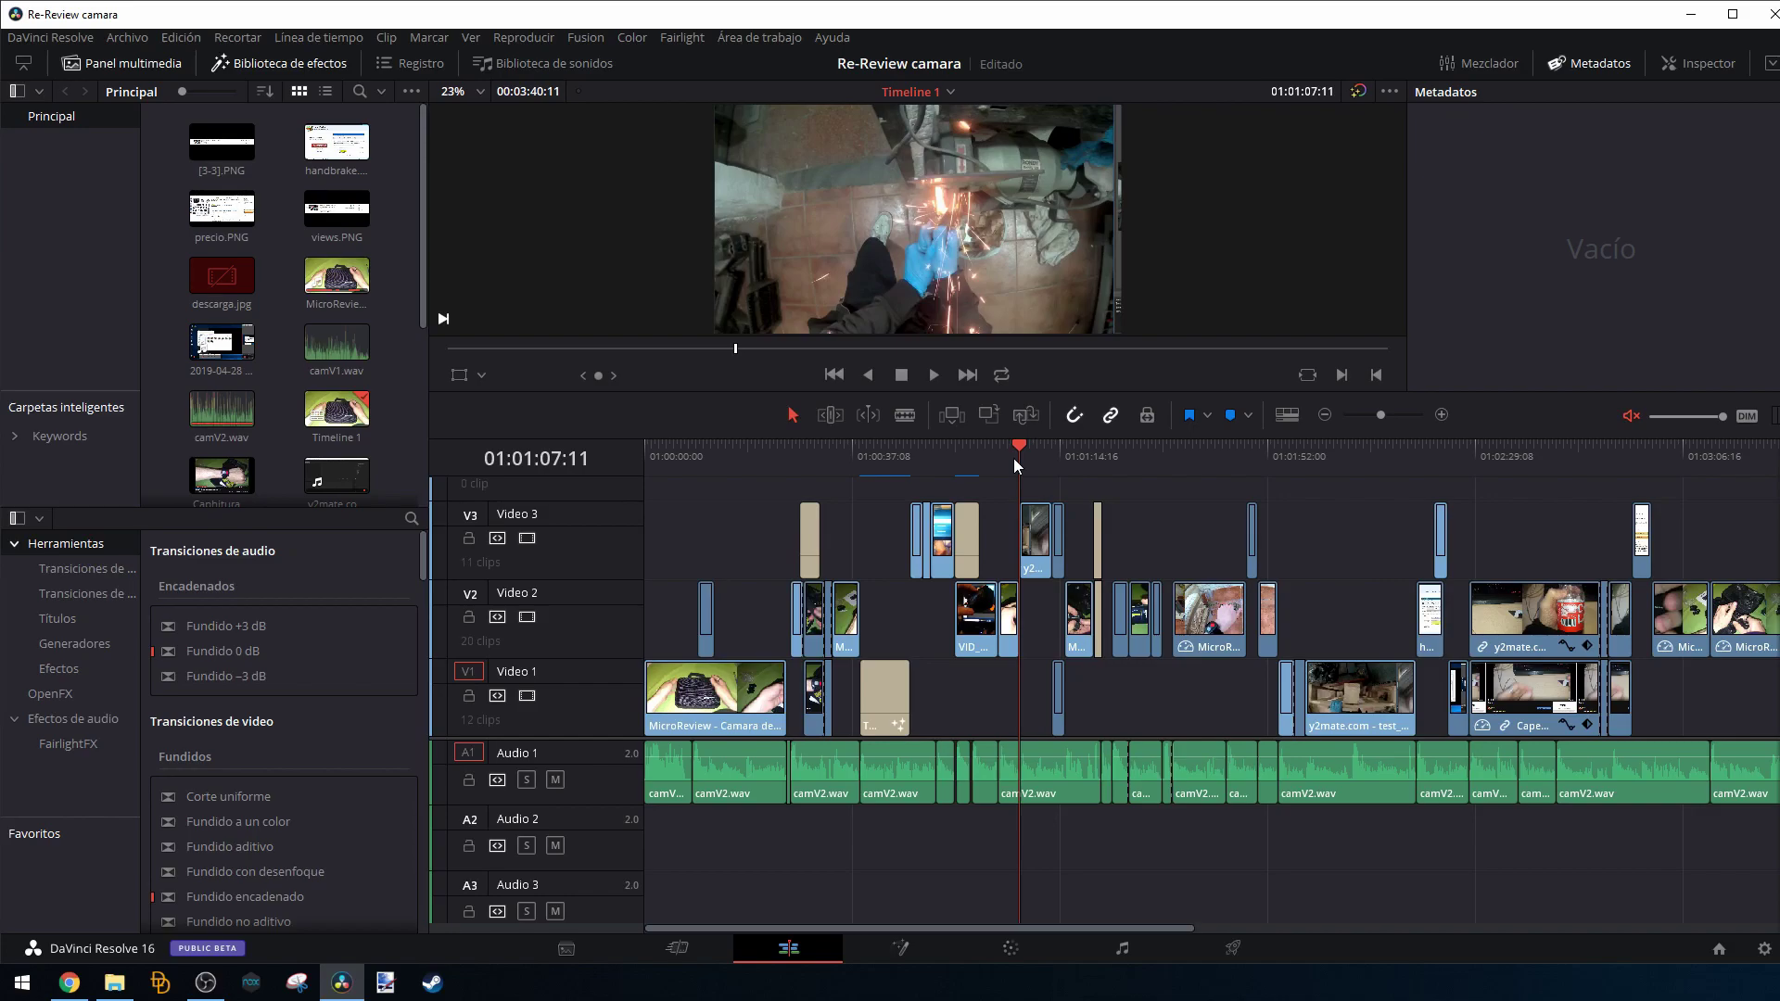
left_click(954, 461)
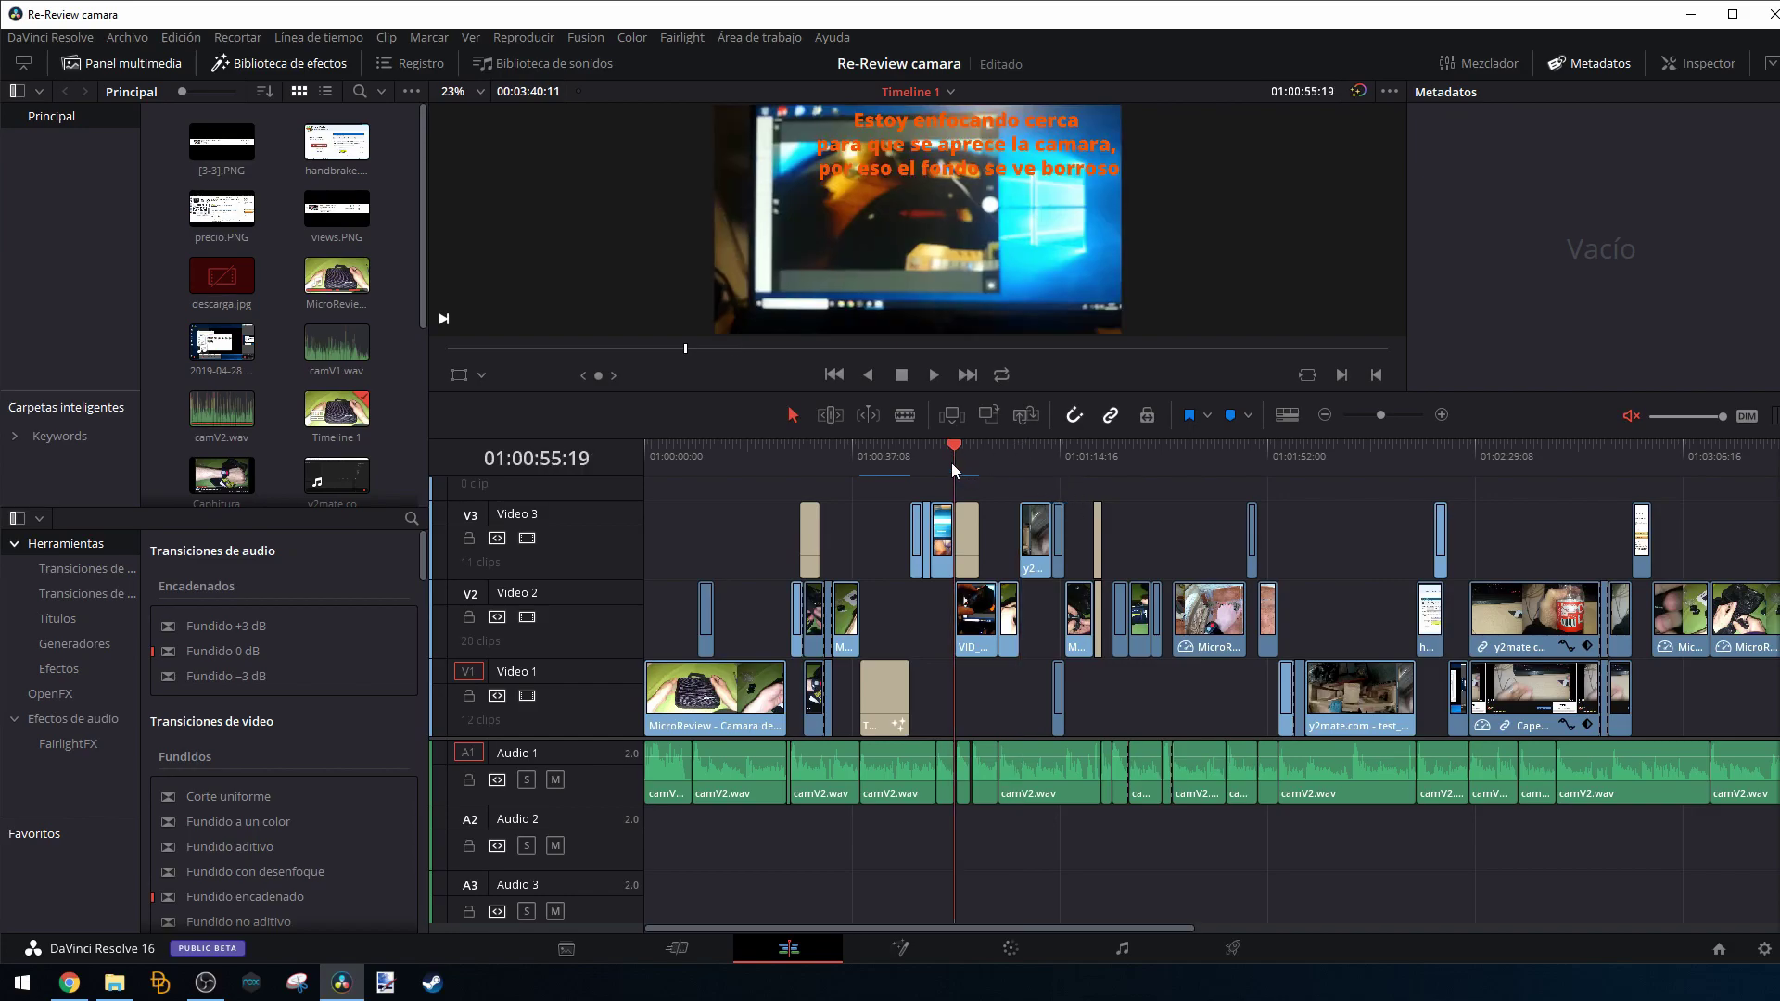
left_click_drag(952, 460, 804, 460)
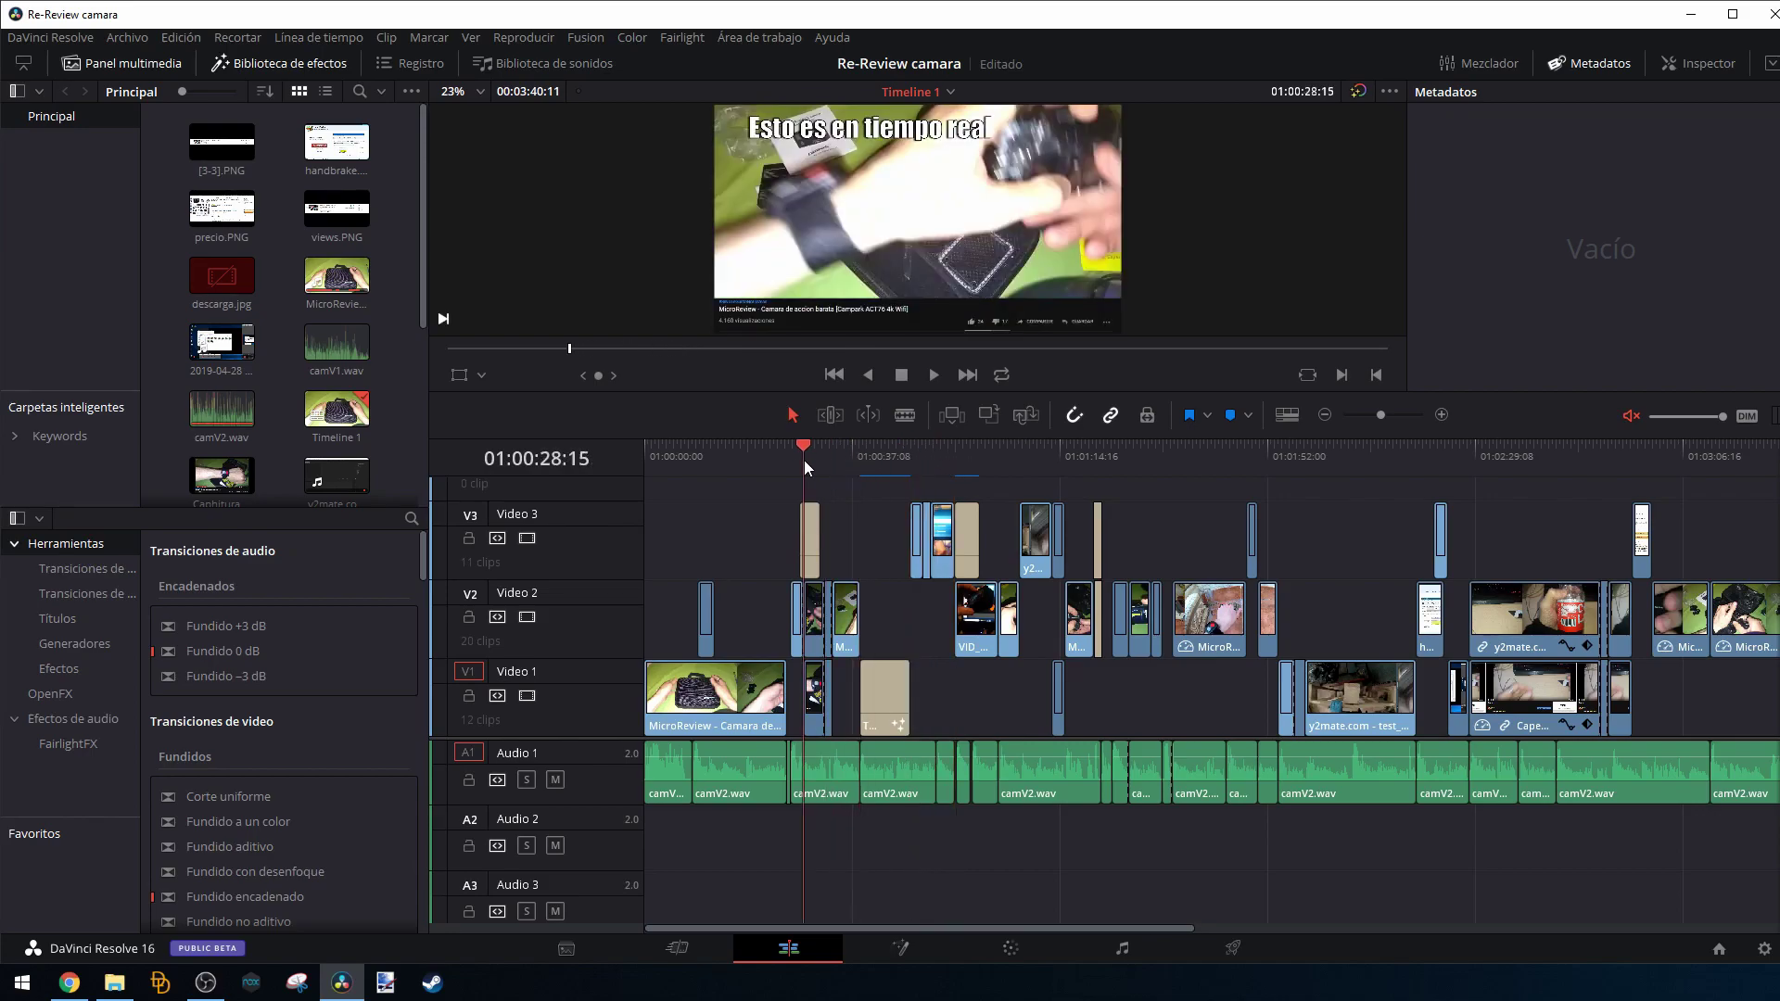
left_click_drag(803, 460, 799, 460)
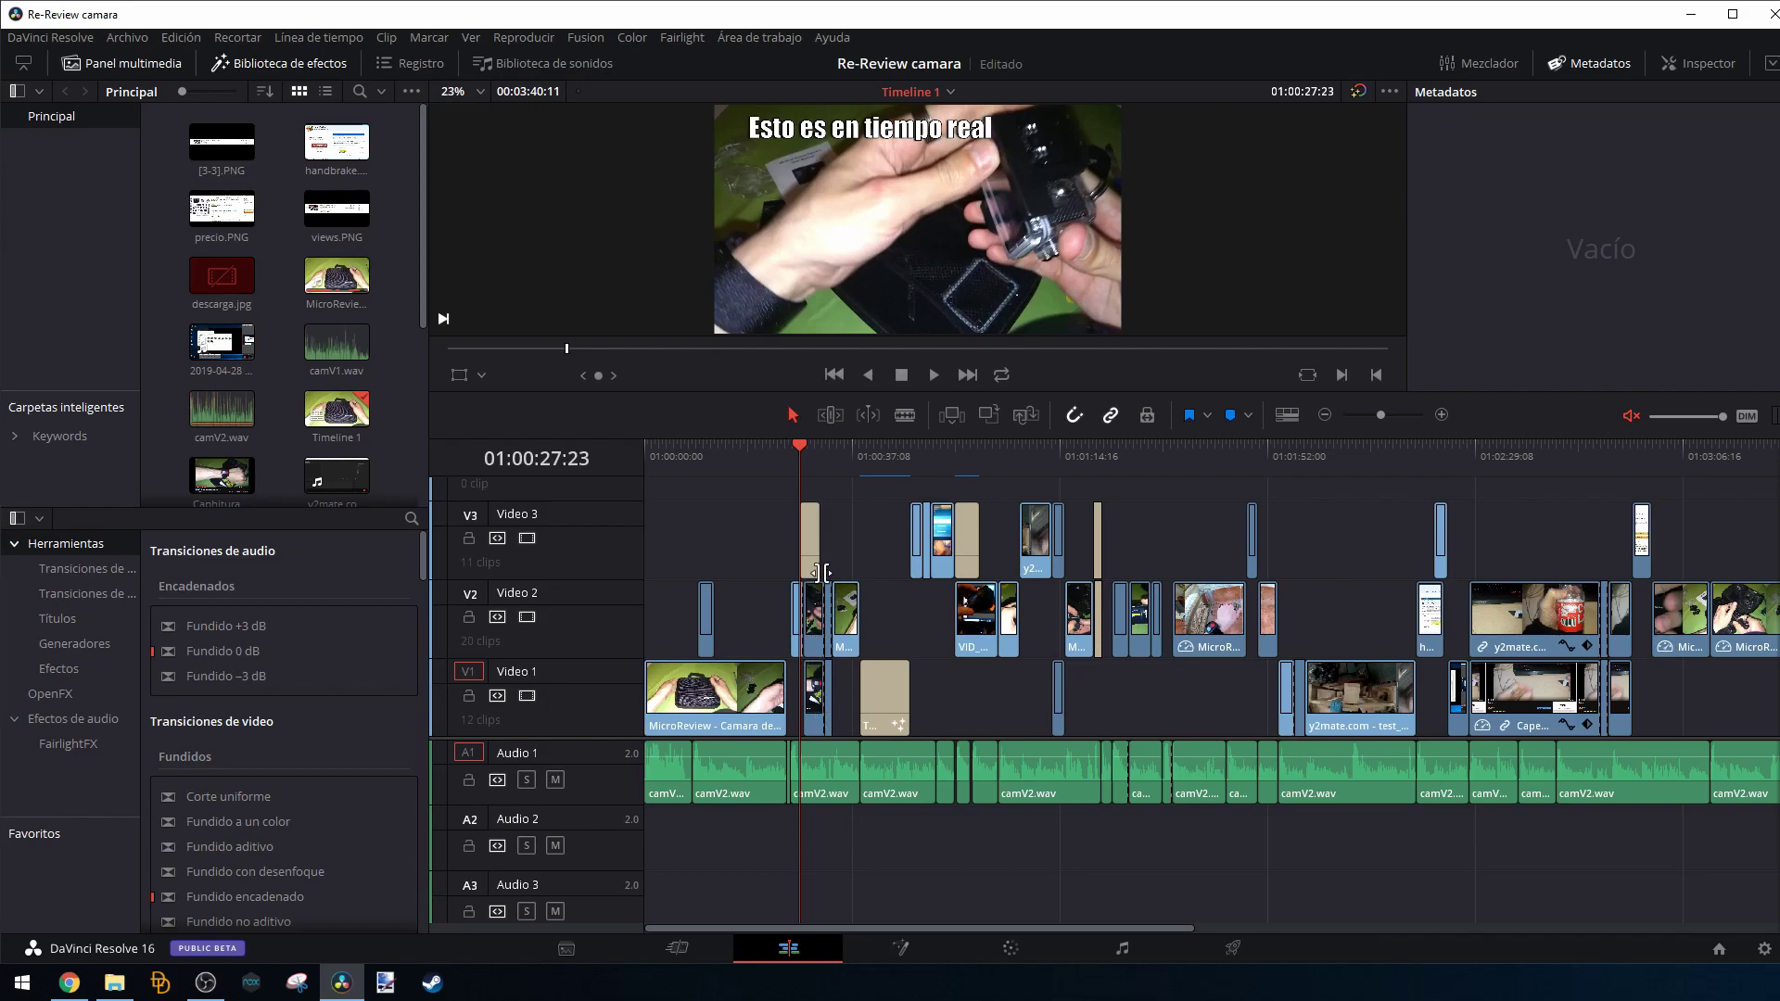
left_click(790, 458)
left_click(786, 457)
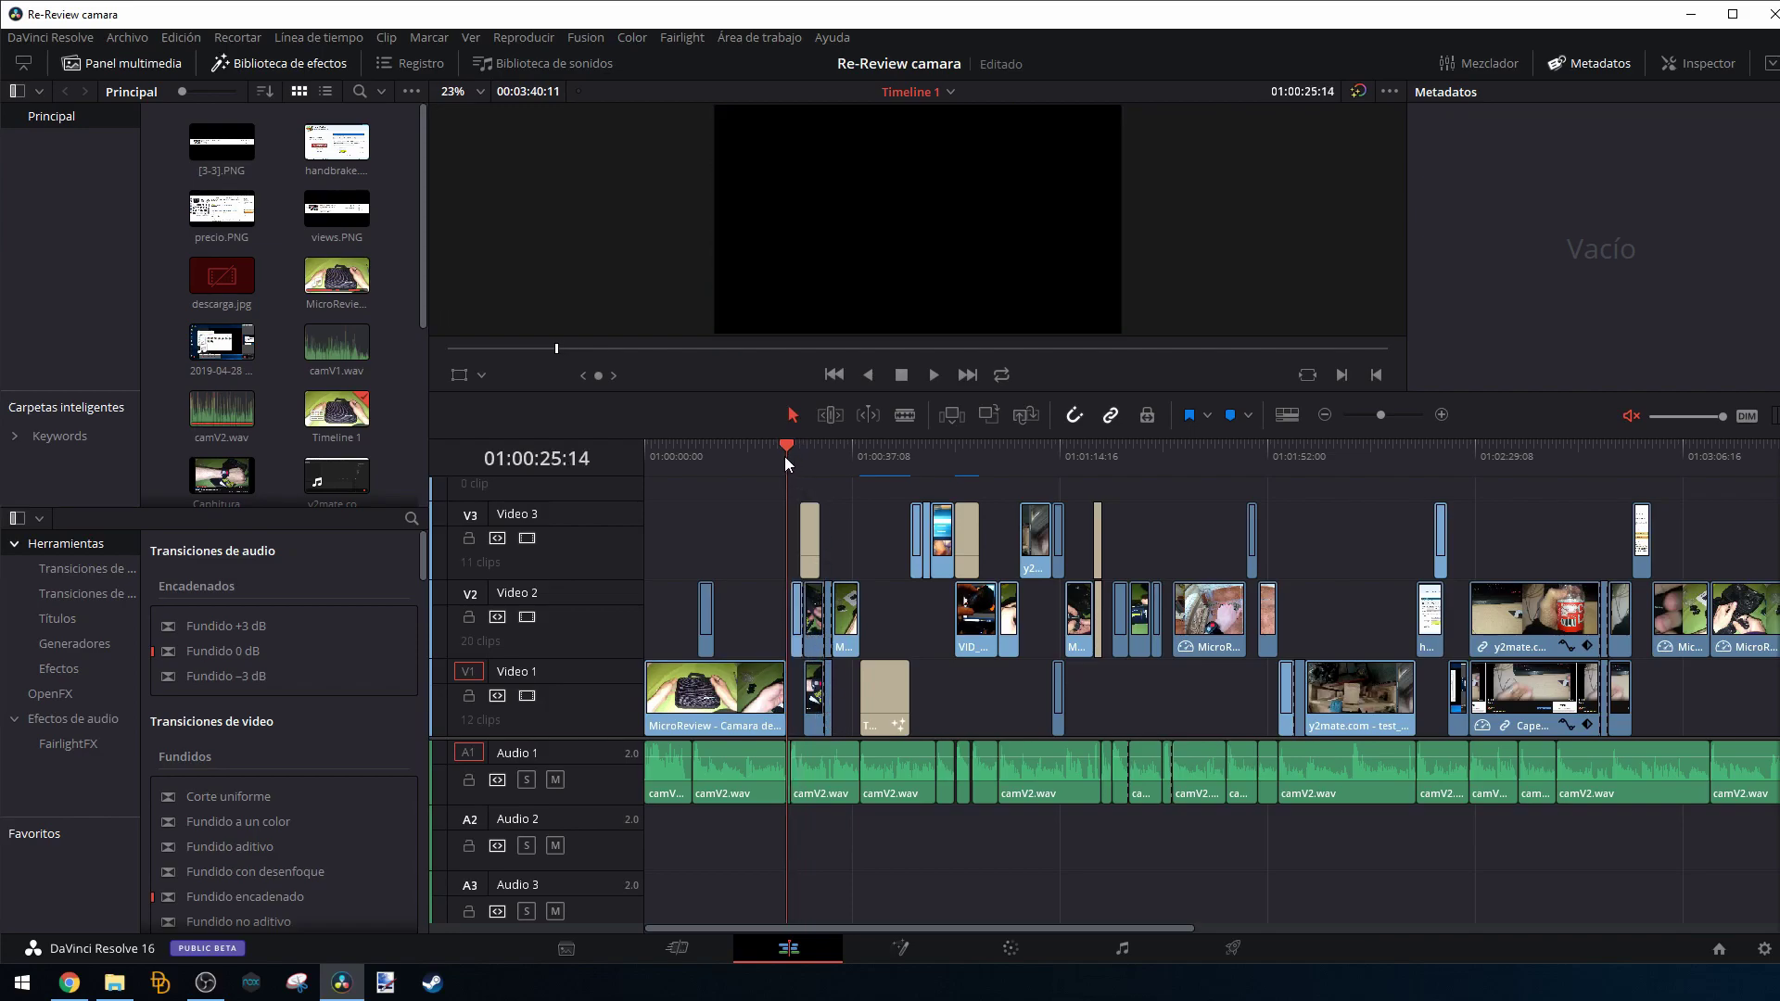
left_click(942, 369)
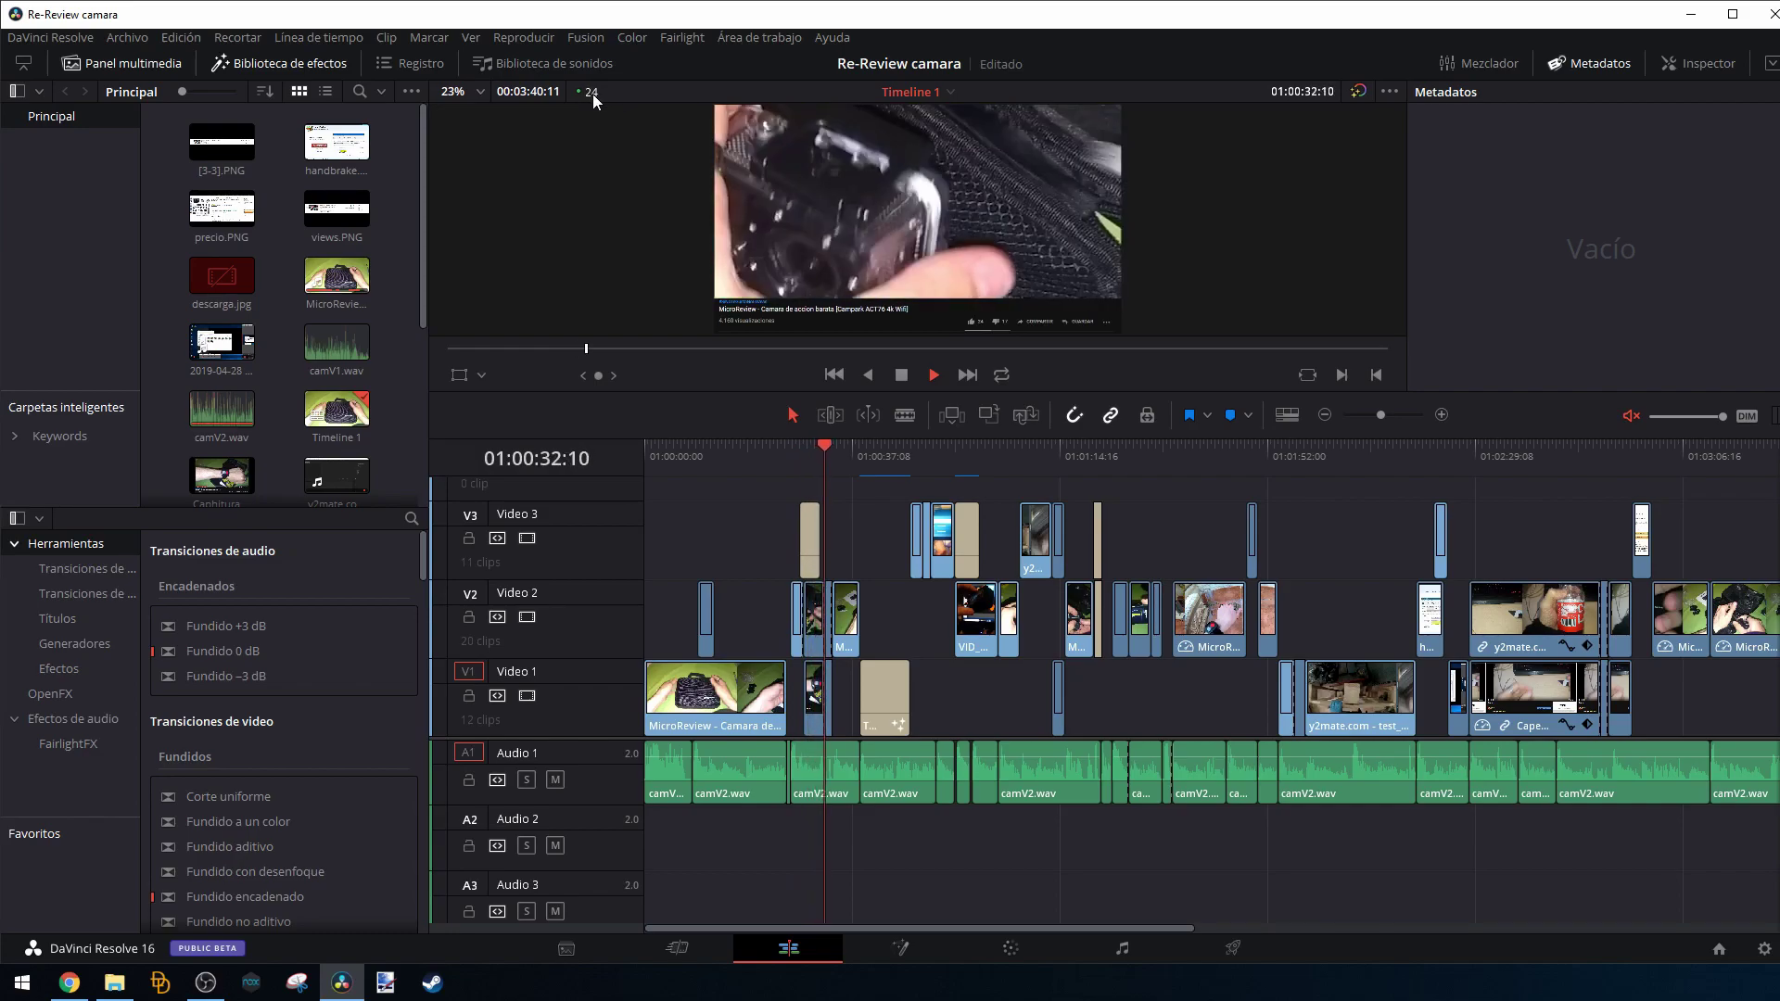
left_click(902, 375)
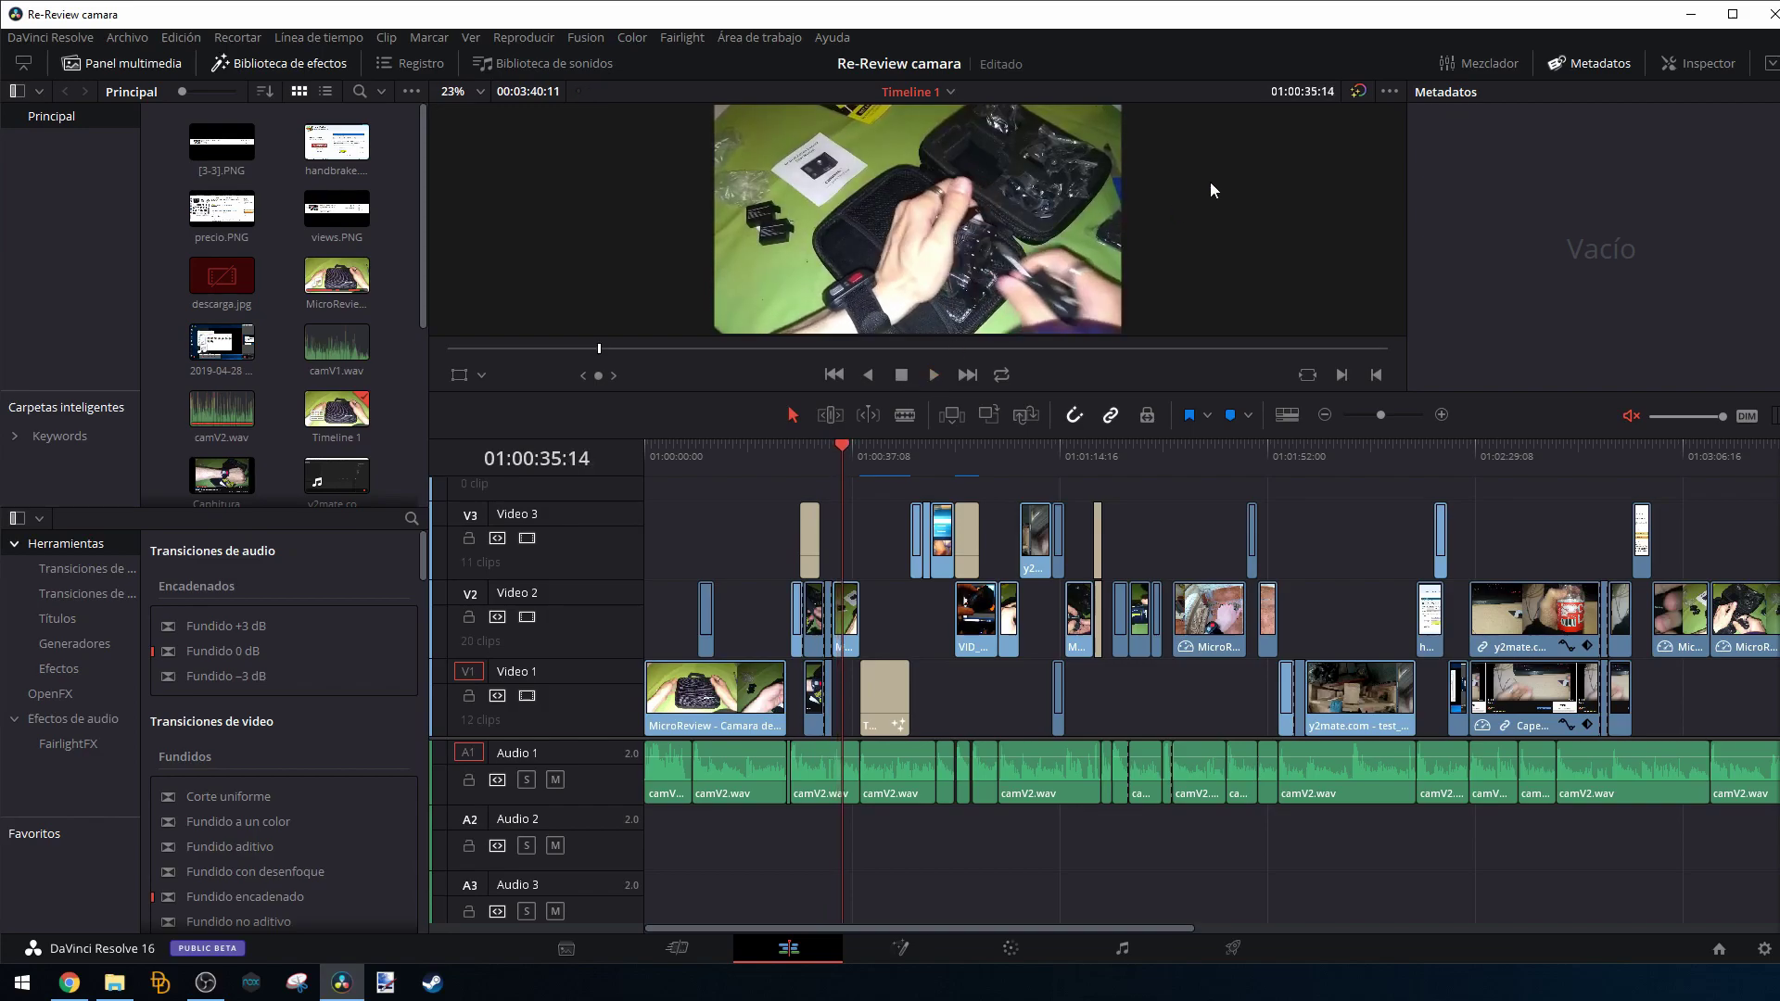
Replay the edit from 01:00:25:14, then return the playhead to 01:00:25:14.
left_click(1388, 93)
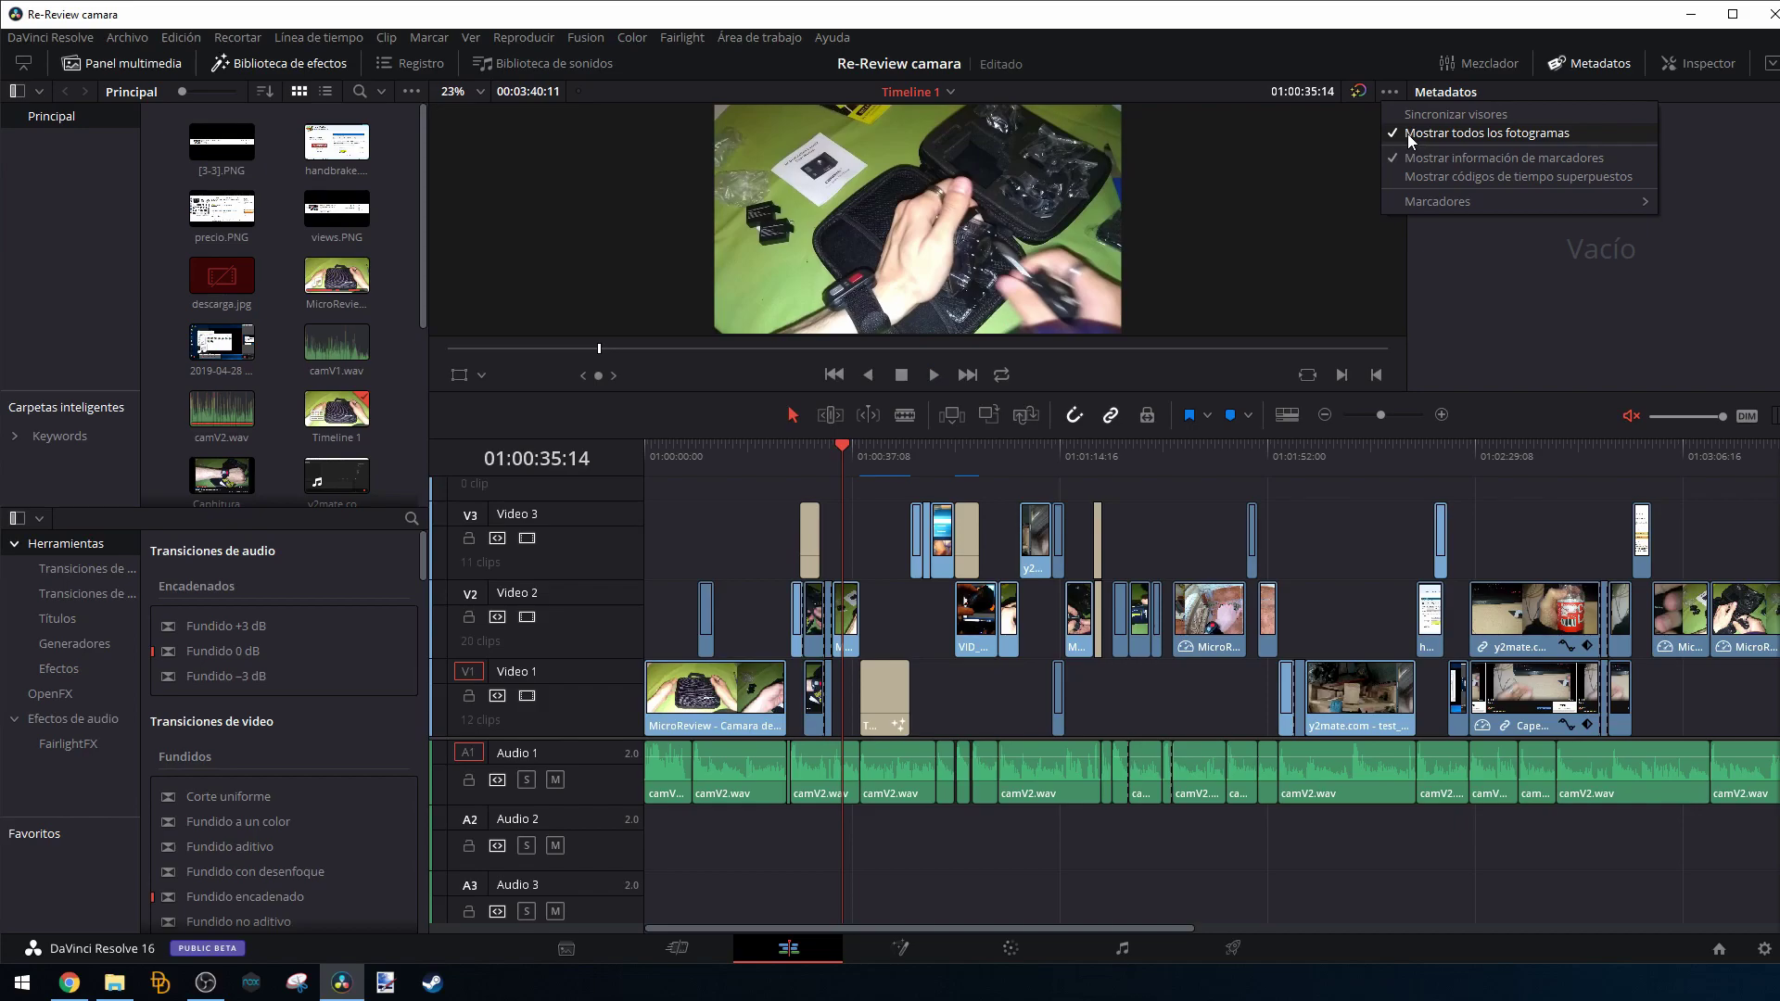
left_click(1408, 134)
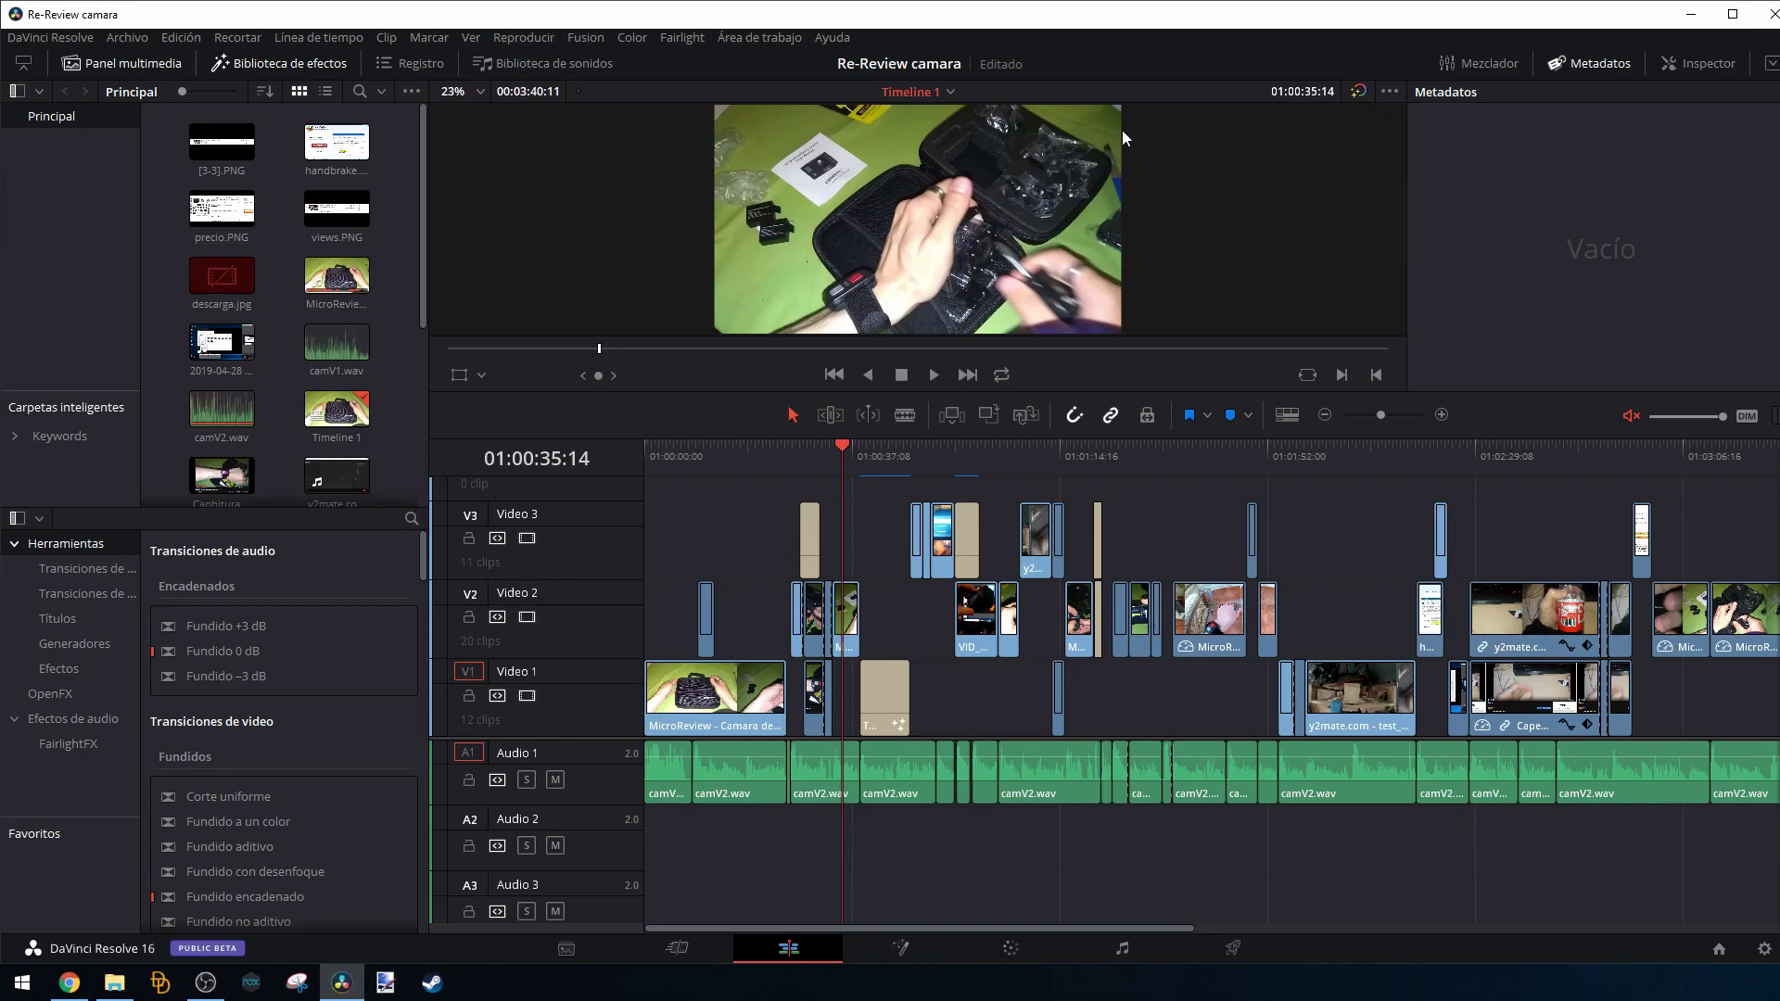
left_click(784, 454)
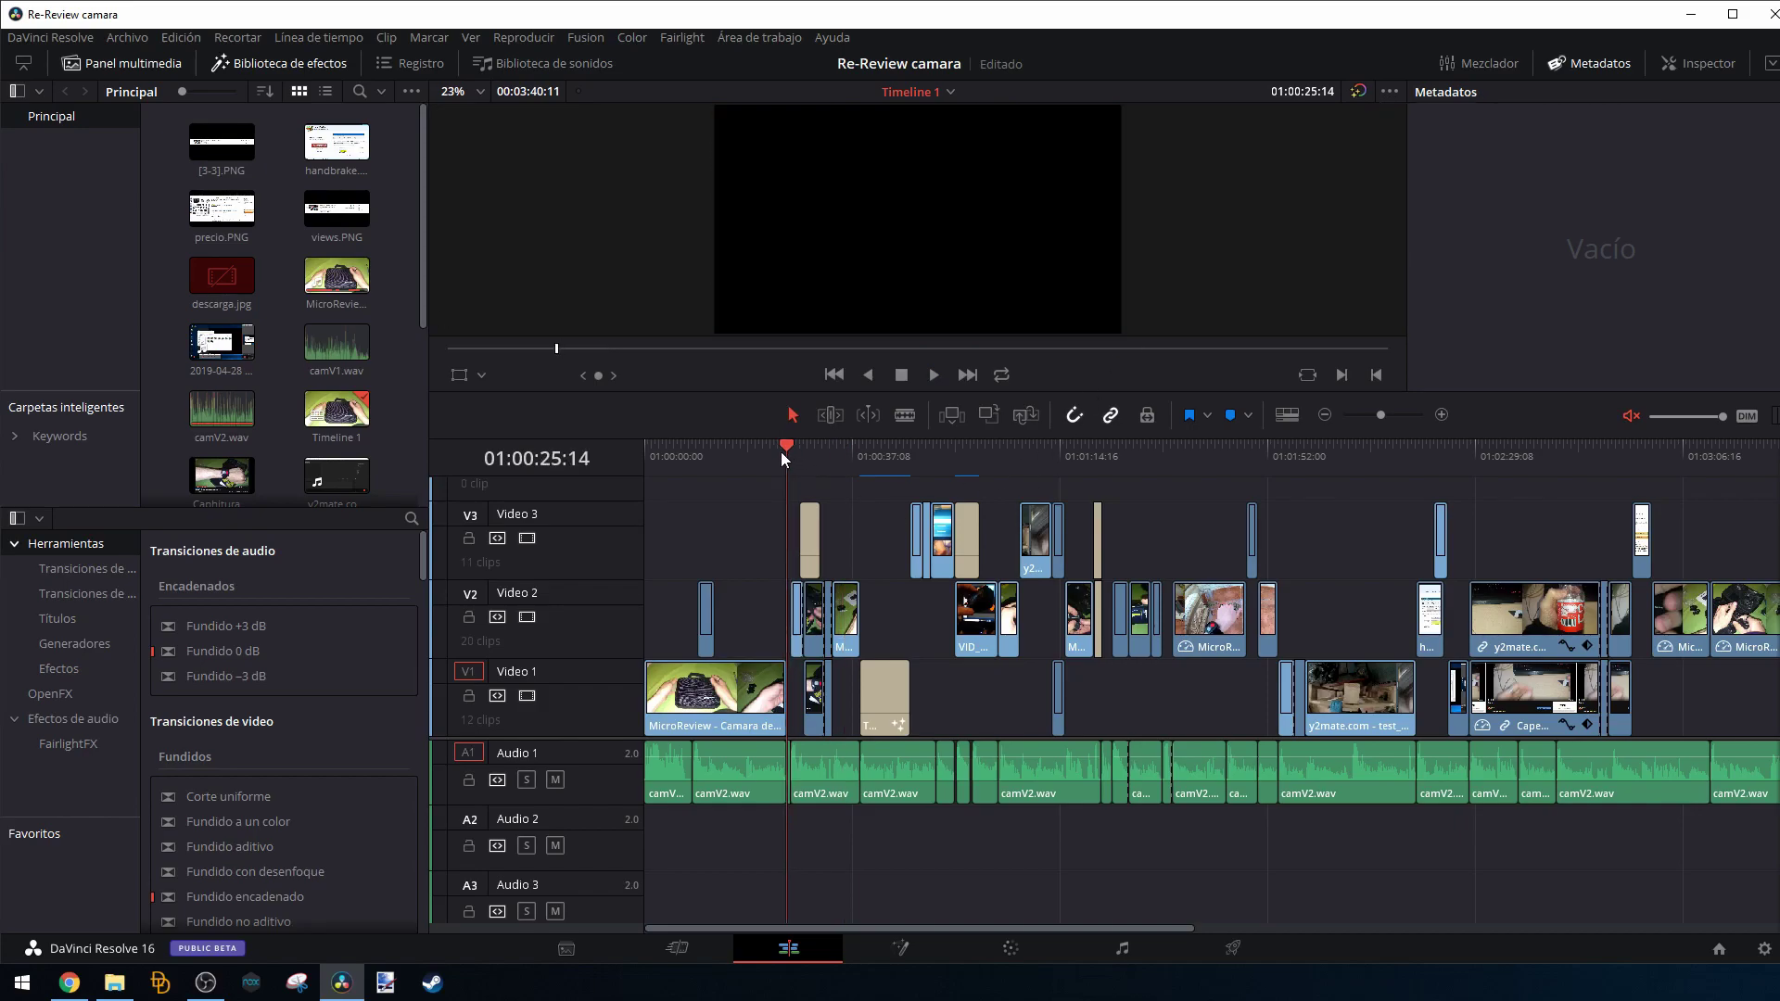
left_click(936, 380)
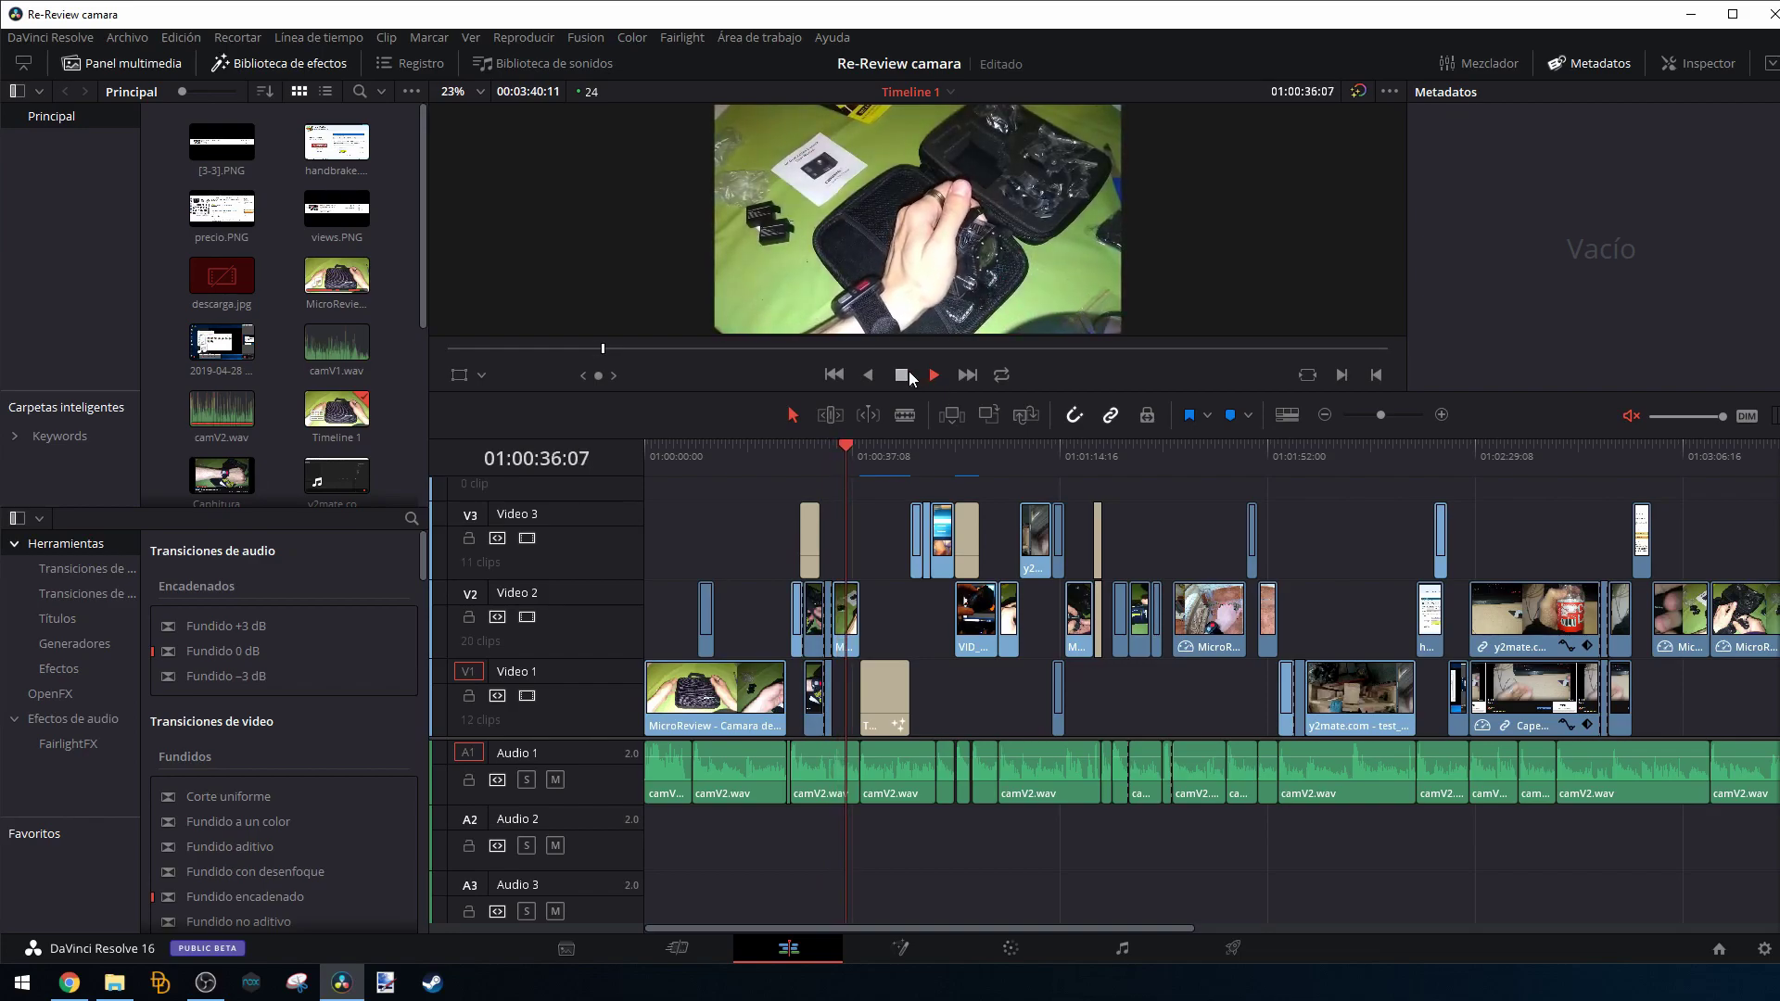
left_click(909, 371)
left_click(789, 449)
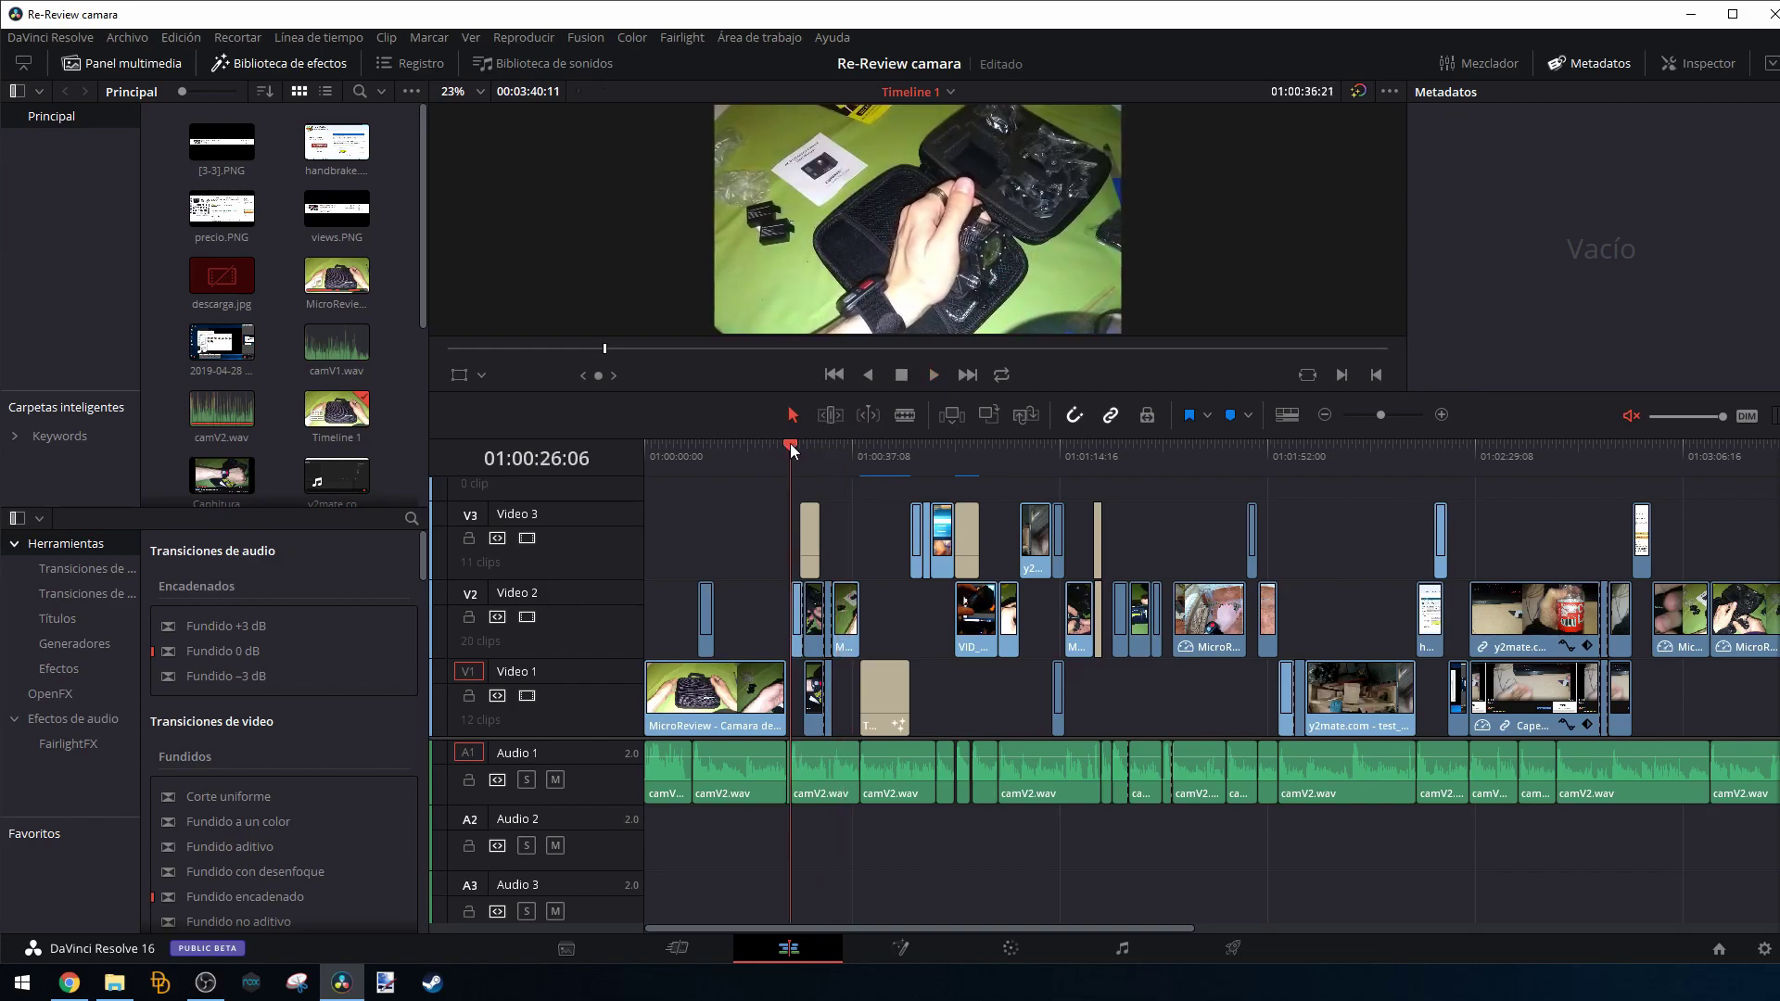
Unmute the audio, lower the master volume slightly, and select the camV2.wav clip on A1.
left_click(1640, 419)
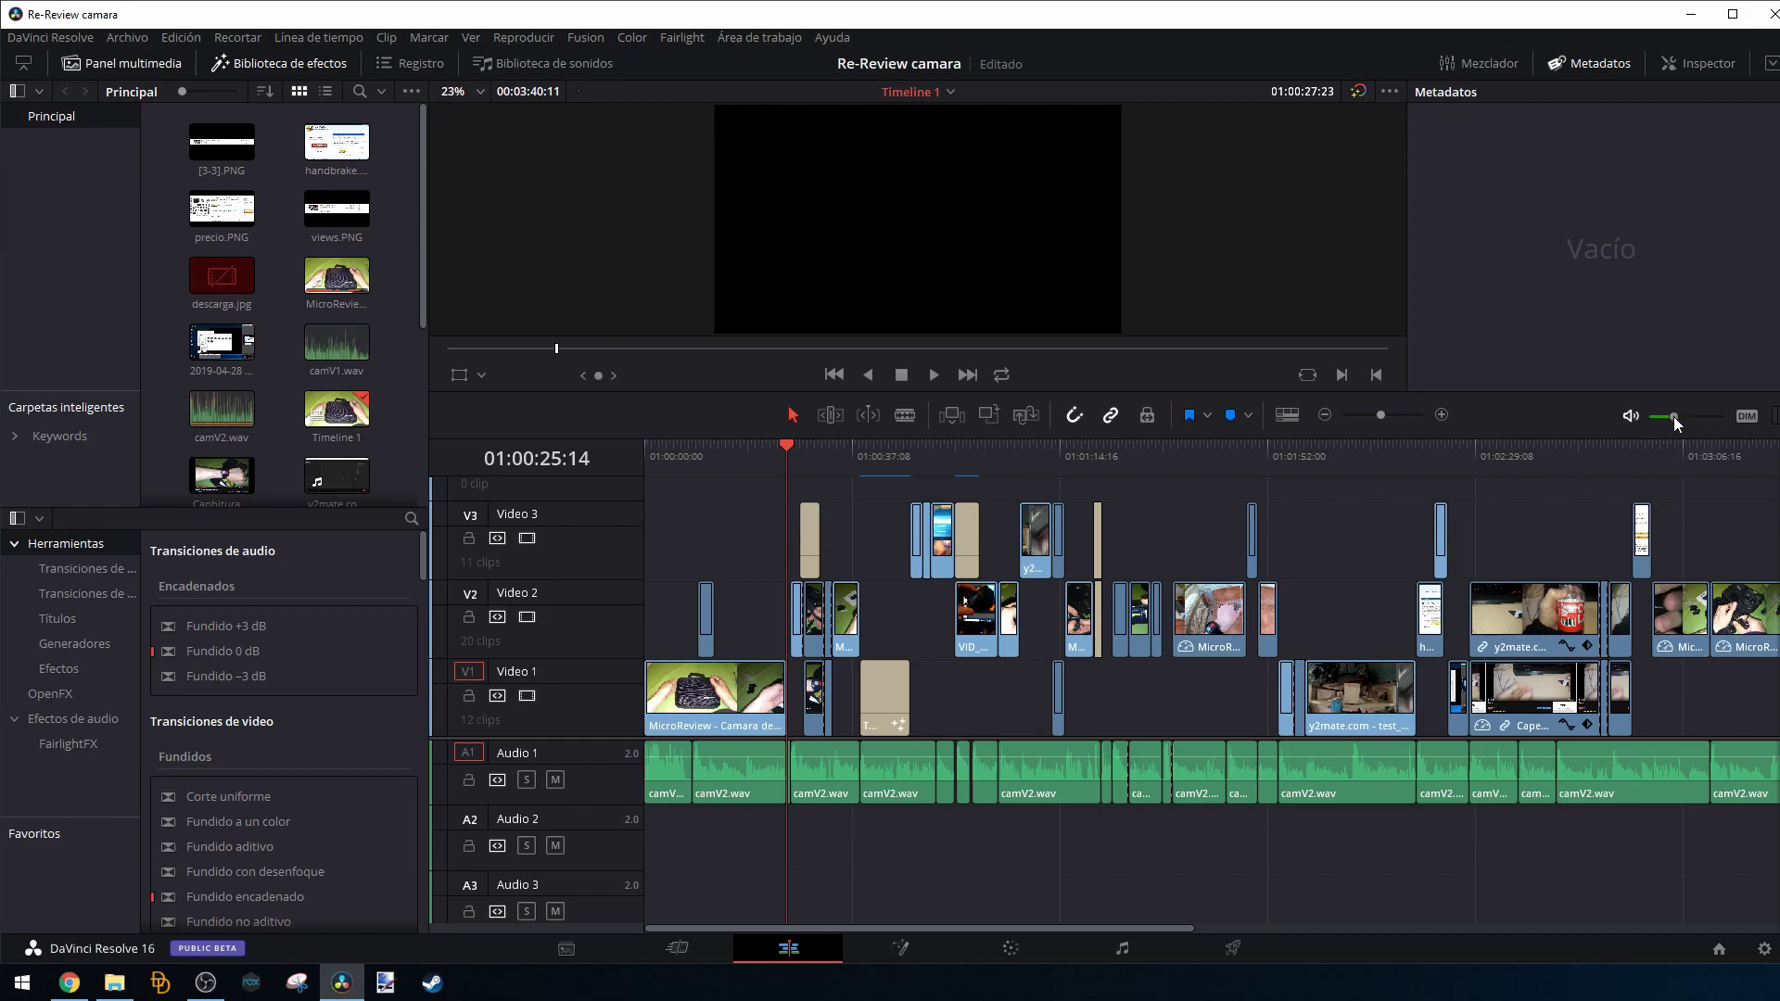
left_click_drag(1673, 416, 1666, 415)
left_click(1391, 92)
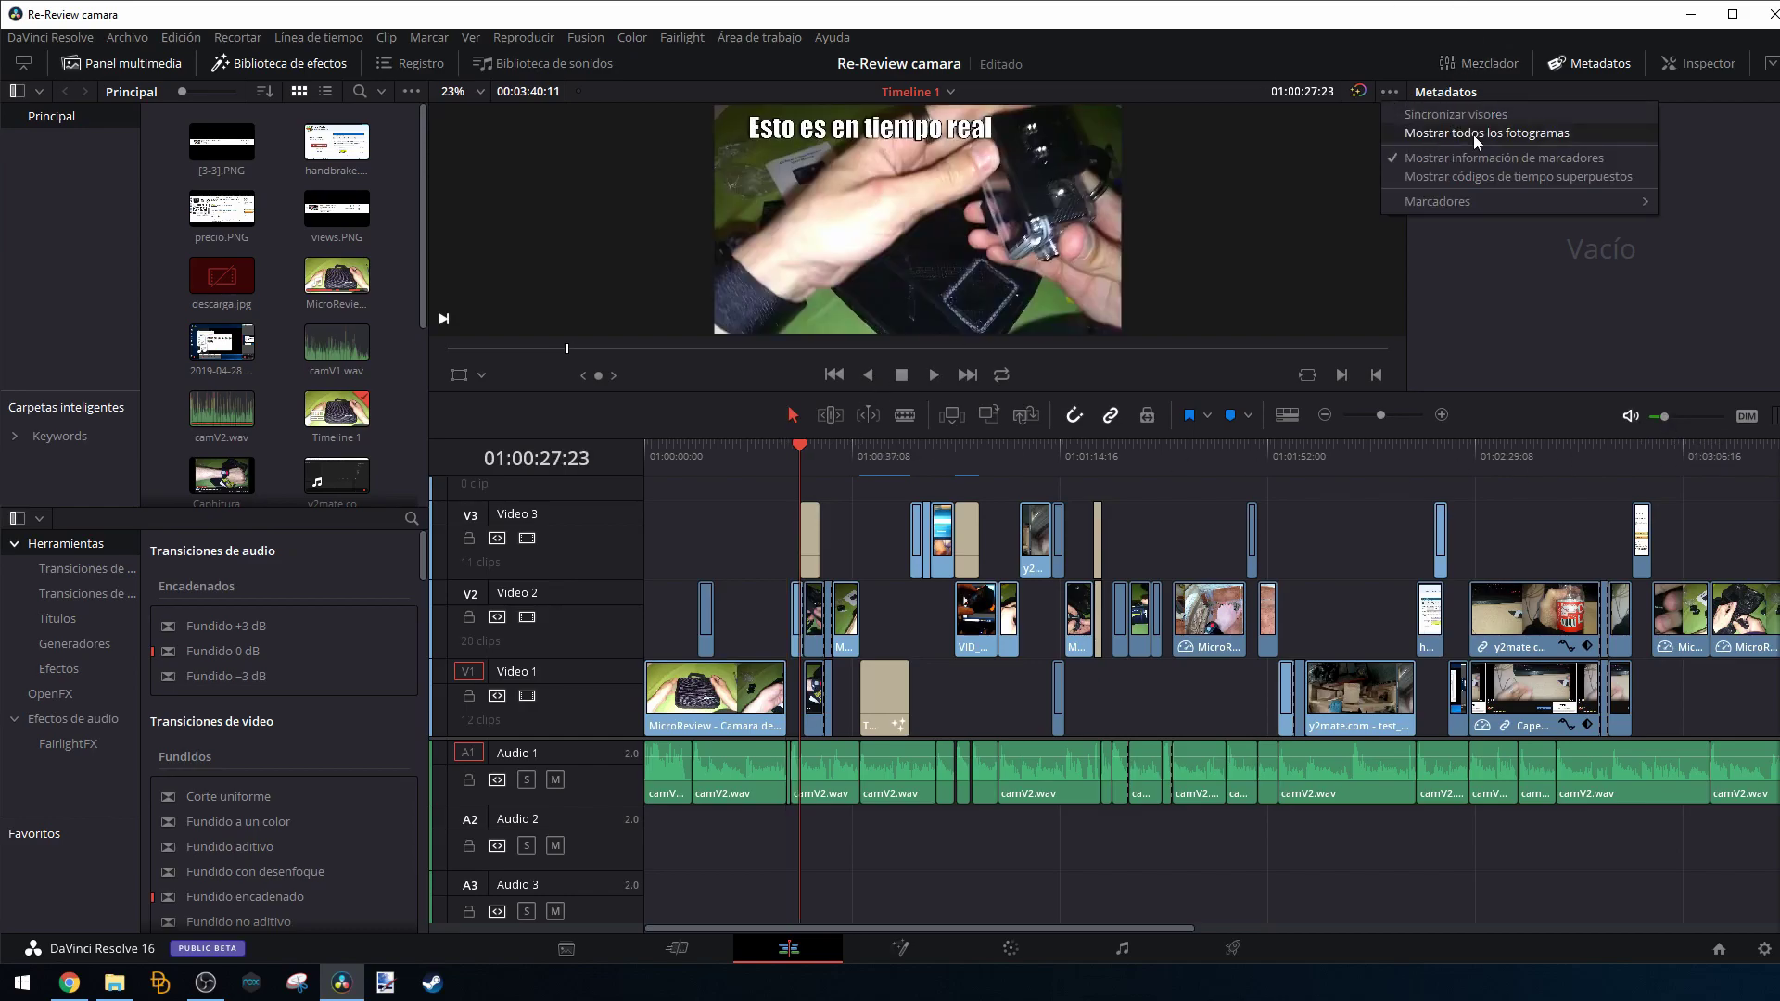
left_click(820, 770)
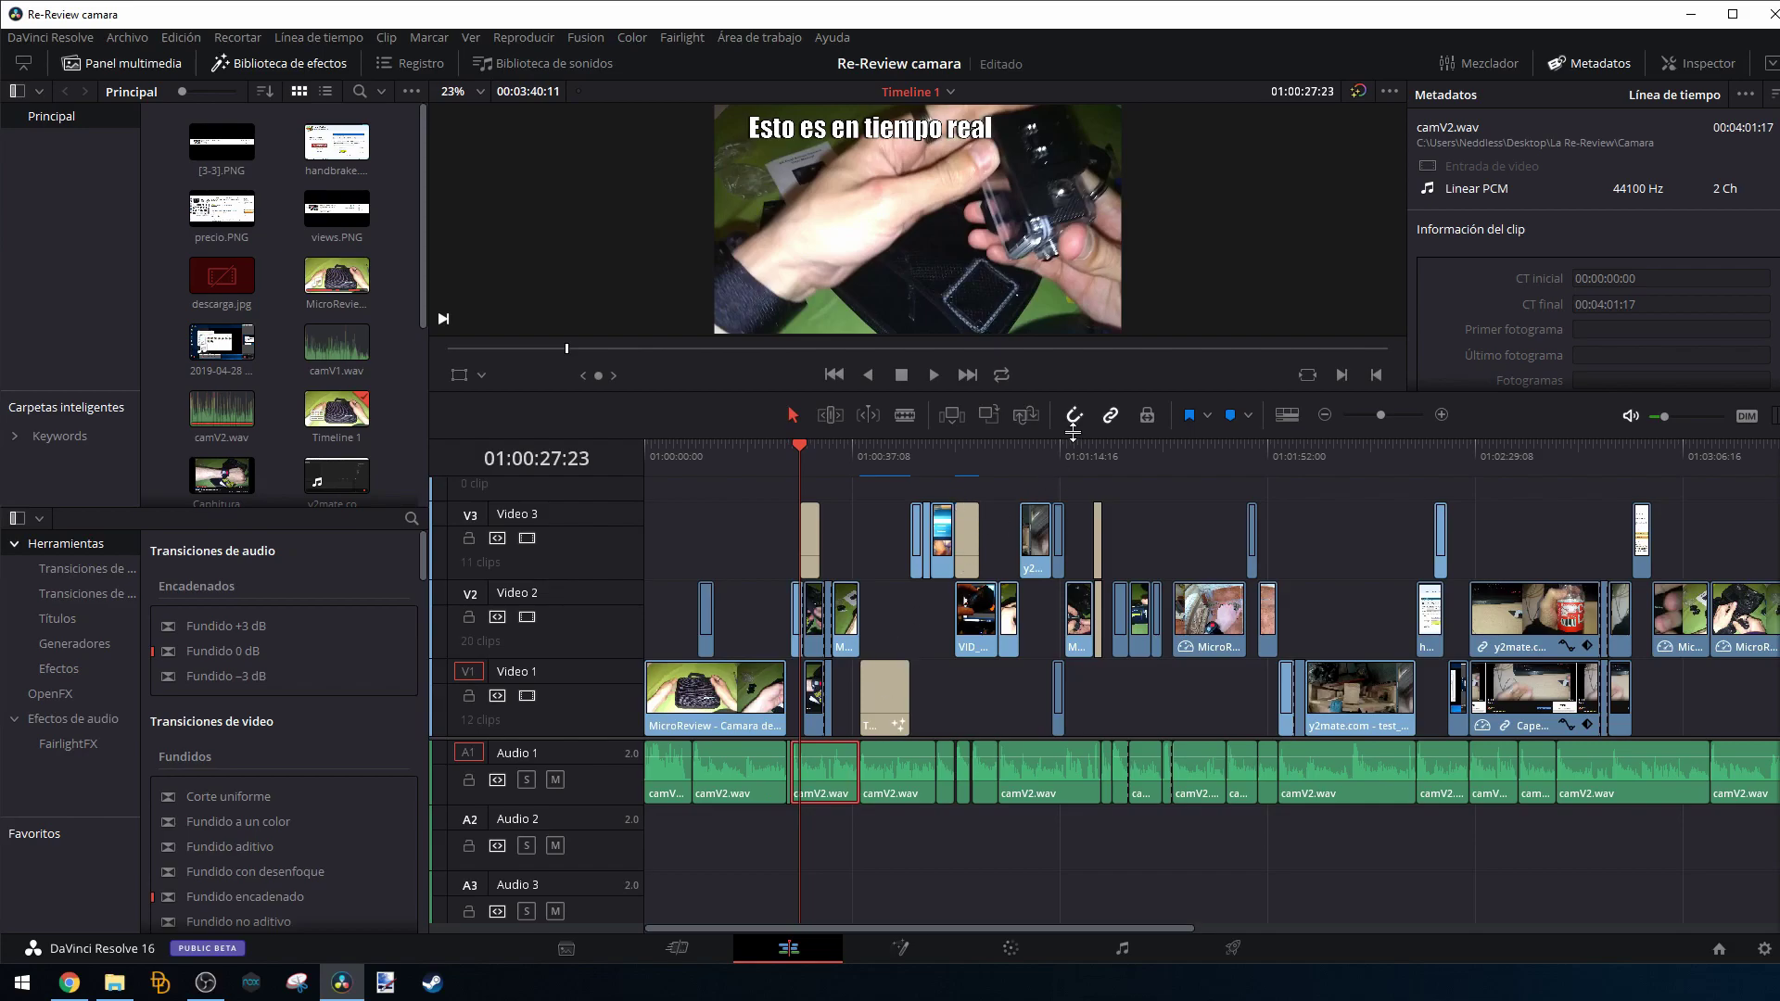
Play from 01:00:25:14 with monitoring volume raised to about -7.9 dB, then jump to camV2.wav's start.
left_click(786, 447)
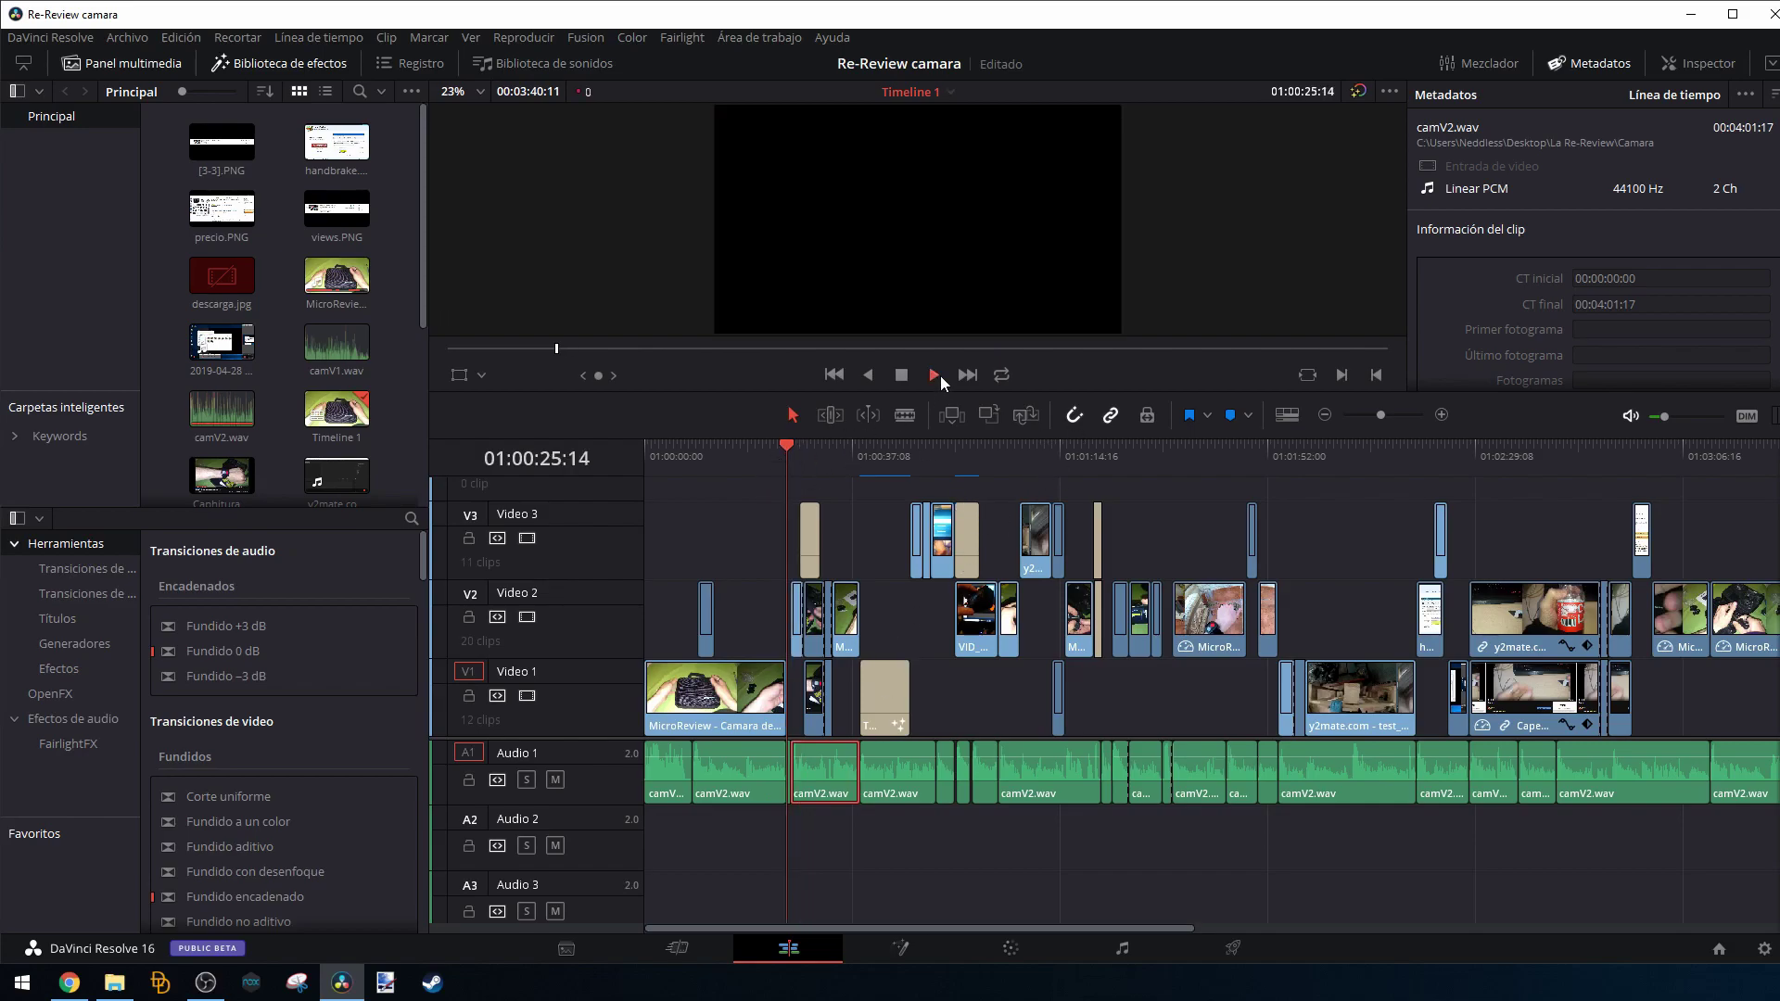
left_click(941, 376)
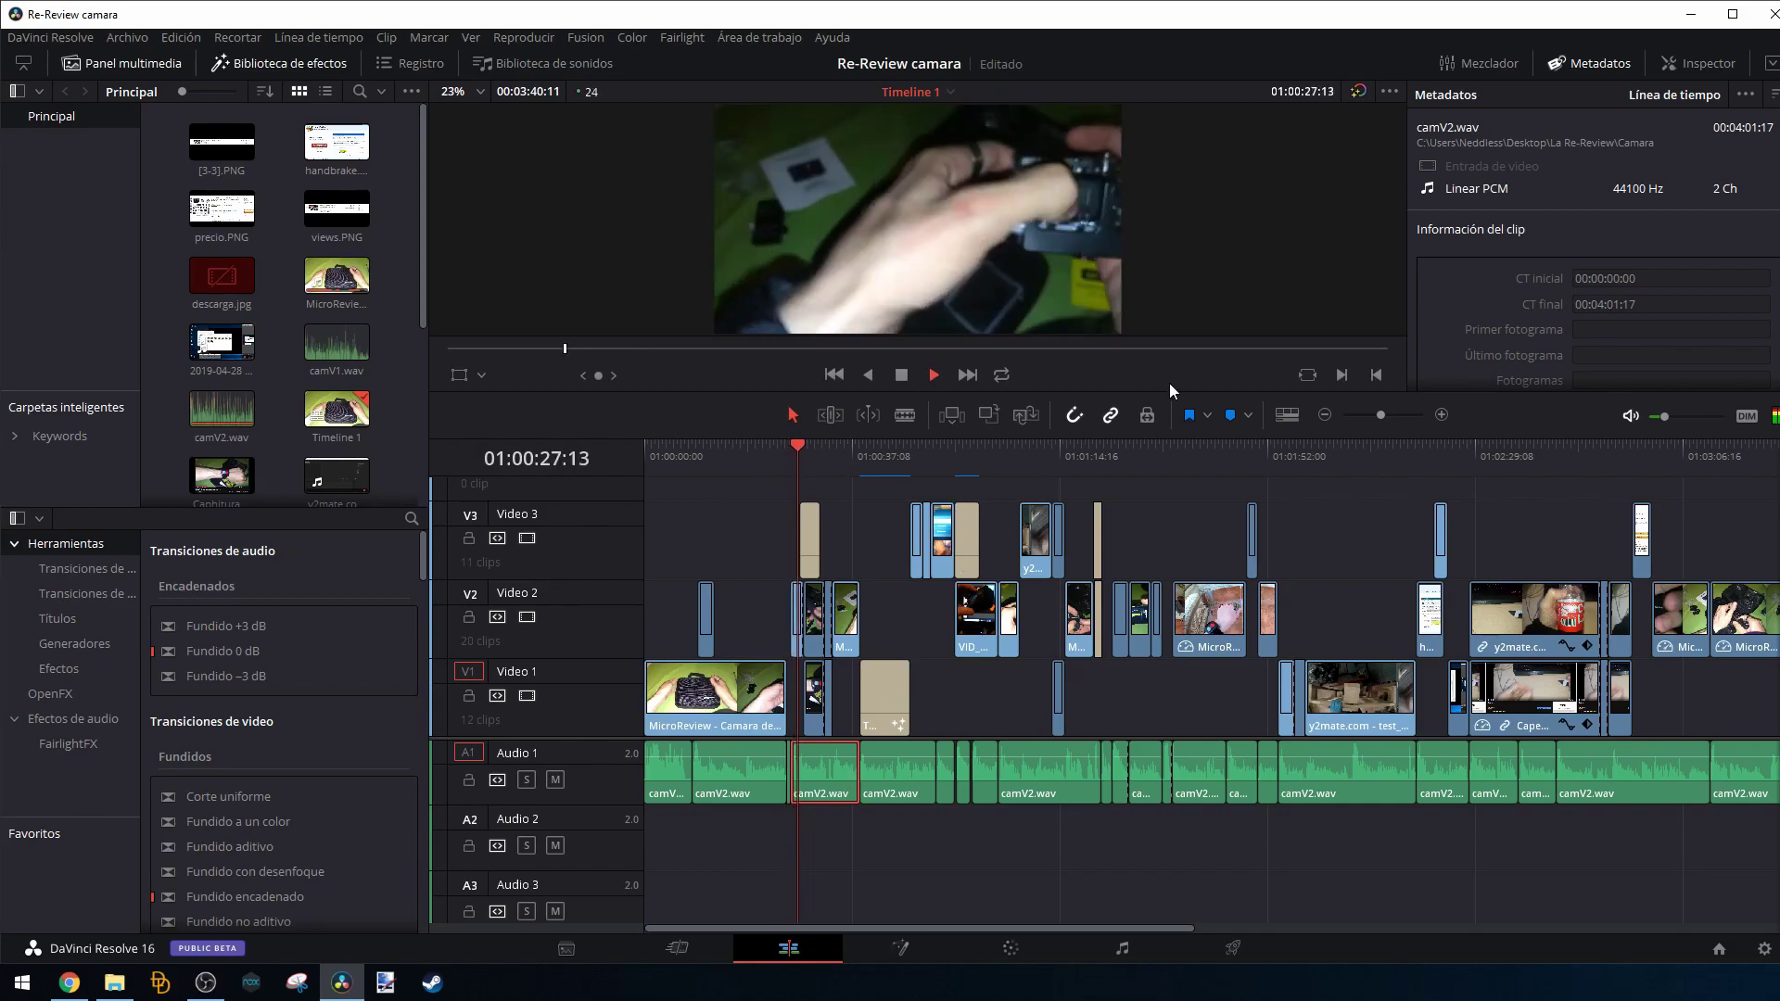
left_click_drag(1689, 418, 1705, 418)
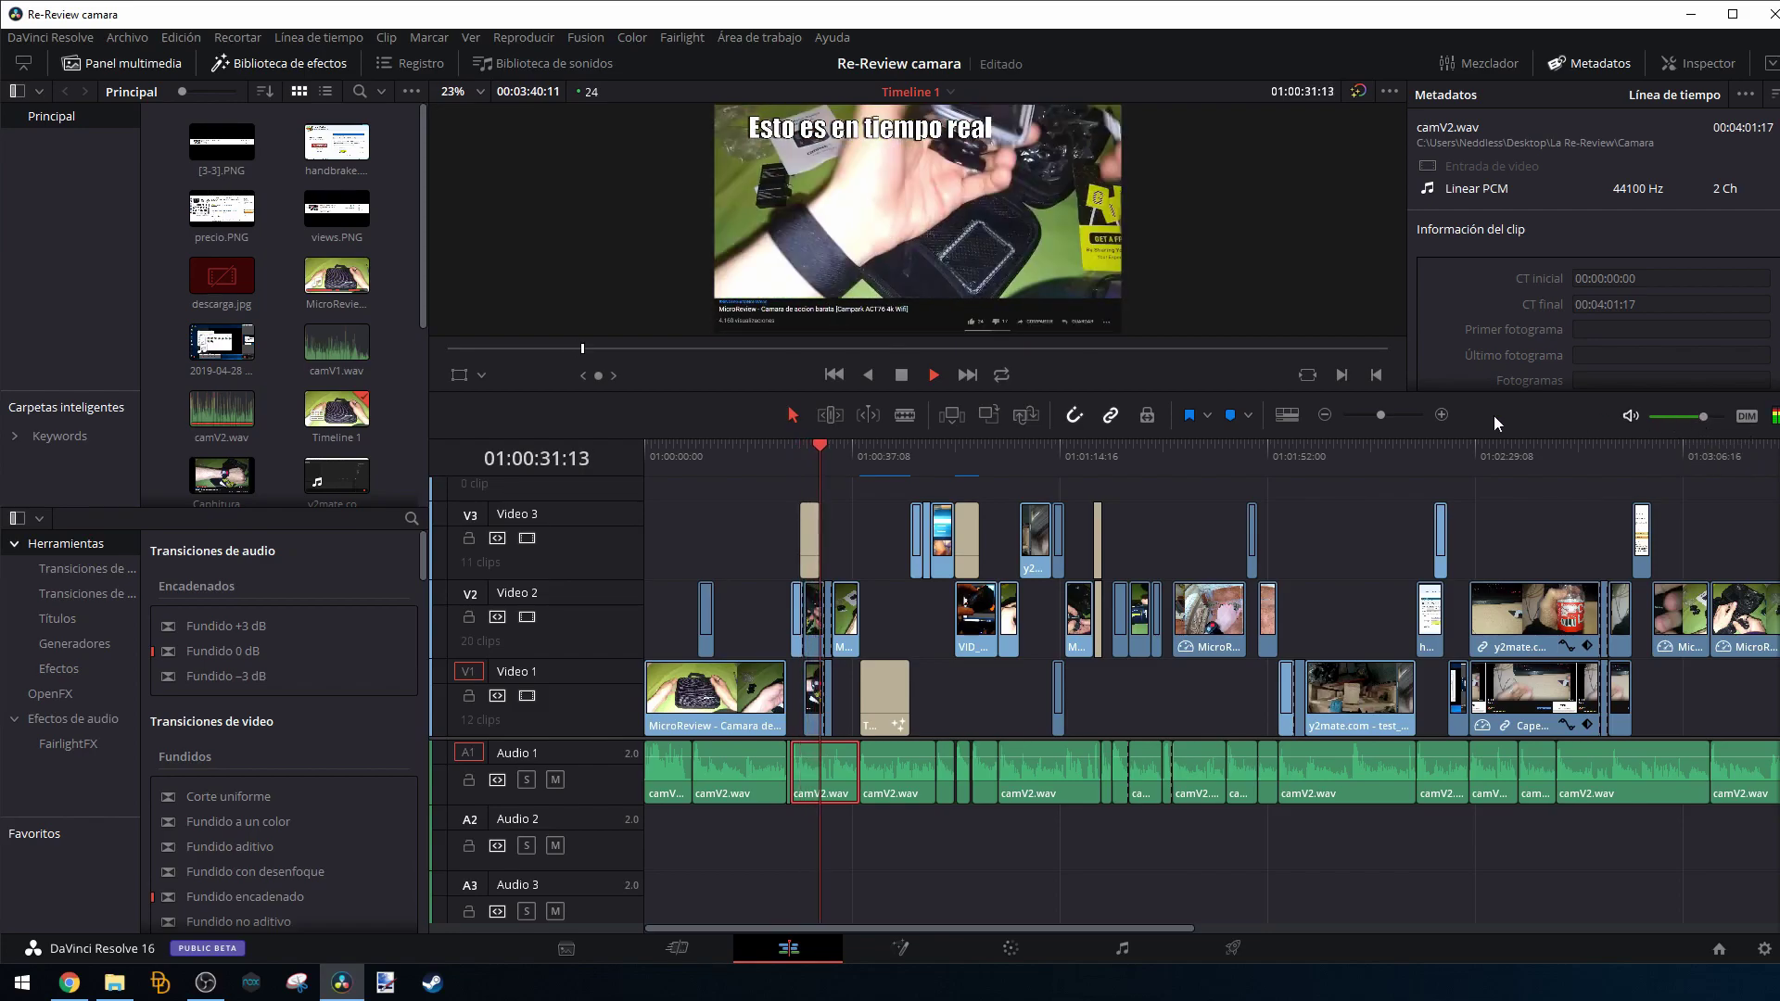
left_click(903, 376)
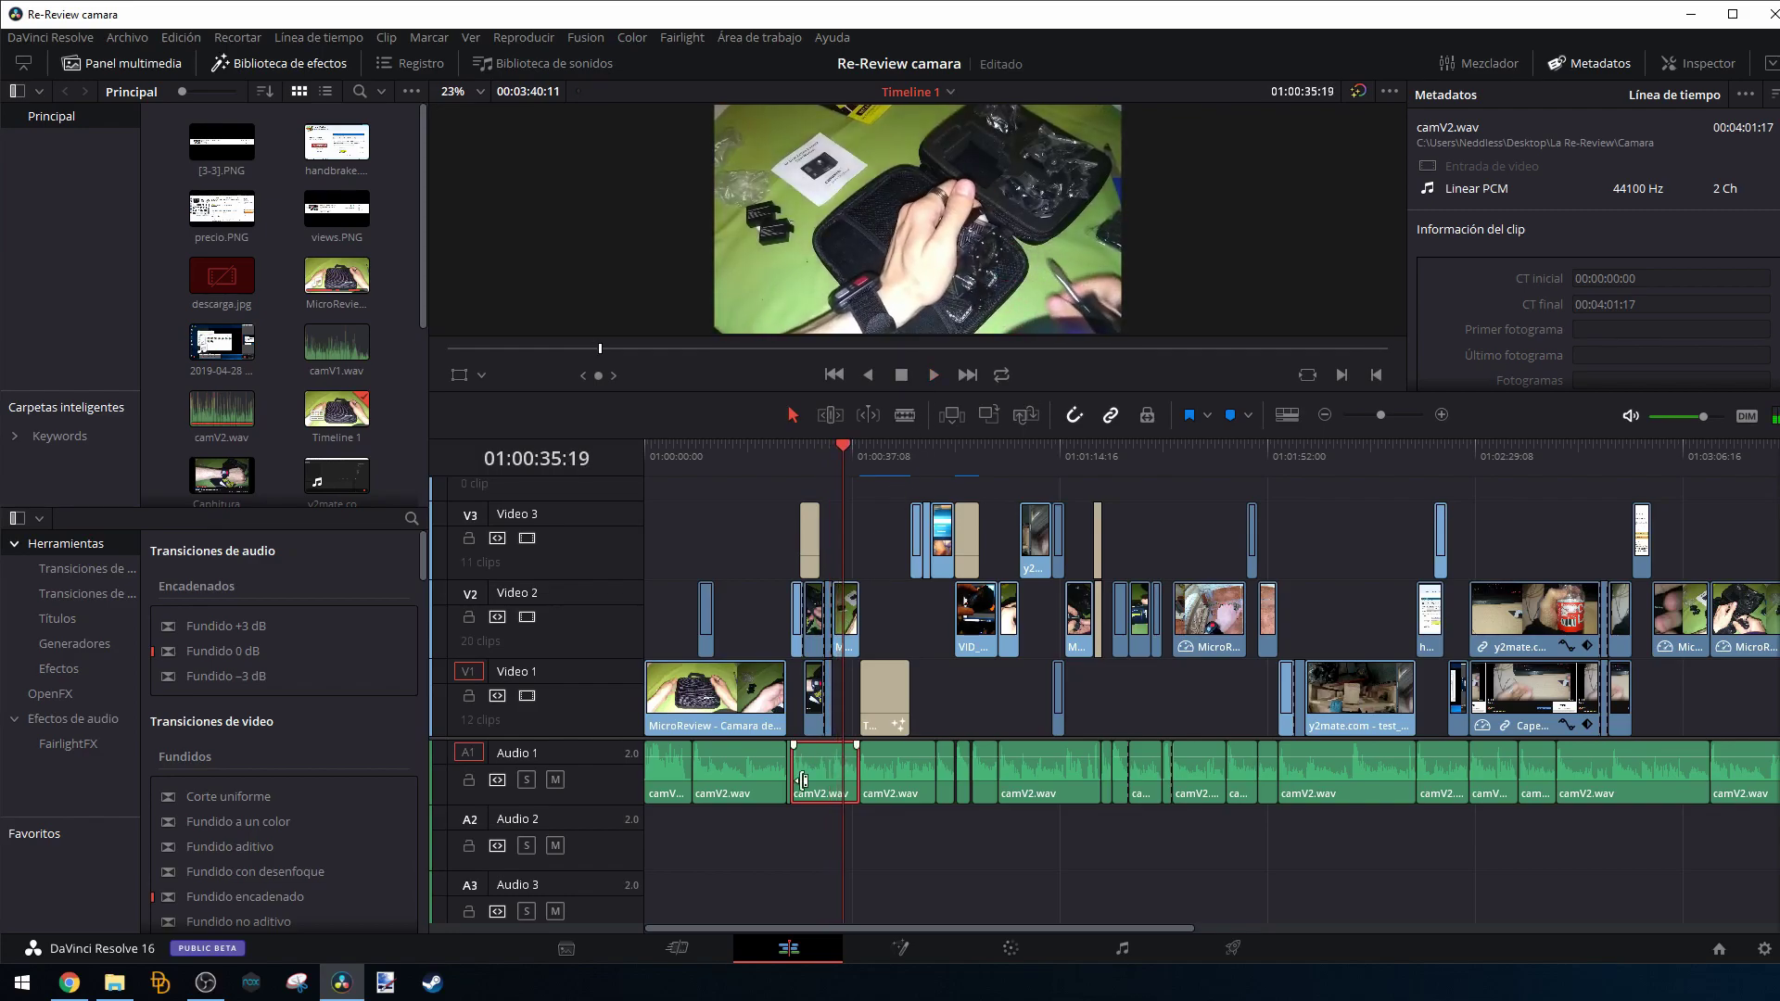
mouse_move(818, 791)
key("Up")
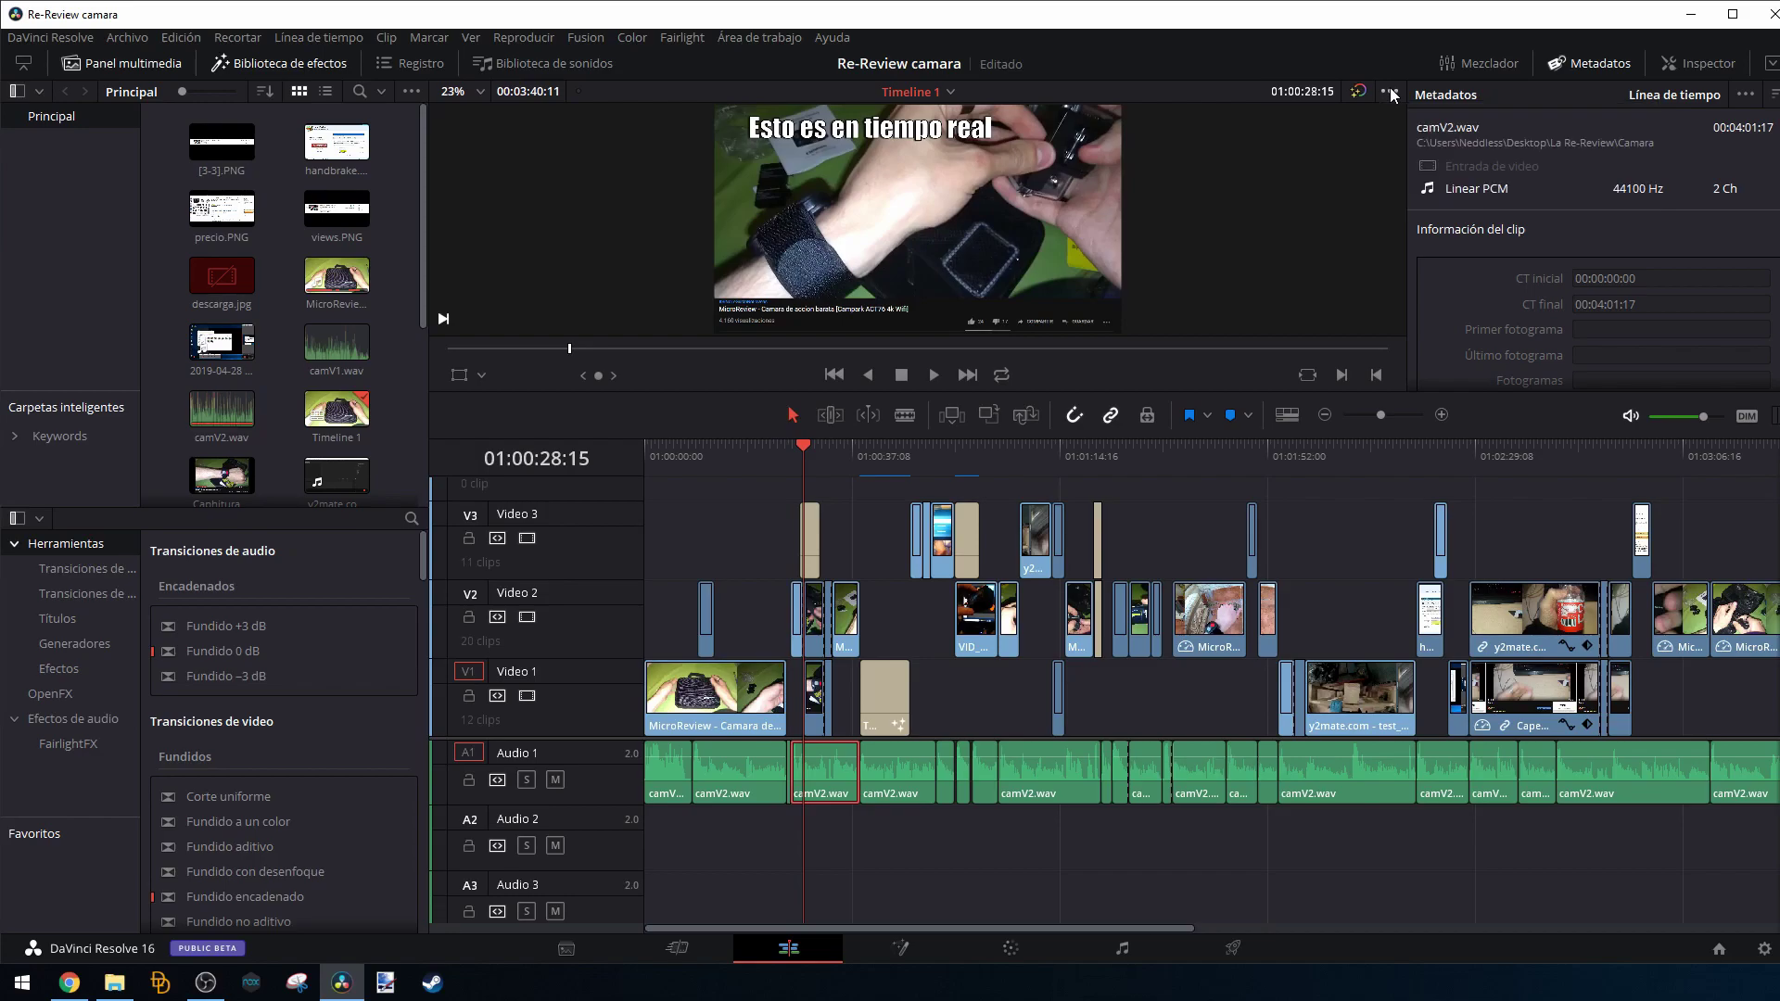
Toggle a viewer display option and replay from 01:00:25:14, stopping at 01:00:30:13.
left_click(1389, 91)
left_click(1426, 136)
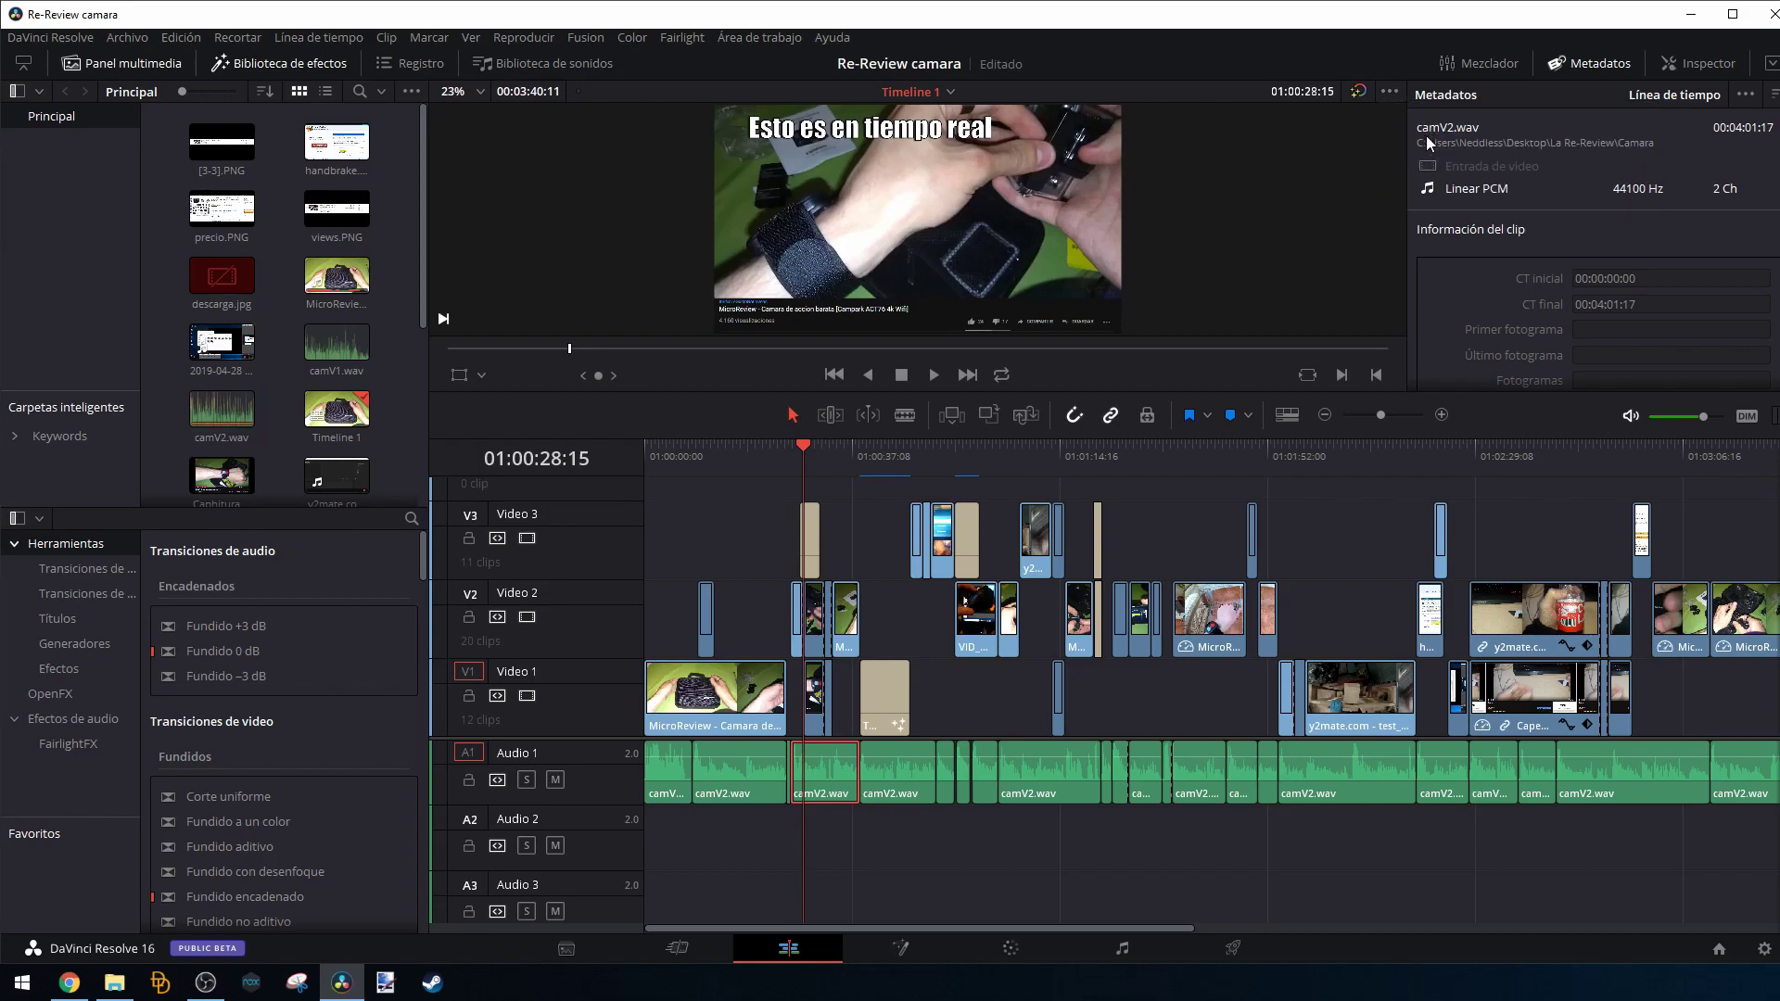
left_click(787, 451)
left_click(937, 376)
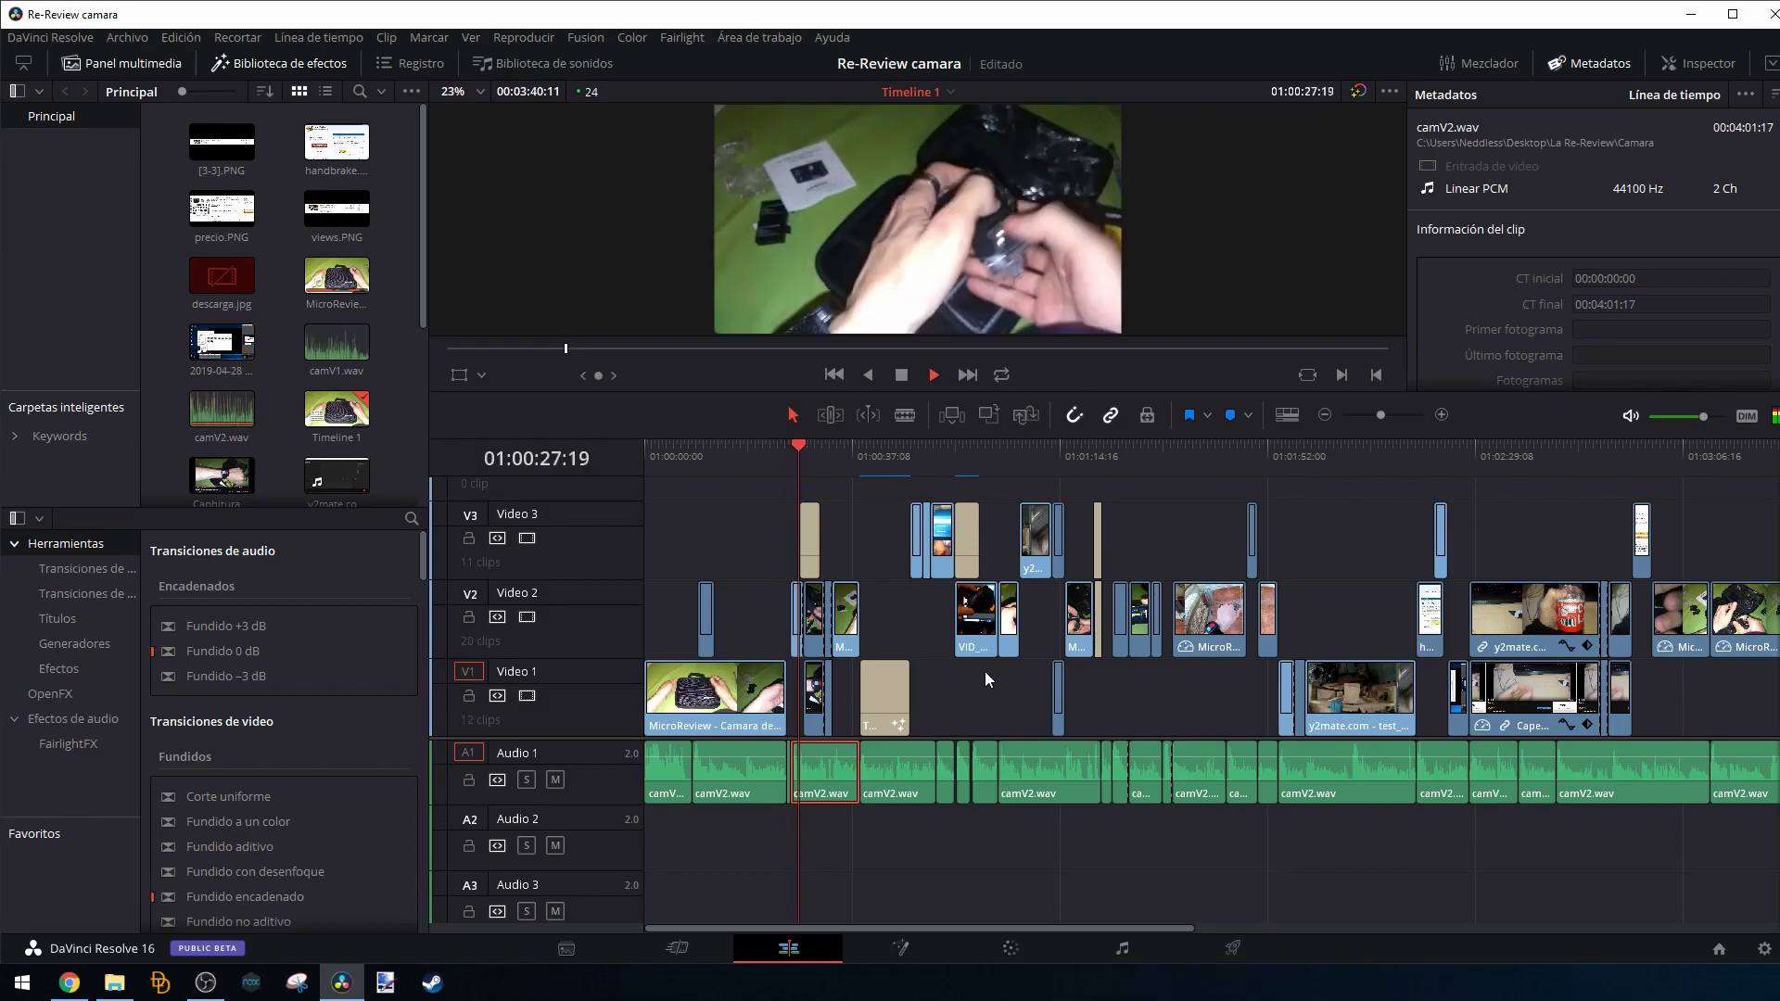
left_click(901, 376)
Show the Video Transitions list and try dragging Corte uniforme onto V2 near the playhead.
left_click(104, 576)
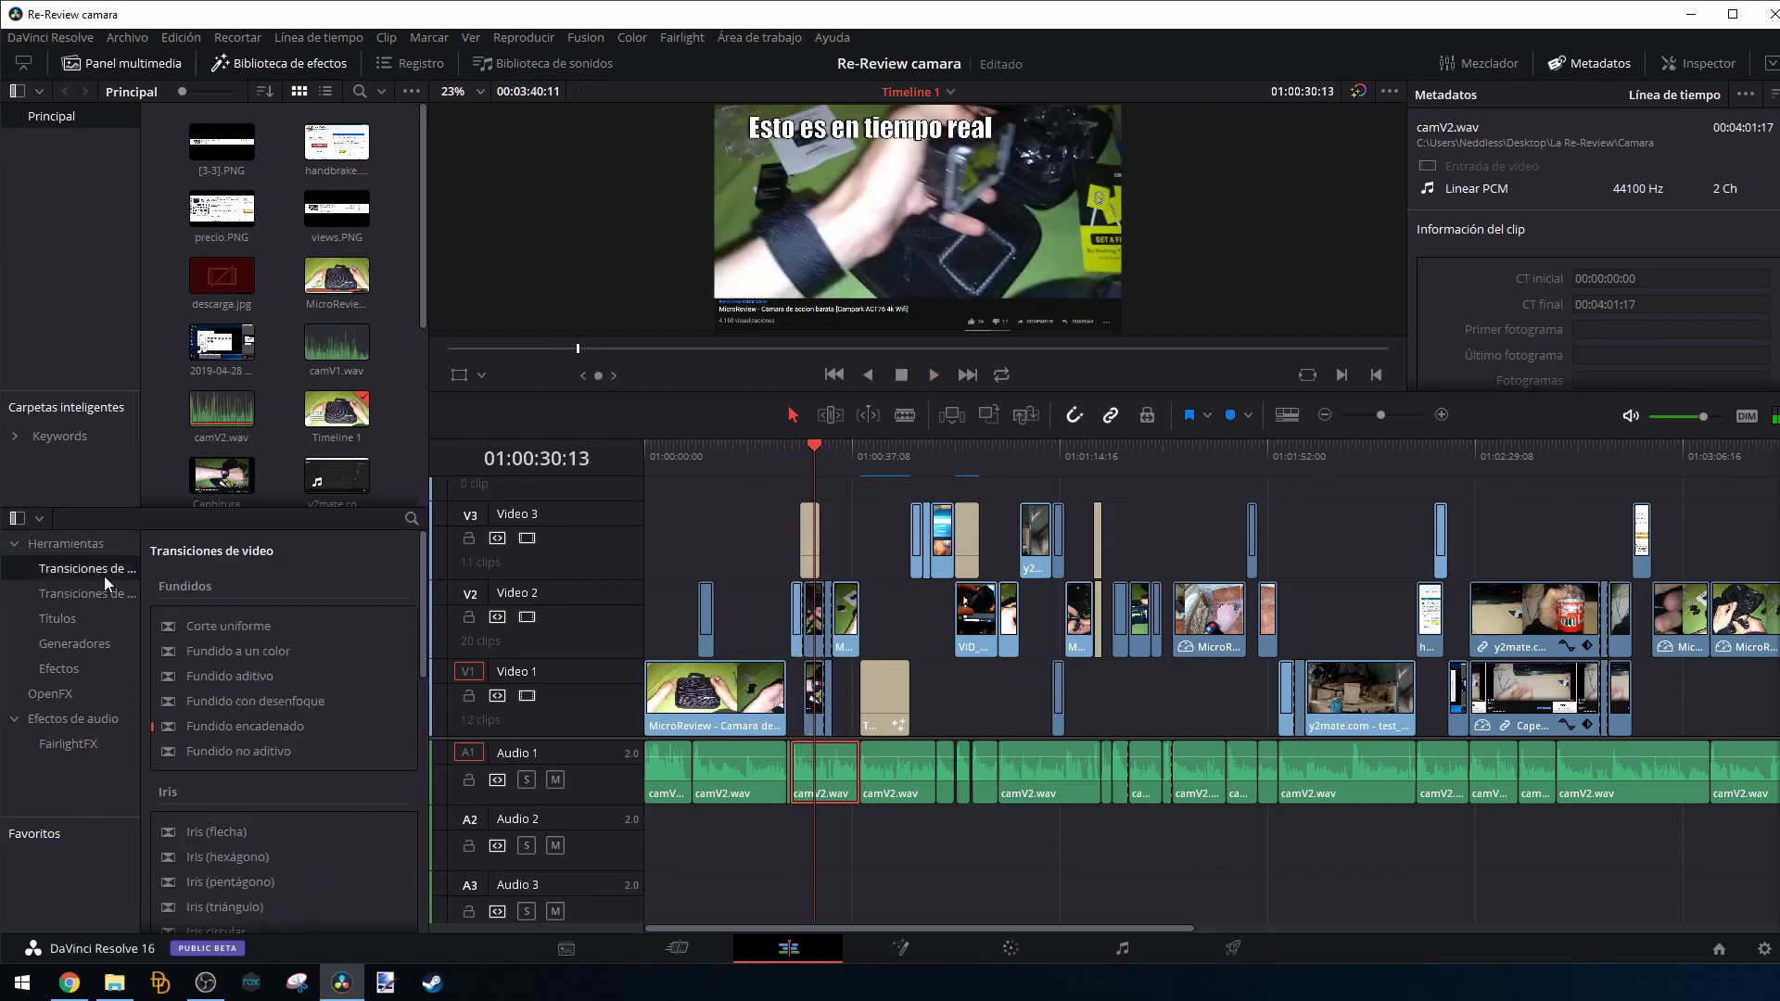
left_click_drag(198, 631, 805, 631)
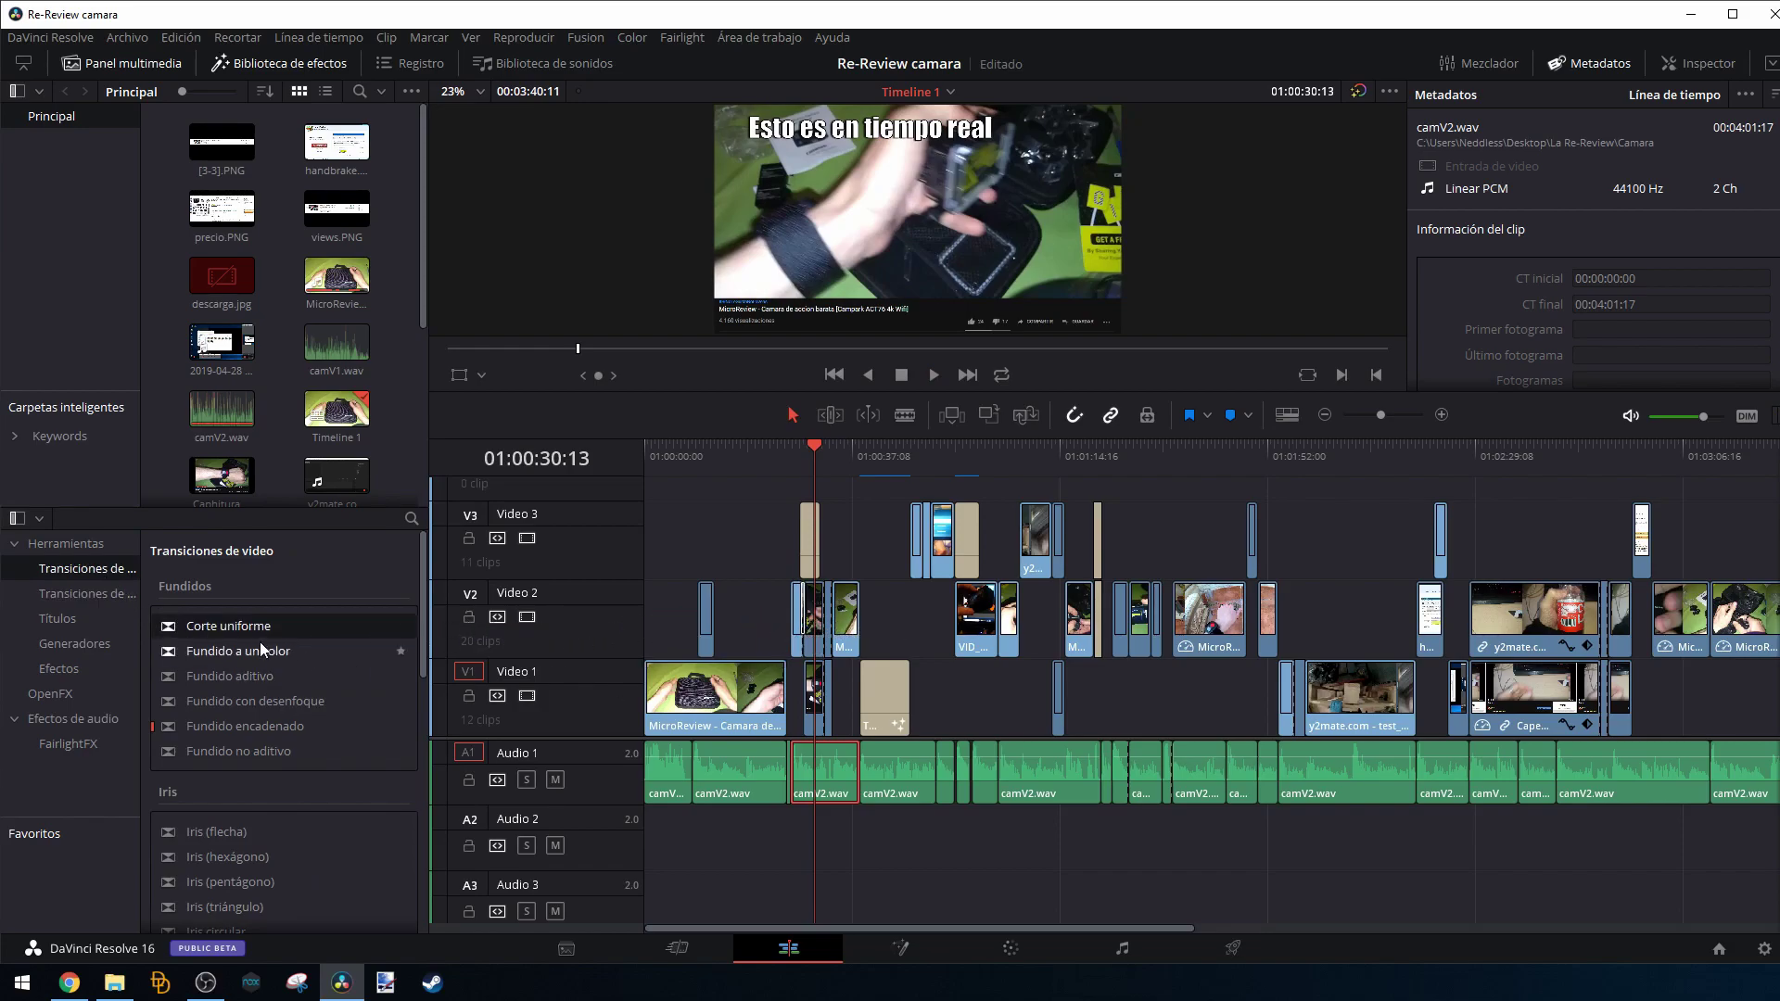
left_click_drag(259, 642, 838, 633)
Replay from 01:00:25:14, then park the playhead at 01:00:26:06.
left_click_drag(801, 449, 788, 449)
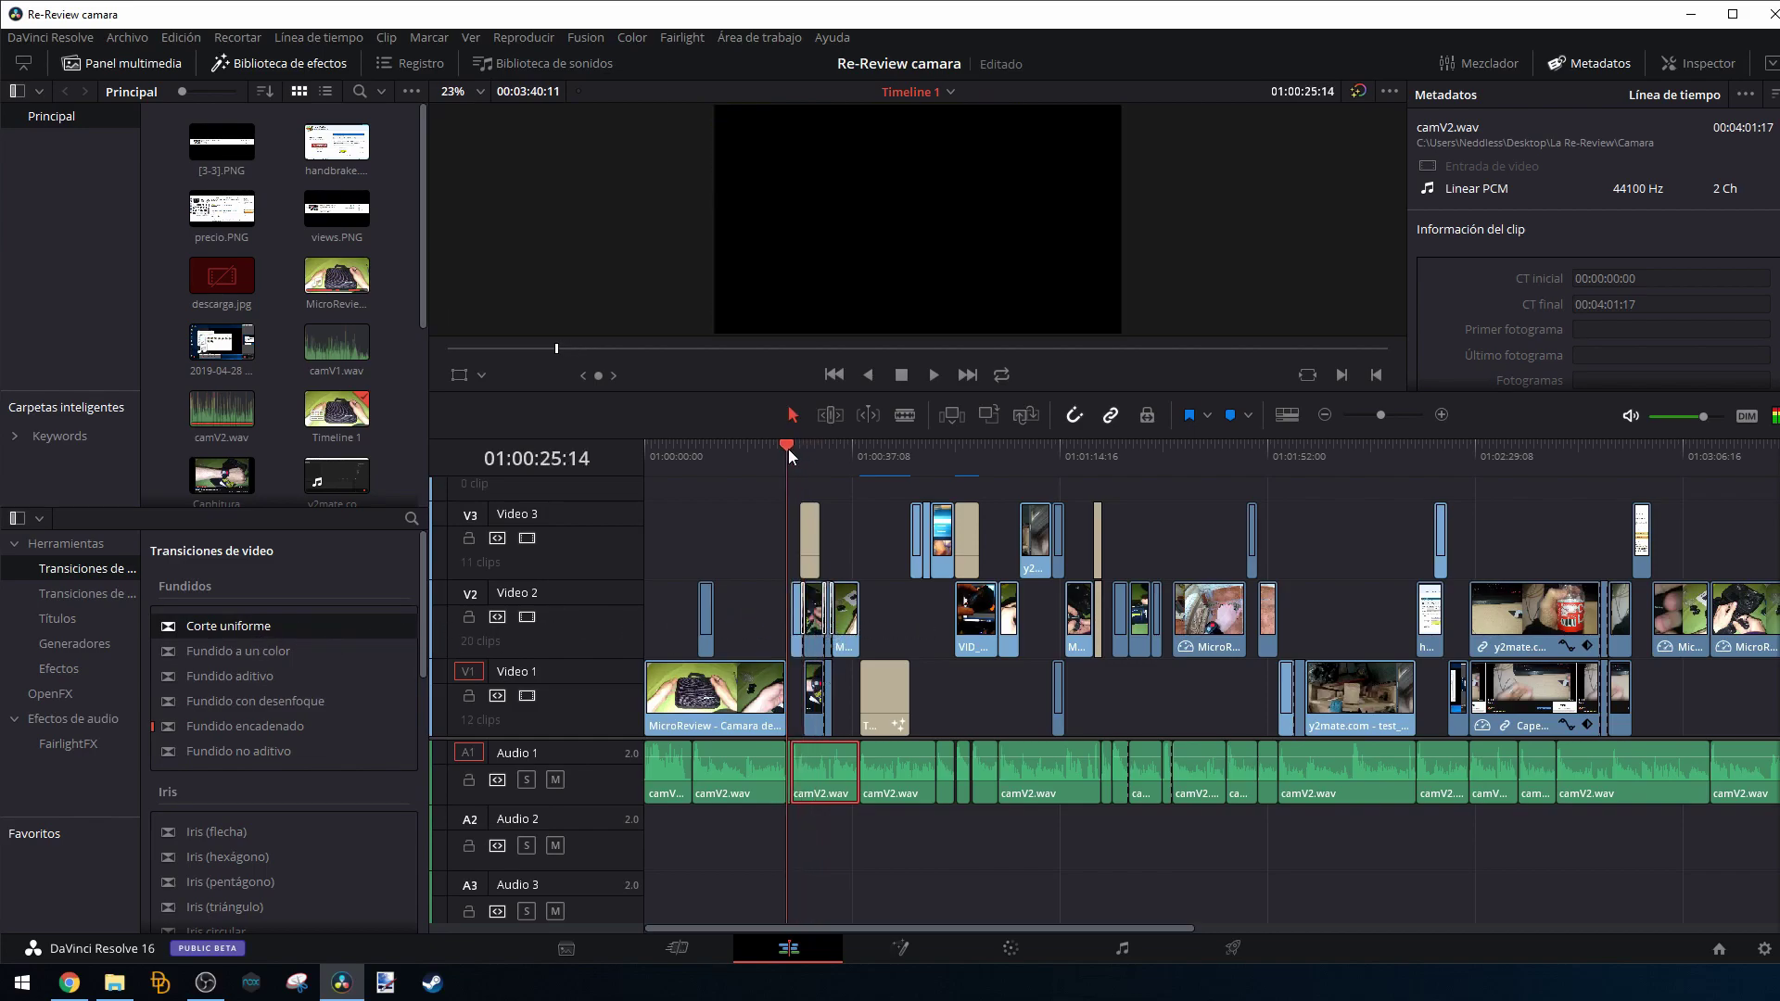
left_click(933, 374)
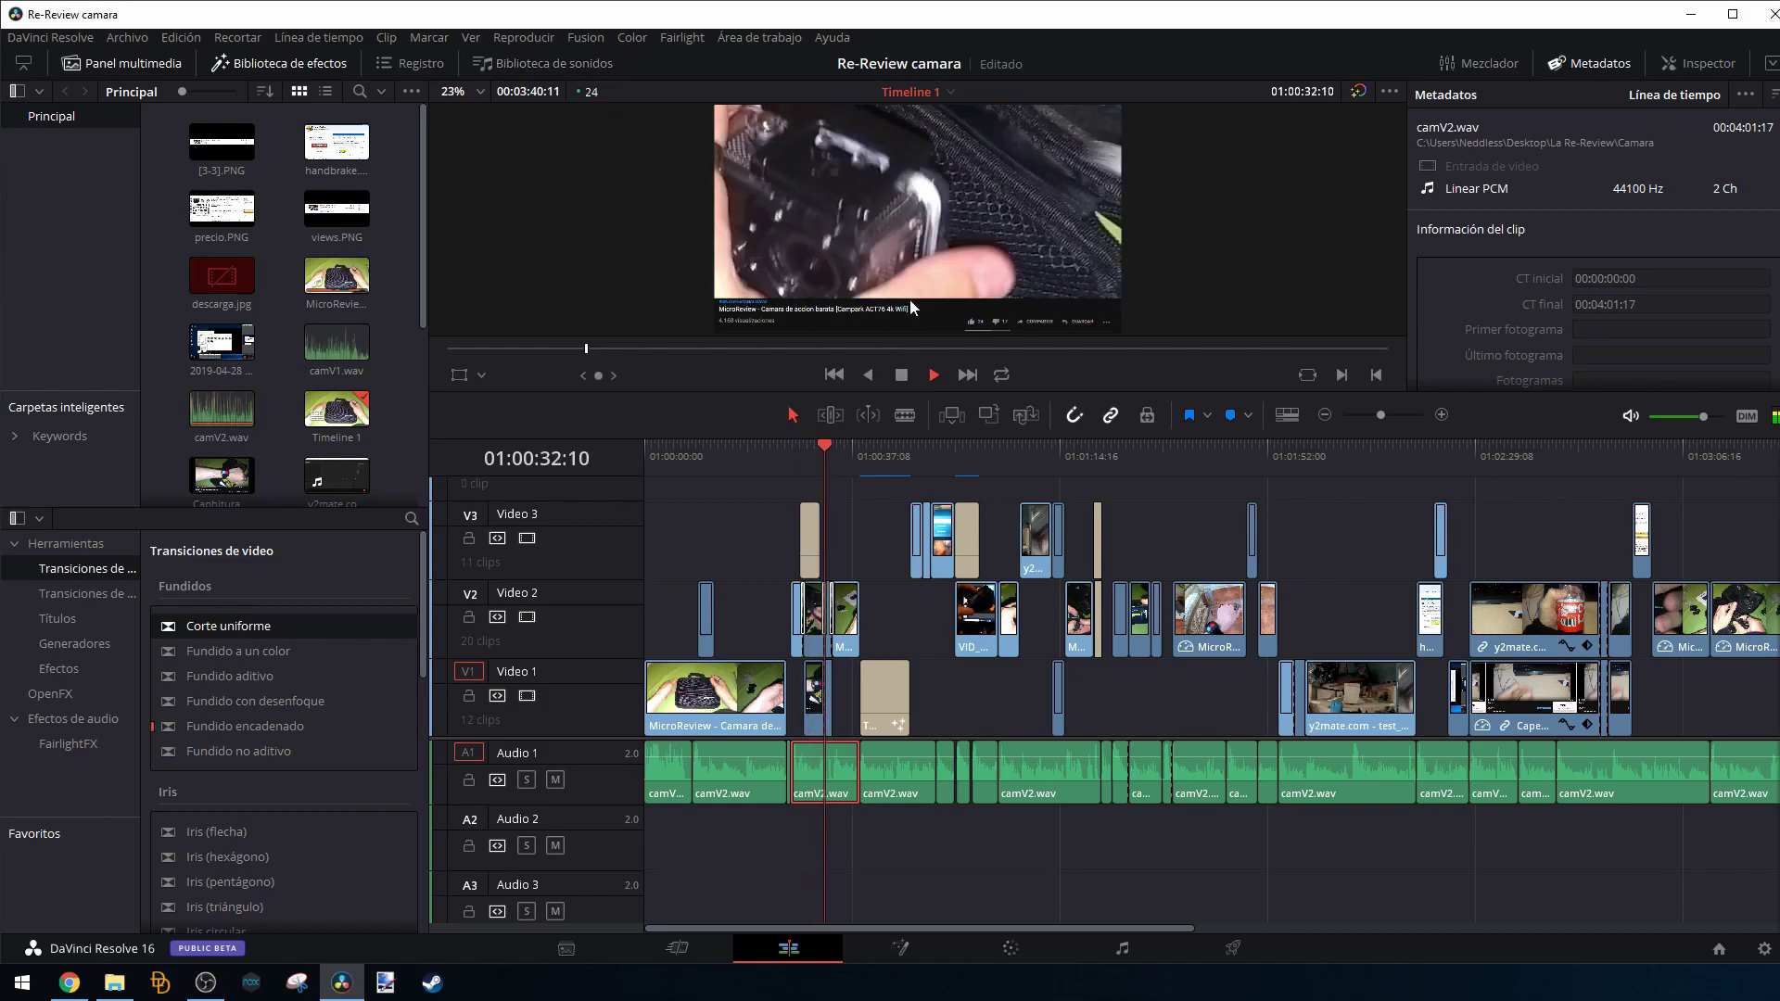
left_click(904, 380)
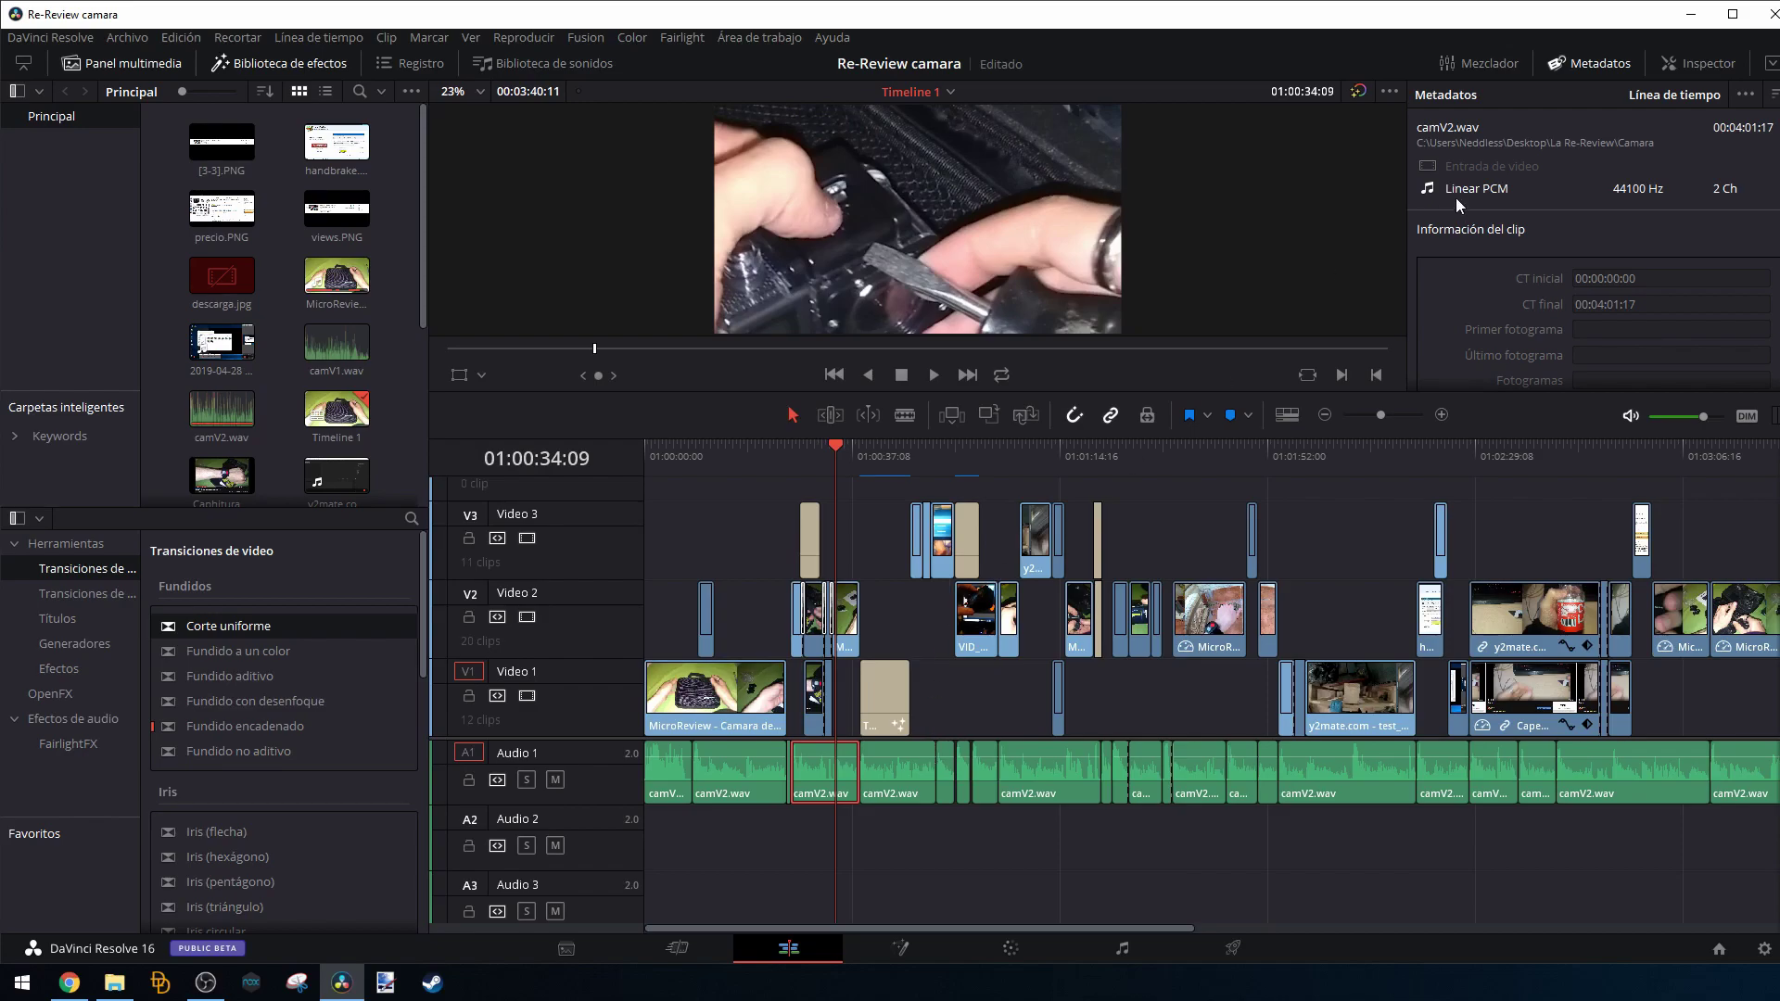
left_click(1389, 91)
left_click(1406, 139)
left_click(792, 467)
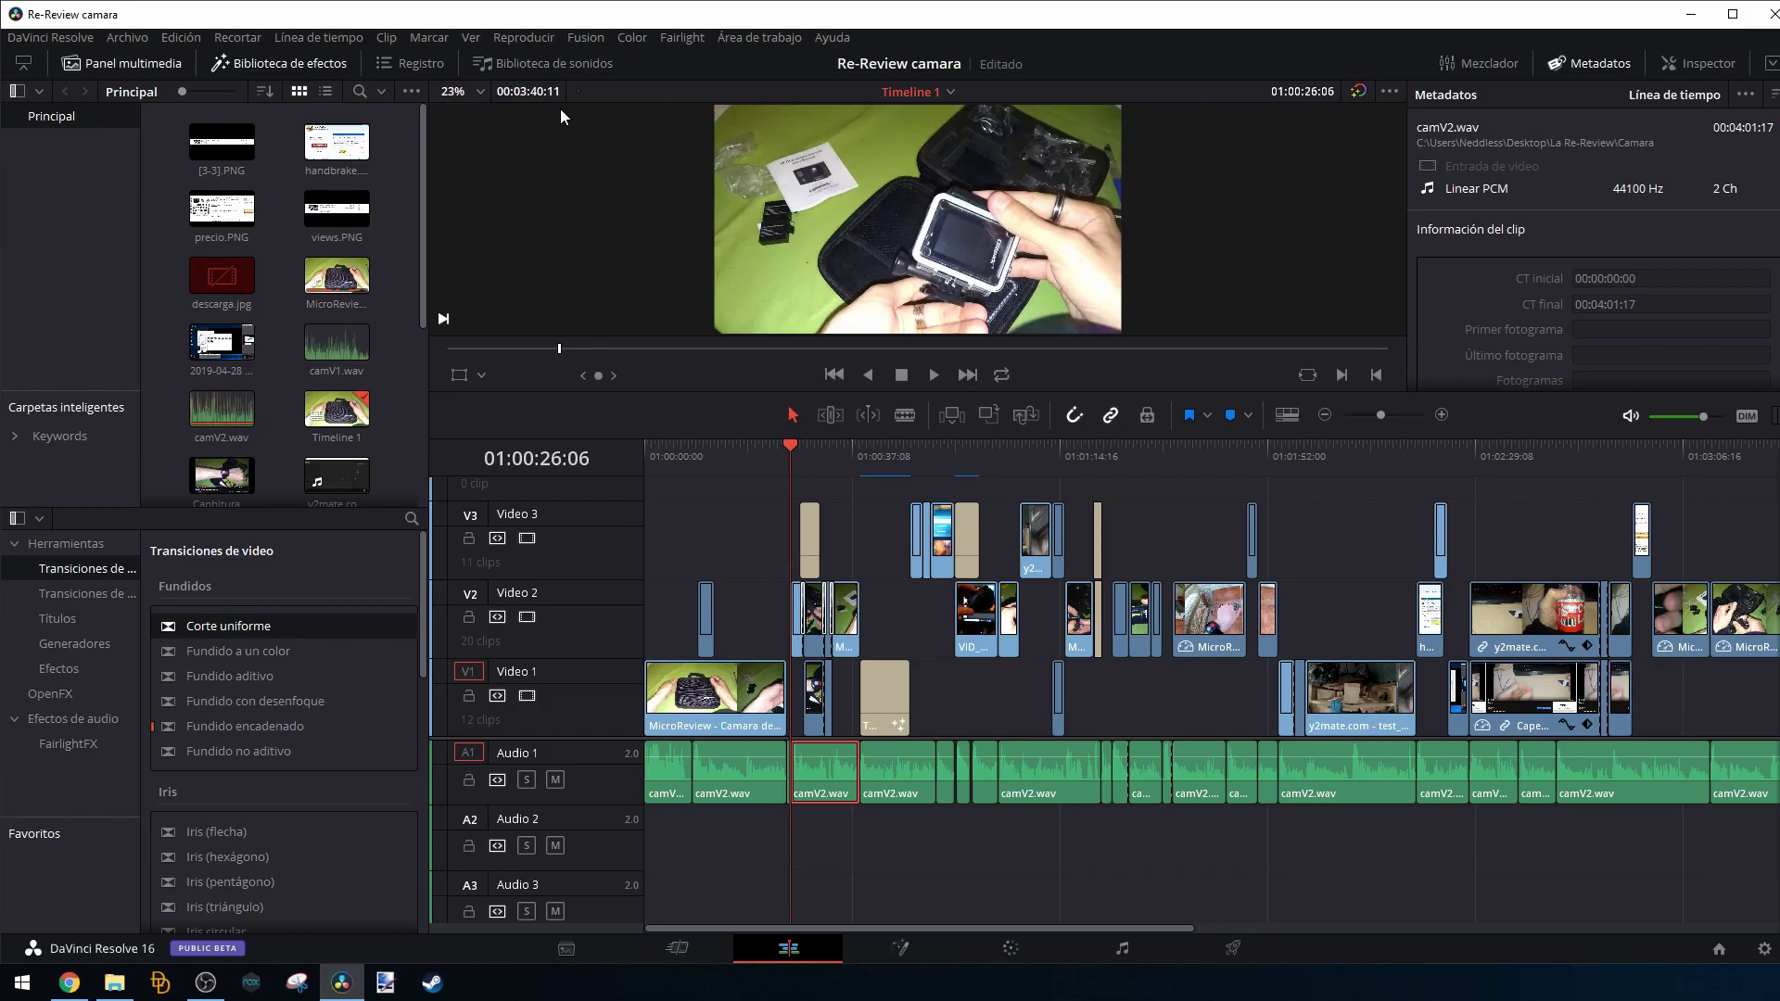
Play from 01:00:26:06 to 01:00:29:21, then toggle viewer display options, leaving the menu open.
left_click(944, 380)
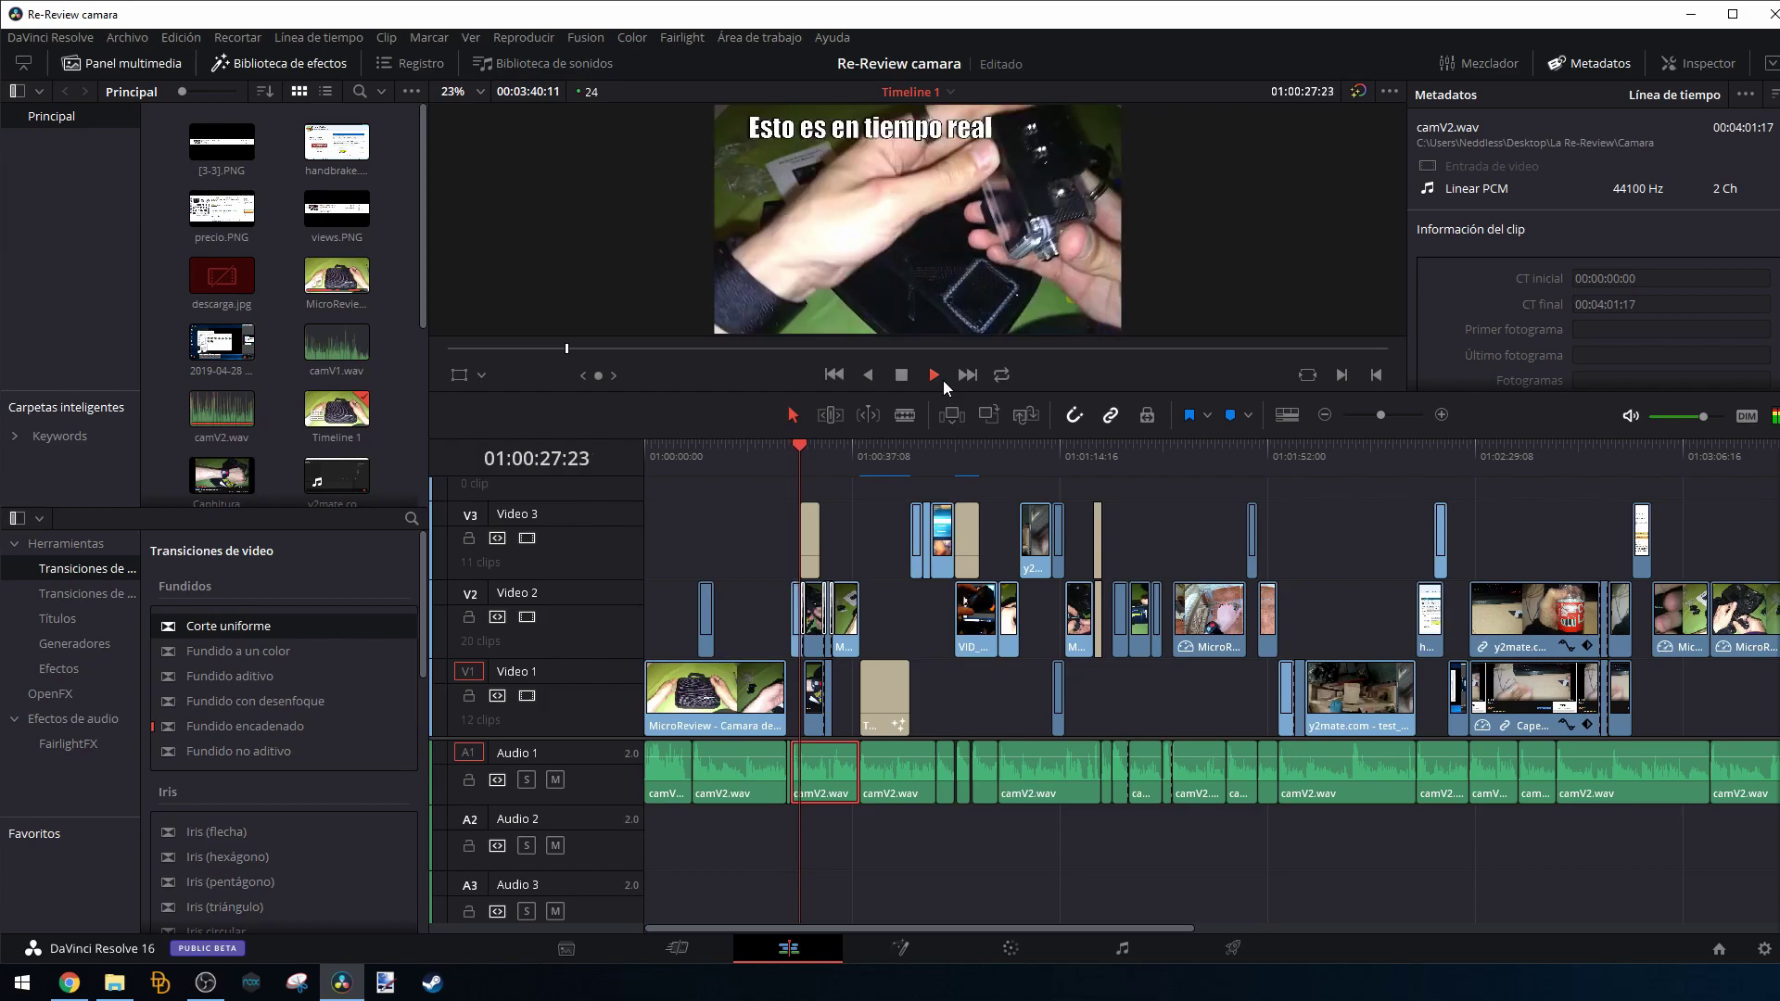
left_click(903, 376)
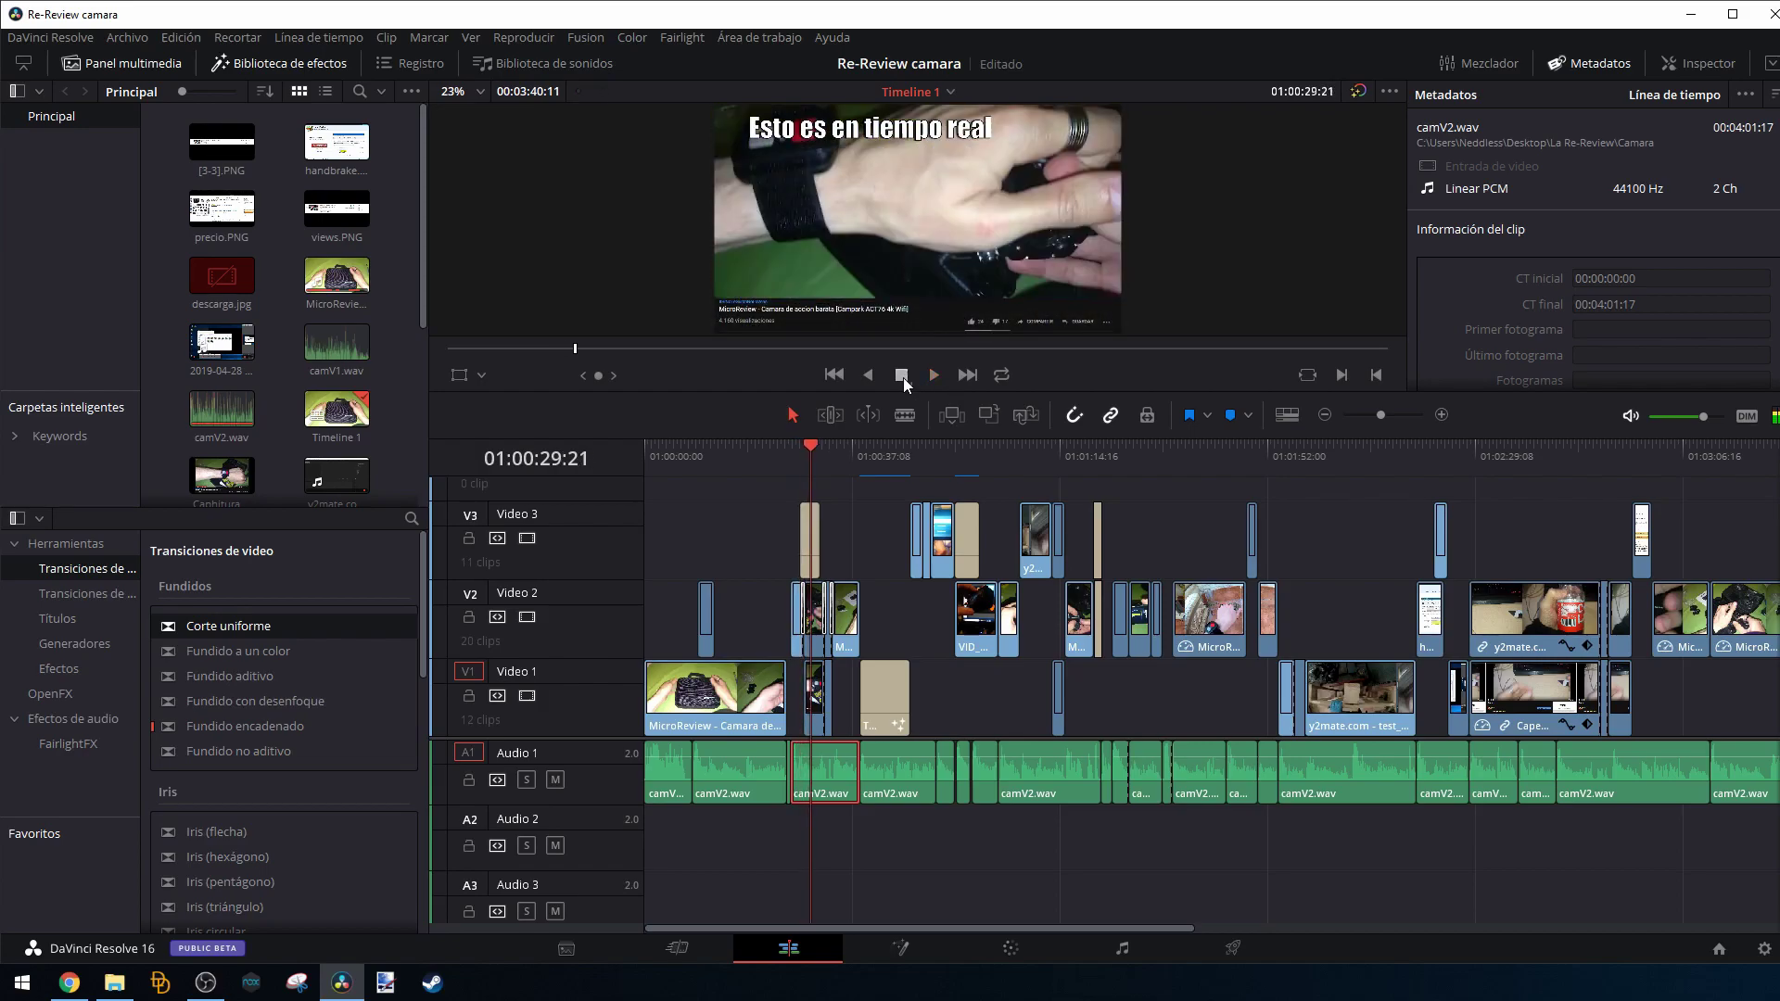
left_click(1381, 89)
left_click(1423, 125)
left_click(1390, 91)
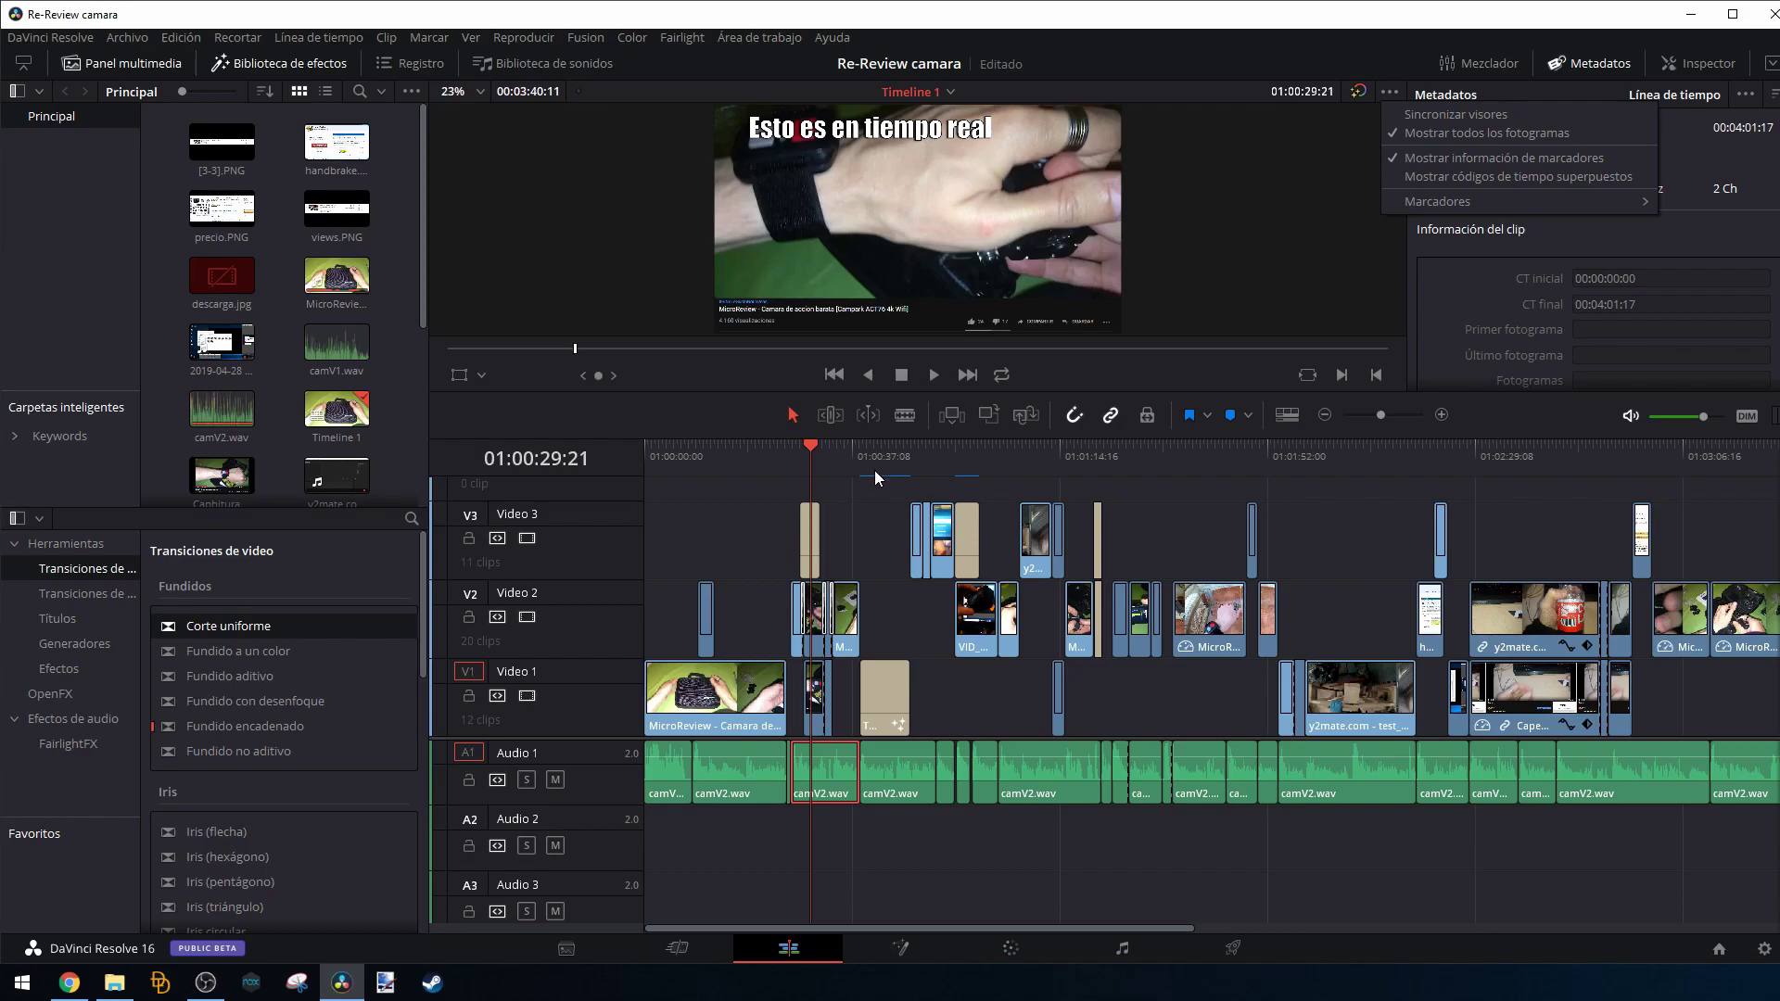
Close the viewer menu, play to 01:00:34:07, clear the selection, and jump to 01:01:20:18.
left_click(923, 382)
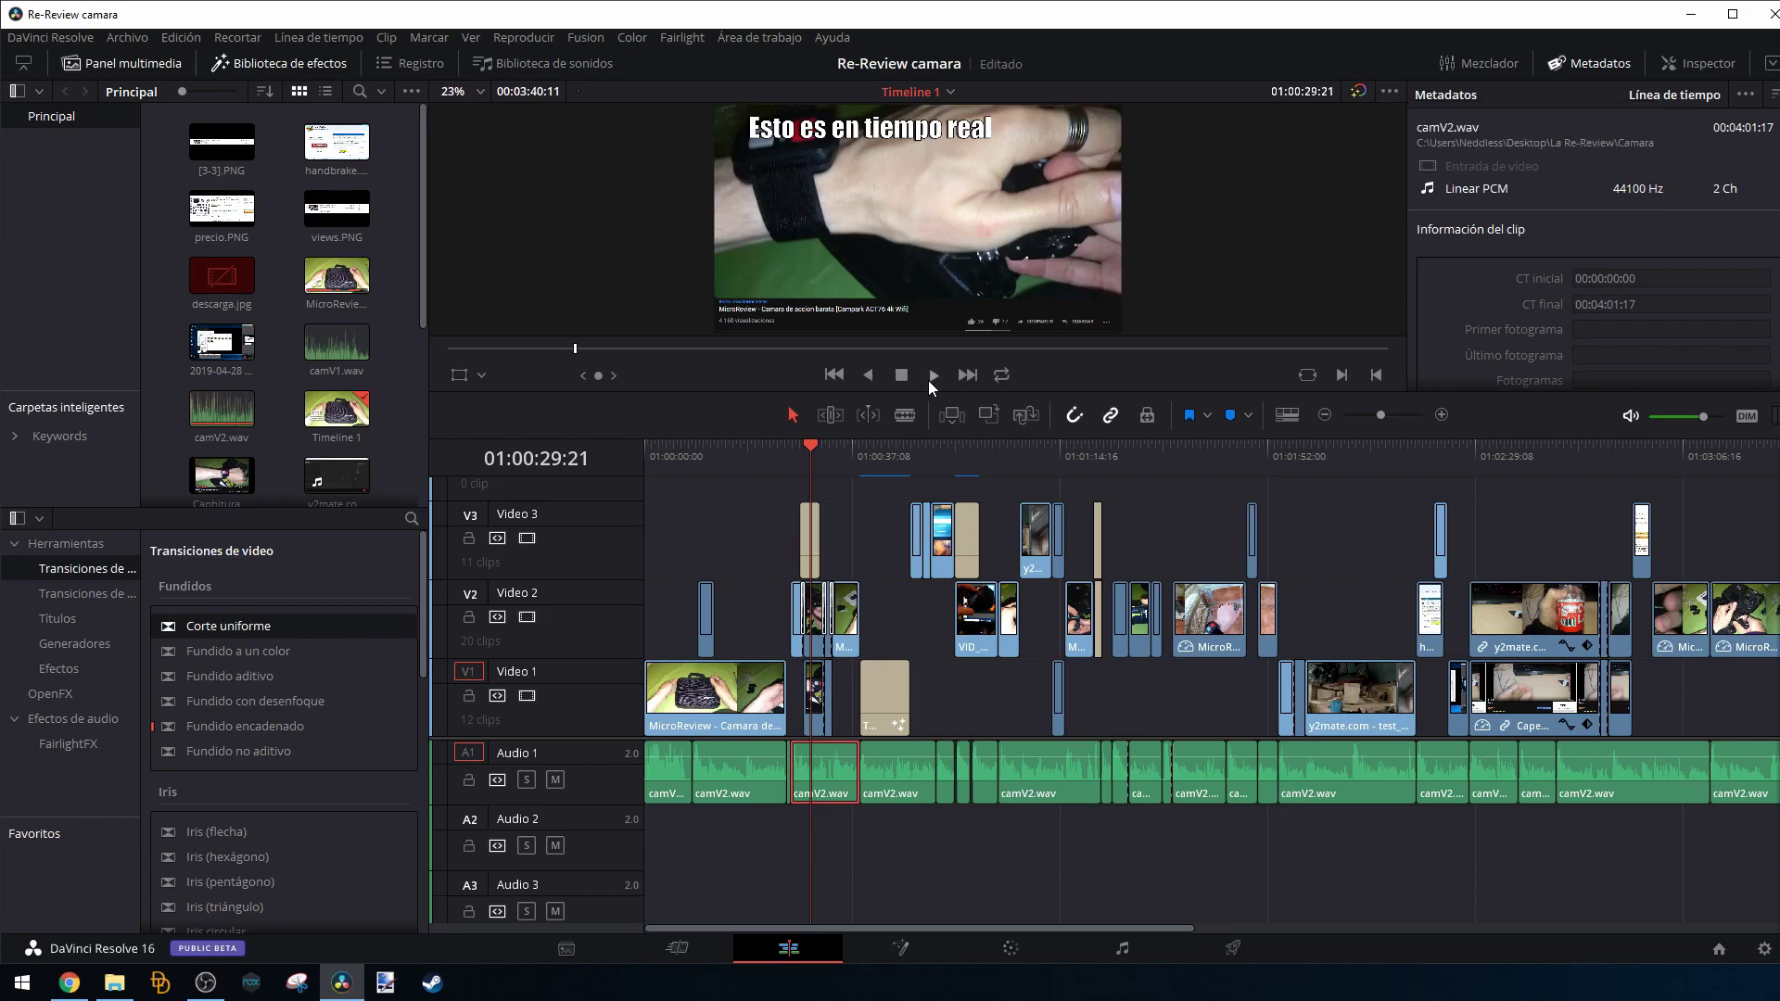
left_click(932, 376)
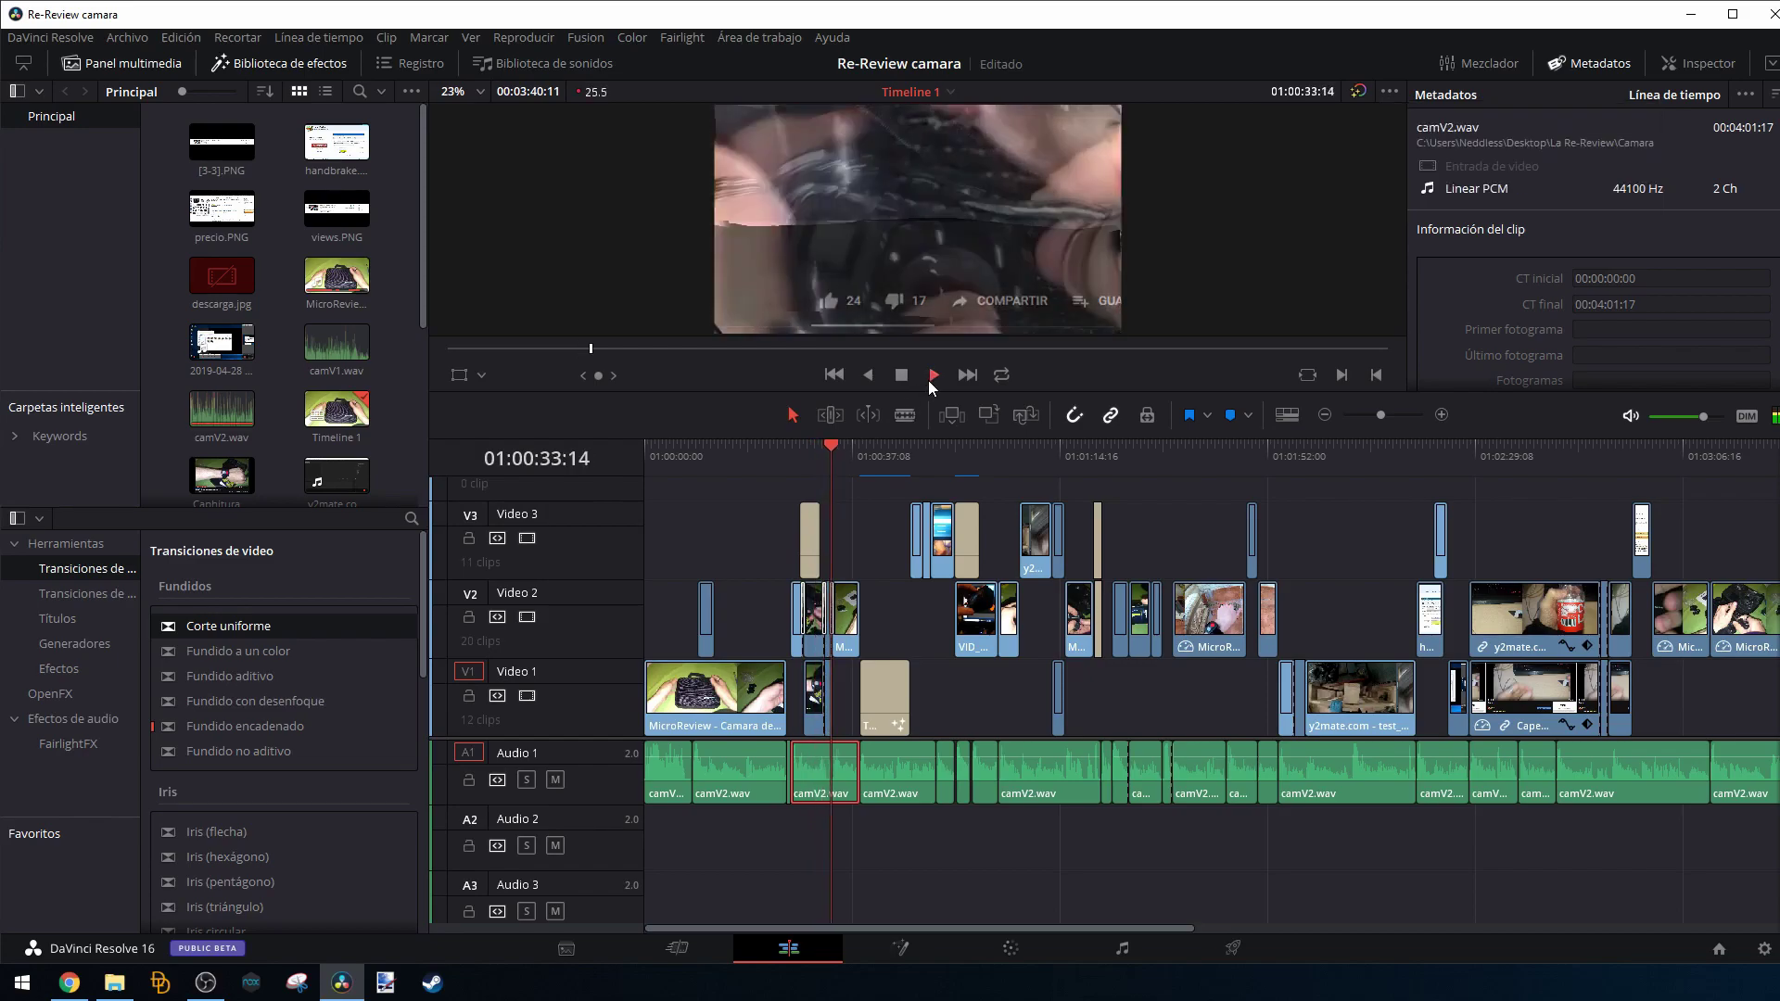
left_click(901, 374)
left_click(835, 607)
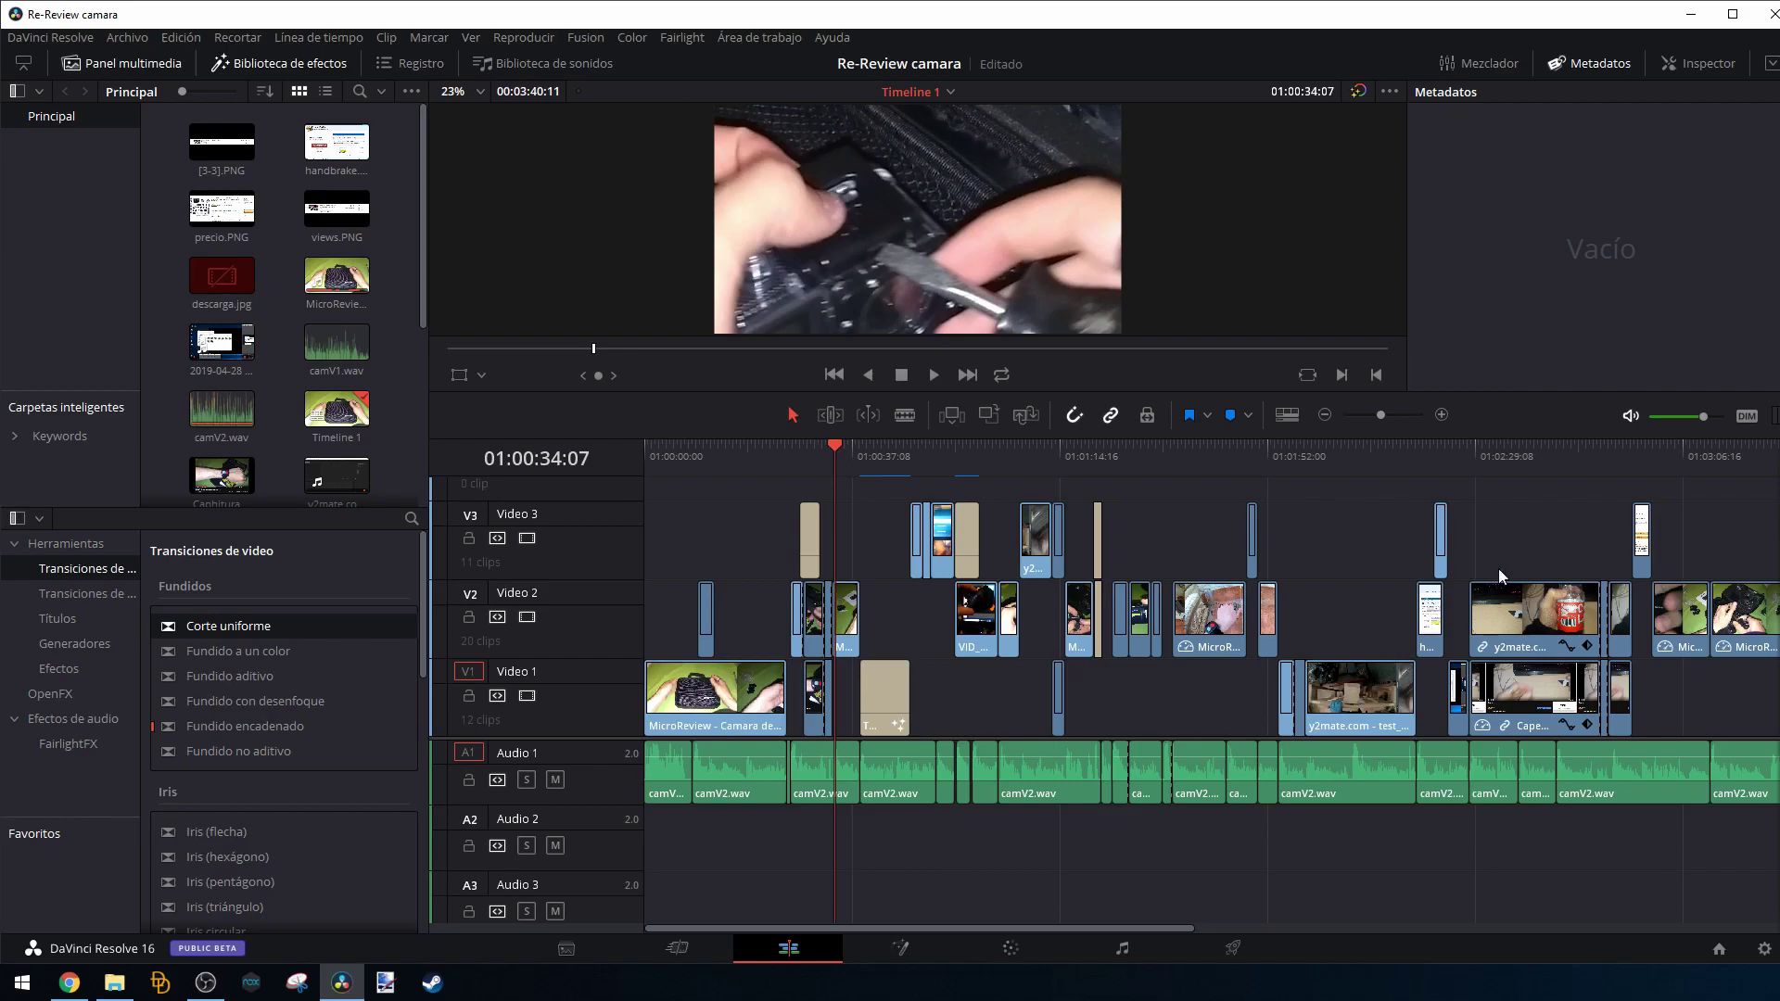
left_click(1091, 474)
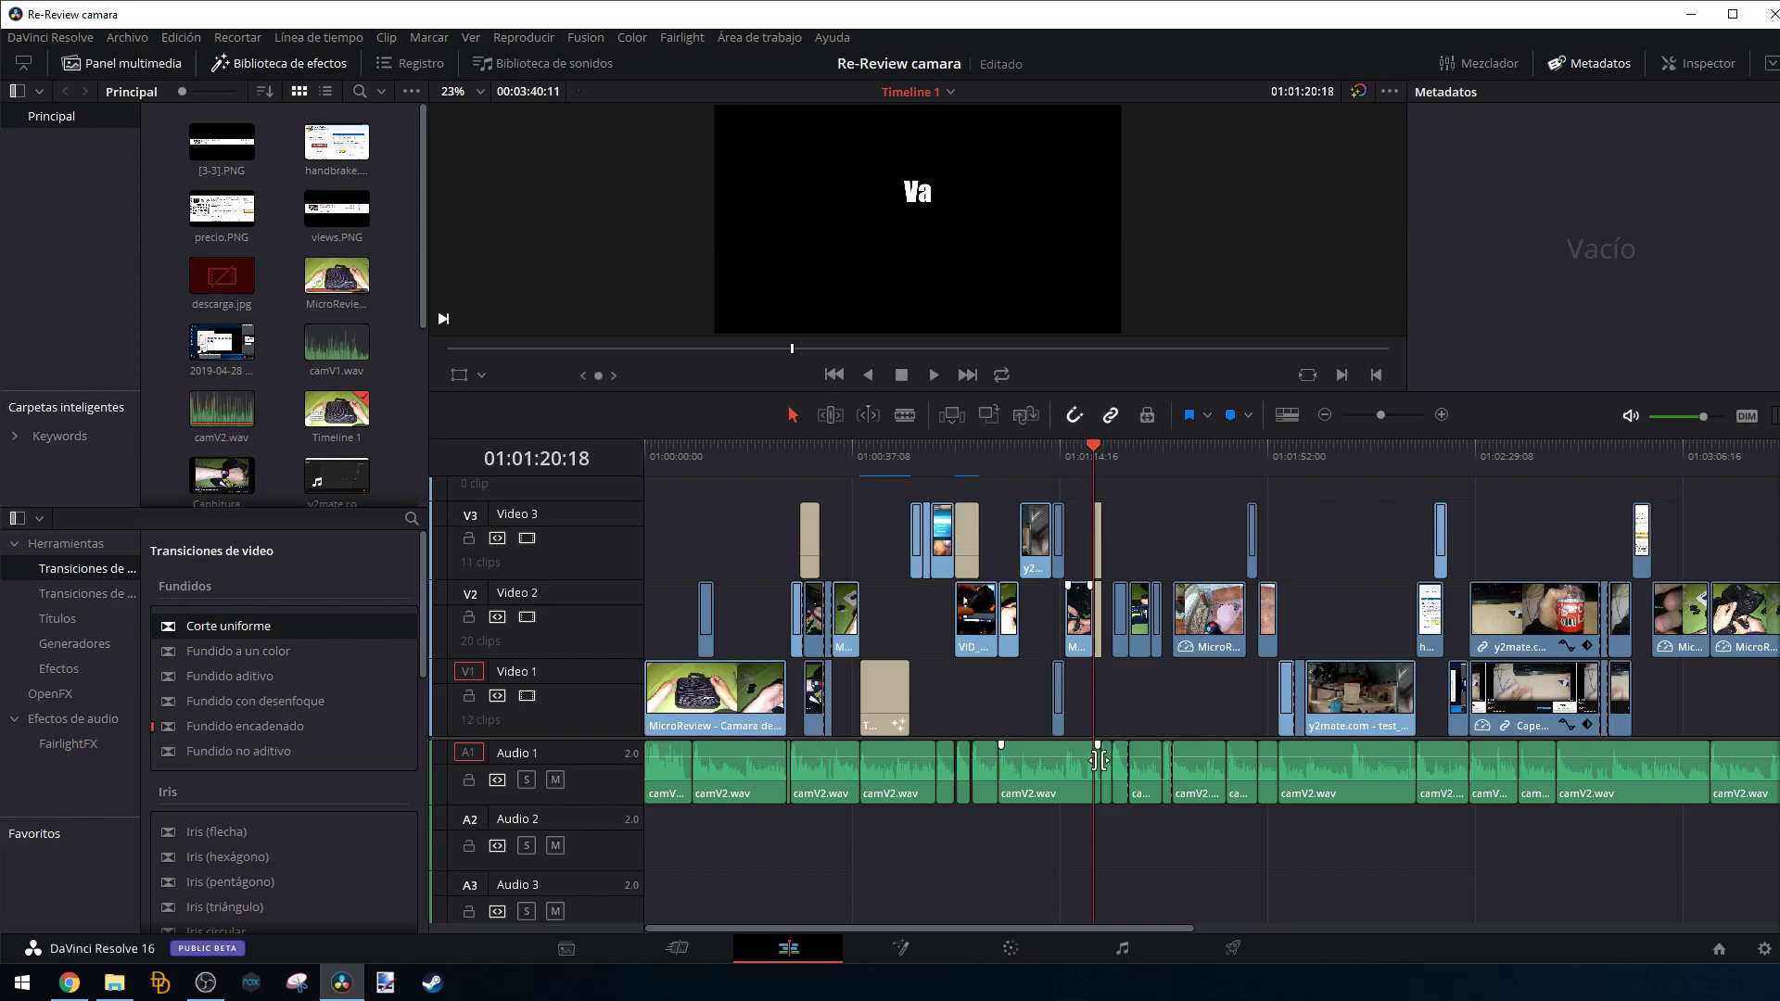
Play from about 01:01:15:14 to 01:01:21:09, then return the playhead to 01:01:07:11.
mouse_move(1099, 593)
left_click_drag(1093, 450, 1067, 451)
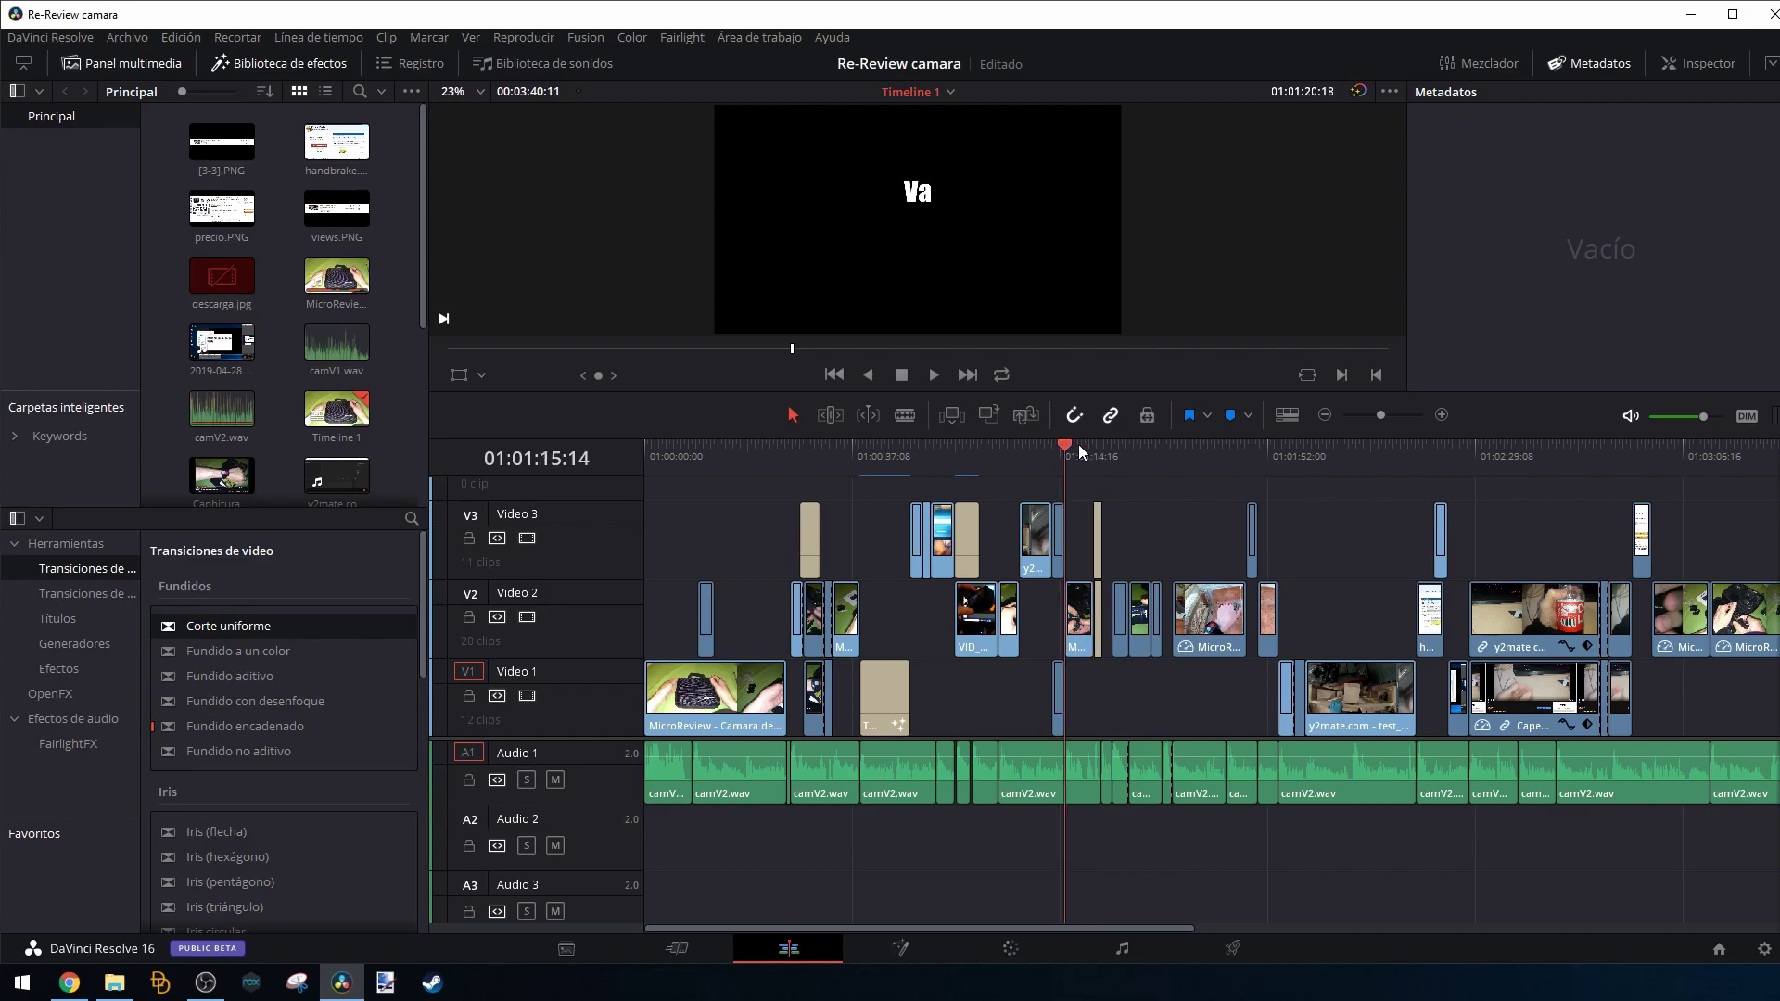
key("space")
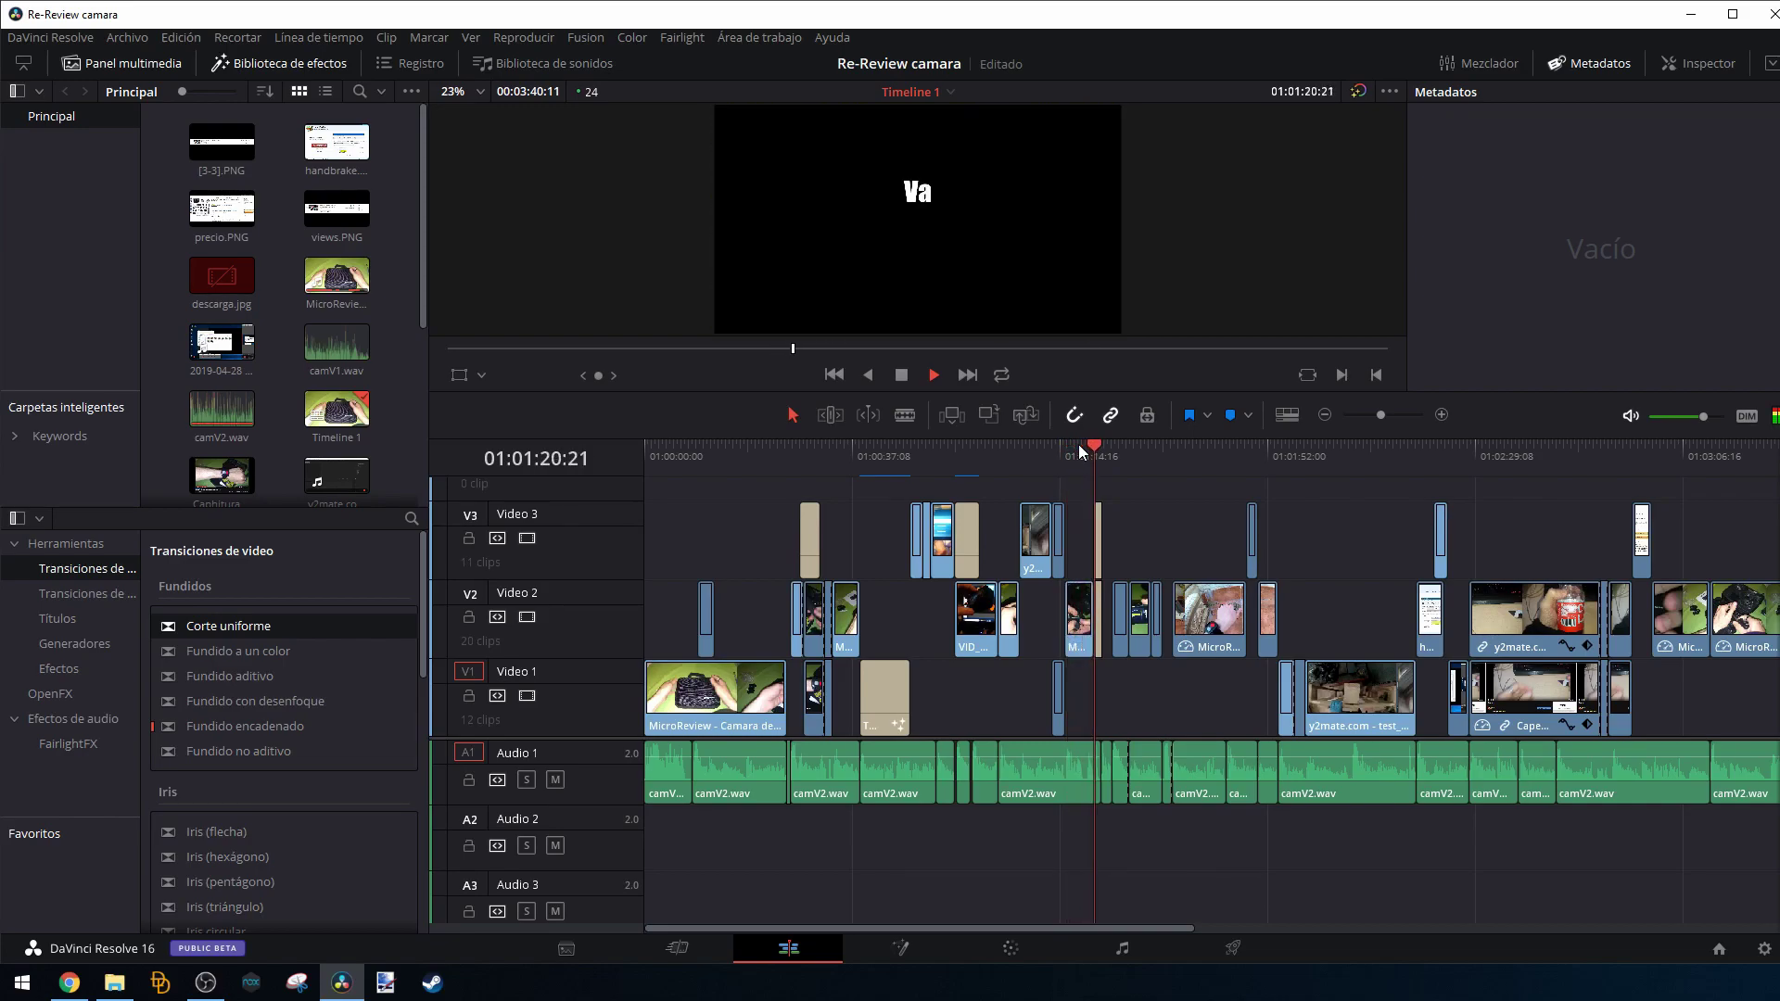
key("space")
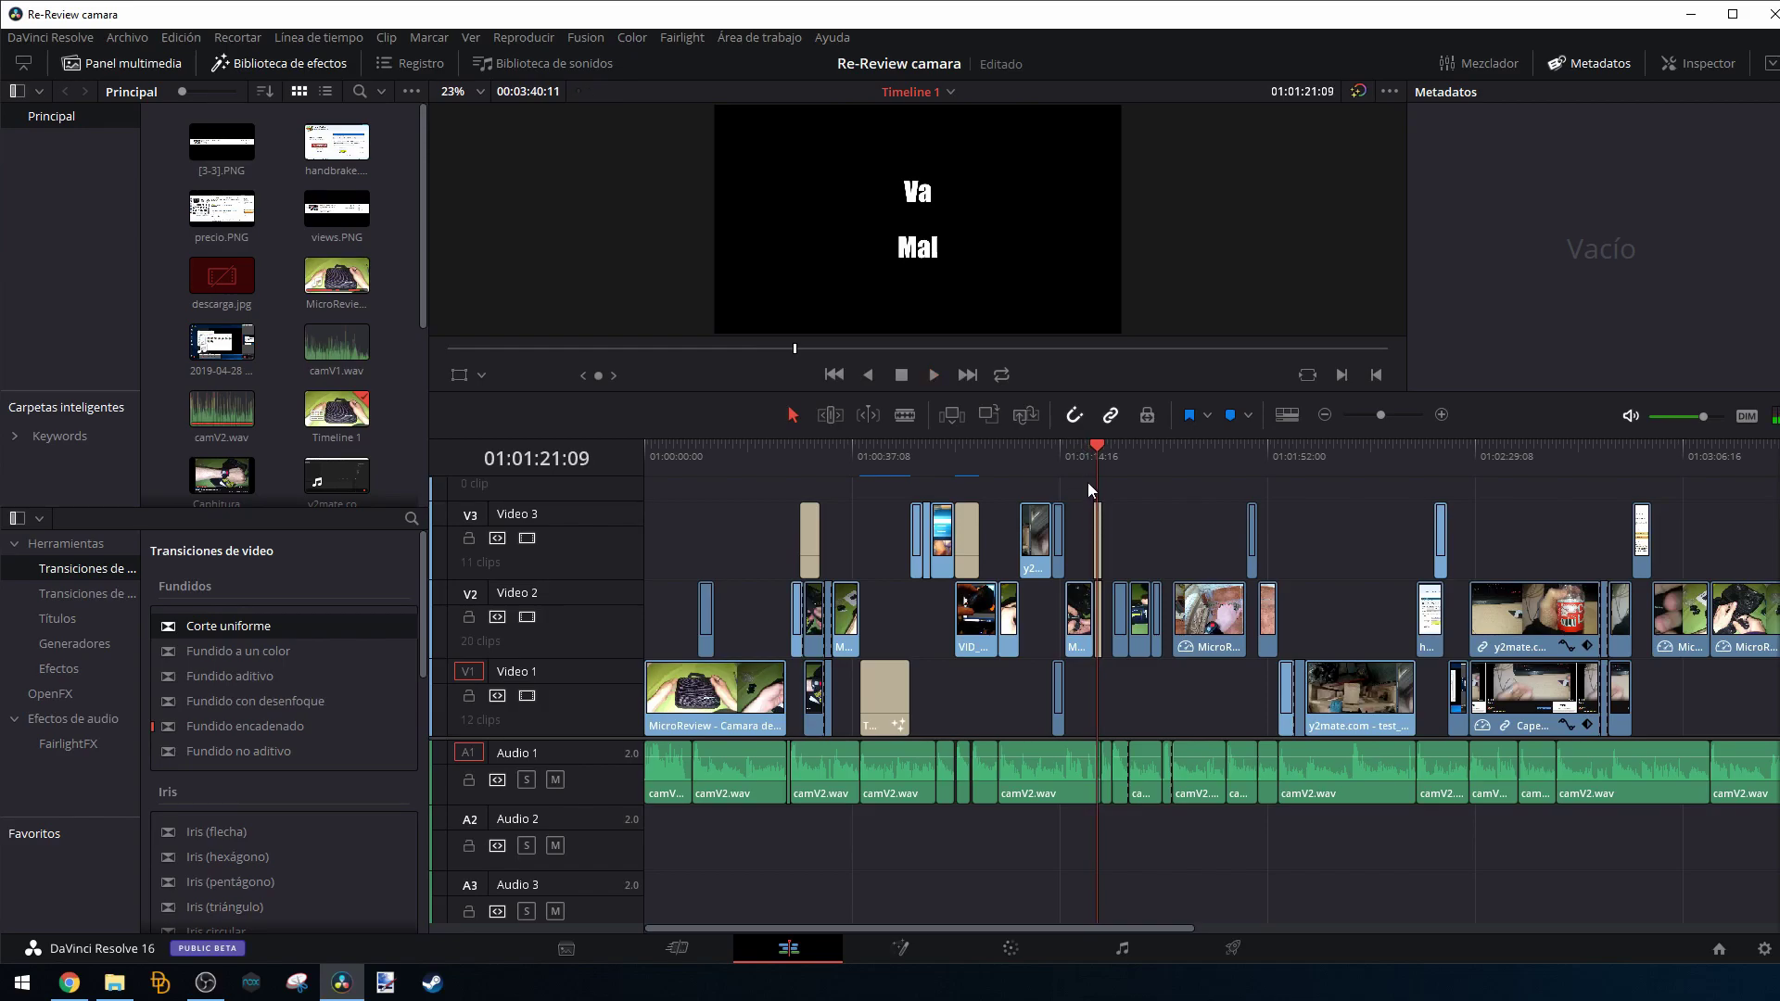
left_click(1019, 452)
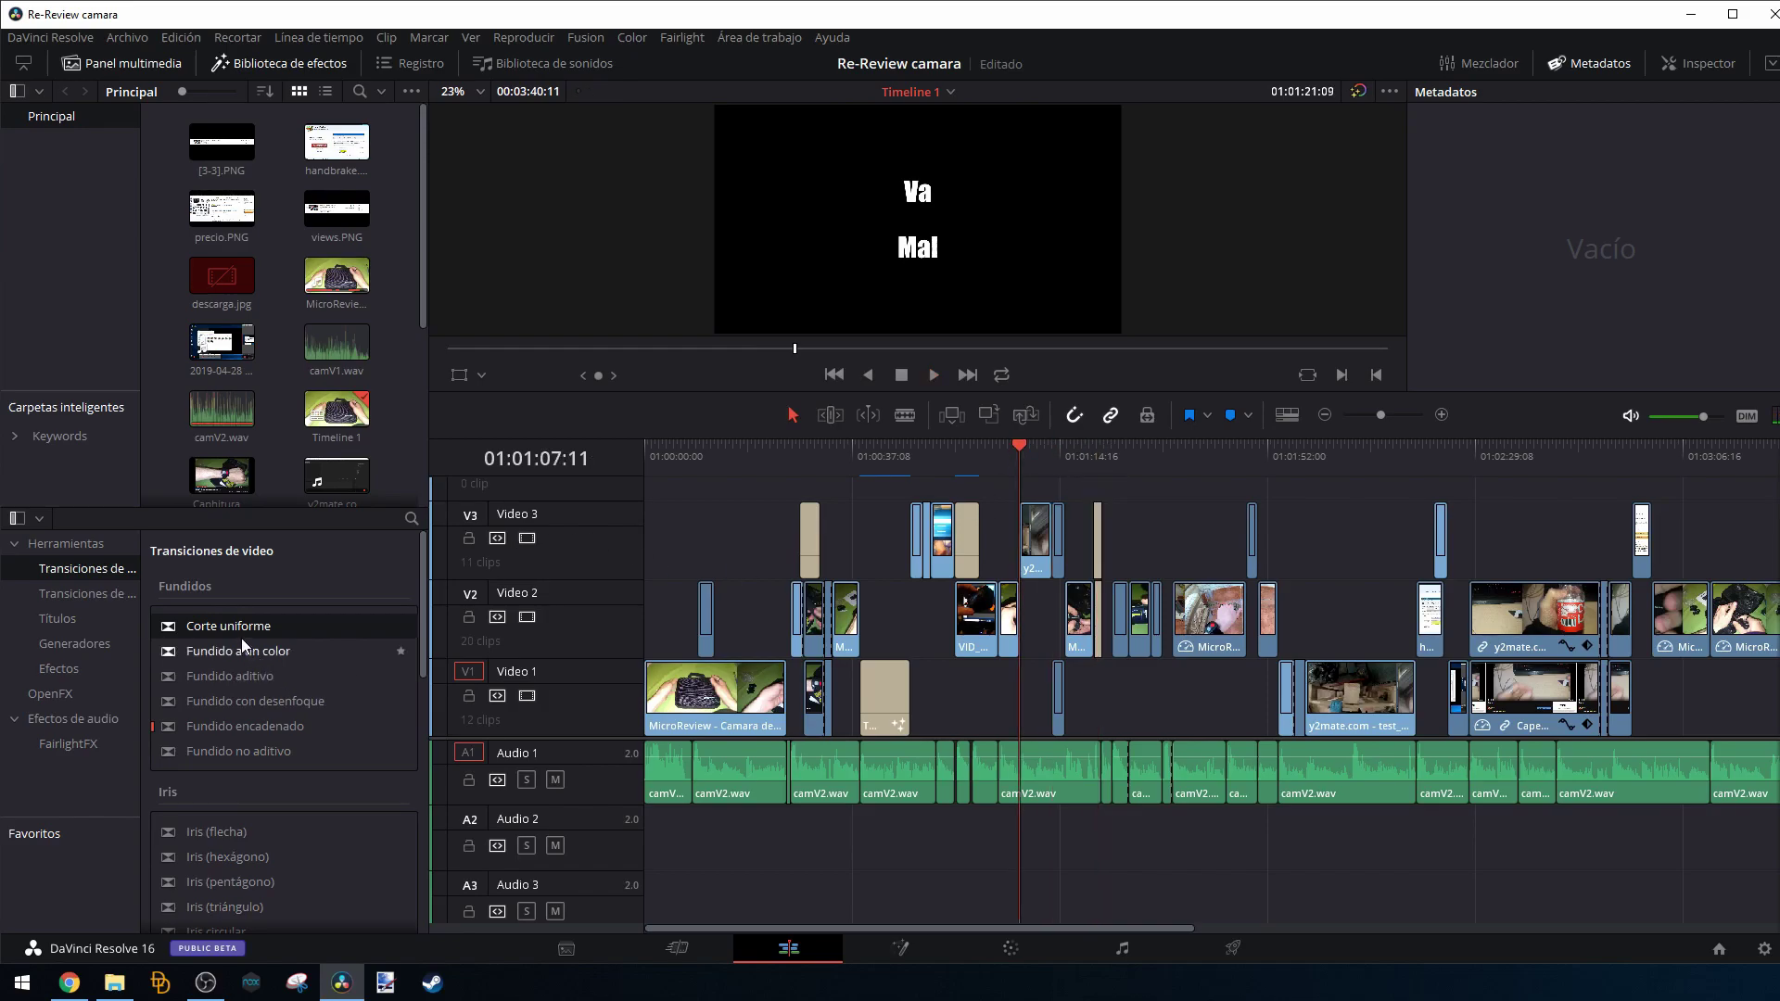
Drop Fundido a un color onto the V3 clip at the playhead, then return to 01:01:06:23.
mouse_move(243, 644)
left_mouse_down()
mouse_move(999, 529)
mouse_move(1053, 543)
left_mouse_up()
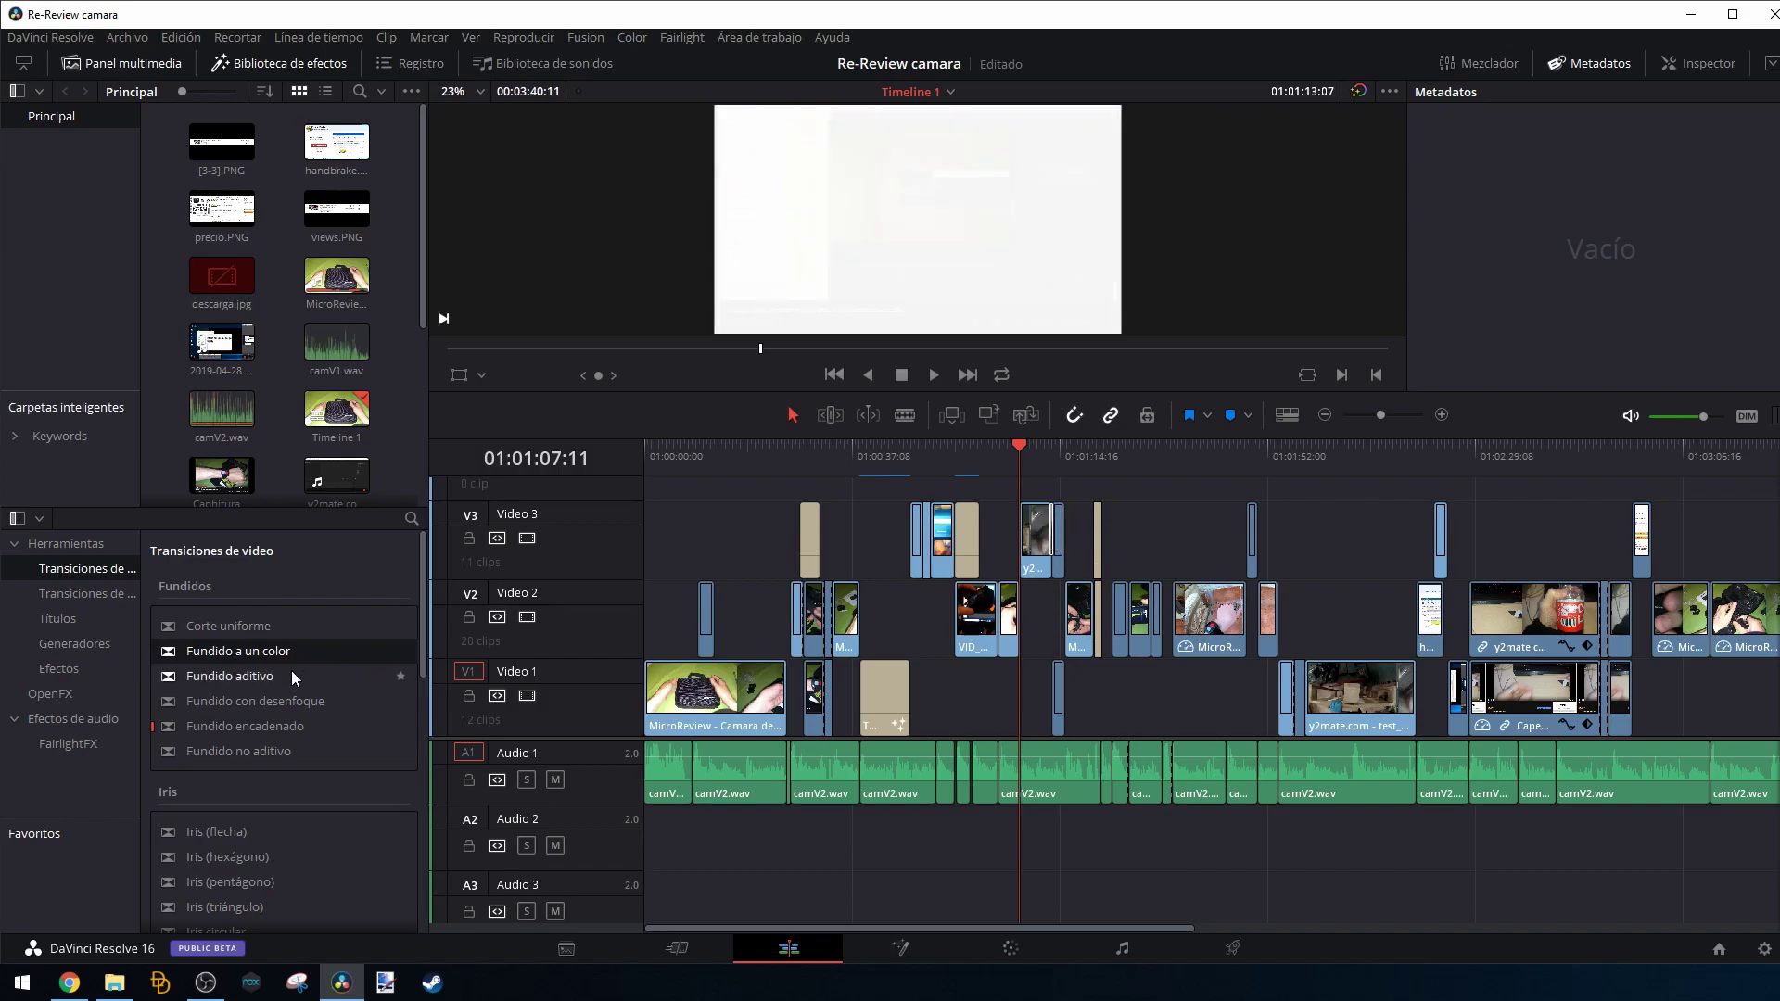
left_click_drag(292, 675, 1068, 616)
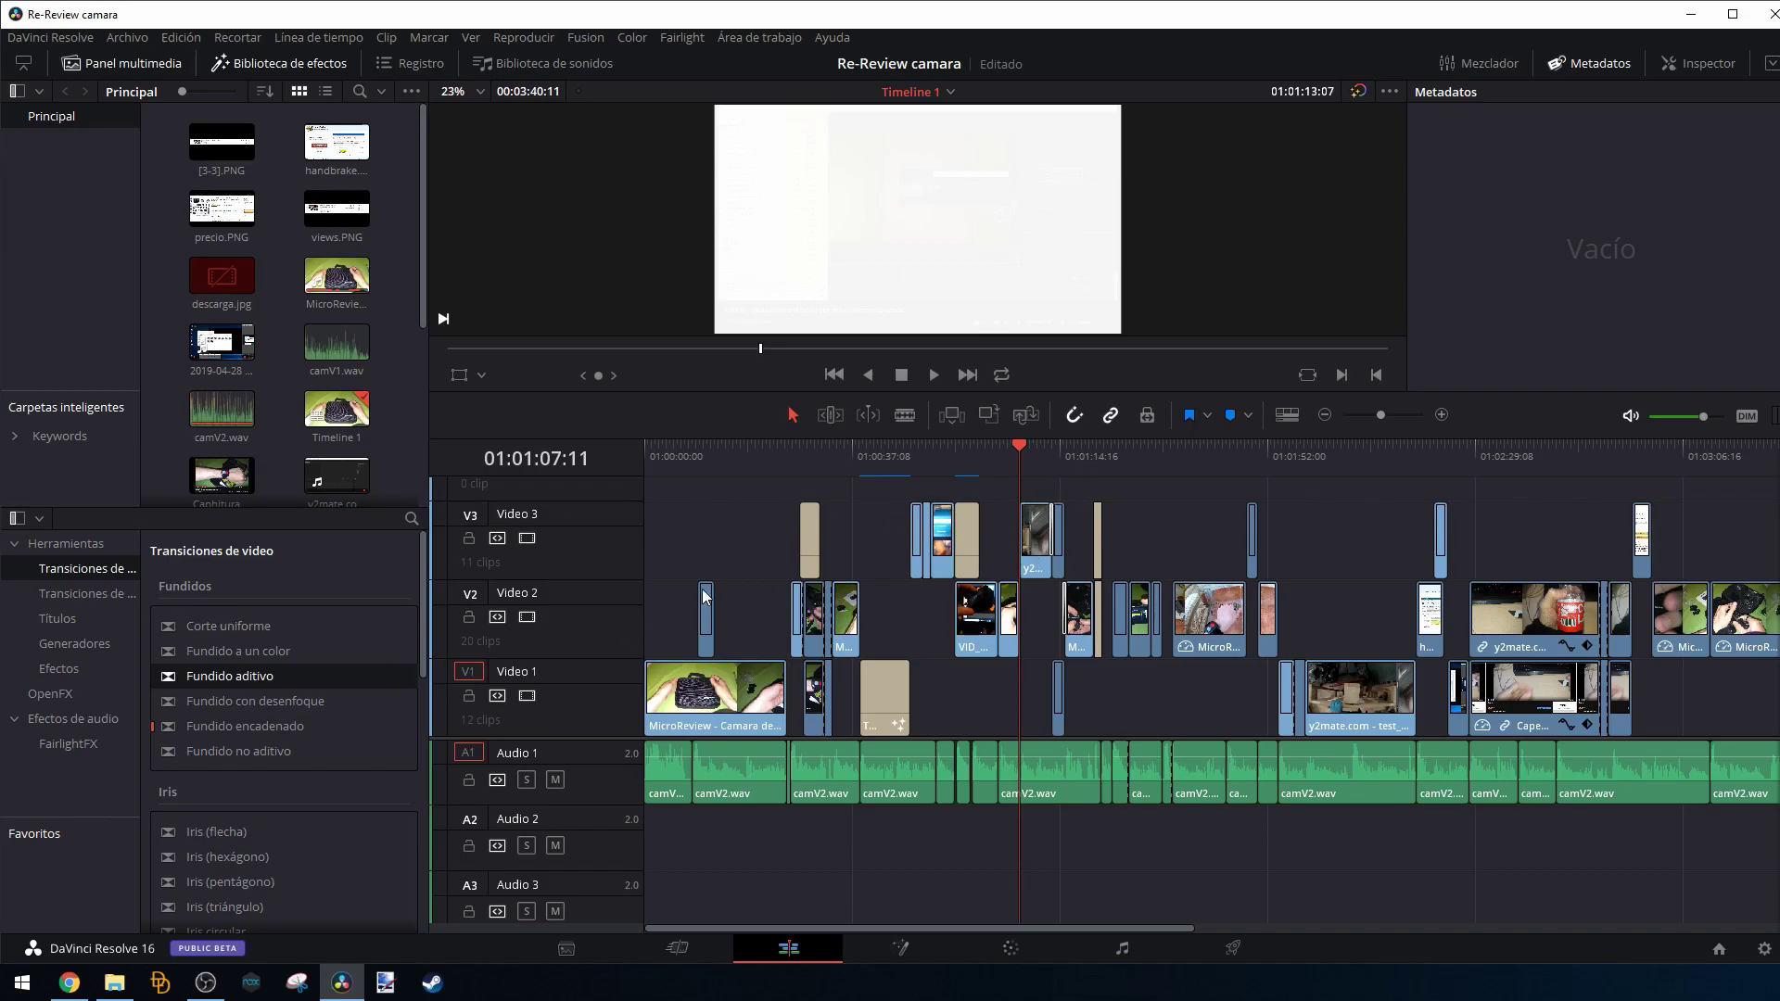
left_click_drag(231, 651, 1023, 547)
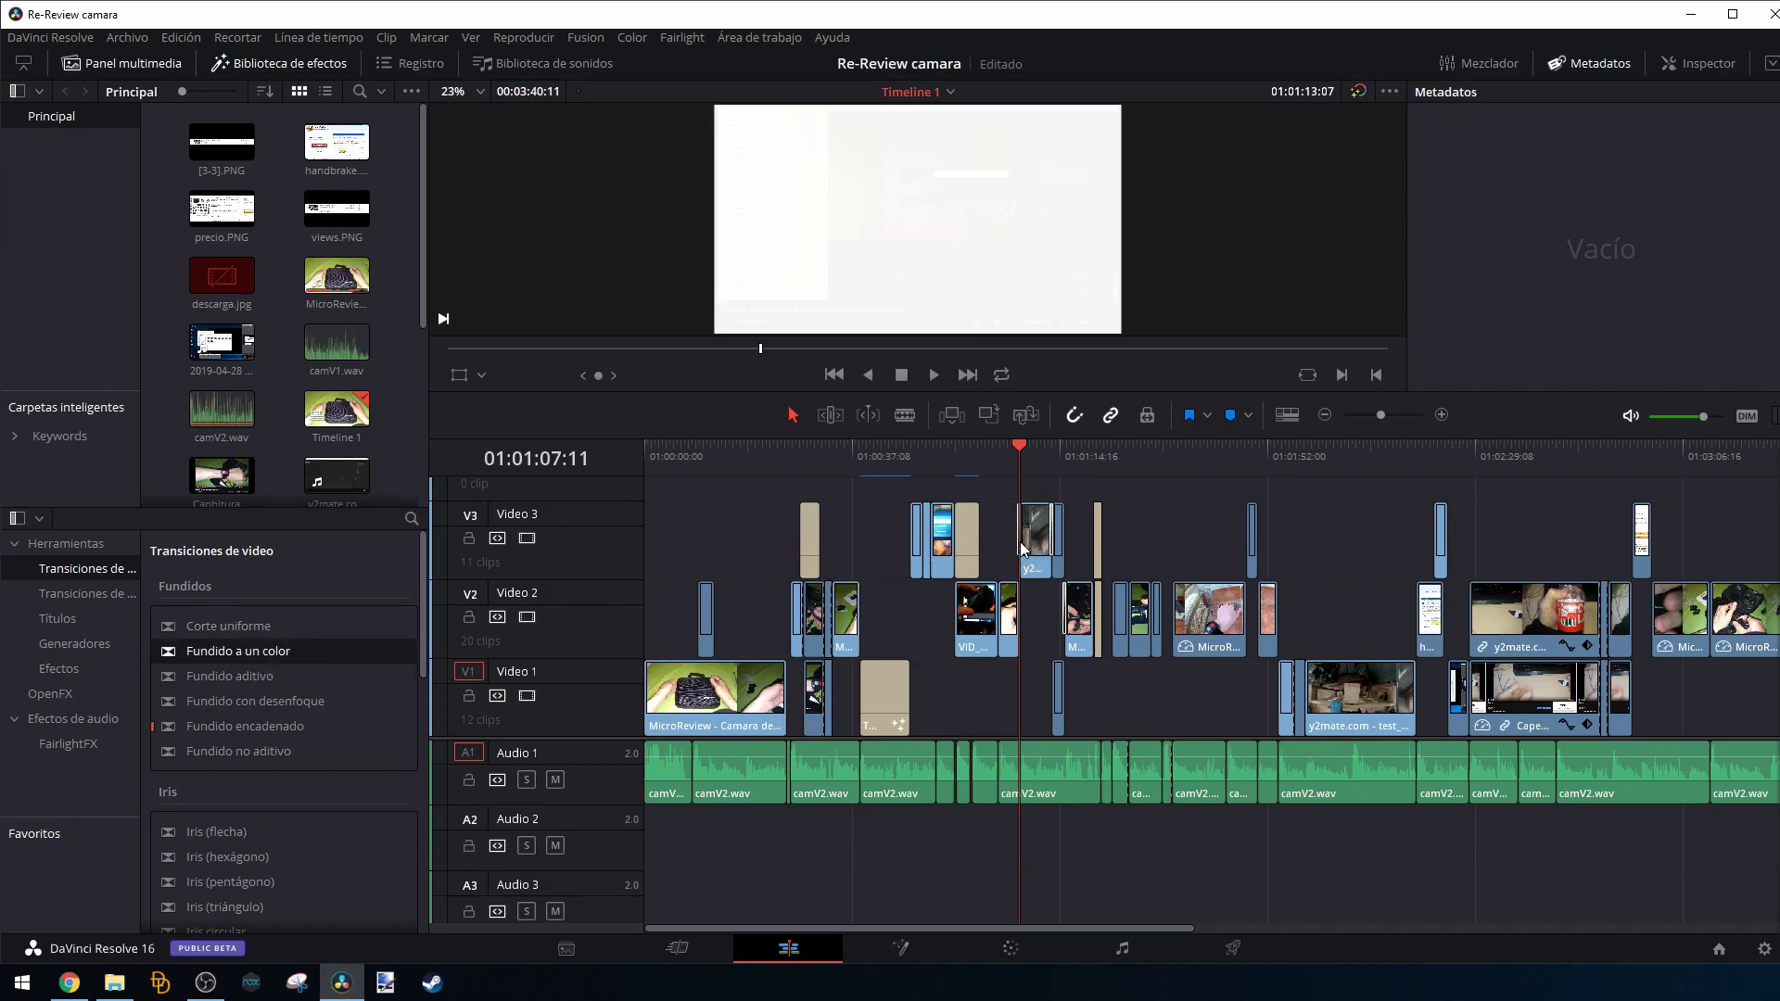
left_click(1009, 447)
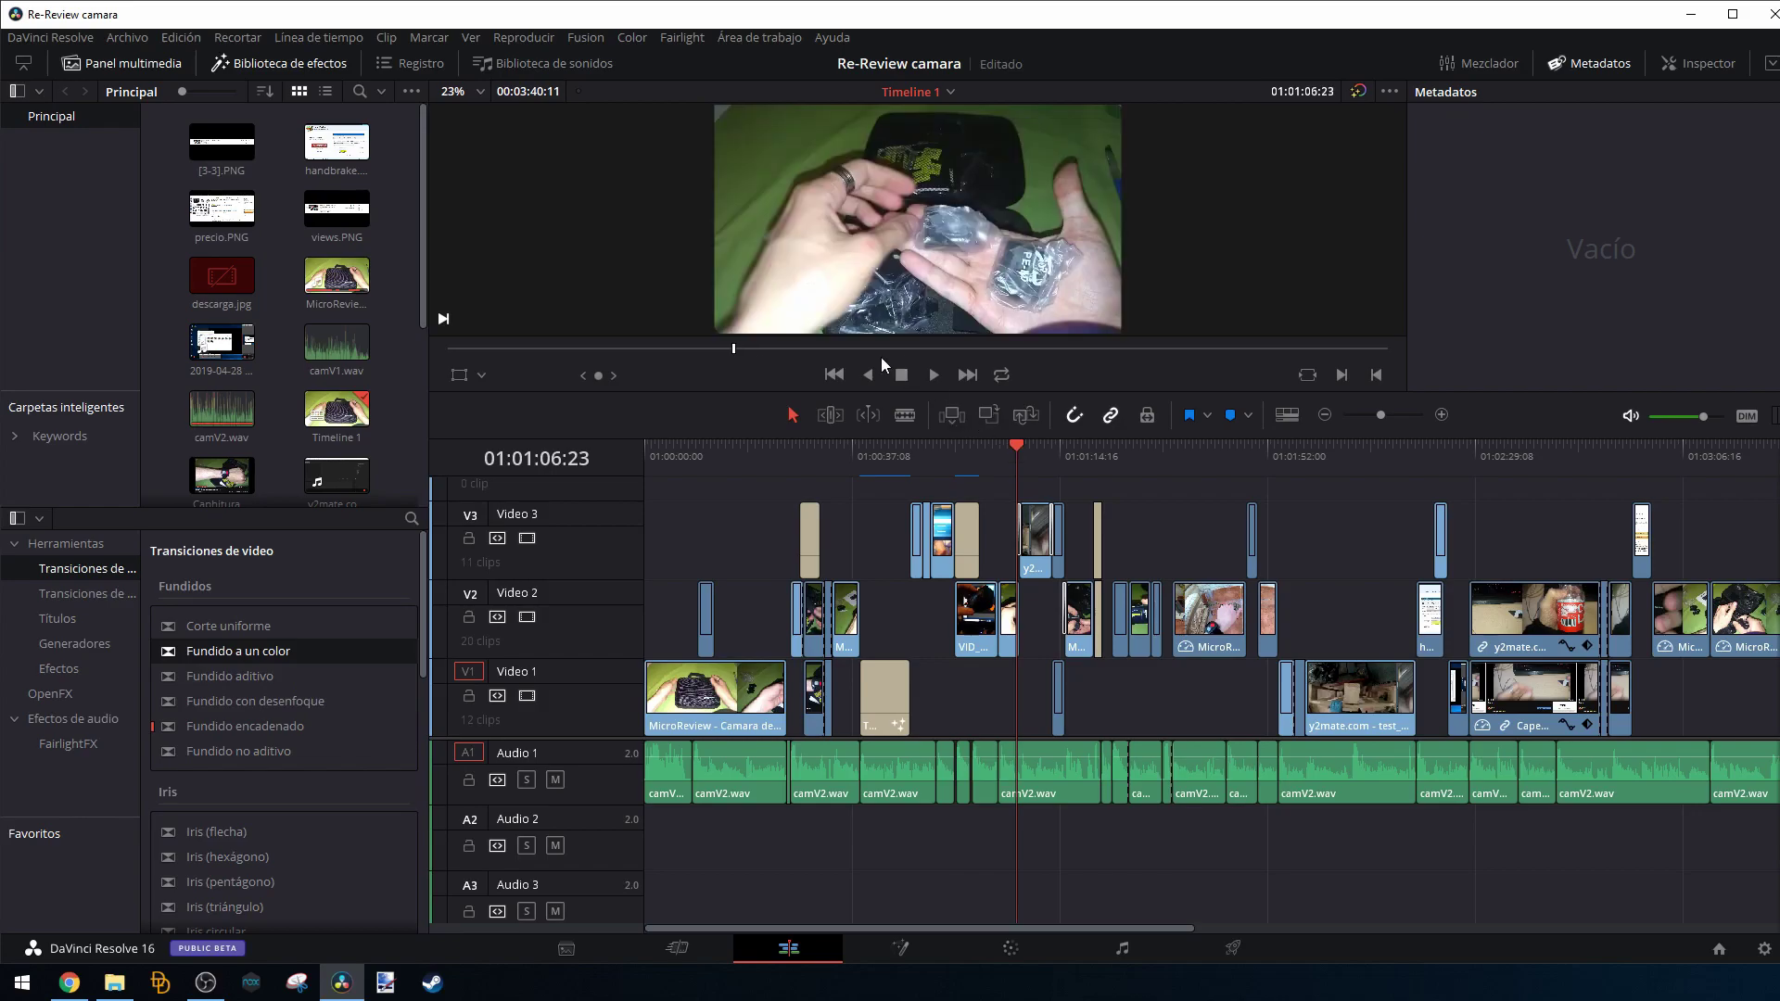
Play the cut from 01:01:06:23 to the Va Mal titles at 01:01:21:11, then open the viewer options.
left_click(936, 375)
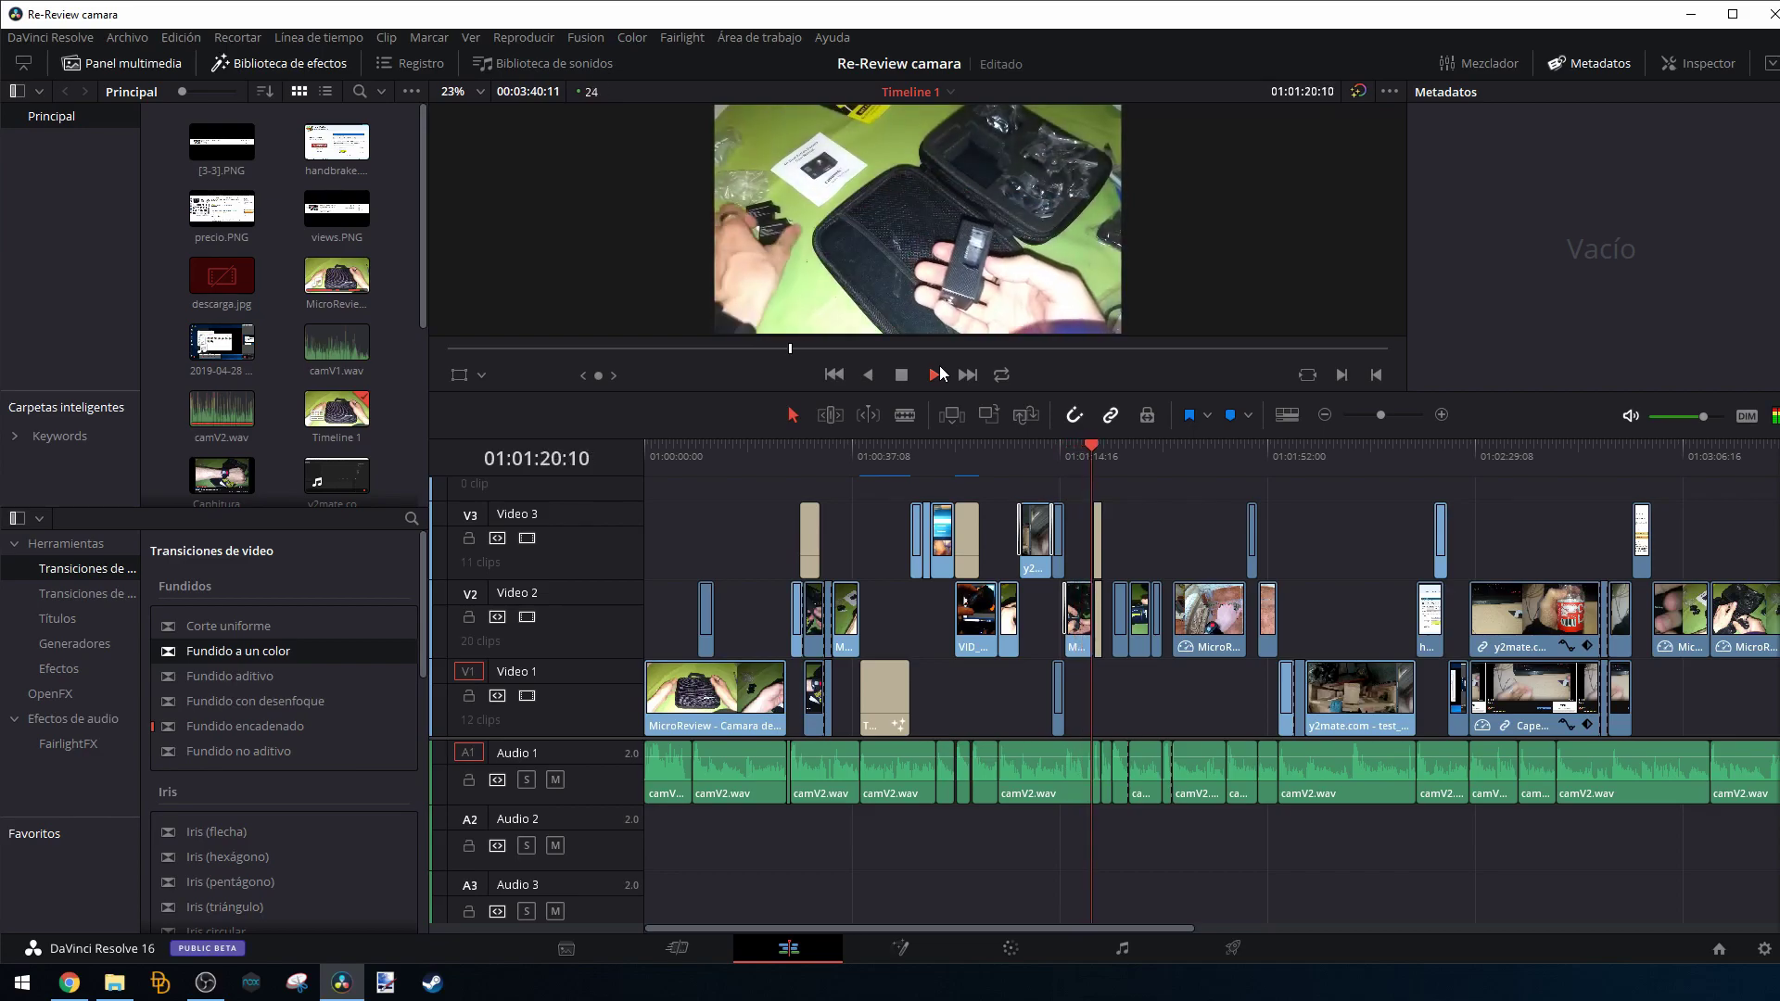
left_click(938, 373)
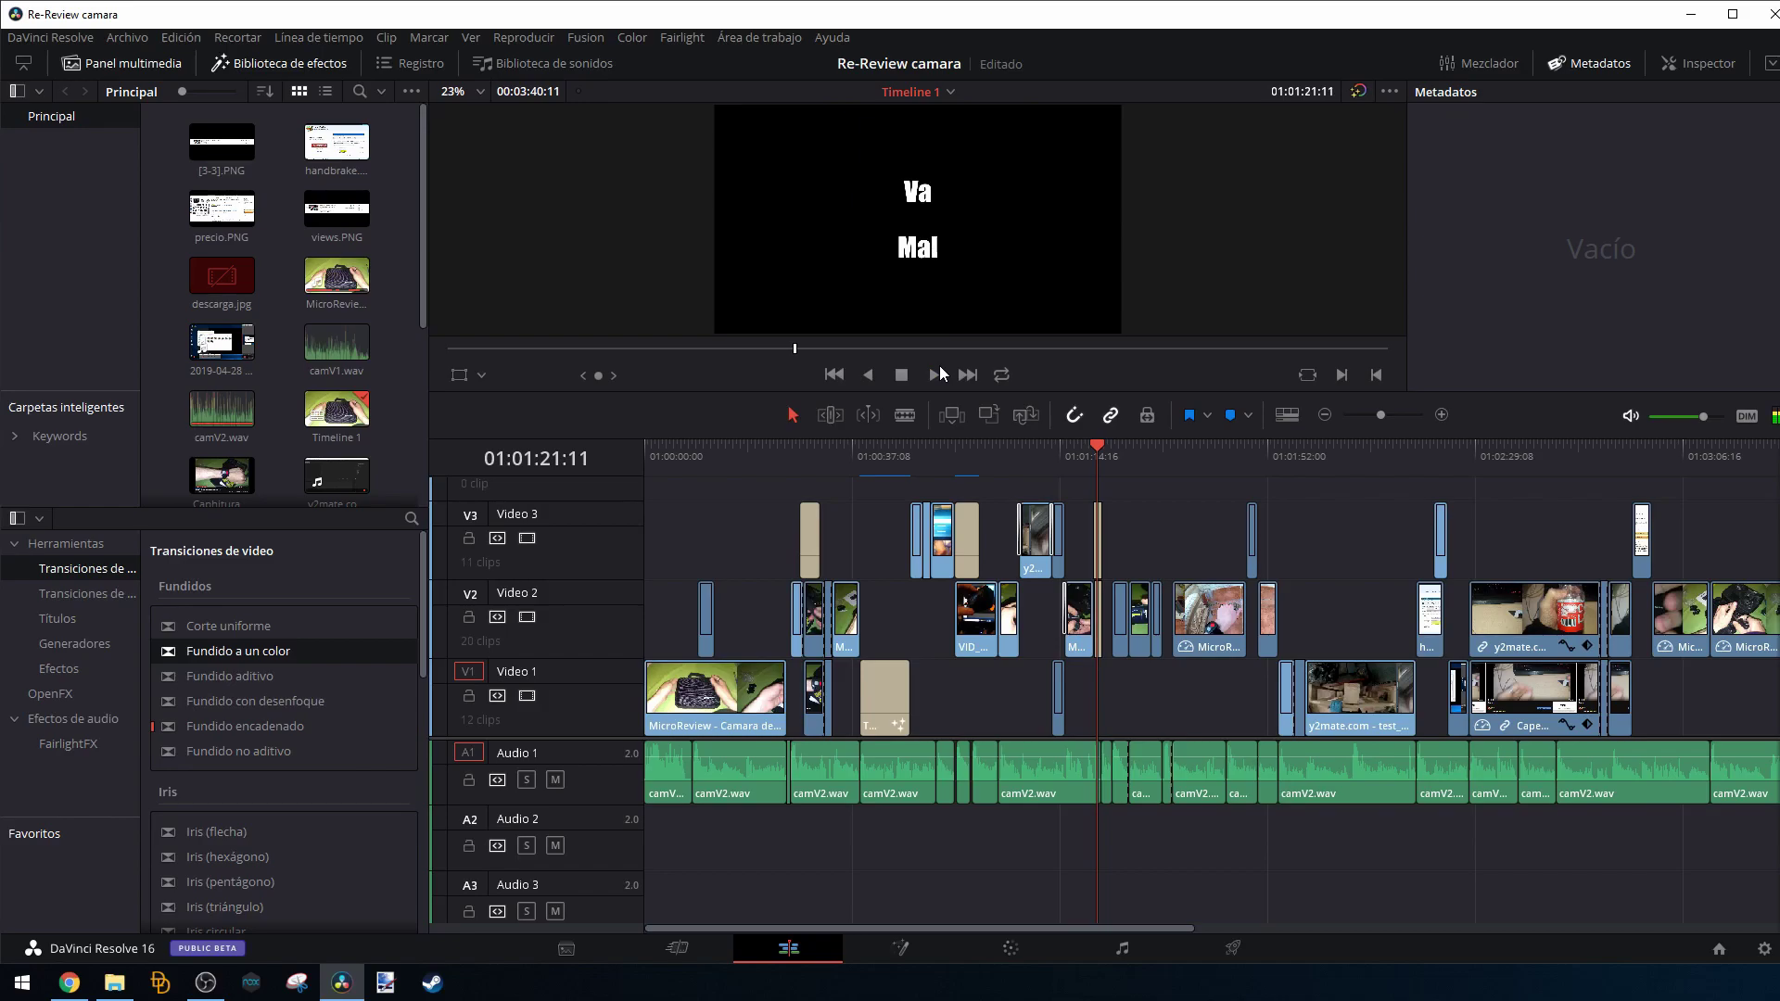
left_click(1391, 86)
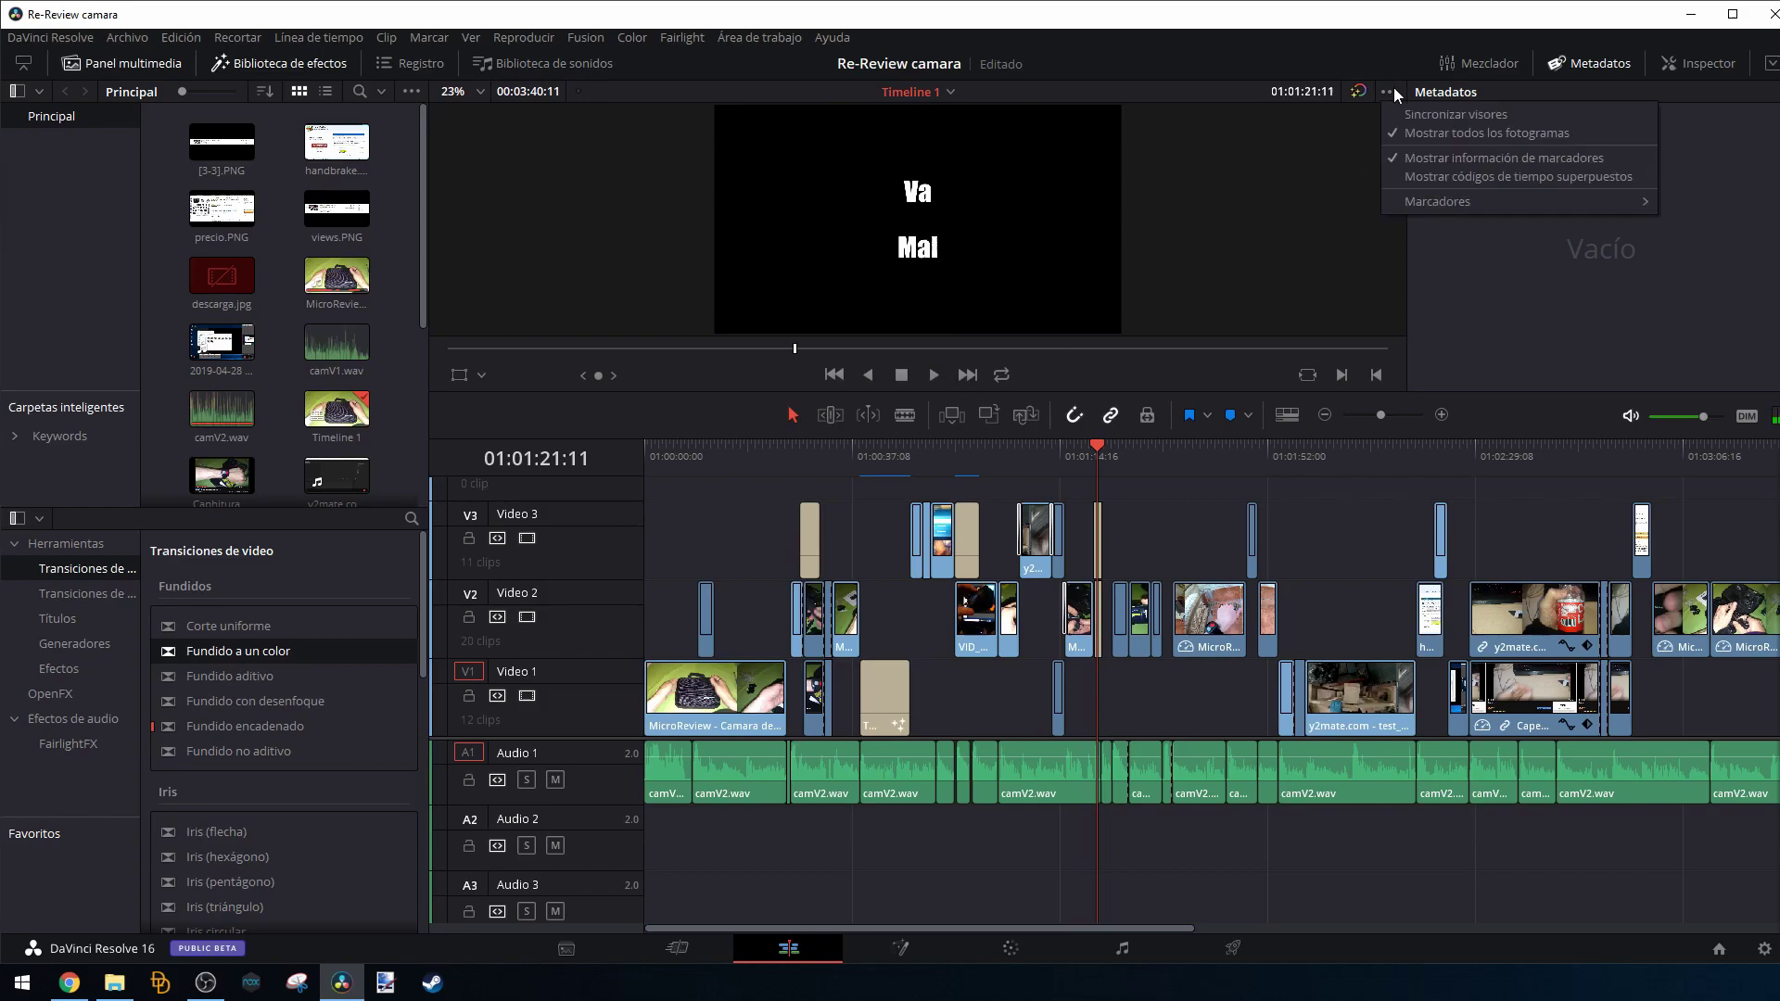
Turn off Mostrar todos los fotogramas and replay the cut from 01:01:06:23.
left_click(1418, 134)
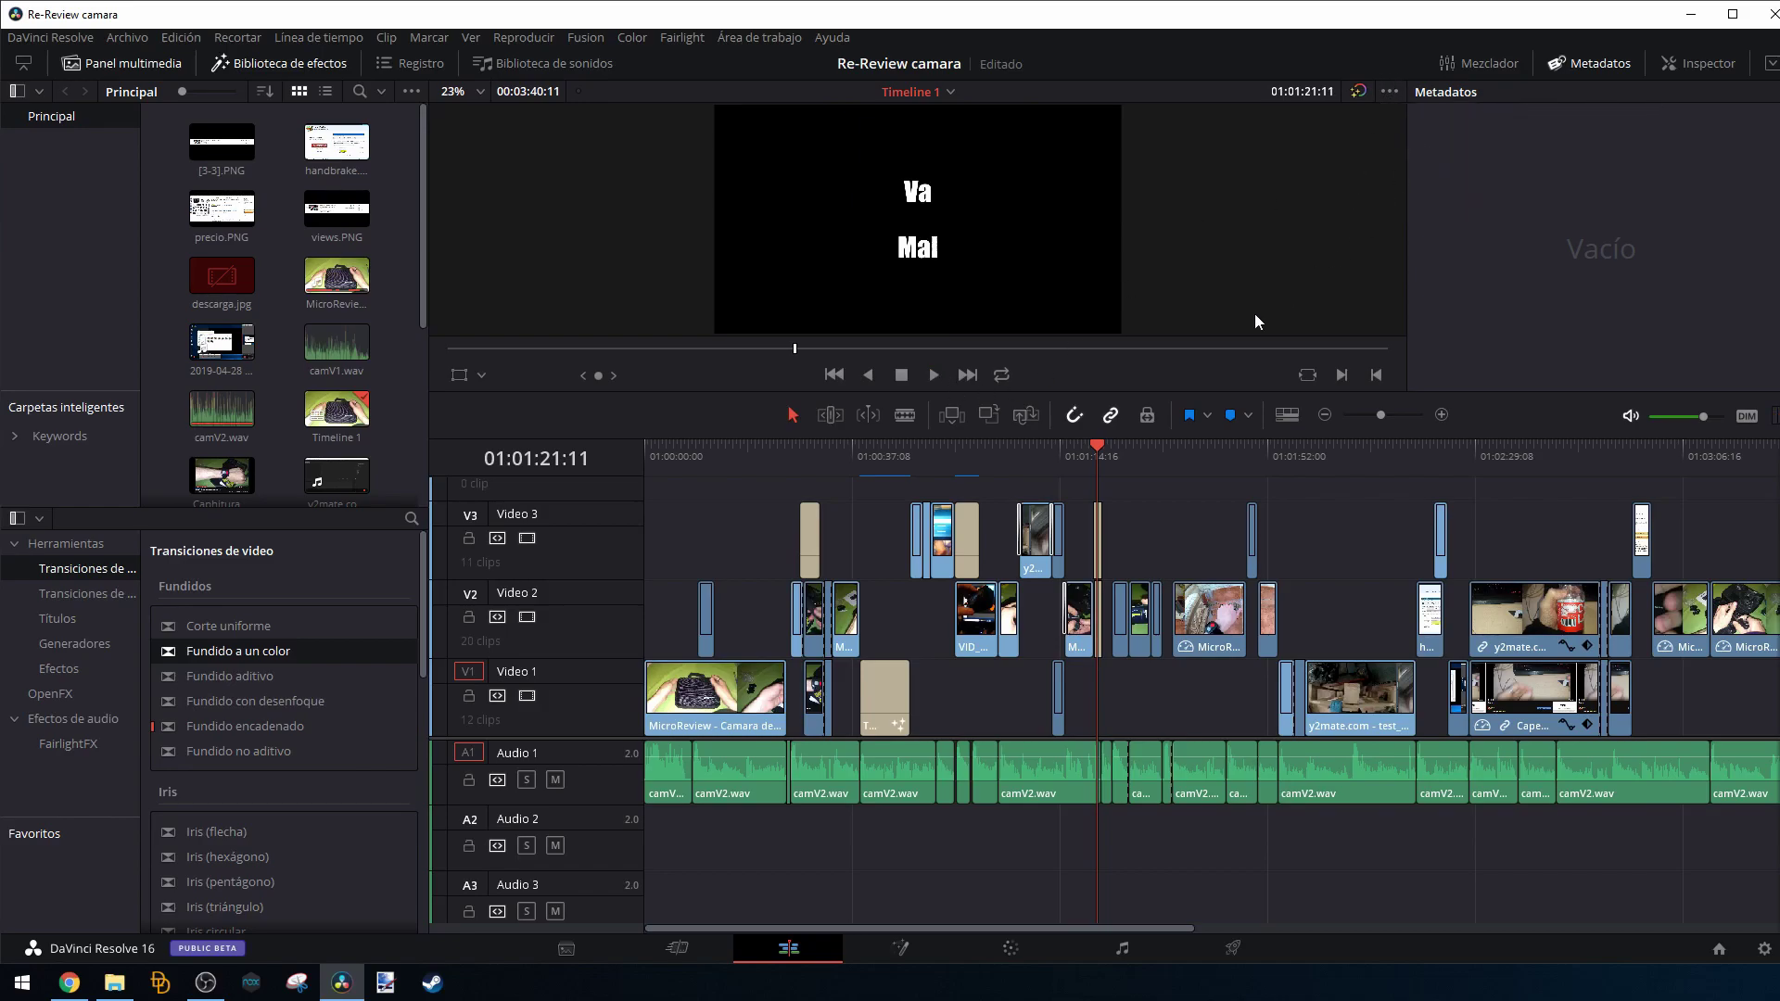
left_click(1013, 455)
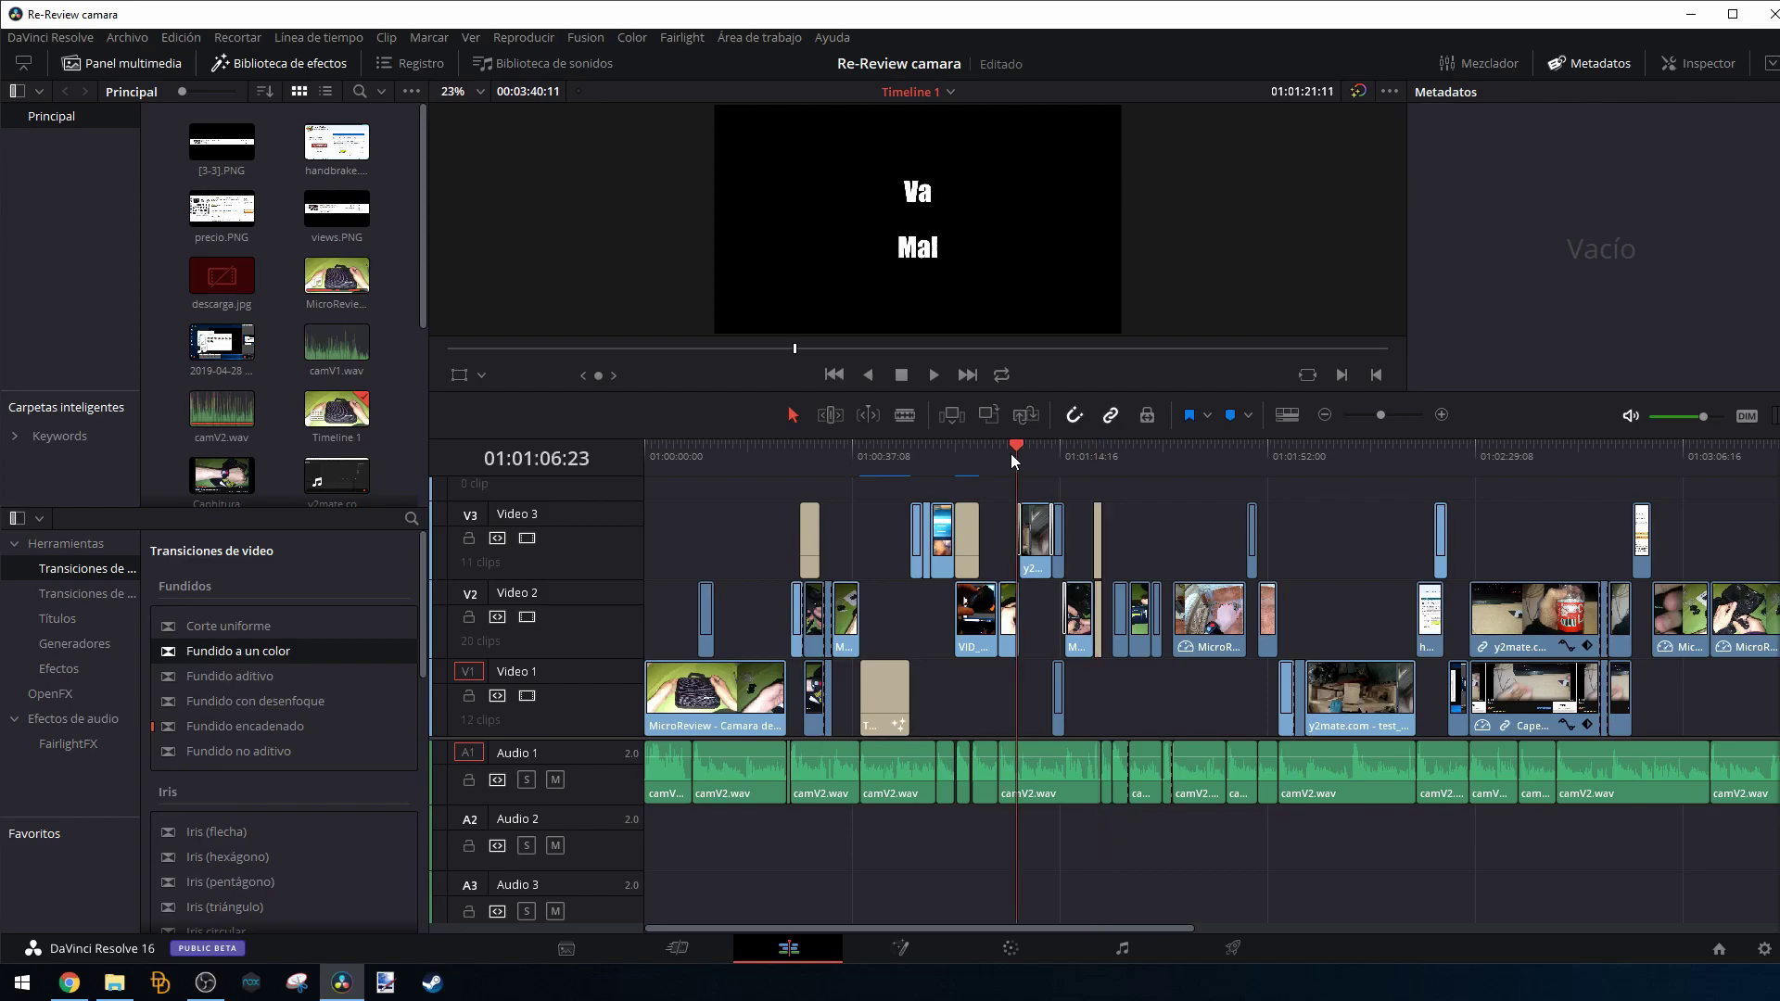
key("space")
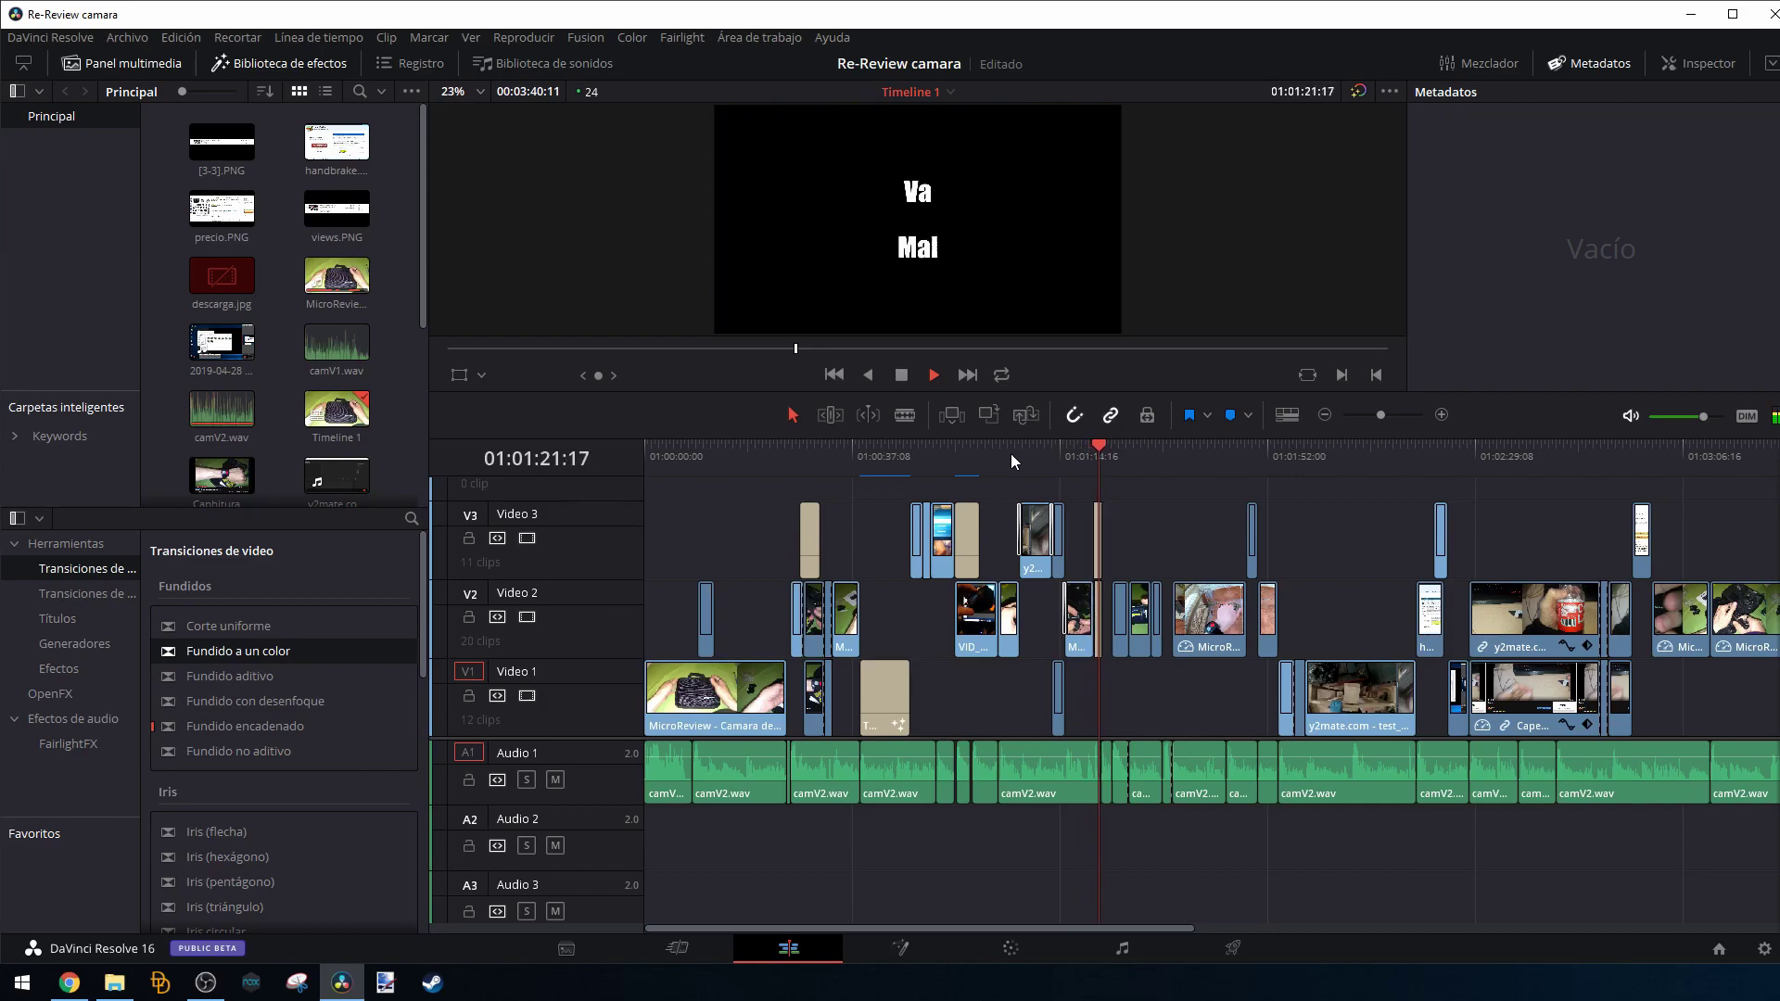
key("space")
Replay from 01:01:15:14 to 01:01:17:14 and mute the playback audio.
left_click(1053, 546)
left_click(1078, 460)
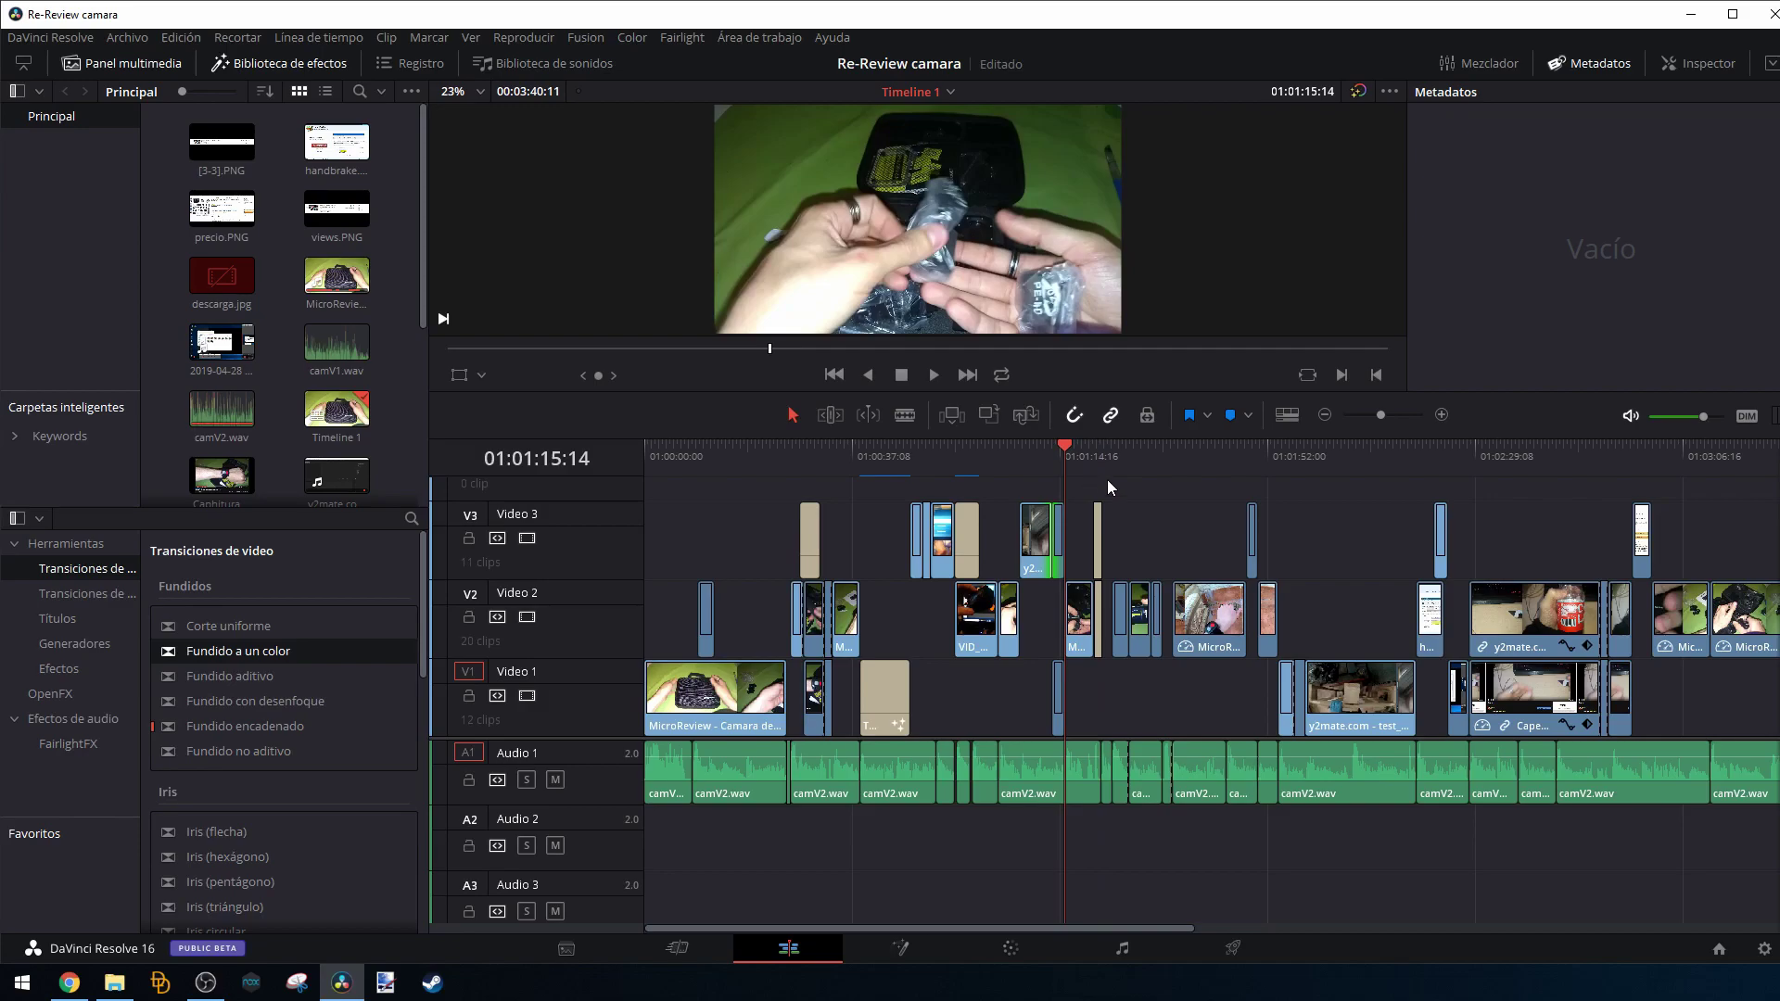
key("space")
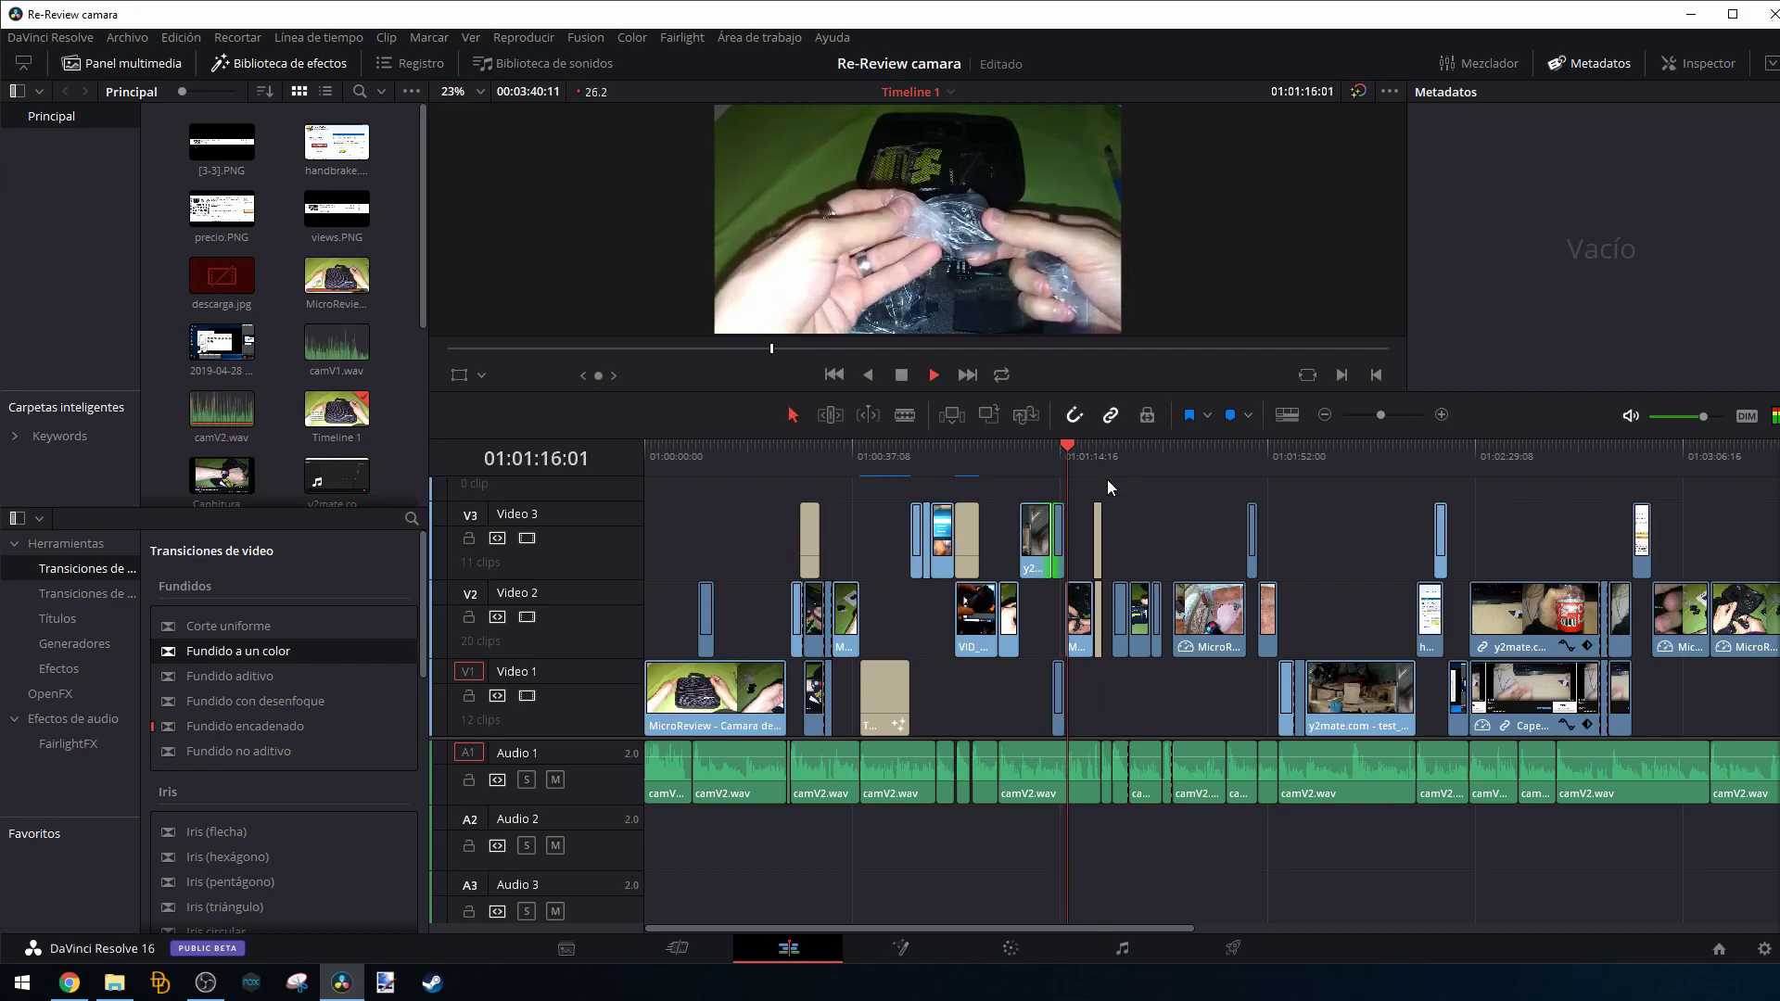
key("space")
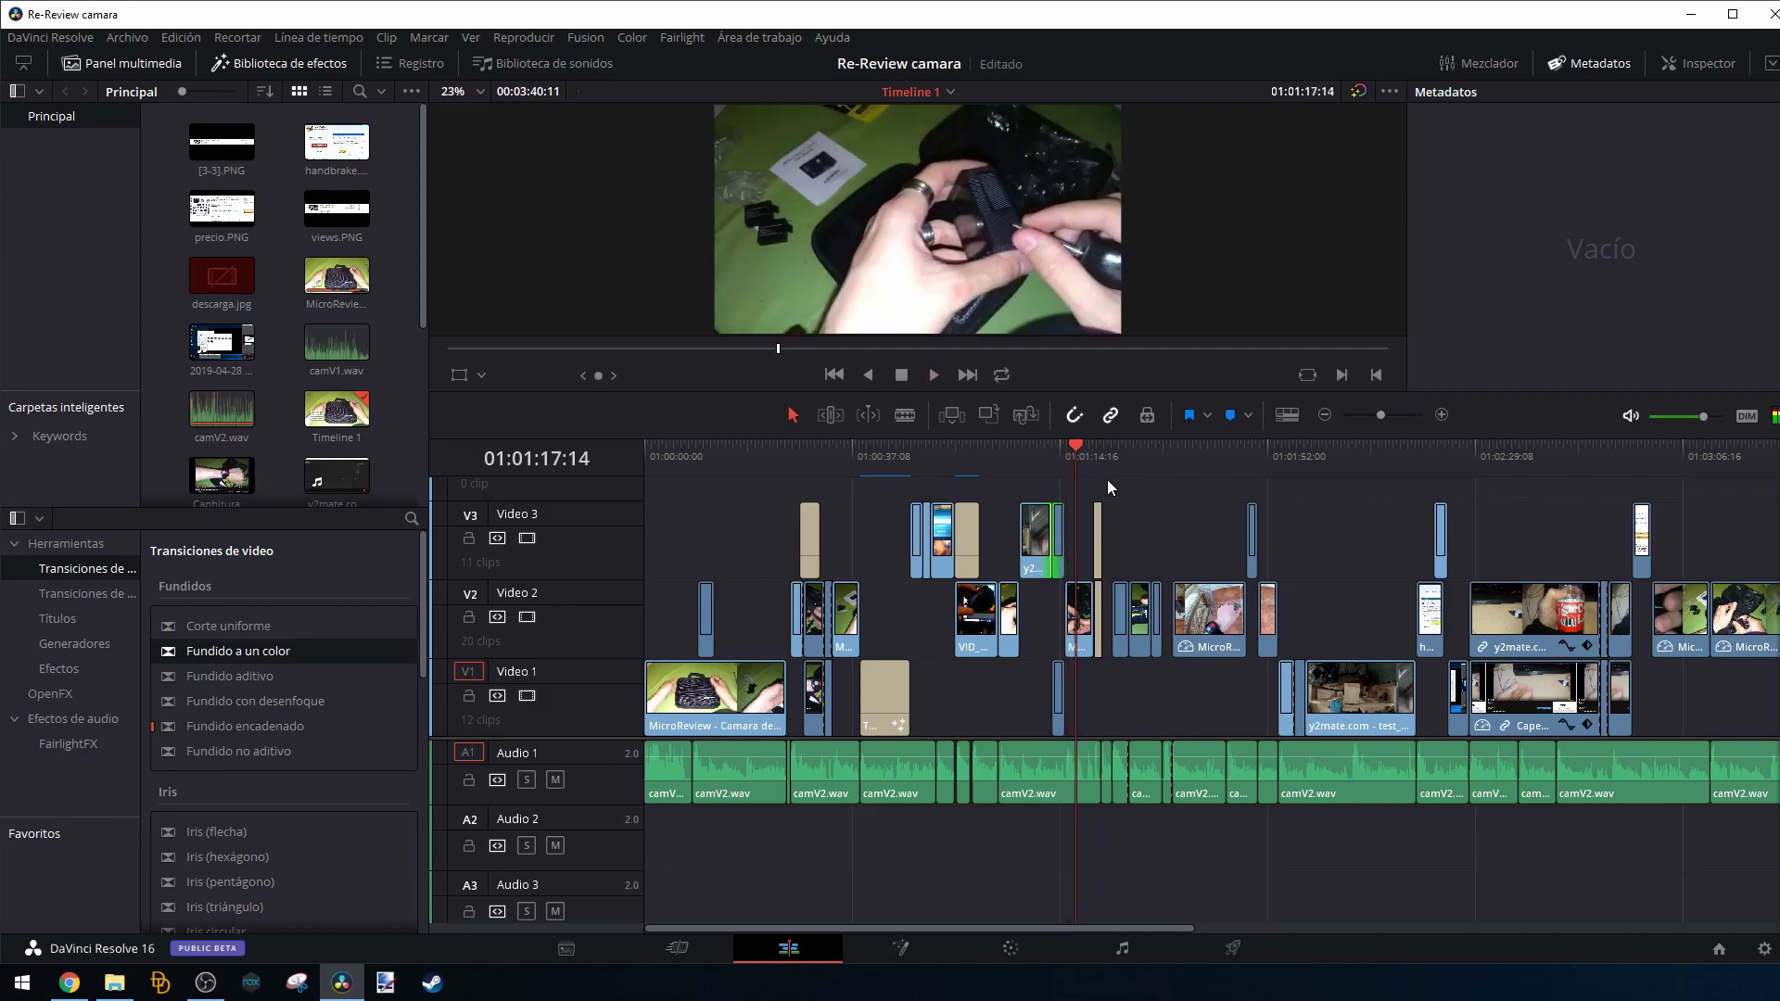
left_click(1630, 417)
left_click(1392, 90)
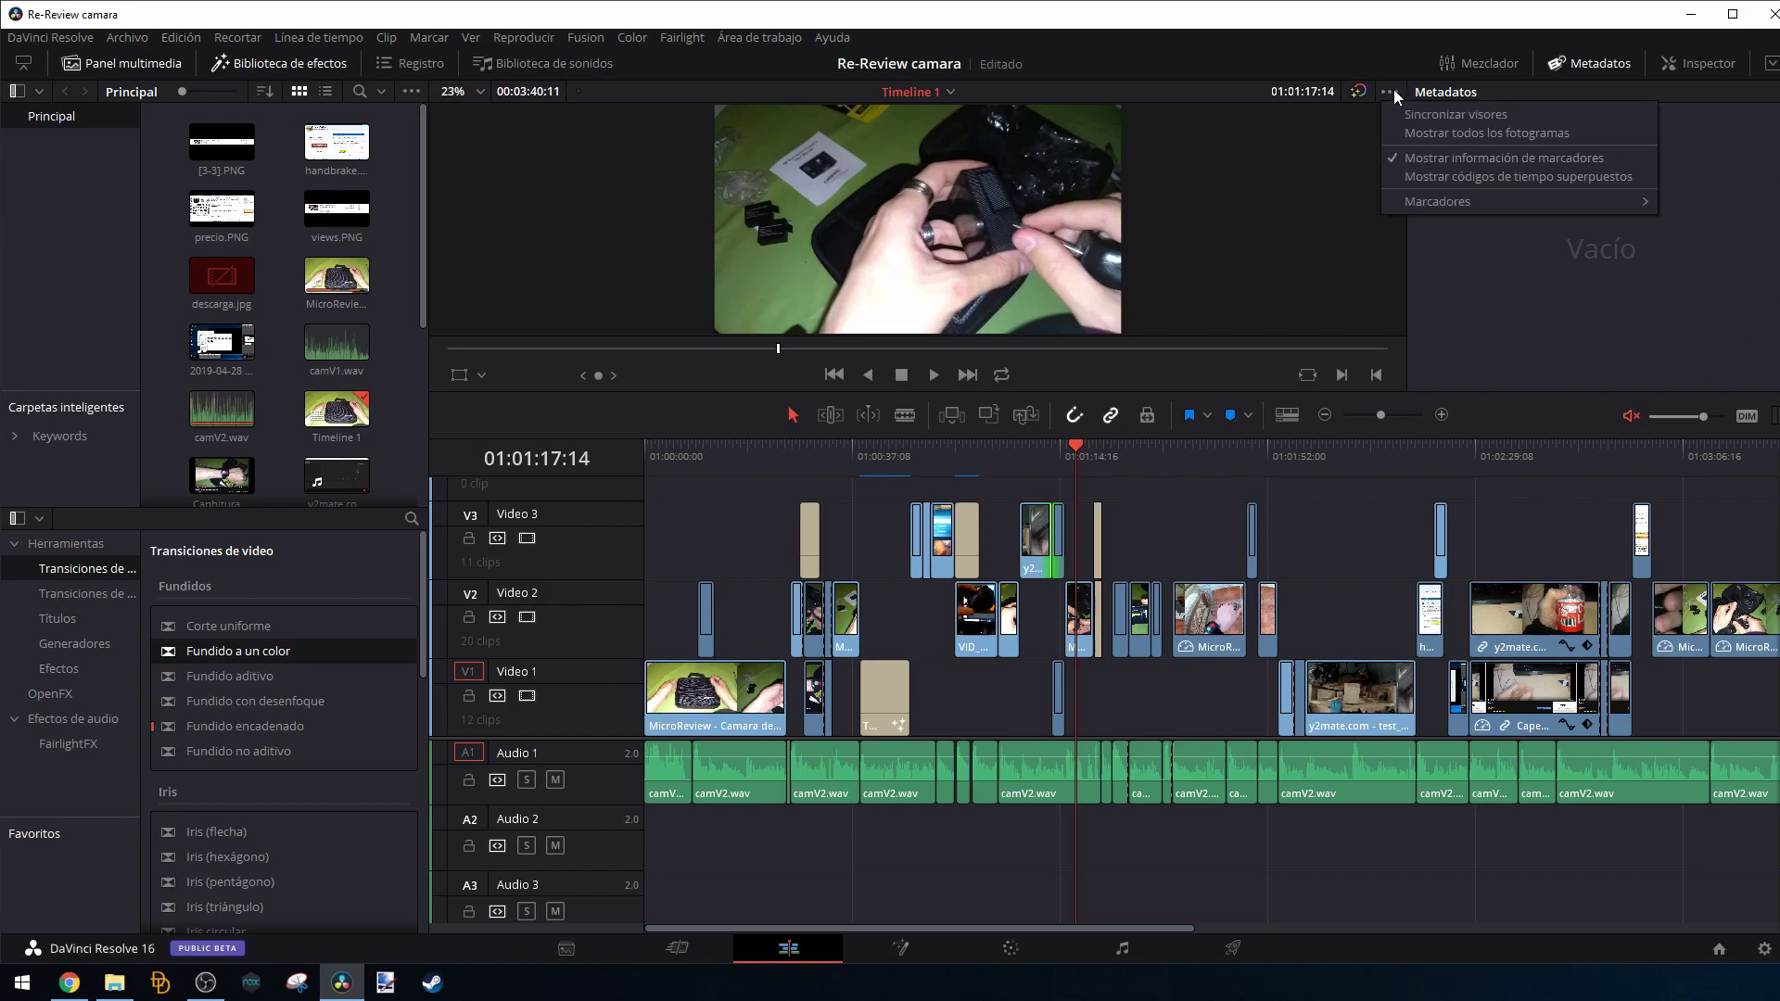
Toggle Mostrar todos los fotogramas back on in the viewer options menu.
left_click(1422, 137)
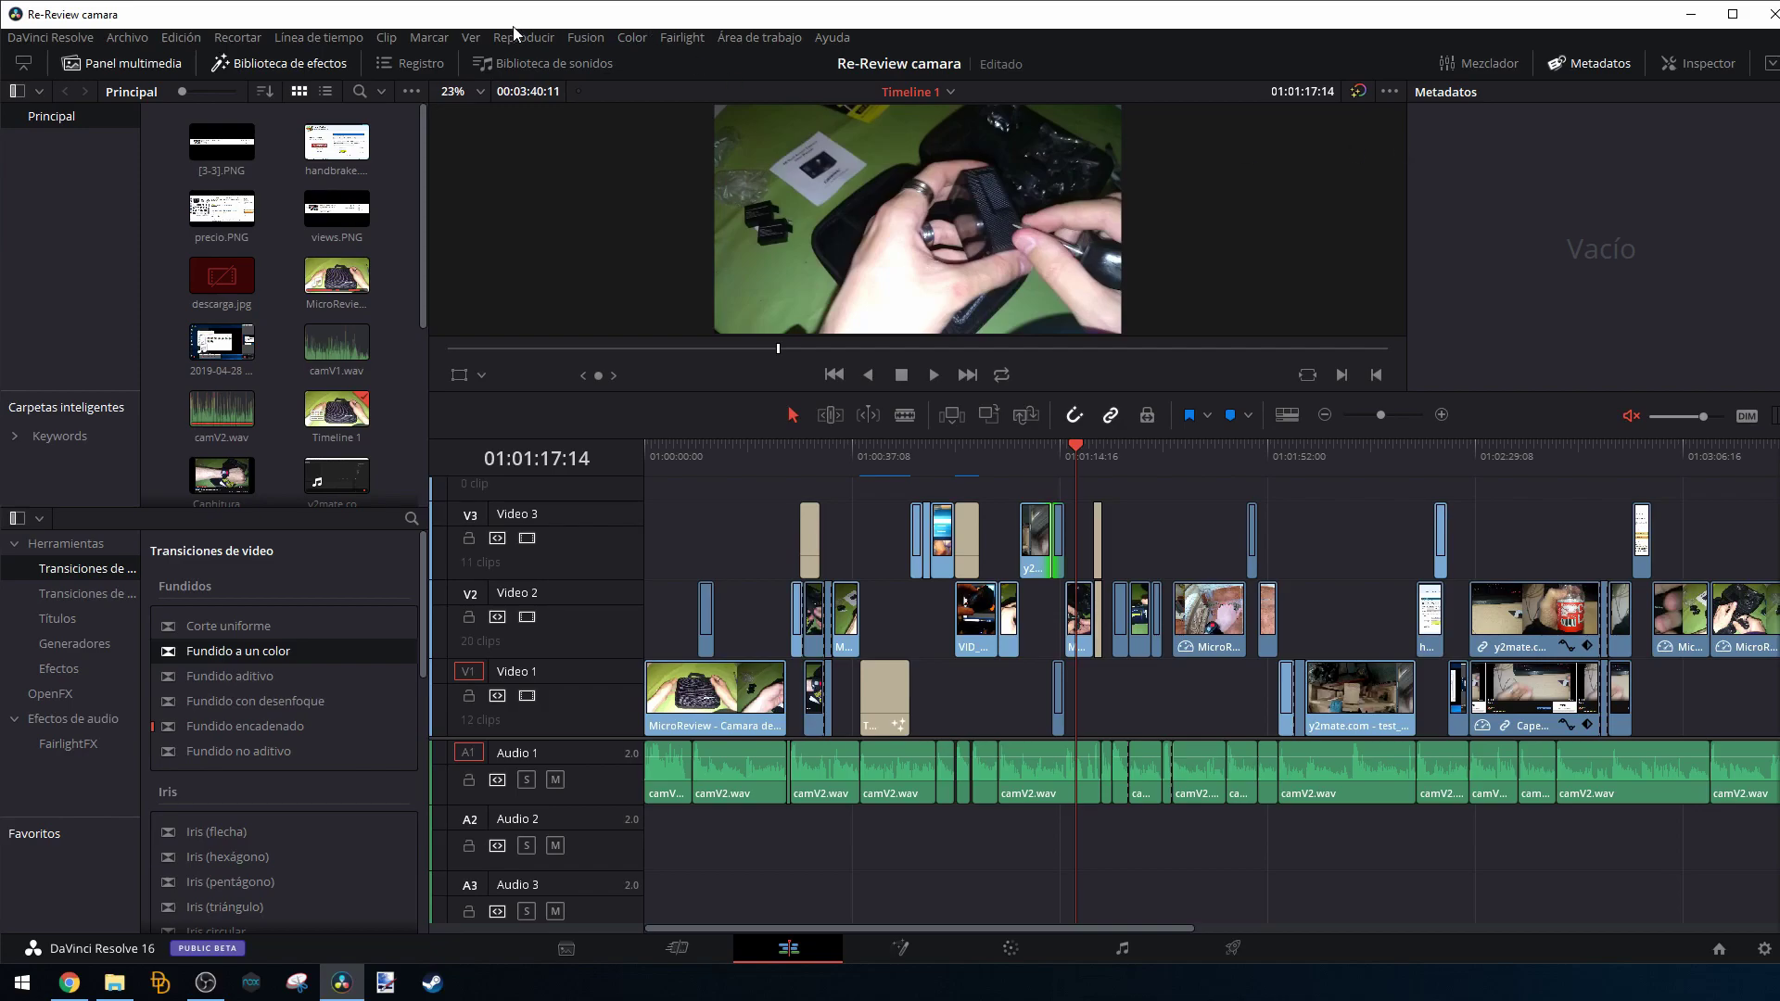
Set Reproducir > Renderizar en caché to Automático.
left_click(352, 38)
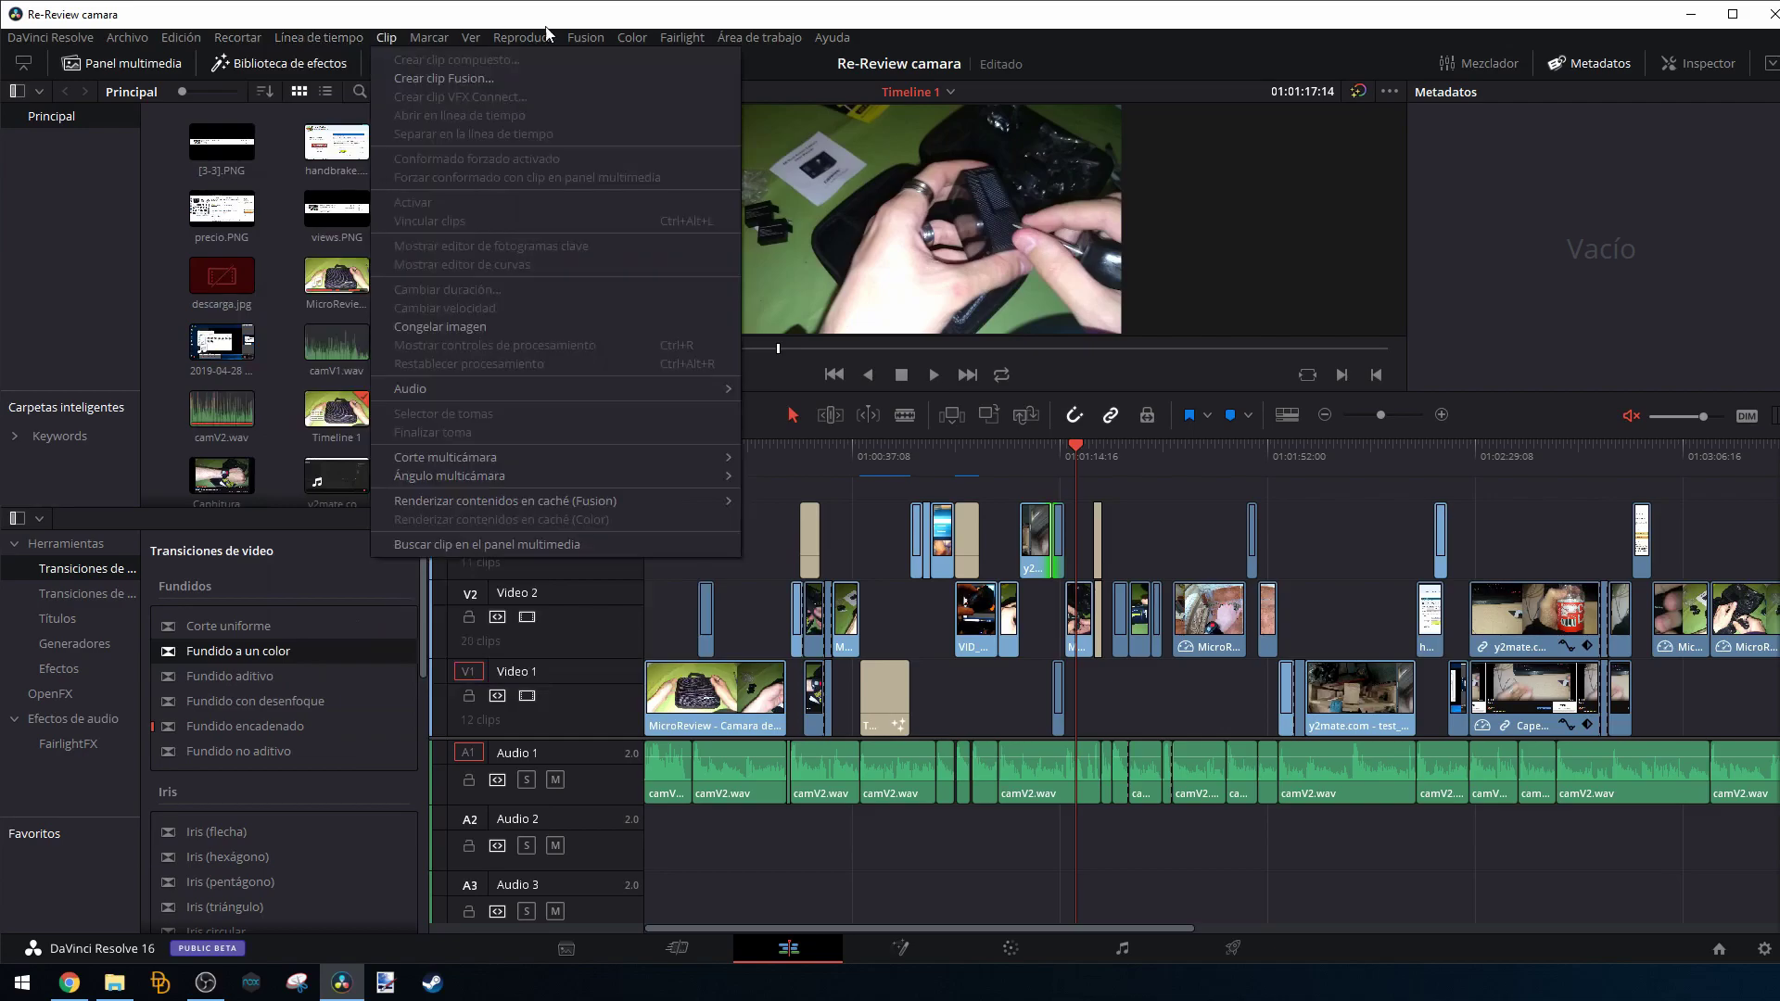
mouse_move(539, 36)
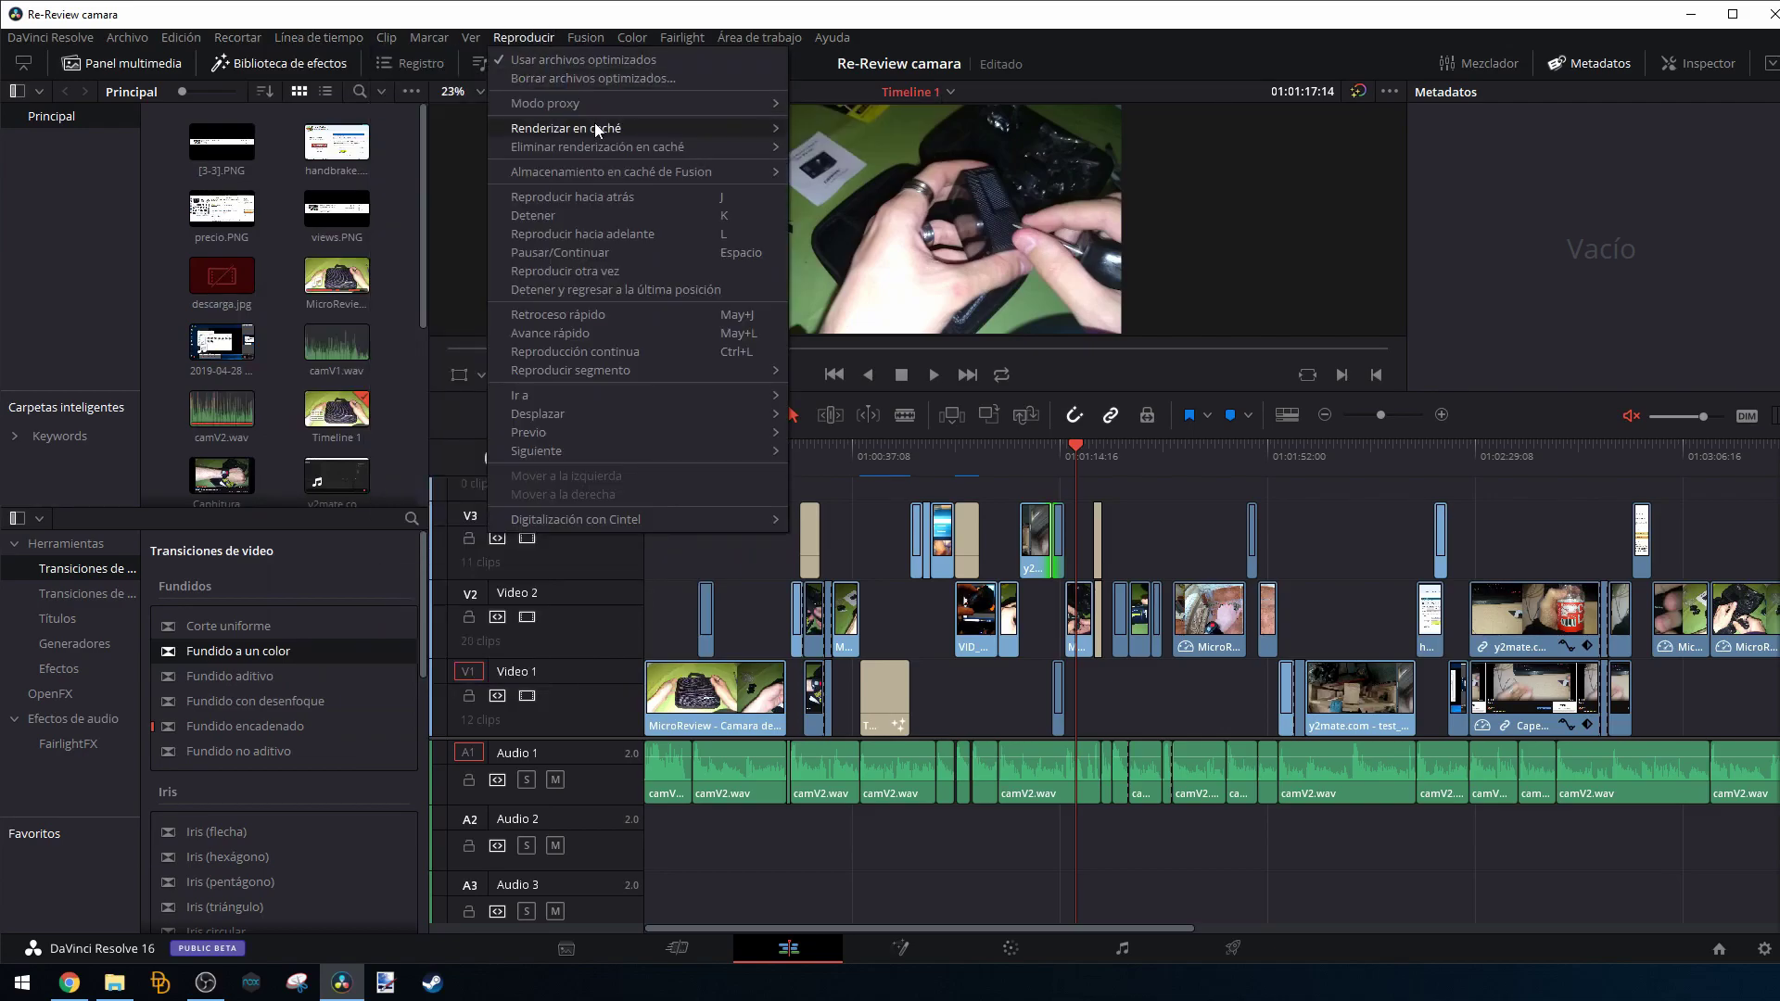
mouse_move(596, 128)
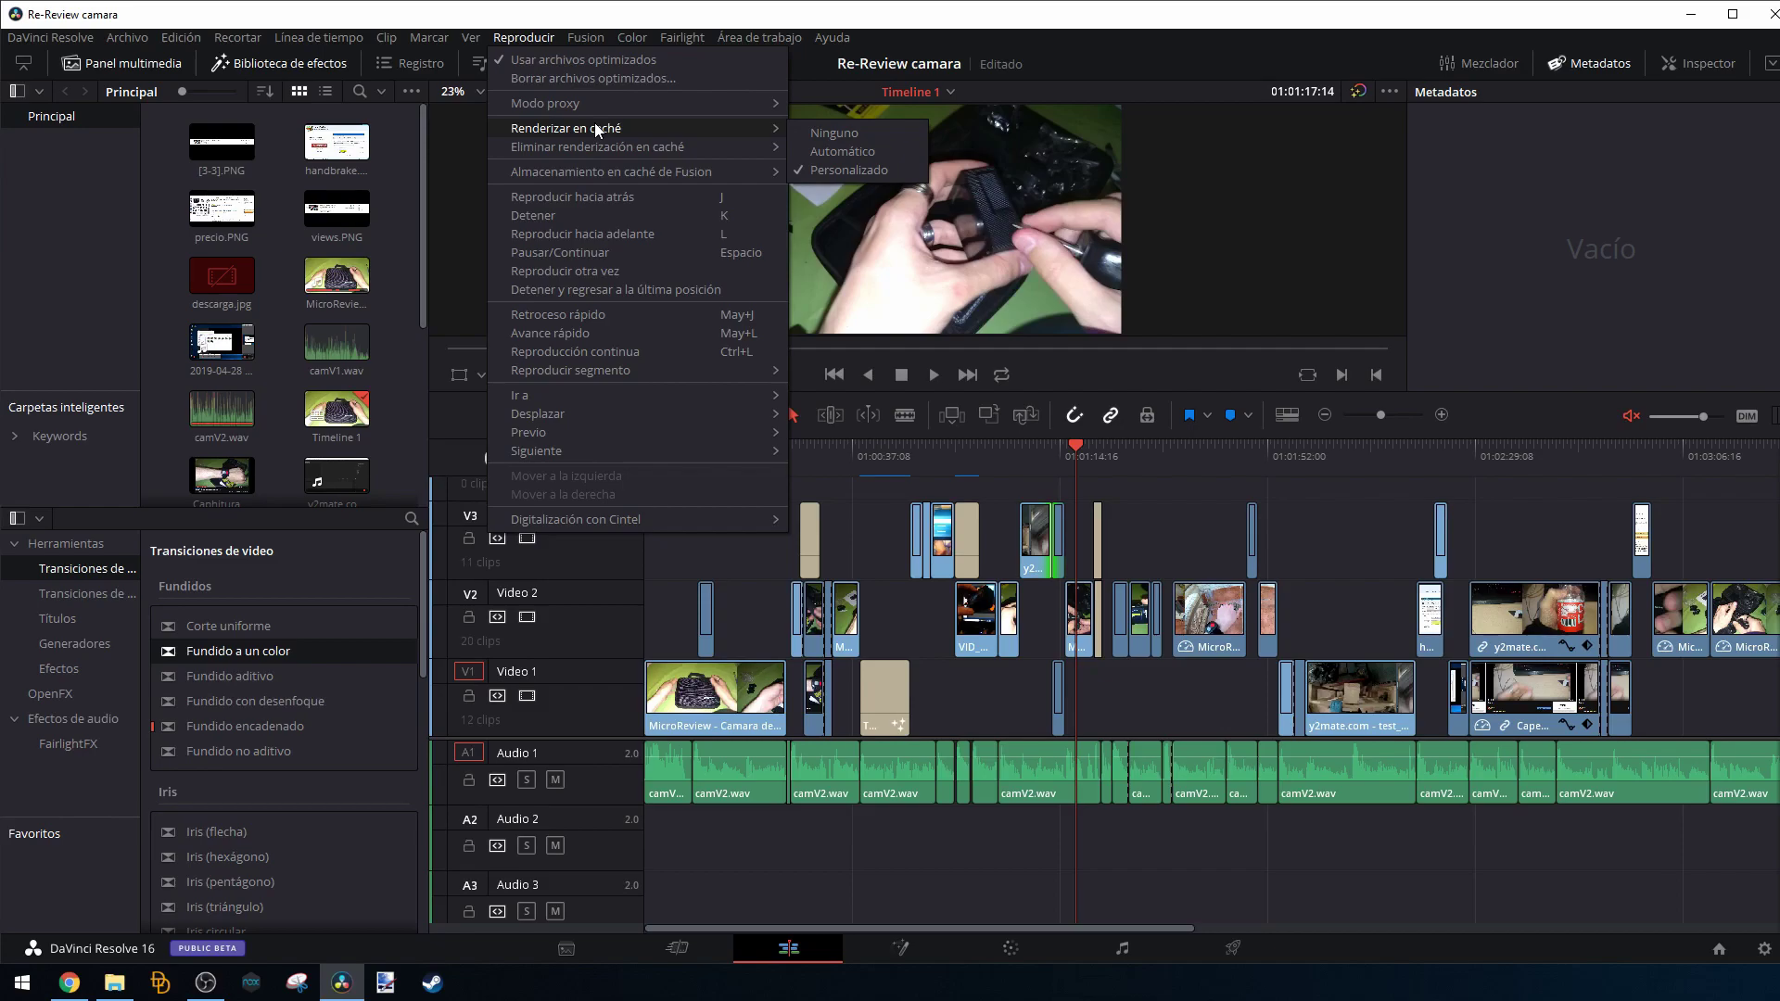
left_click(831, 144)
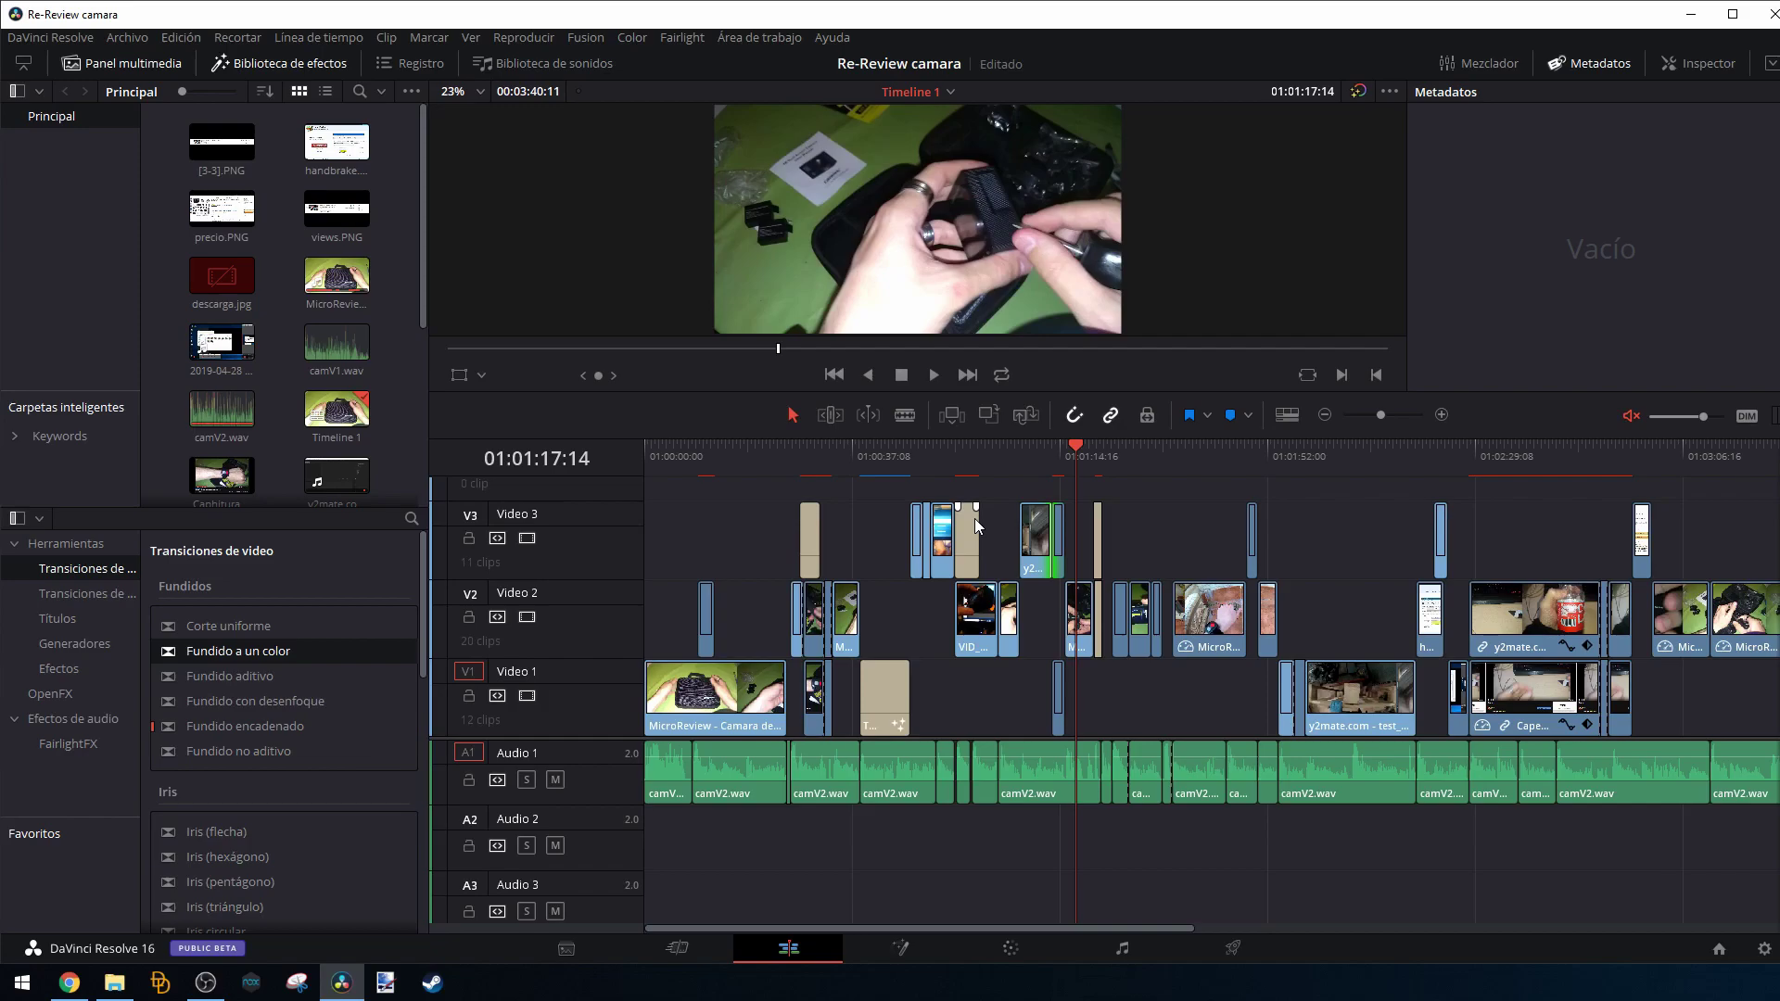
Play briefly from 01:00:09:16 and zoom the timeline in two levels around the [3-3].PNG still.
left_click(698, 445)
key("space")
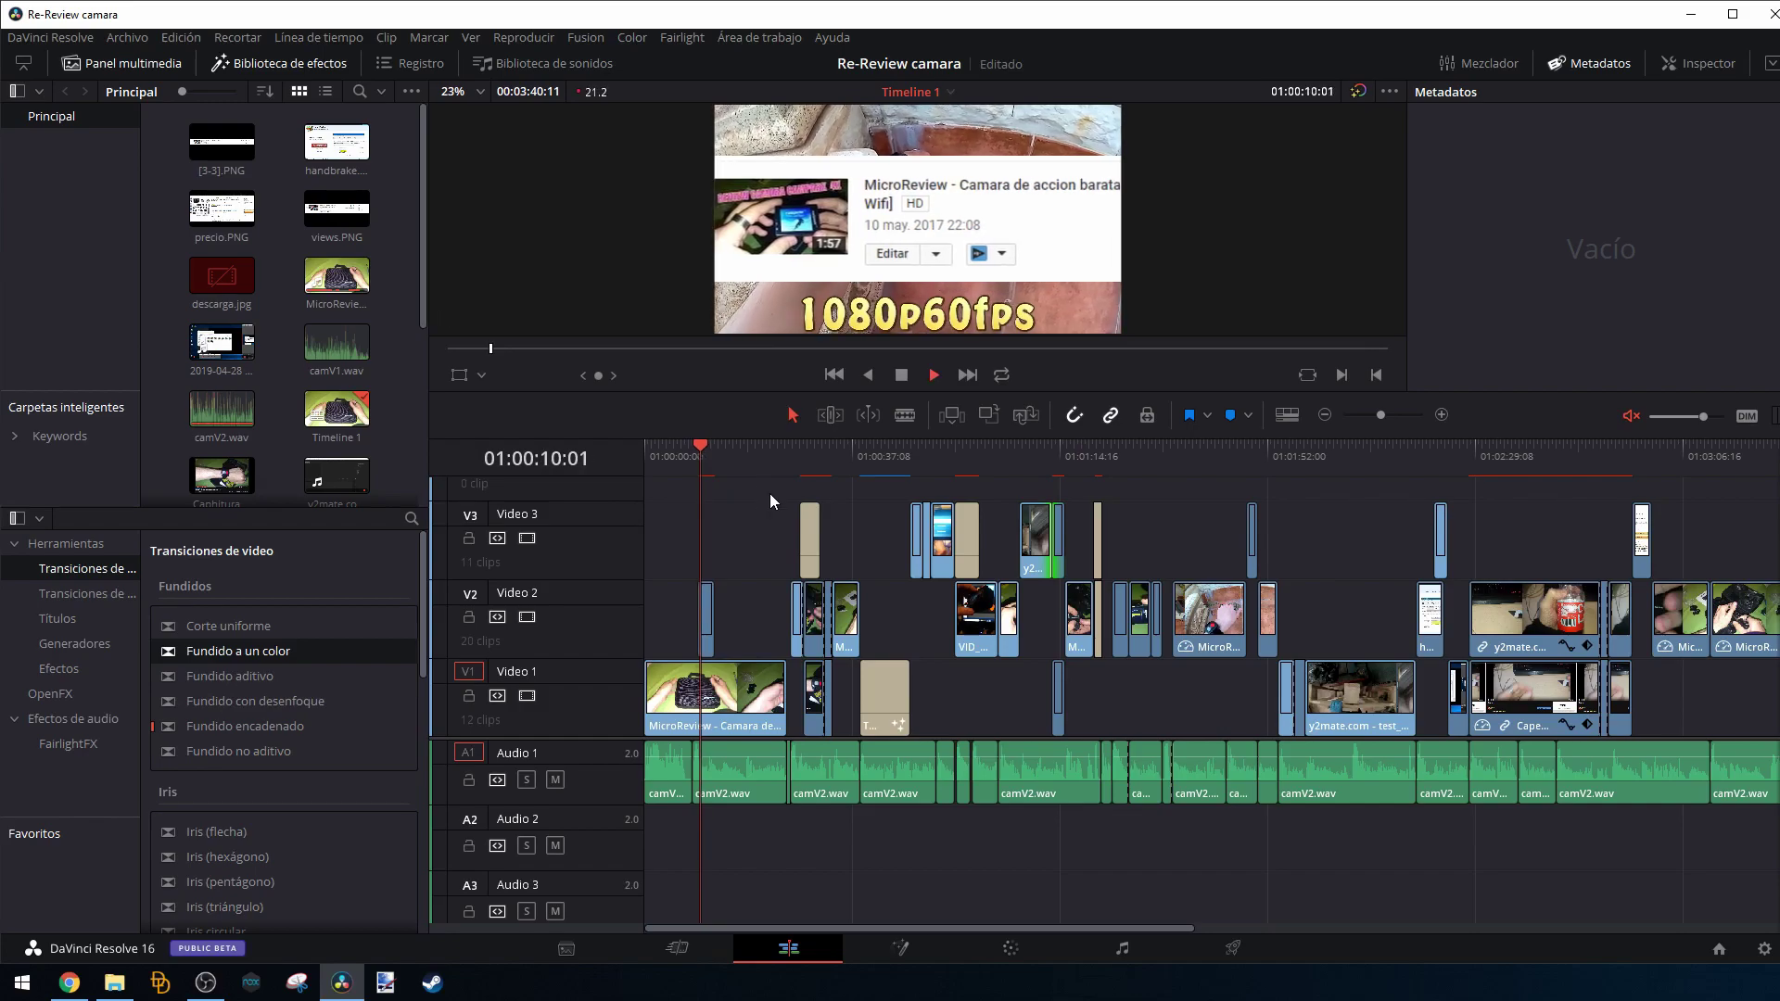
left_click(698, 452)
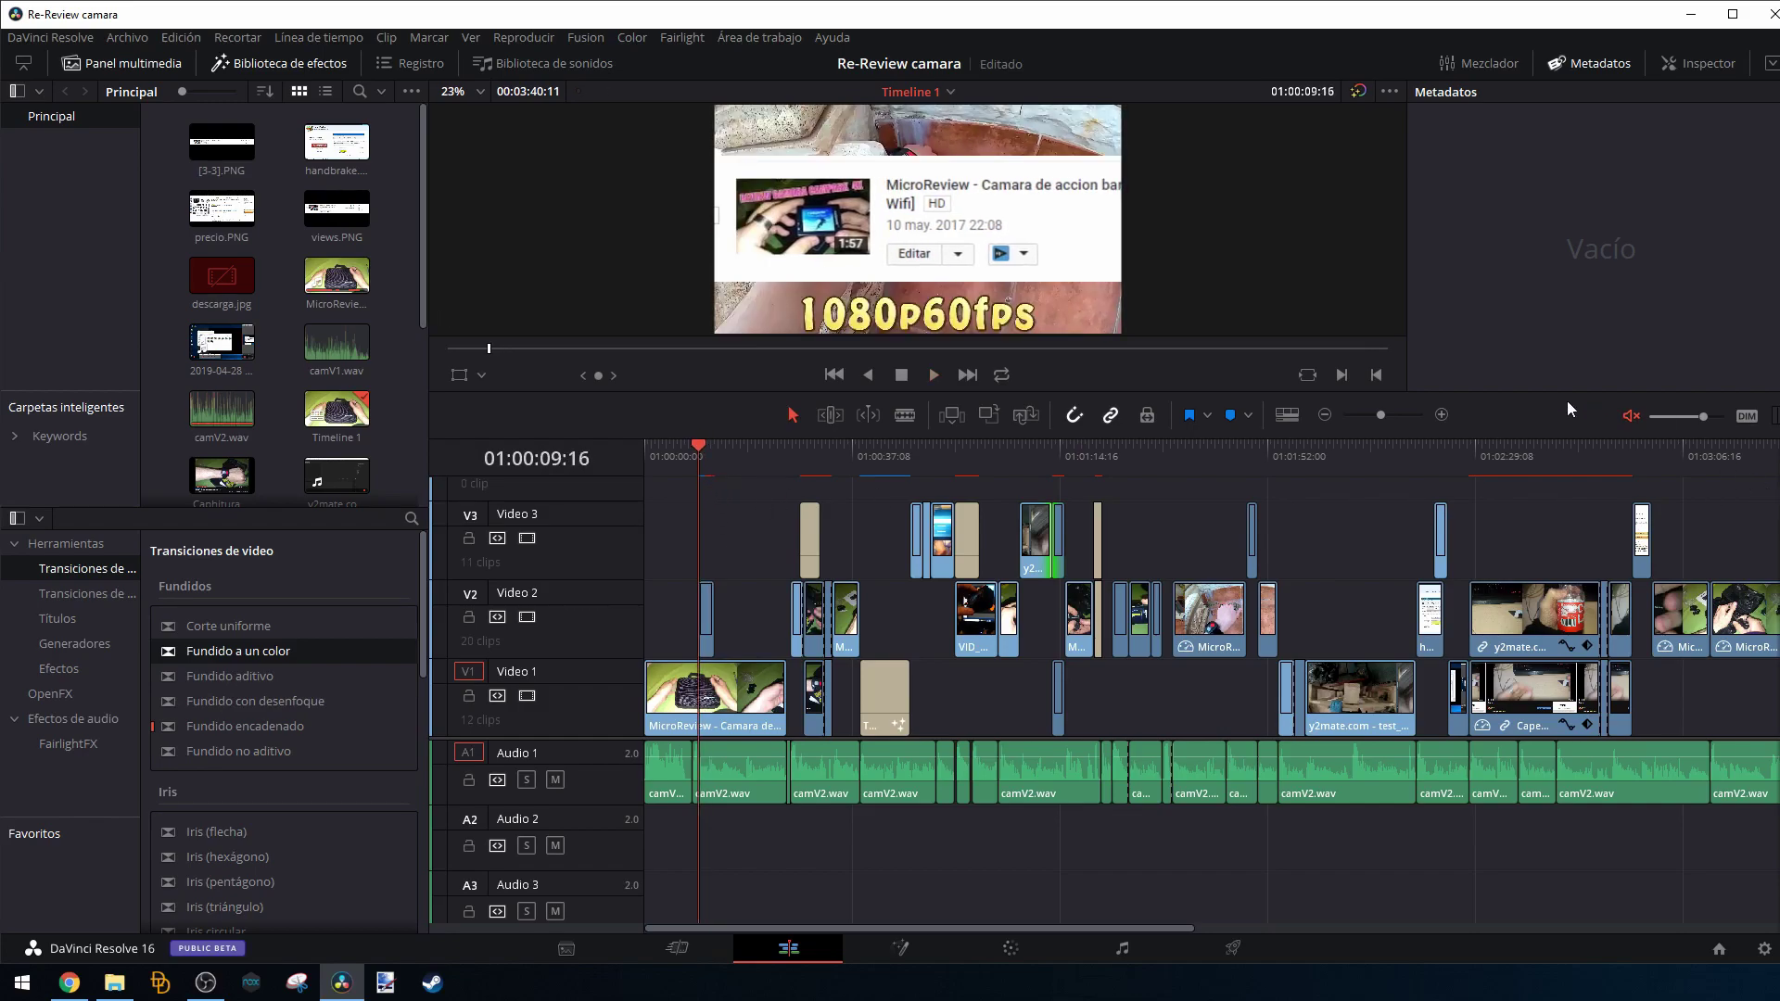
left_click(1448, 416)
left_click(1449, 416)
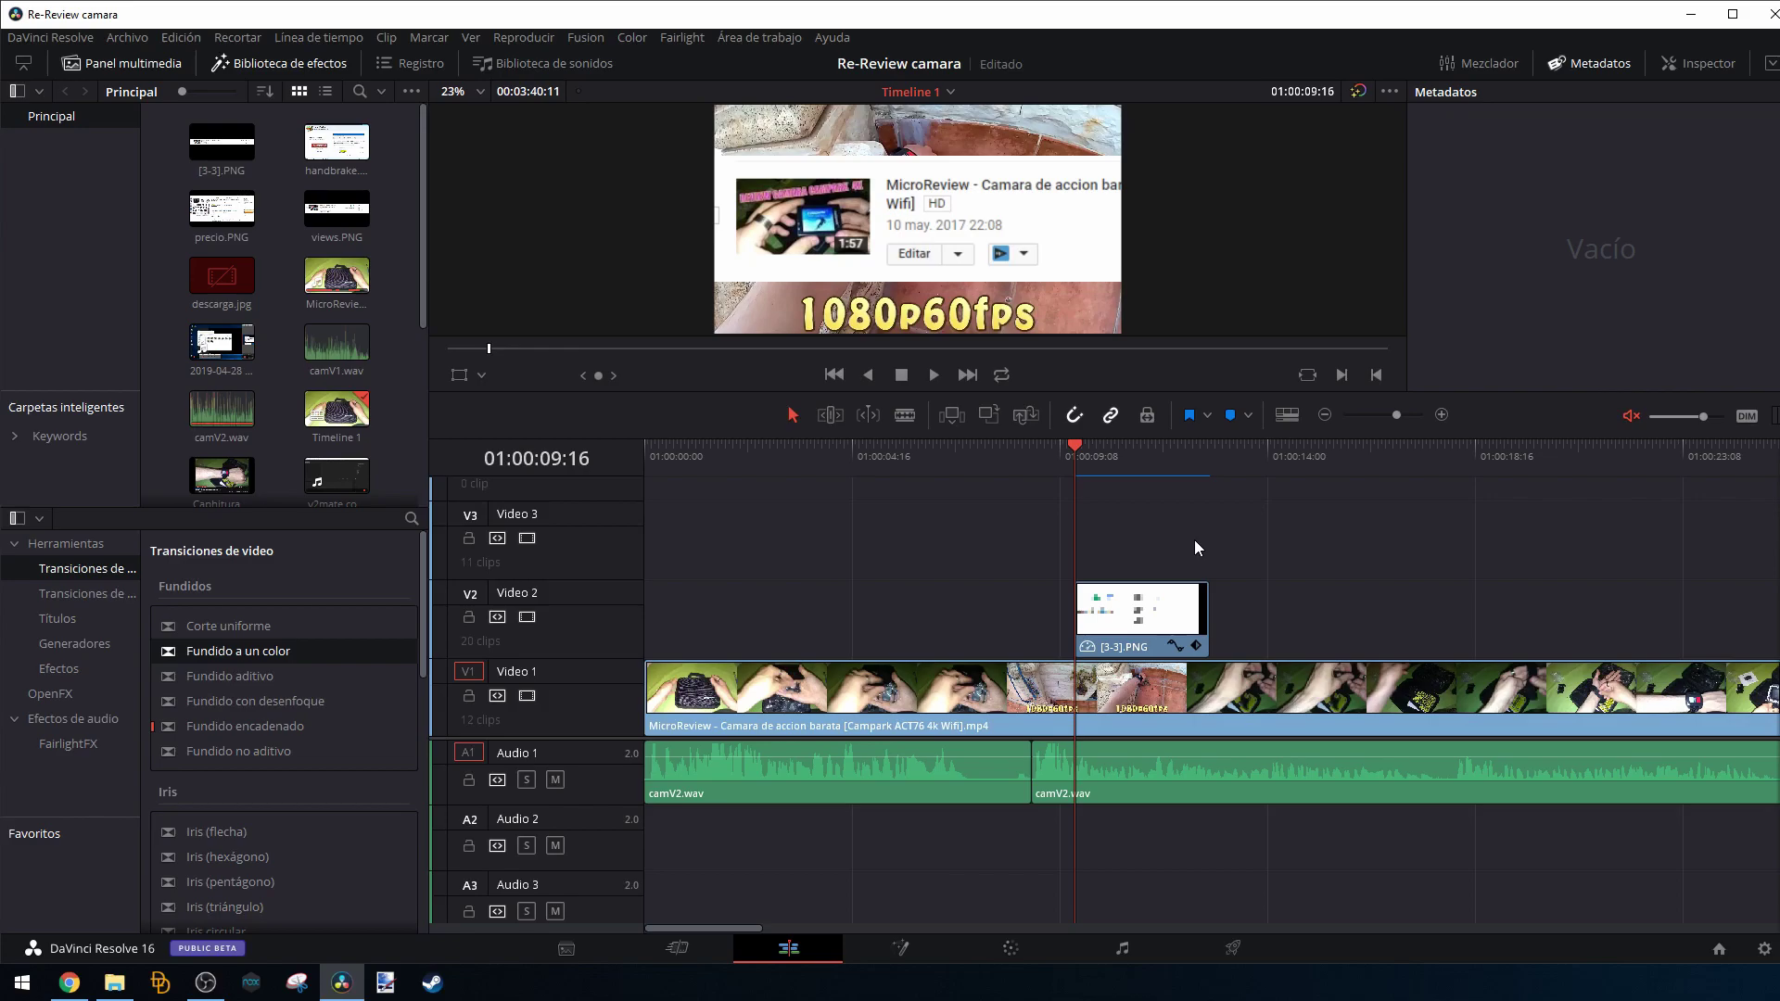
Replay the [3-3].PNG overlay from 01:00:14:03 and 01:00:09:16, stopping at 01:00:08:17.
left_click(1274, 448)
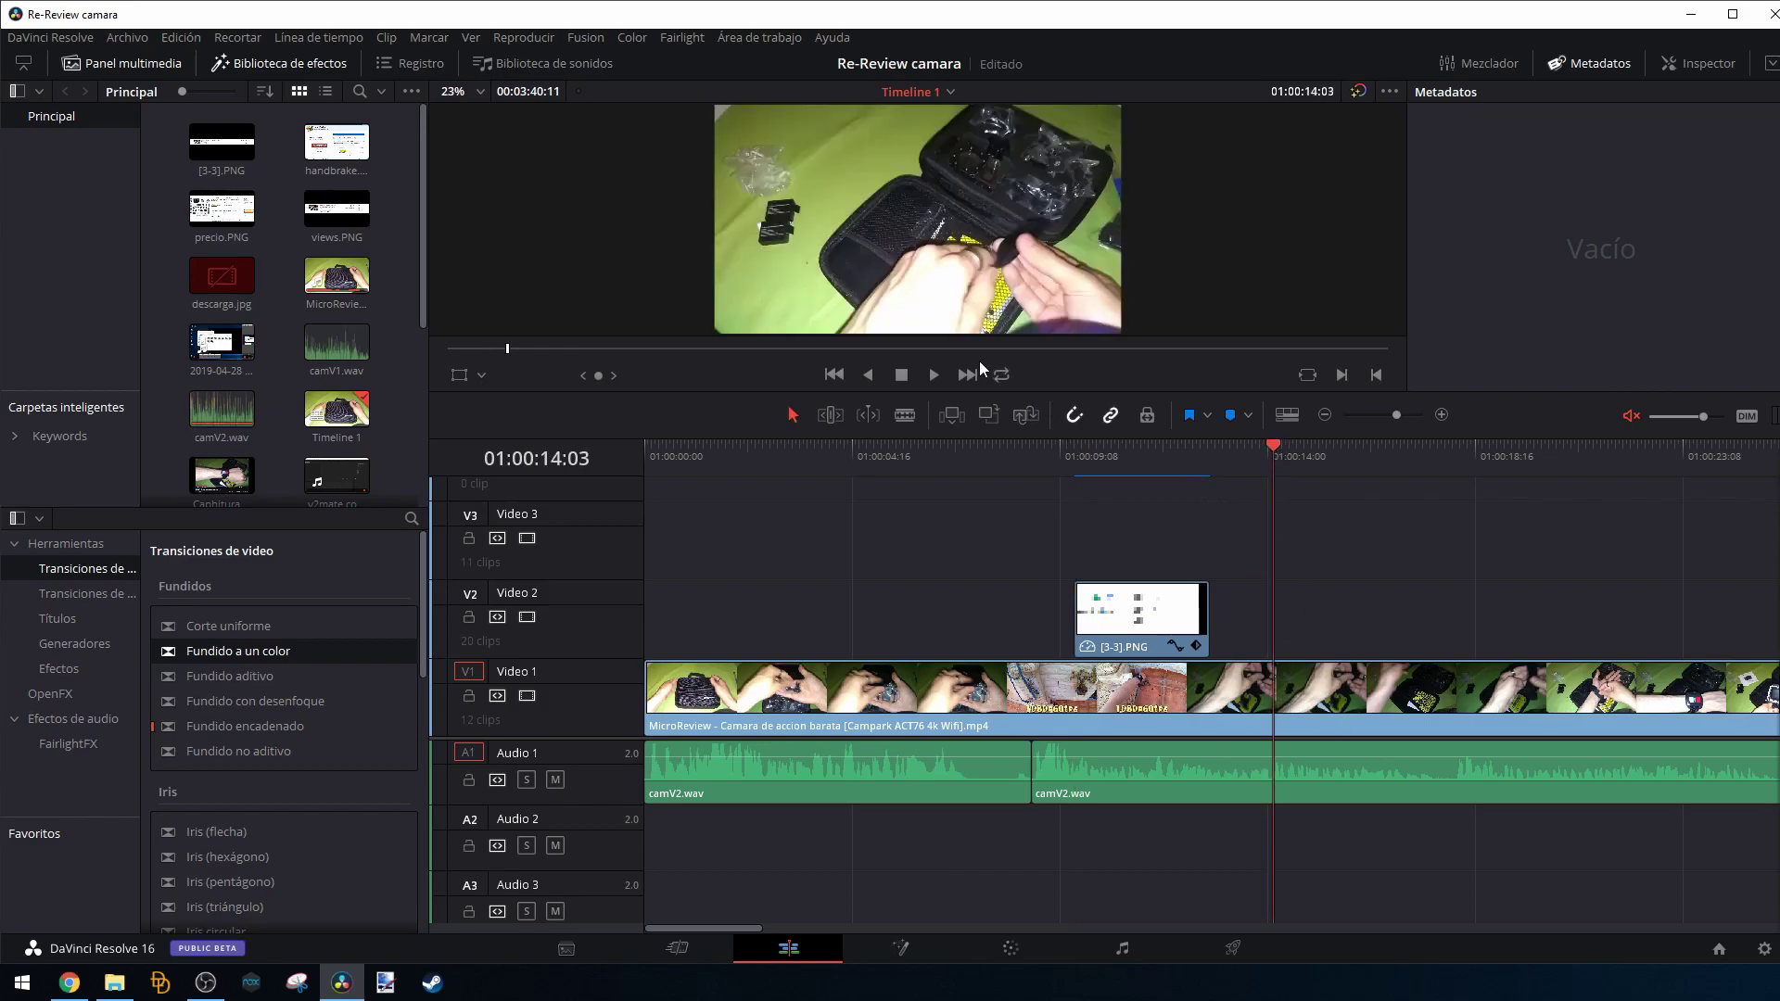
left_click(934, 376)
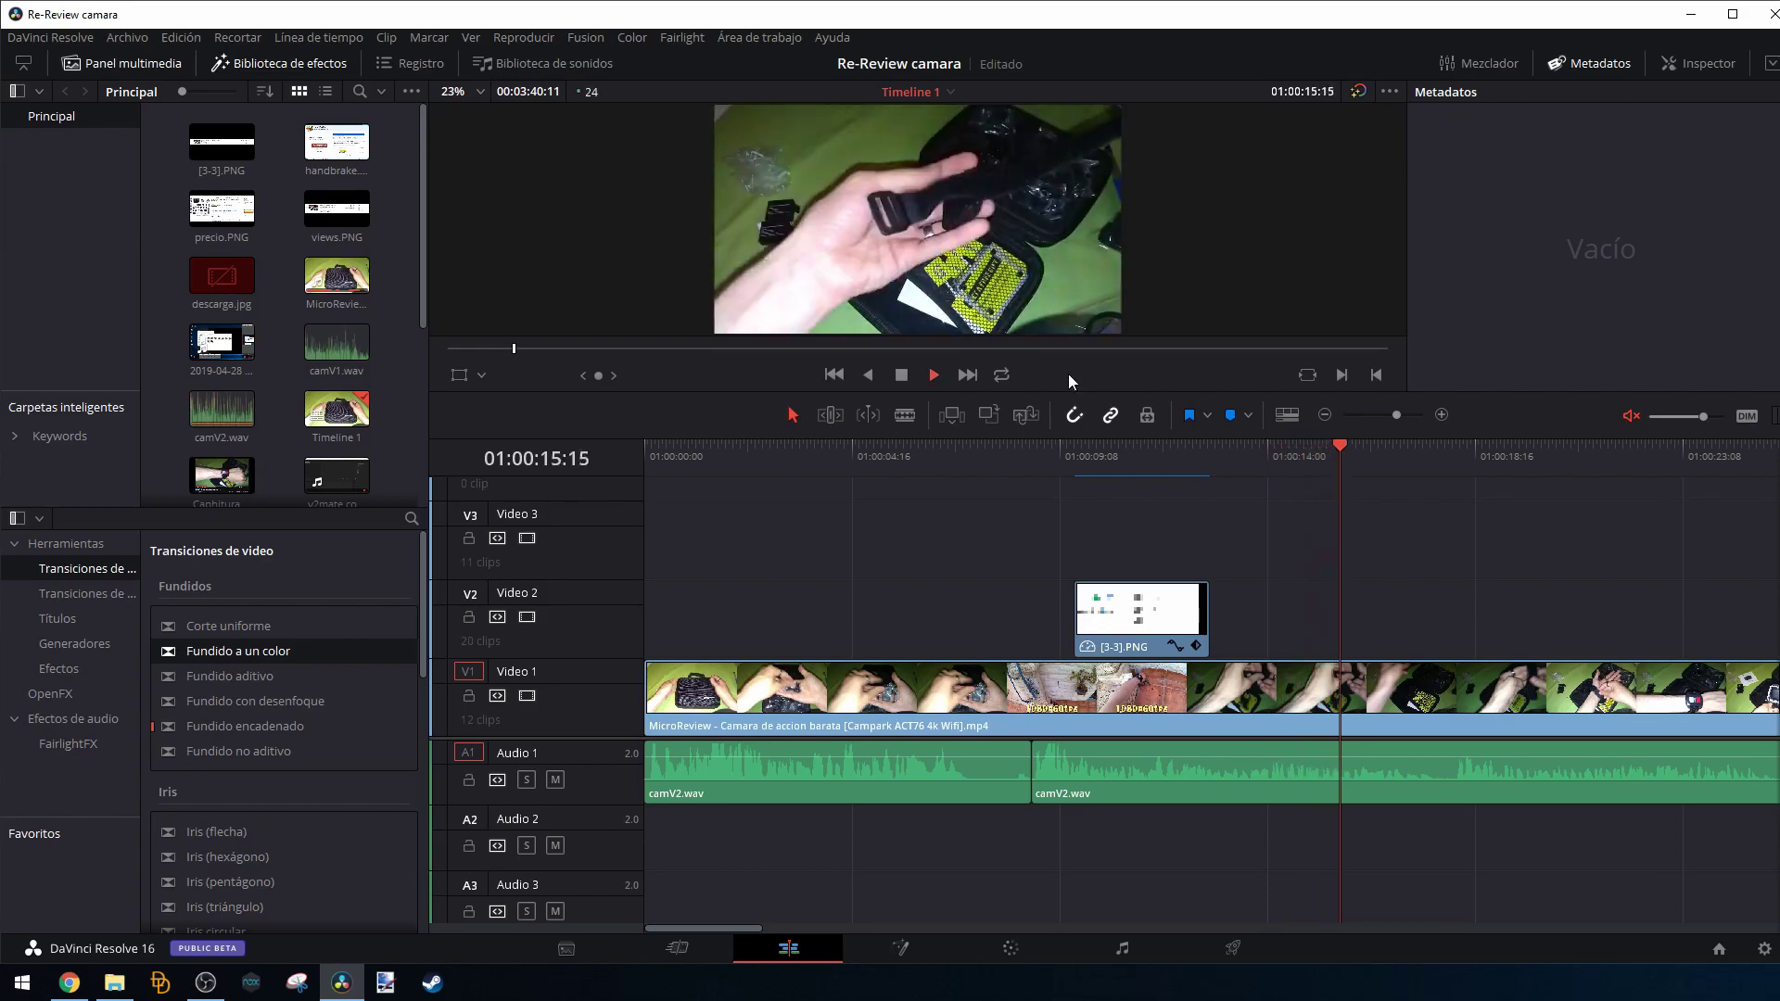
left_click(895, 381)
left_click(1071, 455)
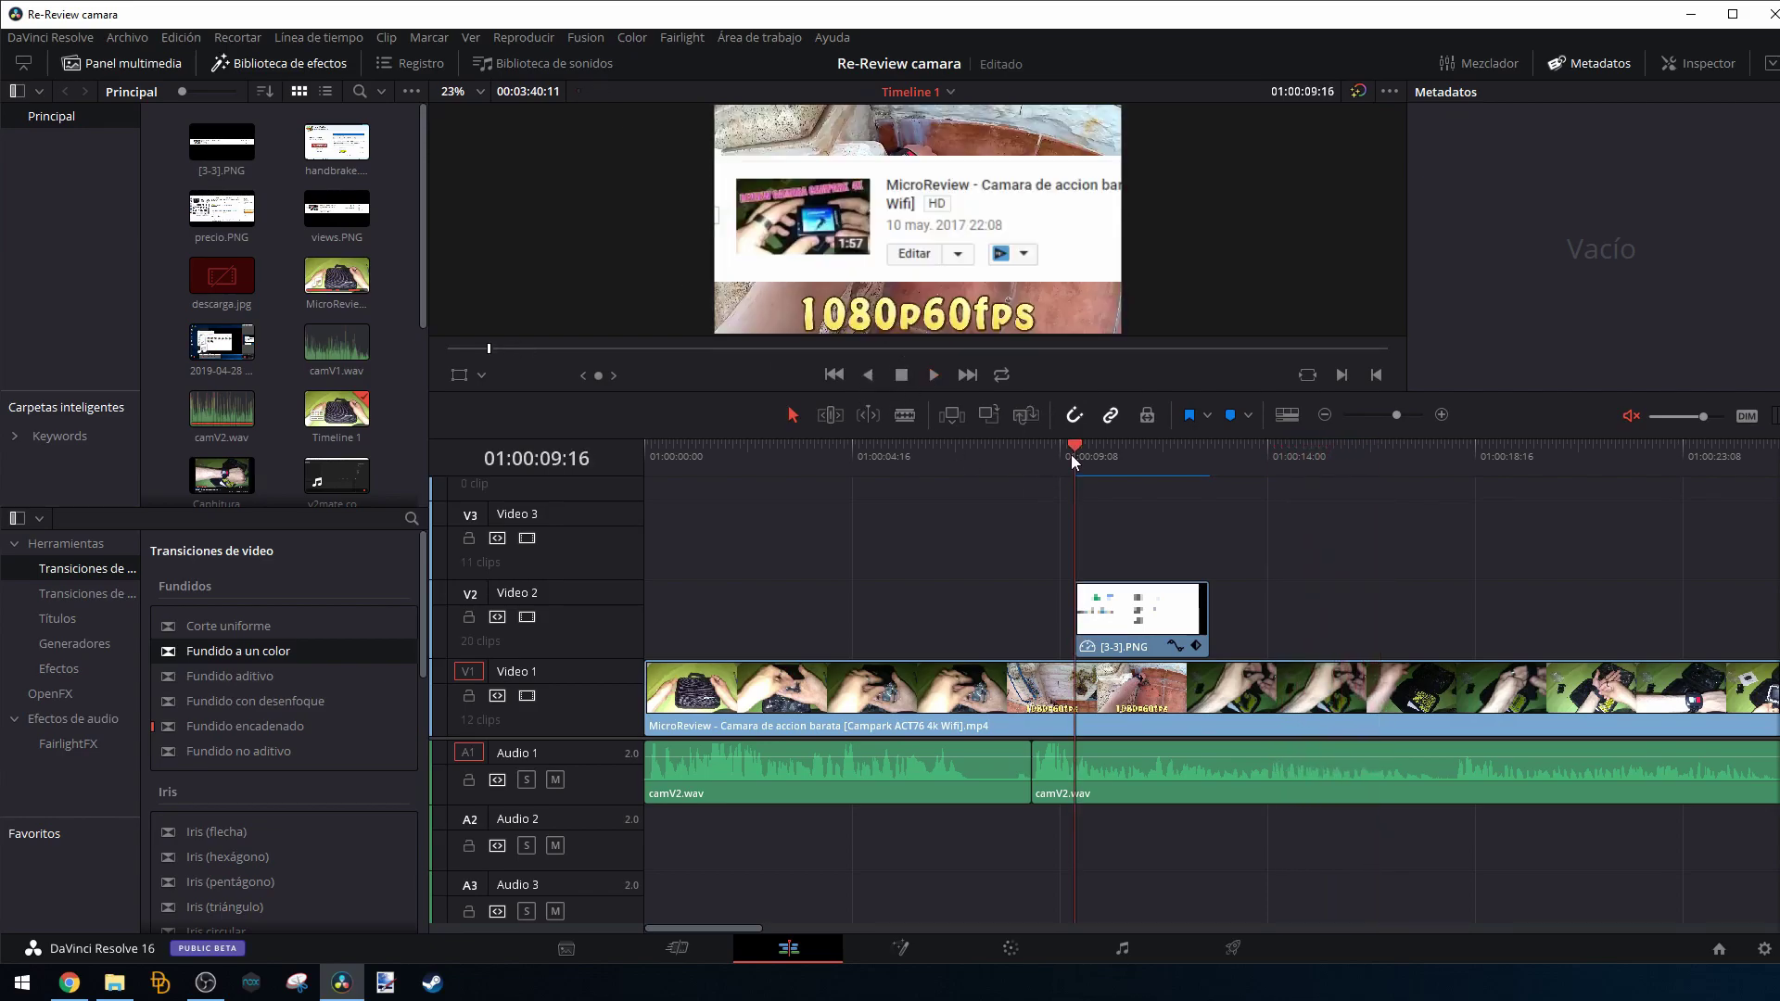
left_click(933, 377)
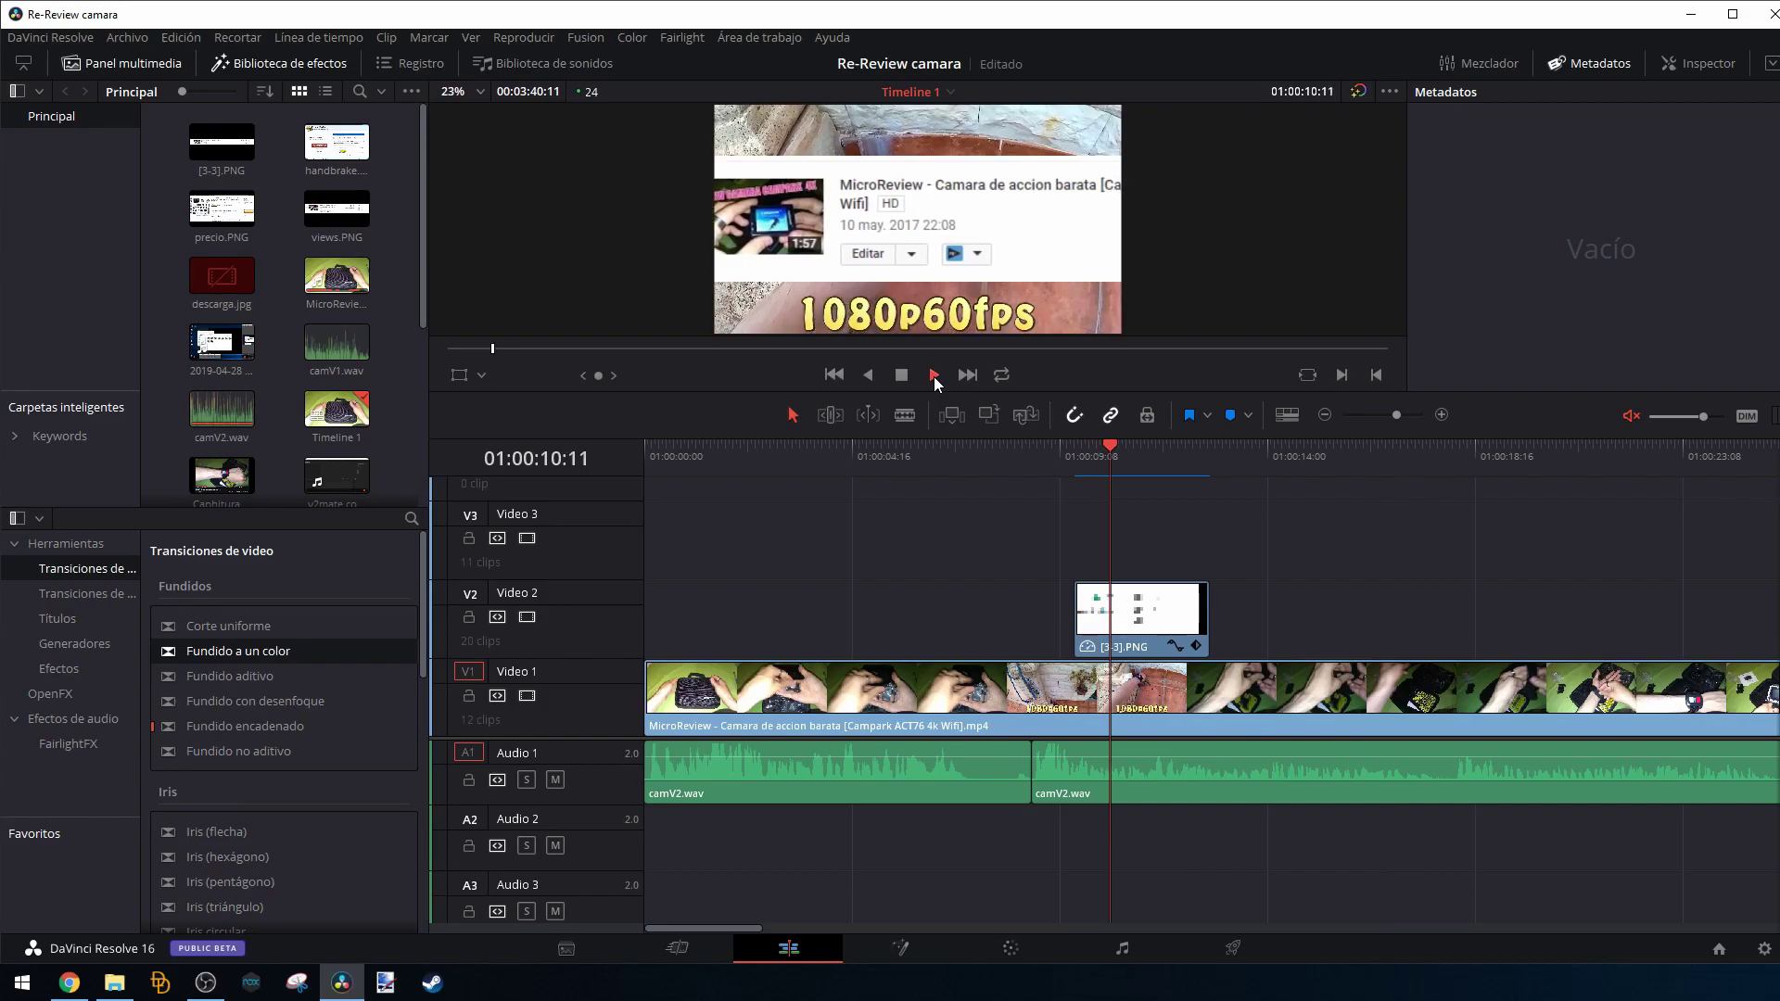
left_click(1063, 452)
left_click(1033, 451)
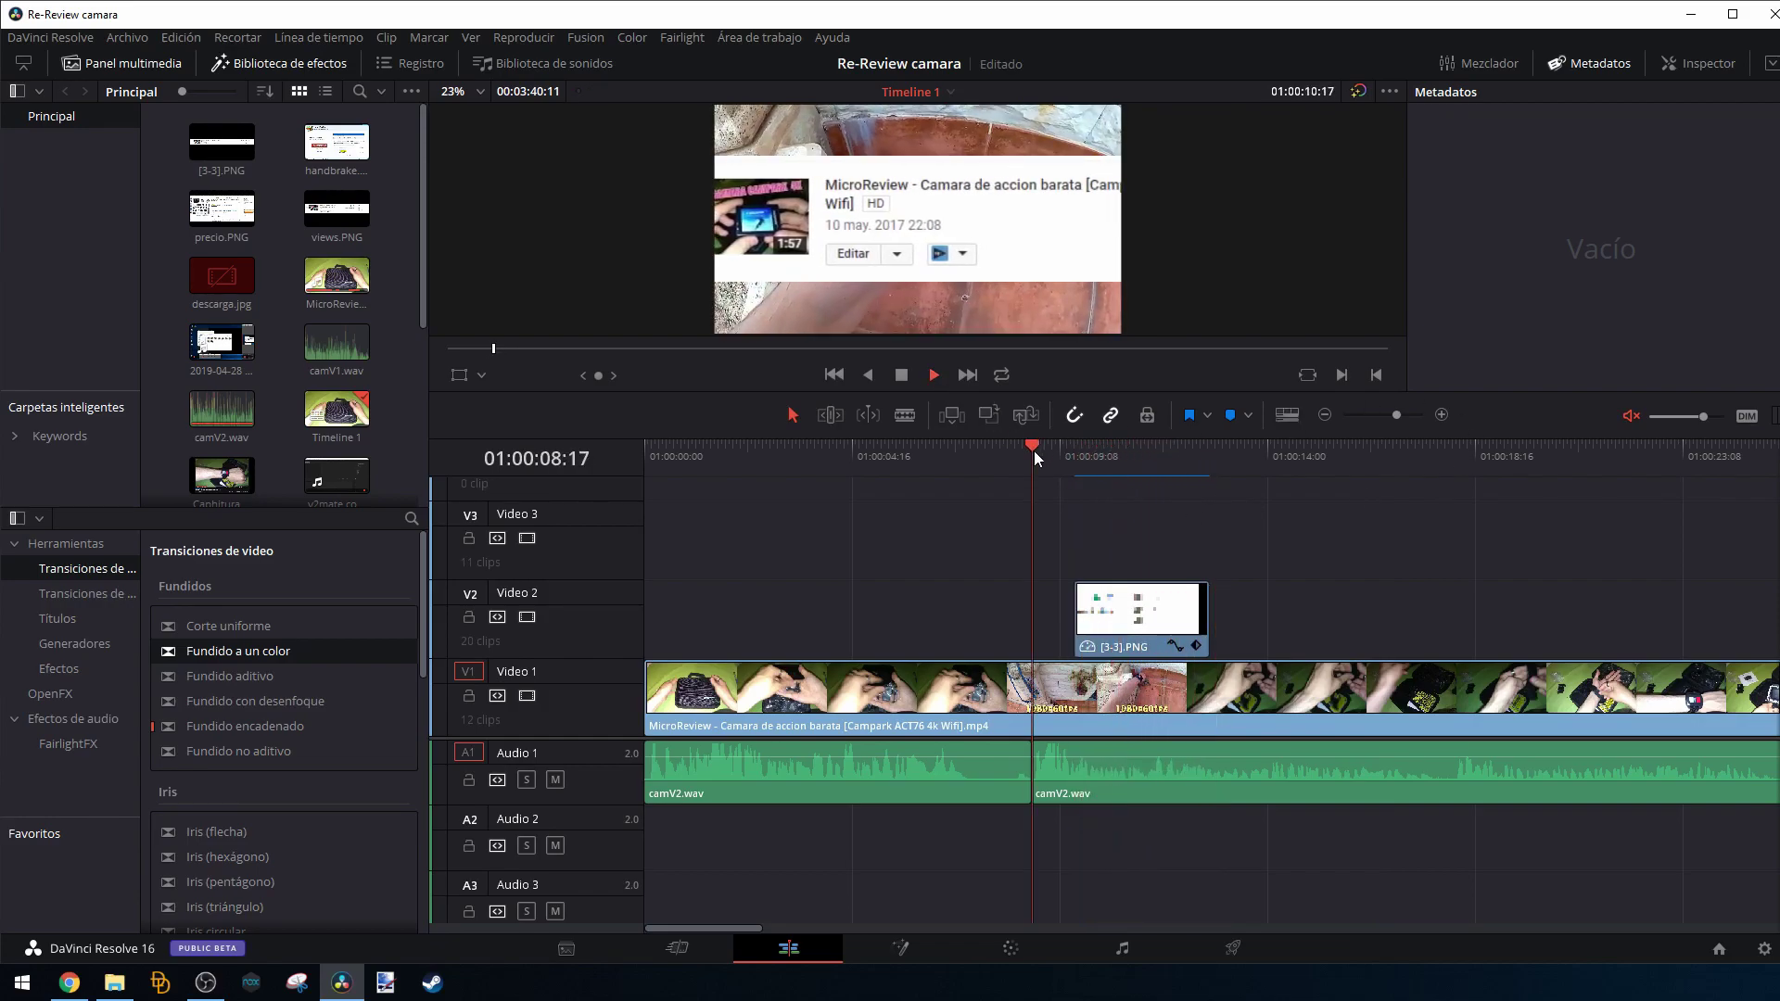
Pick a Renderizar en caché mode and play the overlay from 01:00:08:17 in real time at 24 fps.
left_click(525, 37)
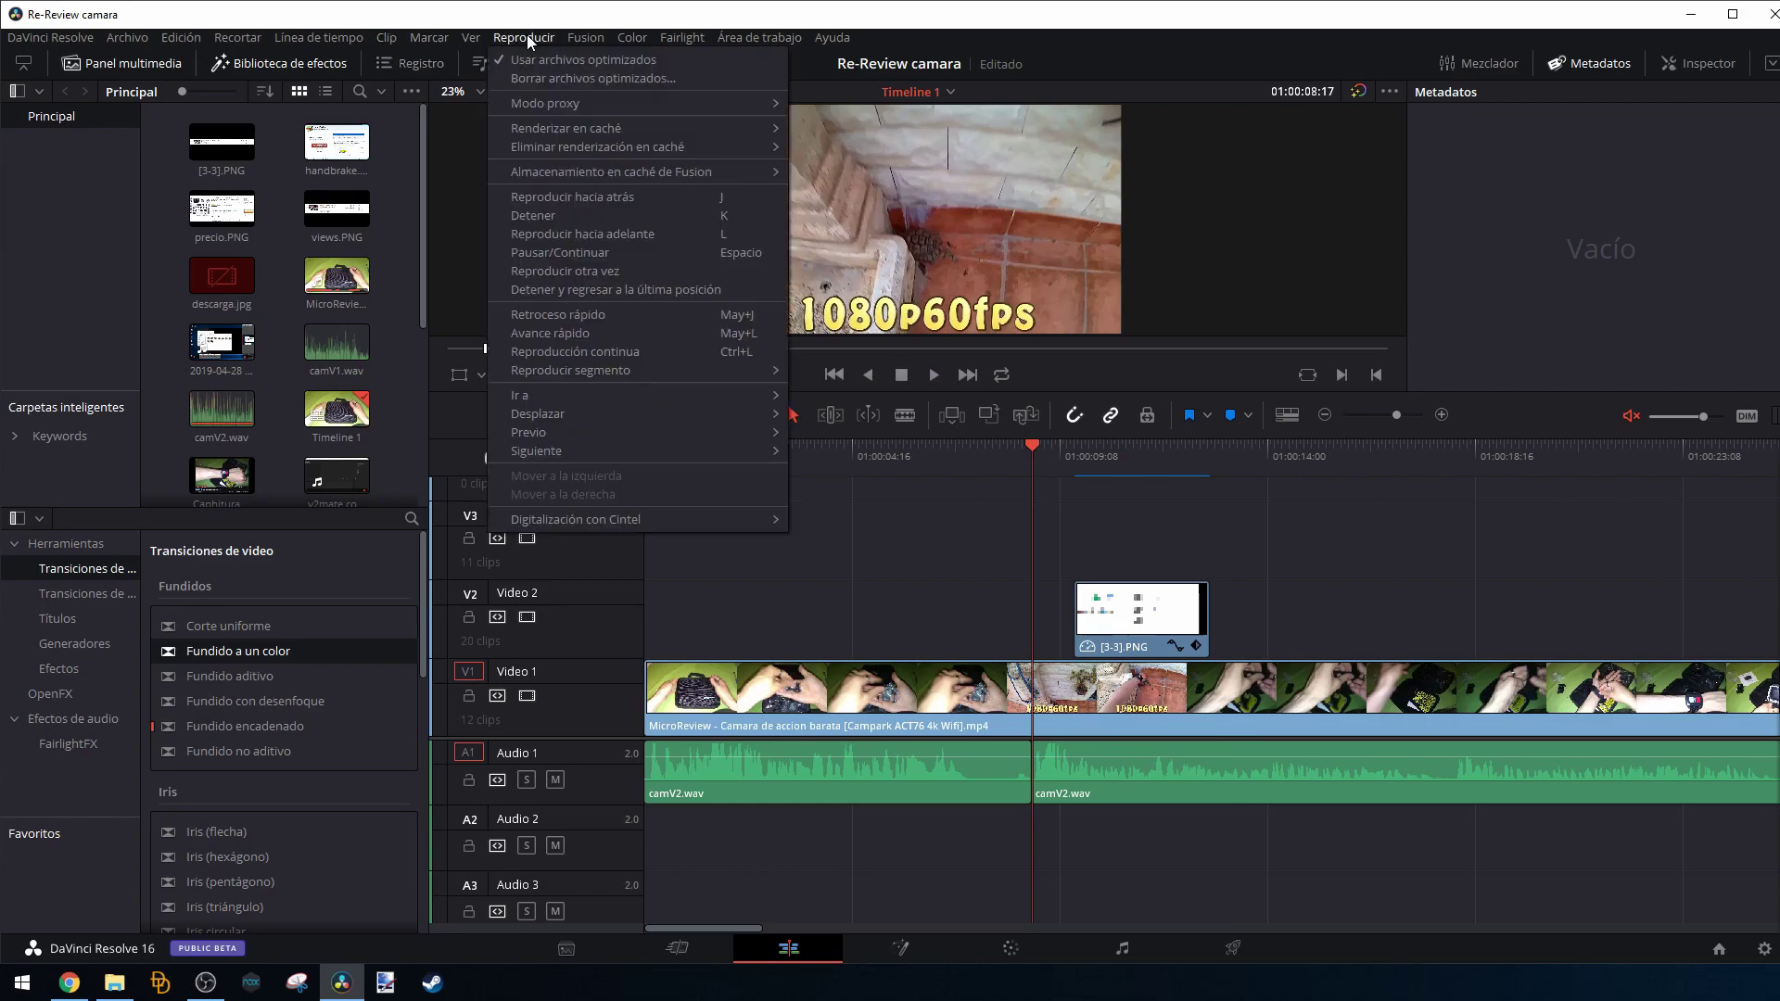
mouse_move(654, 134)
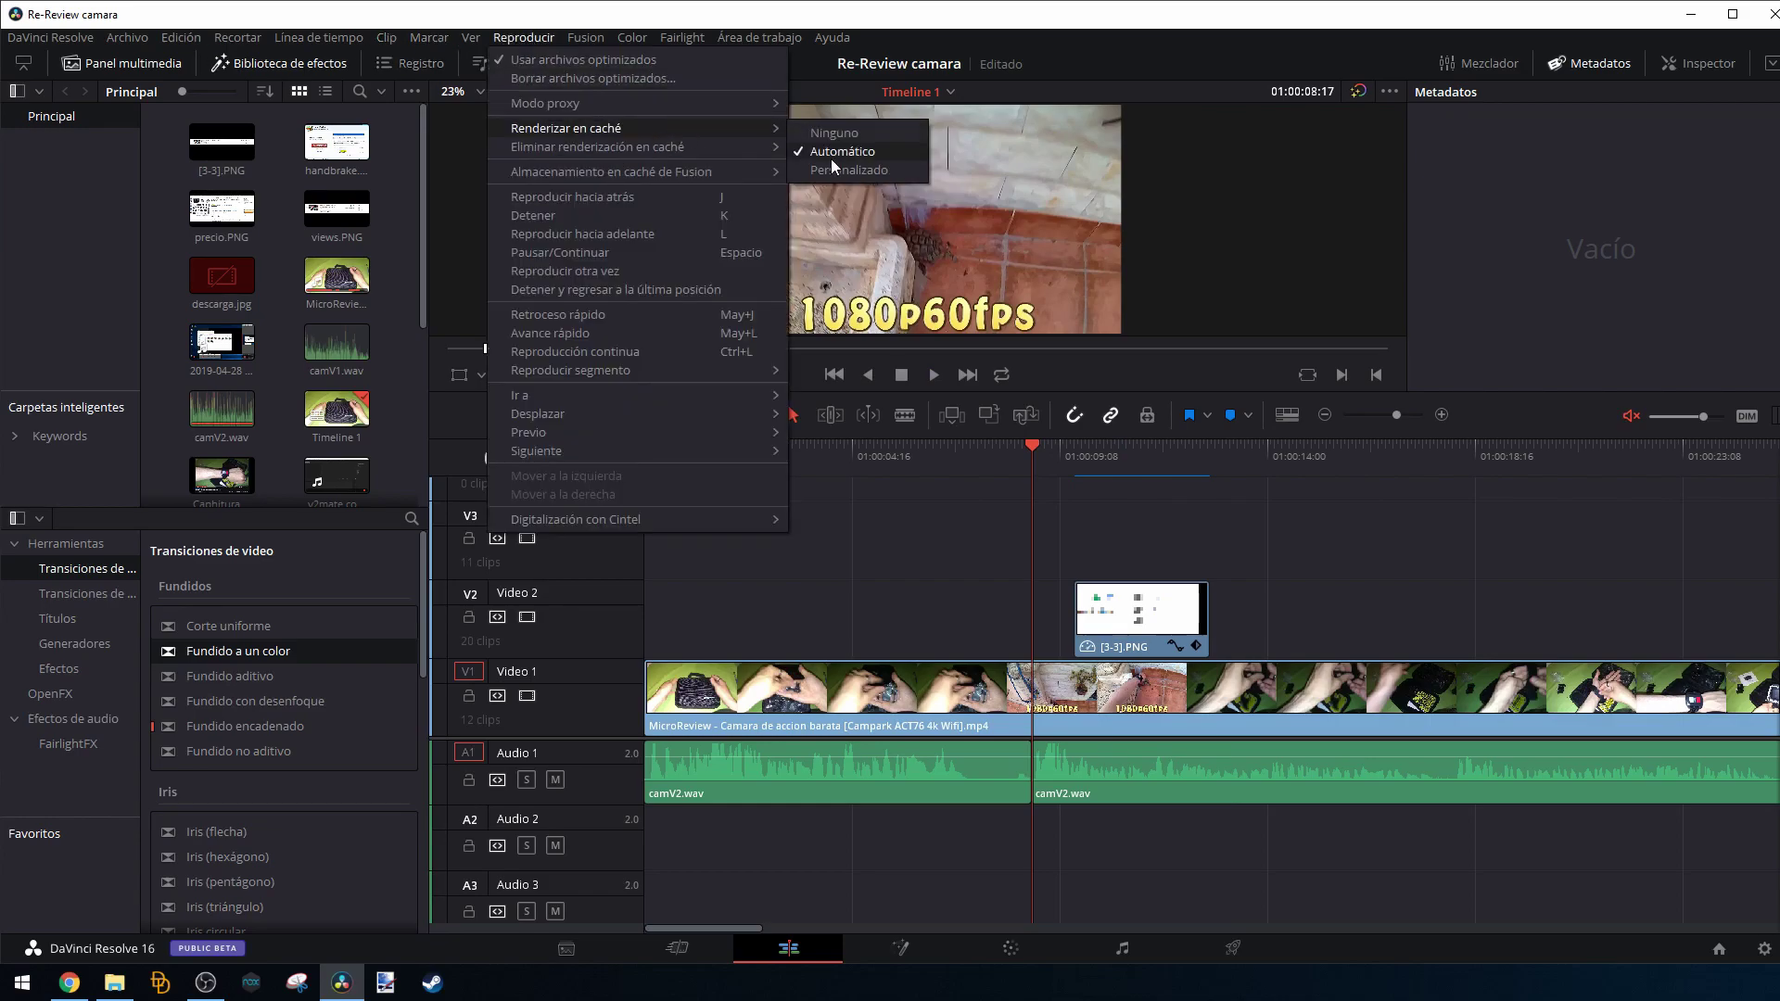
left_click(831, 159)
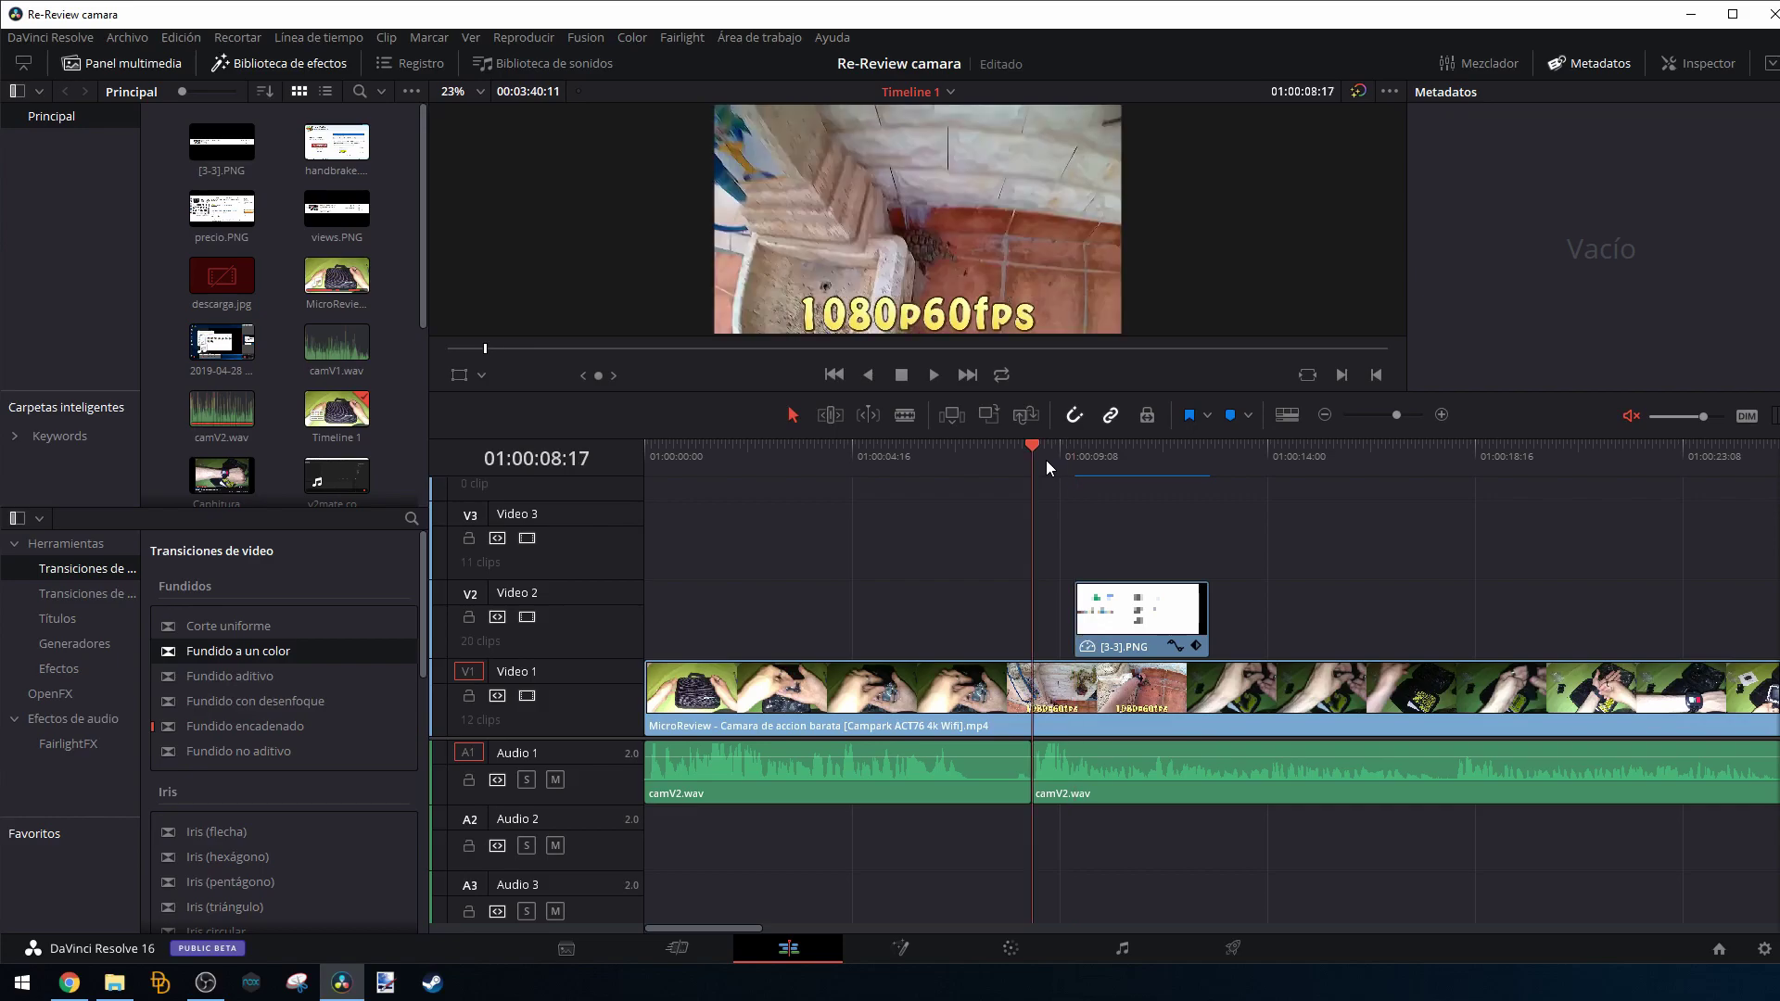
key("space")
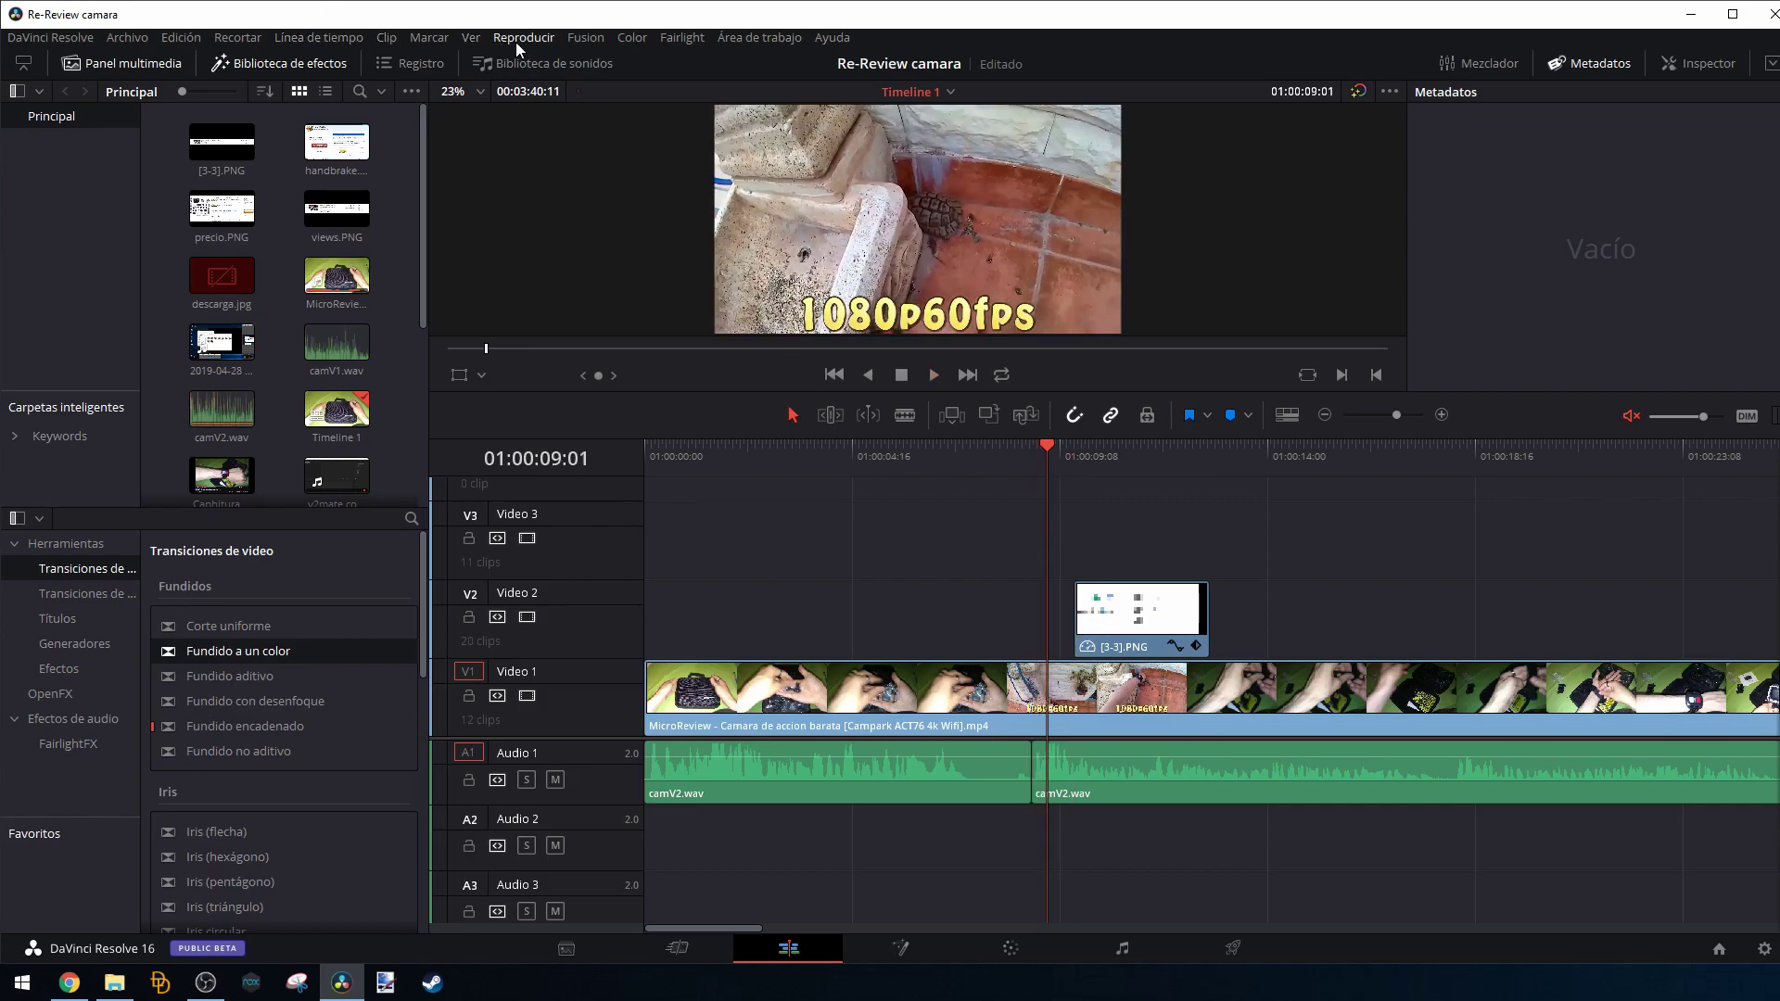
left_click(516, 39)
left_click(1043, 529)
key("space")
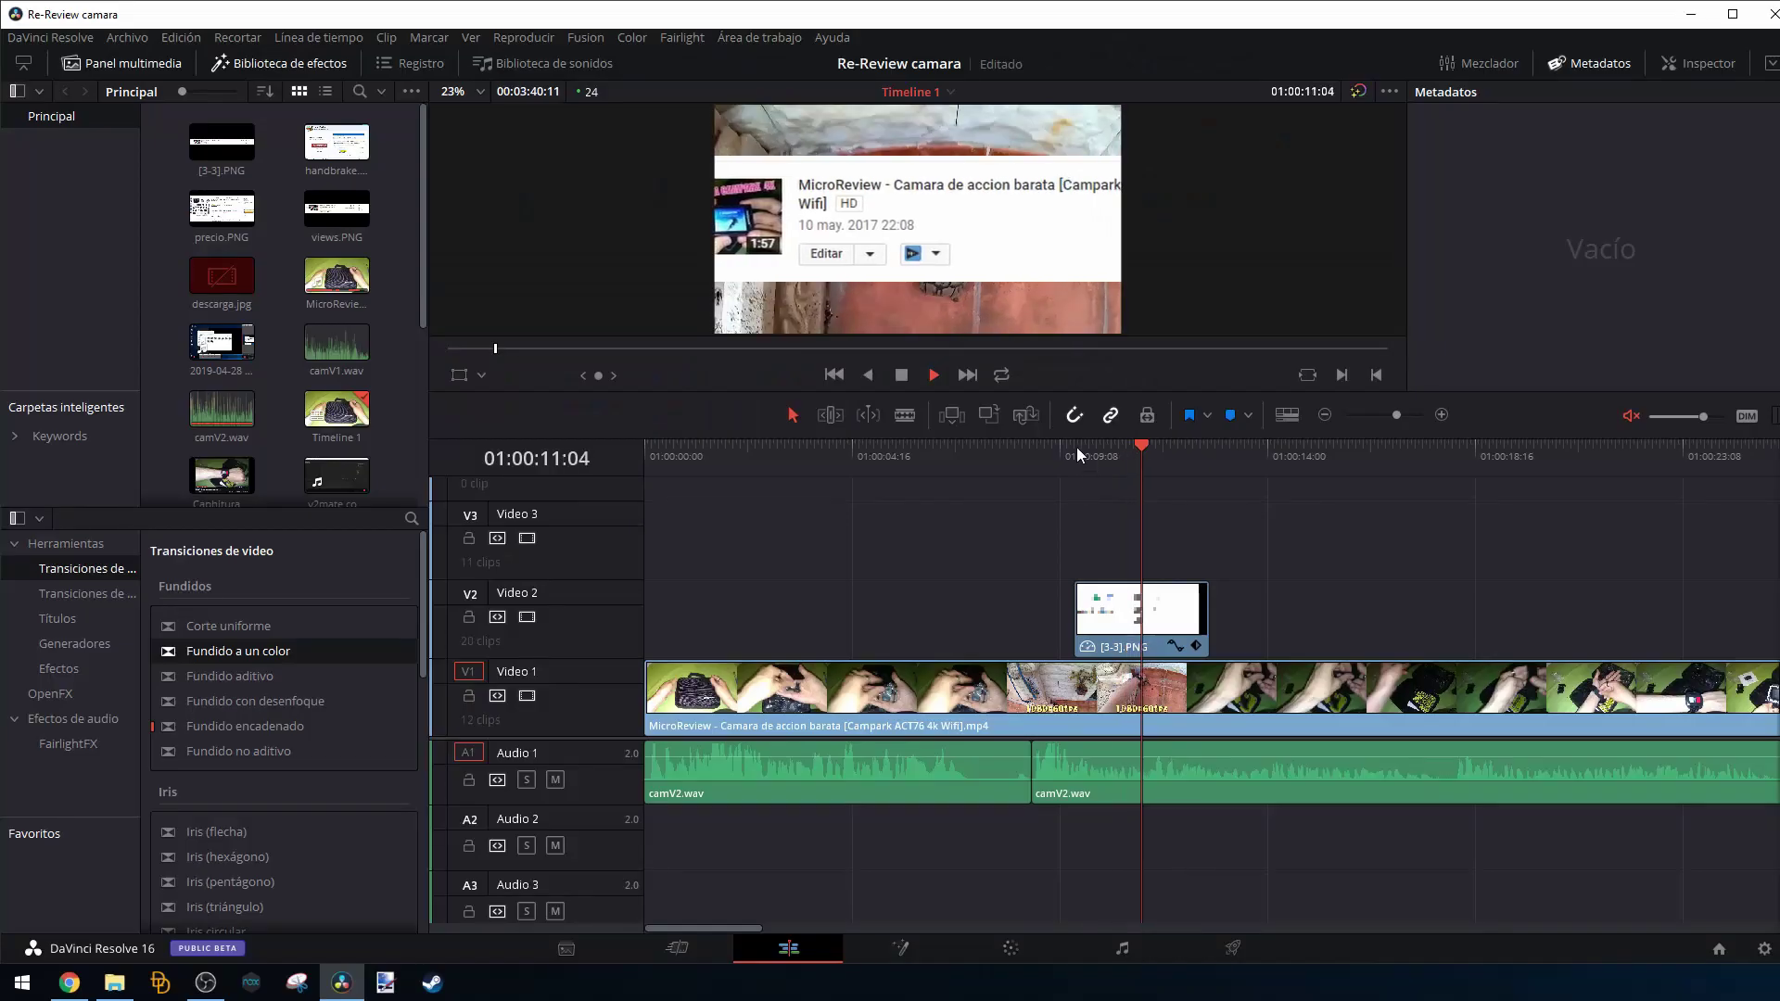
Replay the overlay around 01:00:09, stopping at 01:00:10:11, then zoom the timeline out two levels.
left_click(1066, 458)
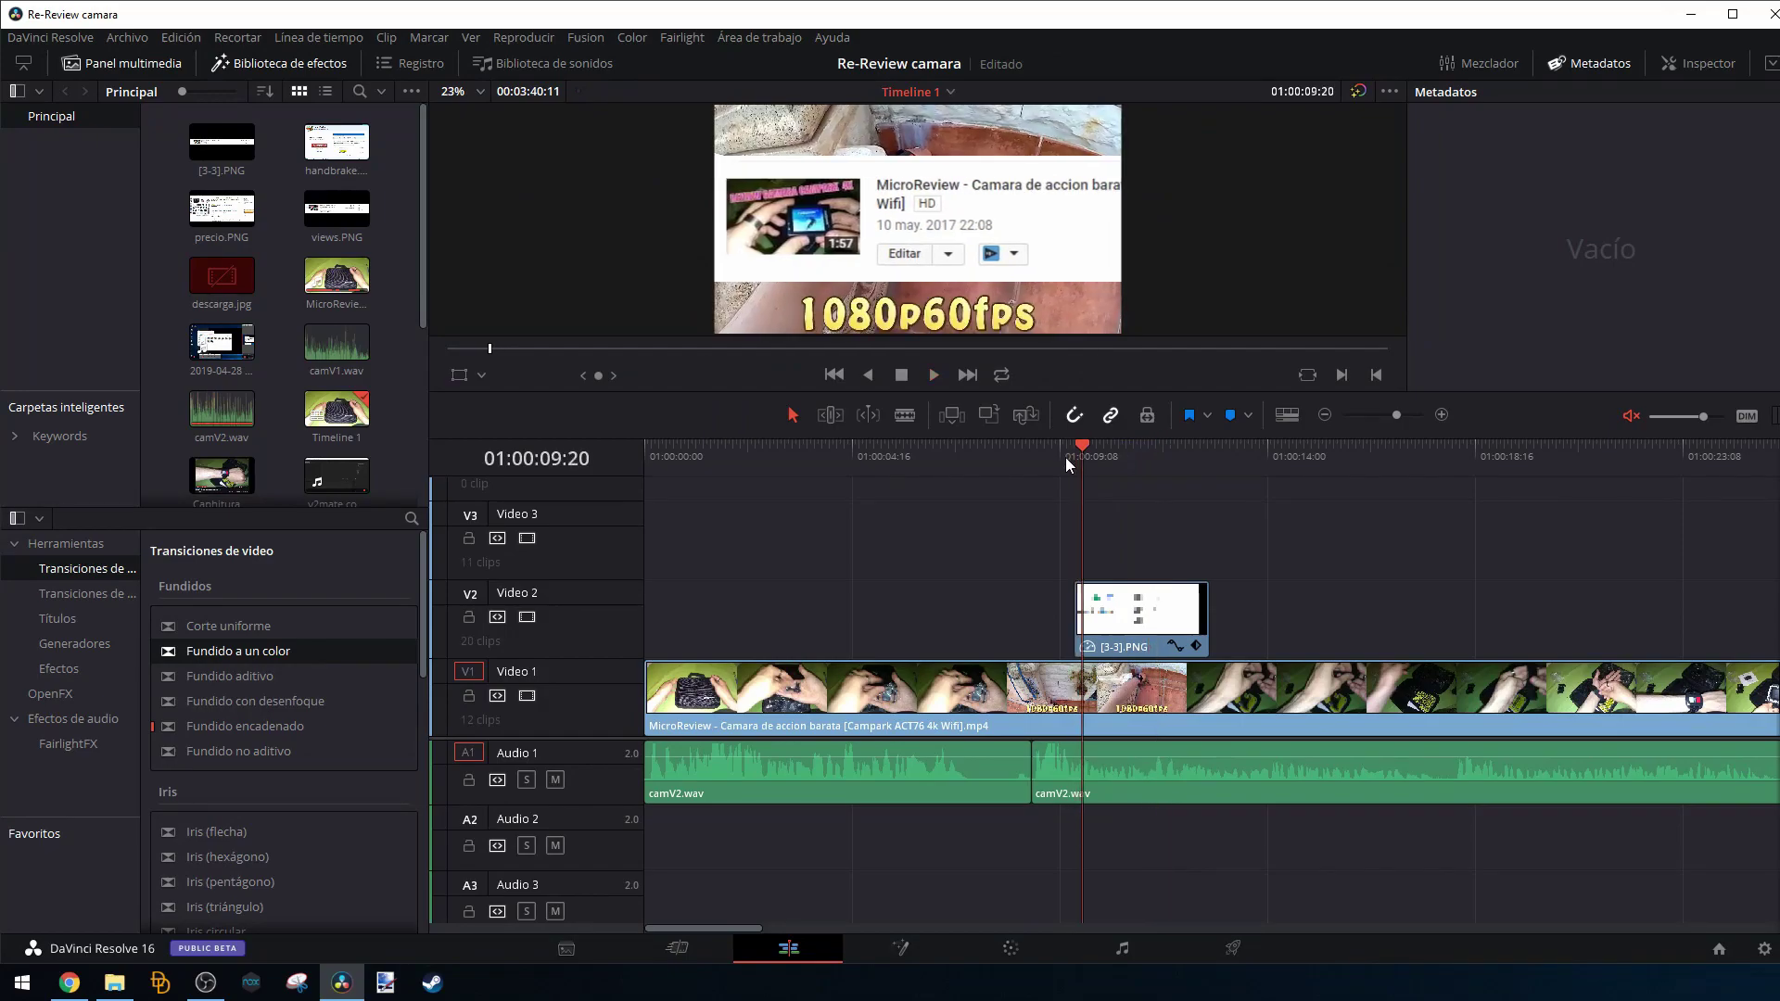
left_click(1067, 460)
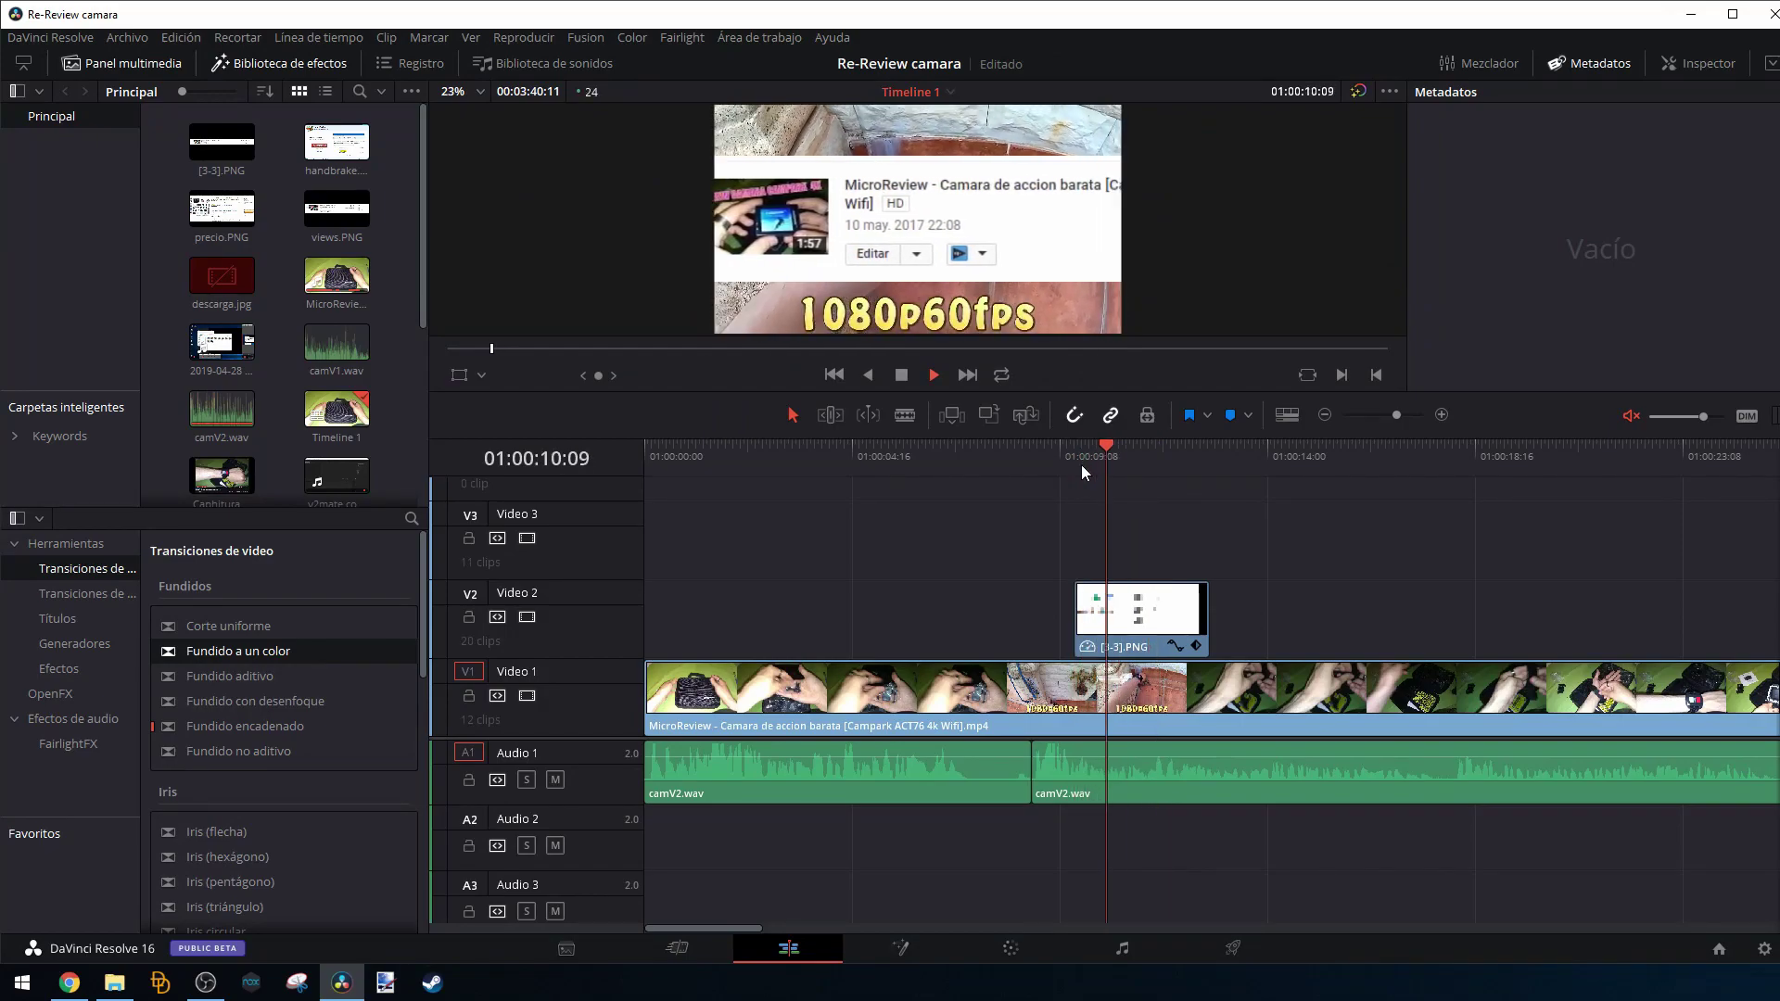
key("space")
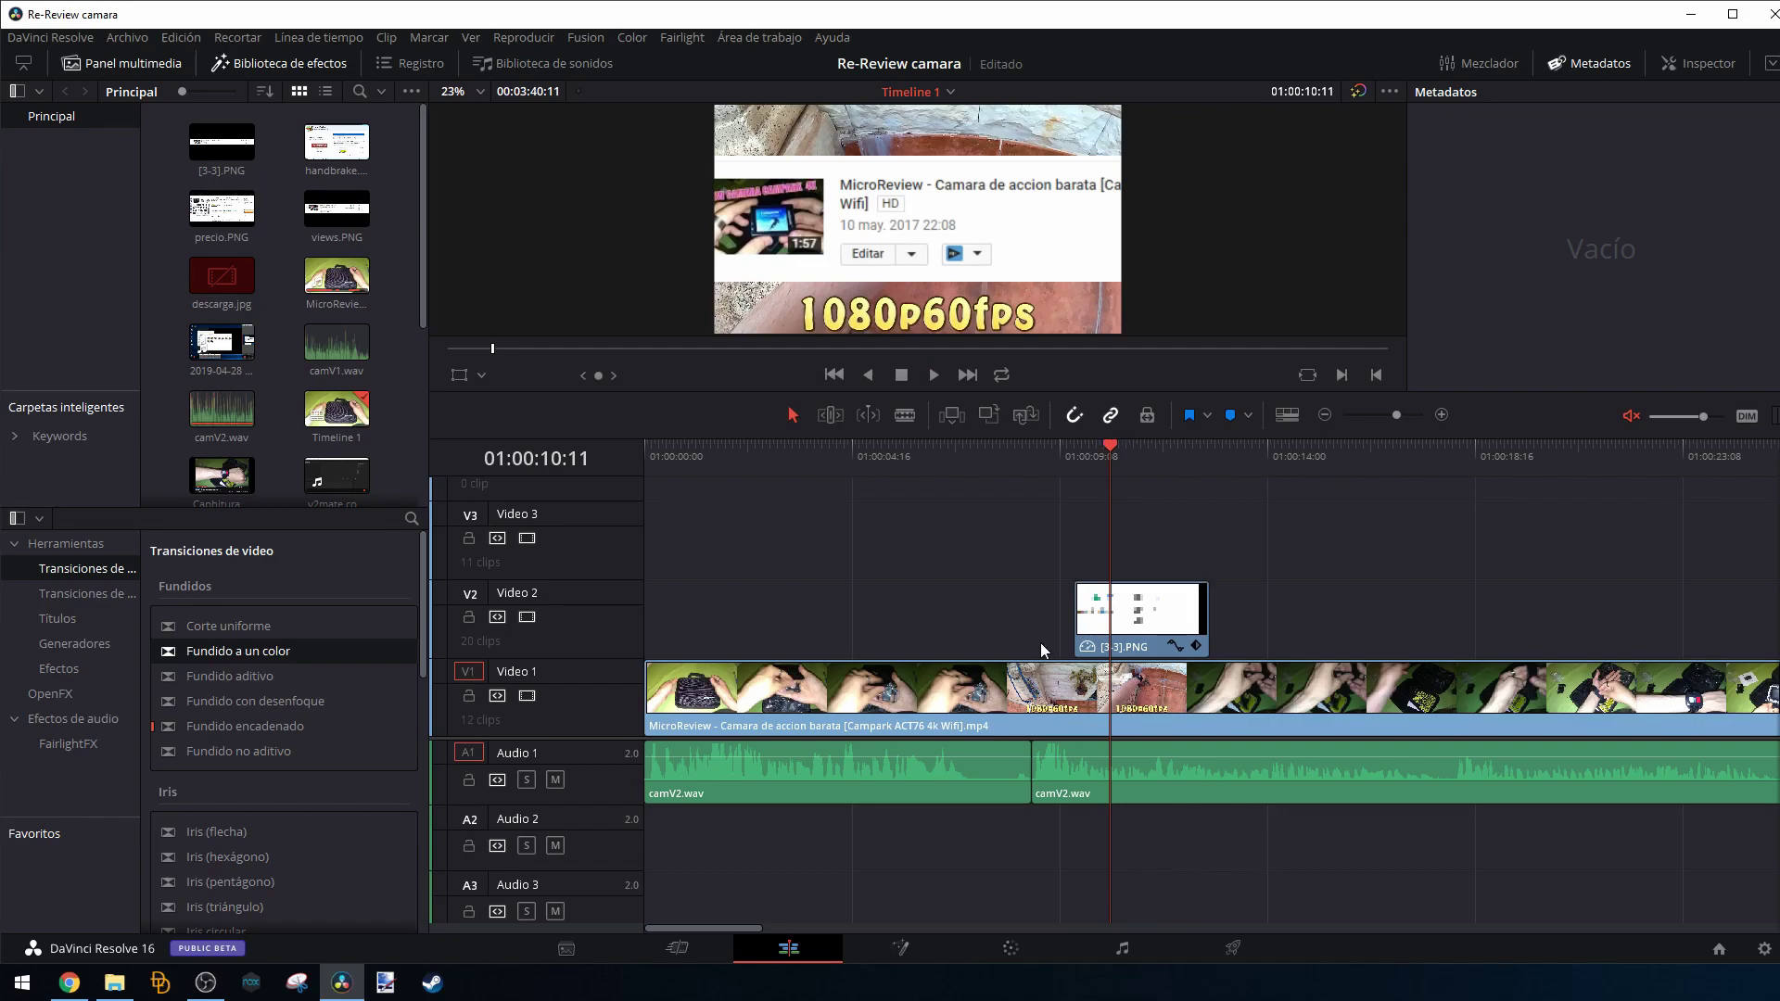
left_click(1333, 413)
left_click(1332, 414)
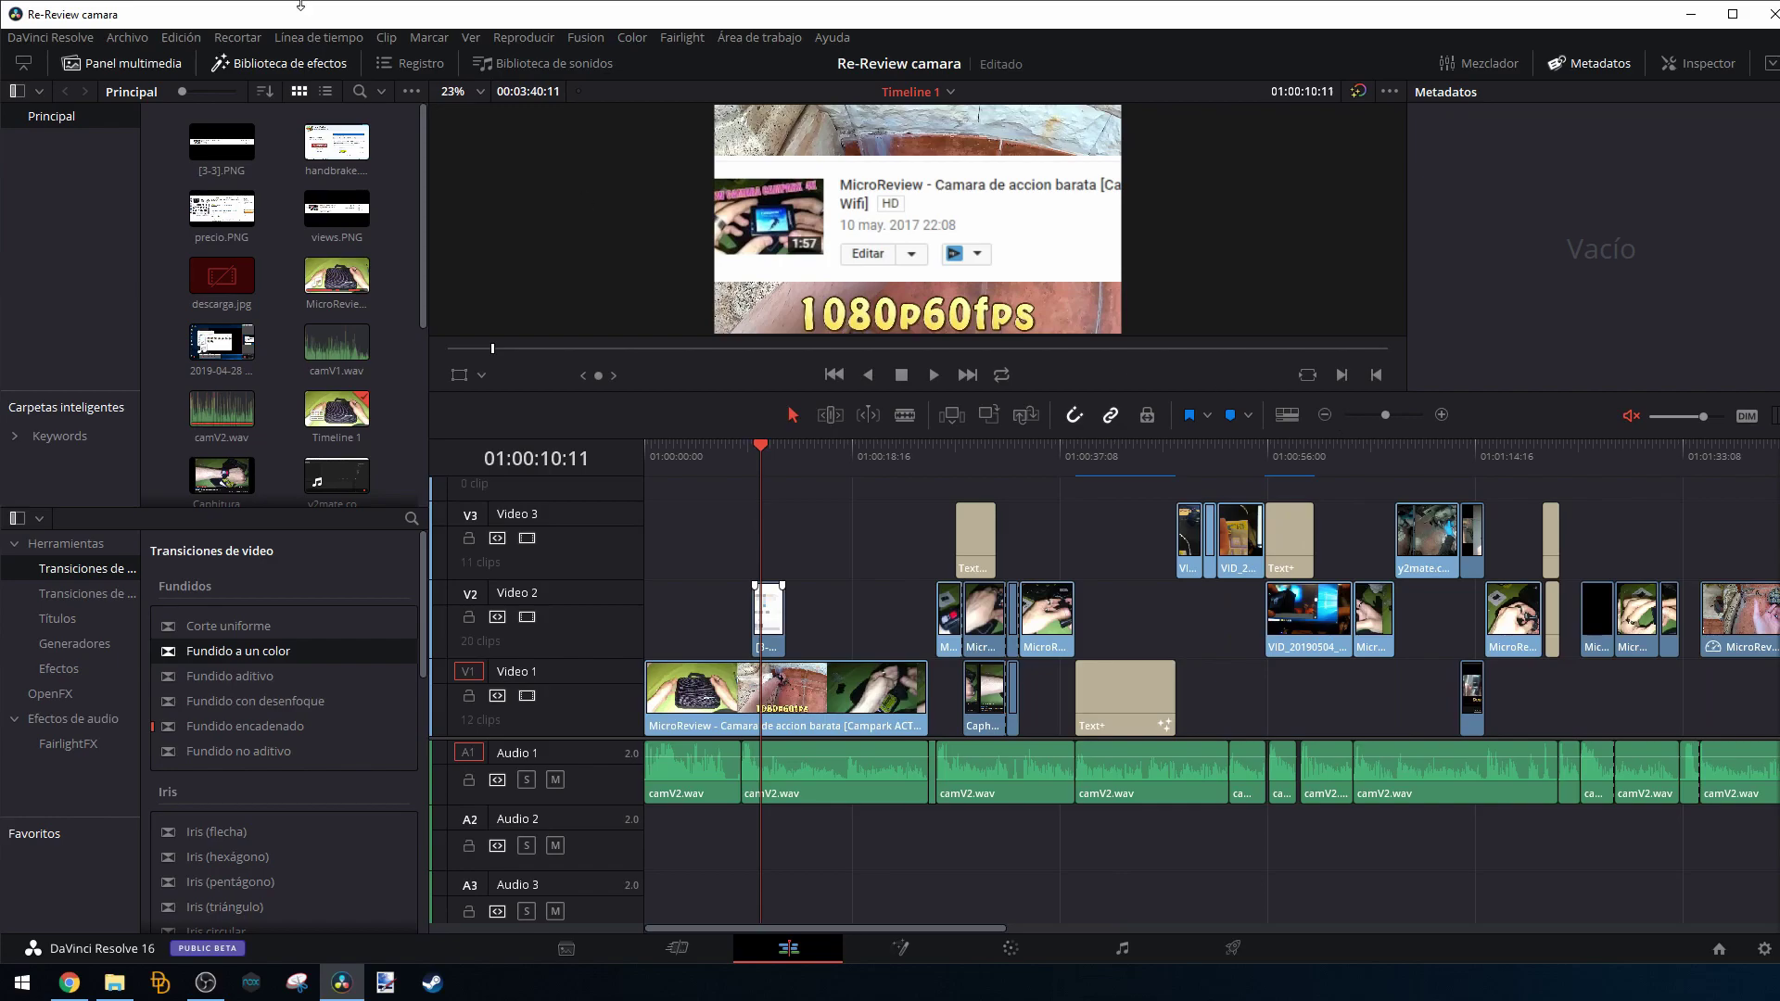
Drag precio.PNG from the Media Pool onto Video 3 at the playhead, checking the render cache menu.
left_click(522, 37)
mouse_move(650, 128)
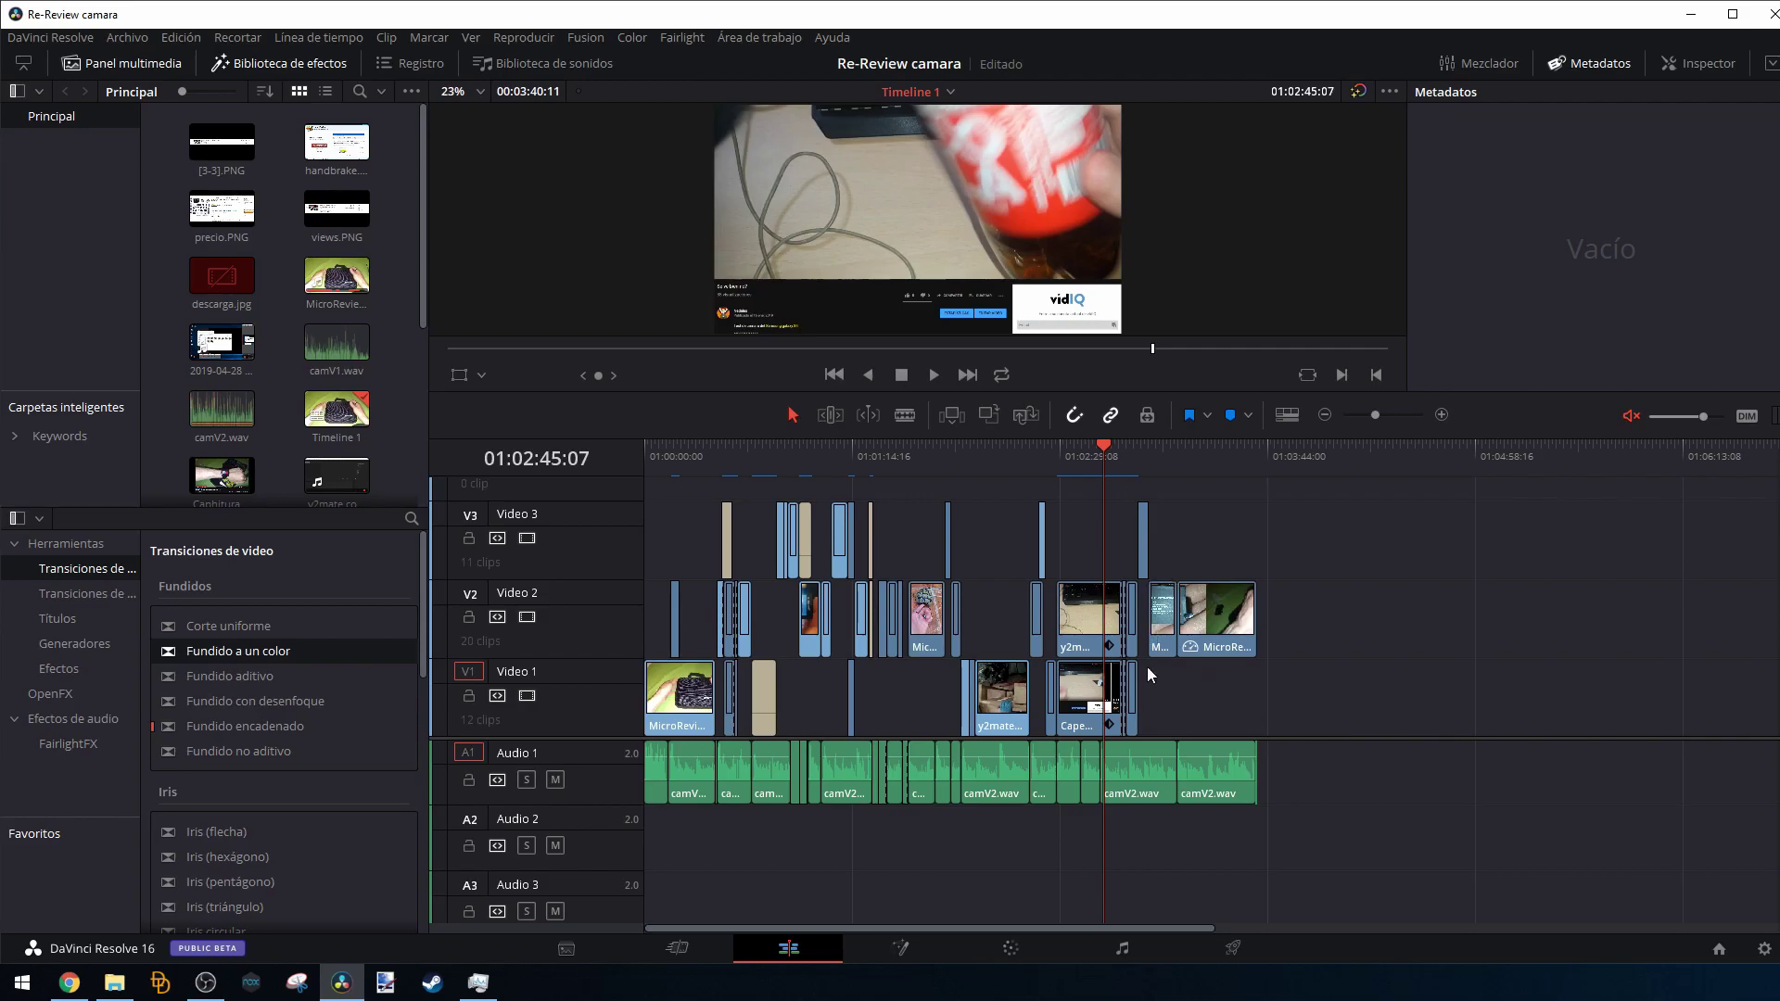
left_click_drag(221, 209, 1098, 556)
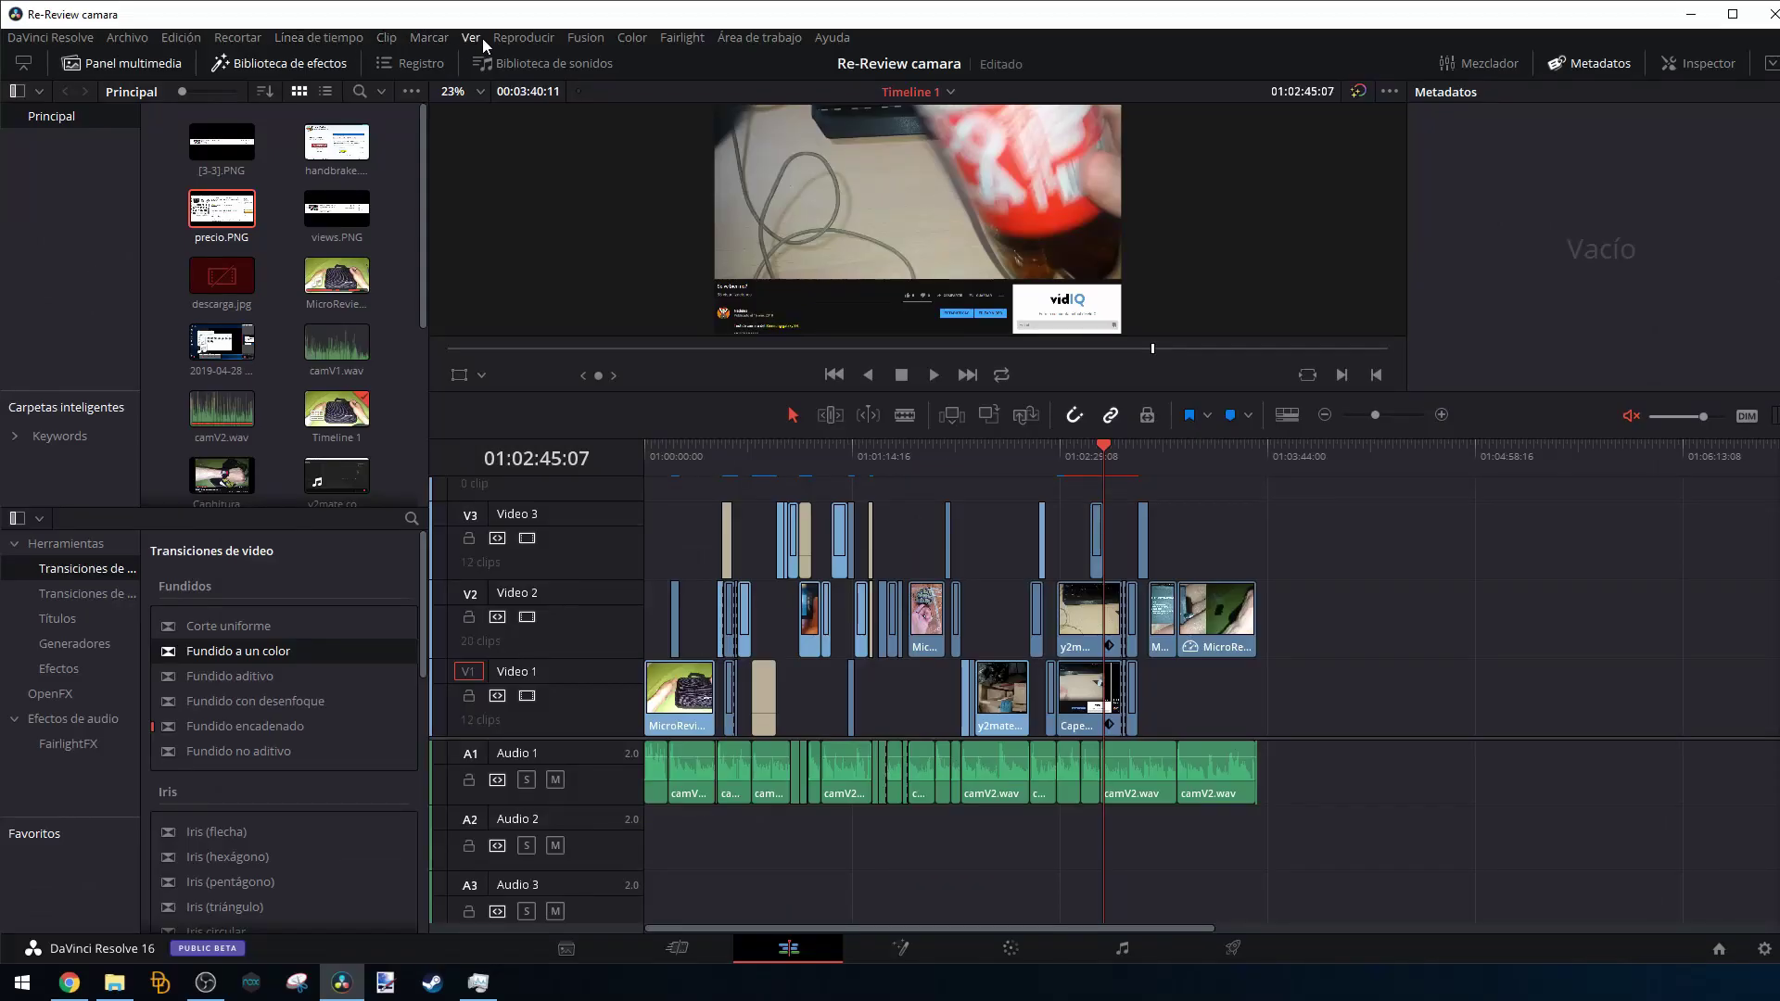
left_click(496, 39)
mouse_move(649, 128)
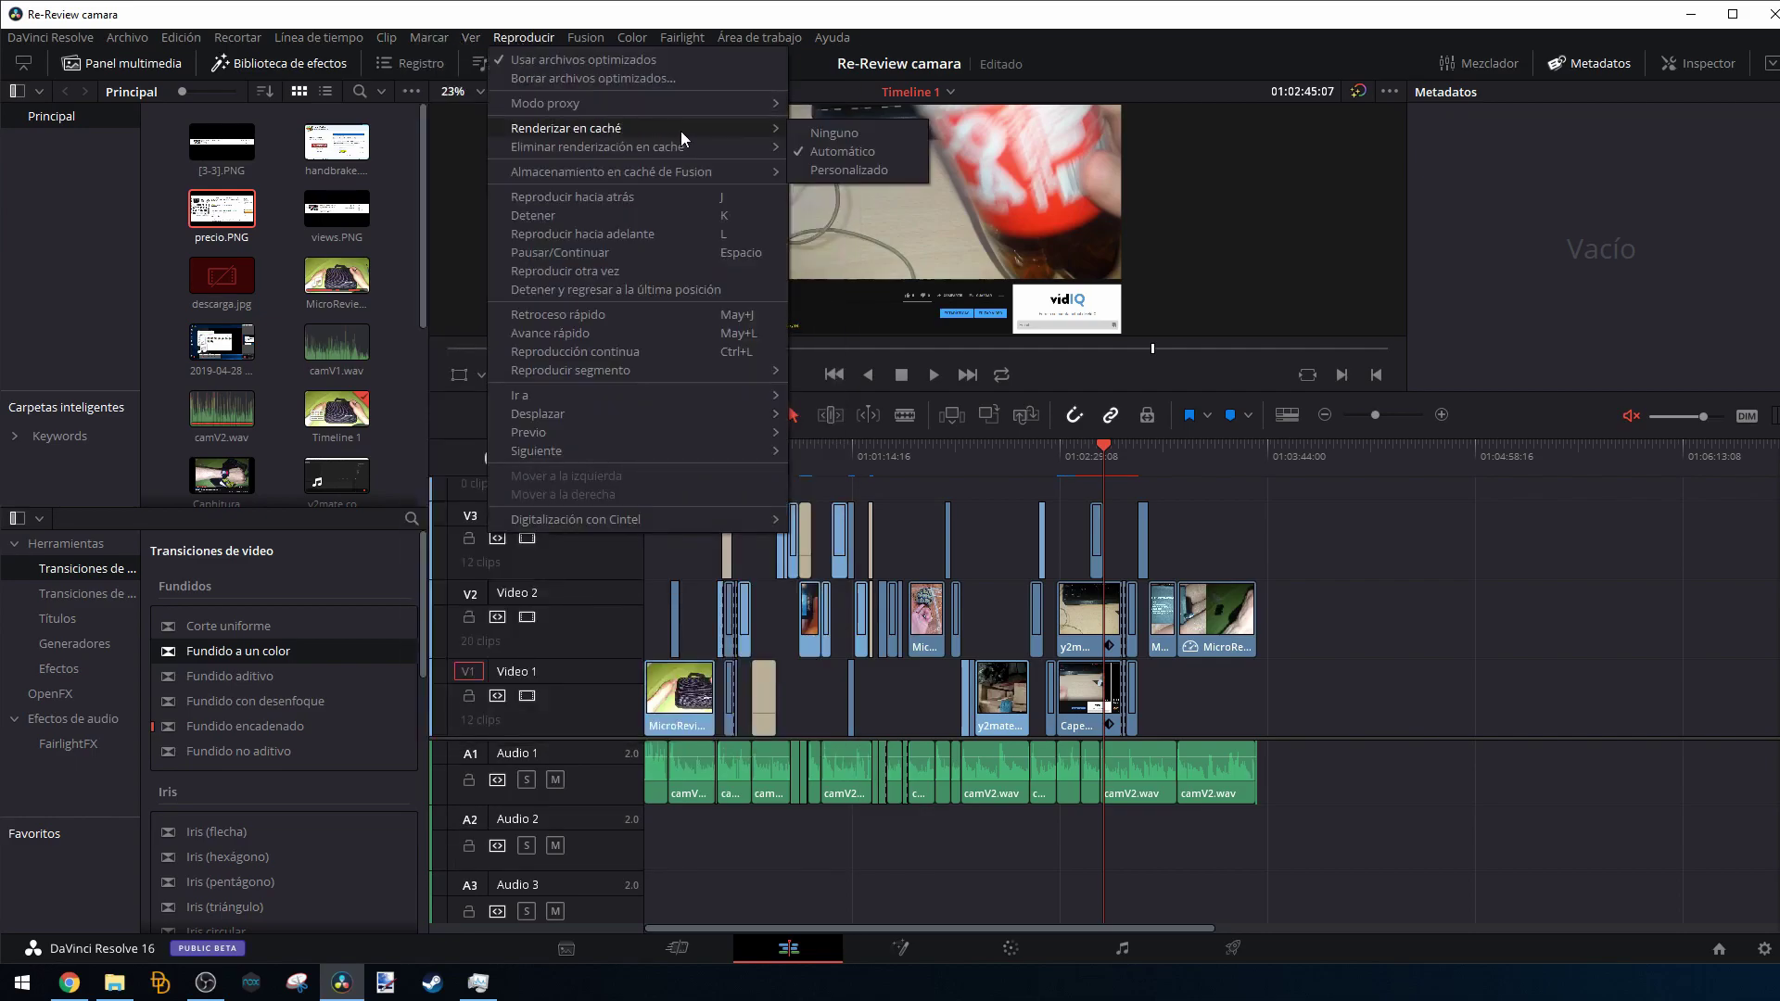
Set render caching to Personalizado, then ripple-delete precio.PNG and undo it.
left_click(846, 170)
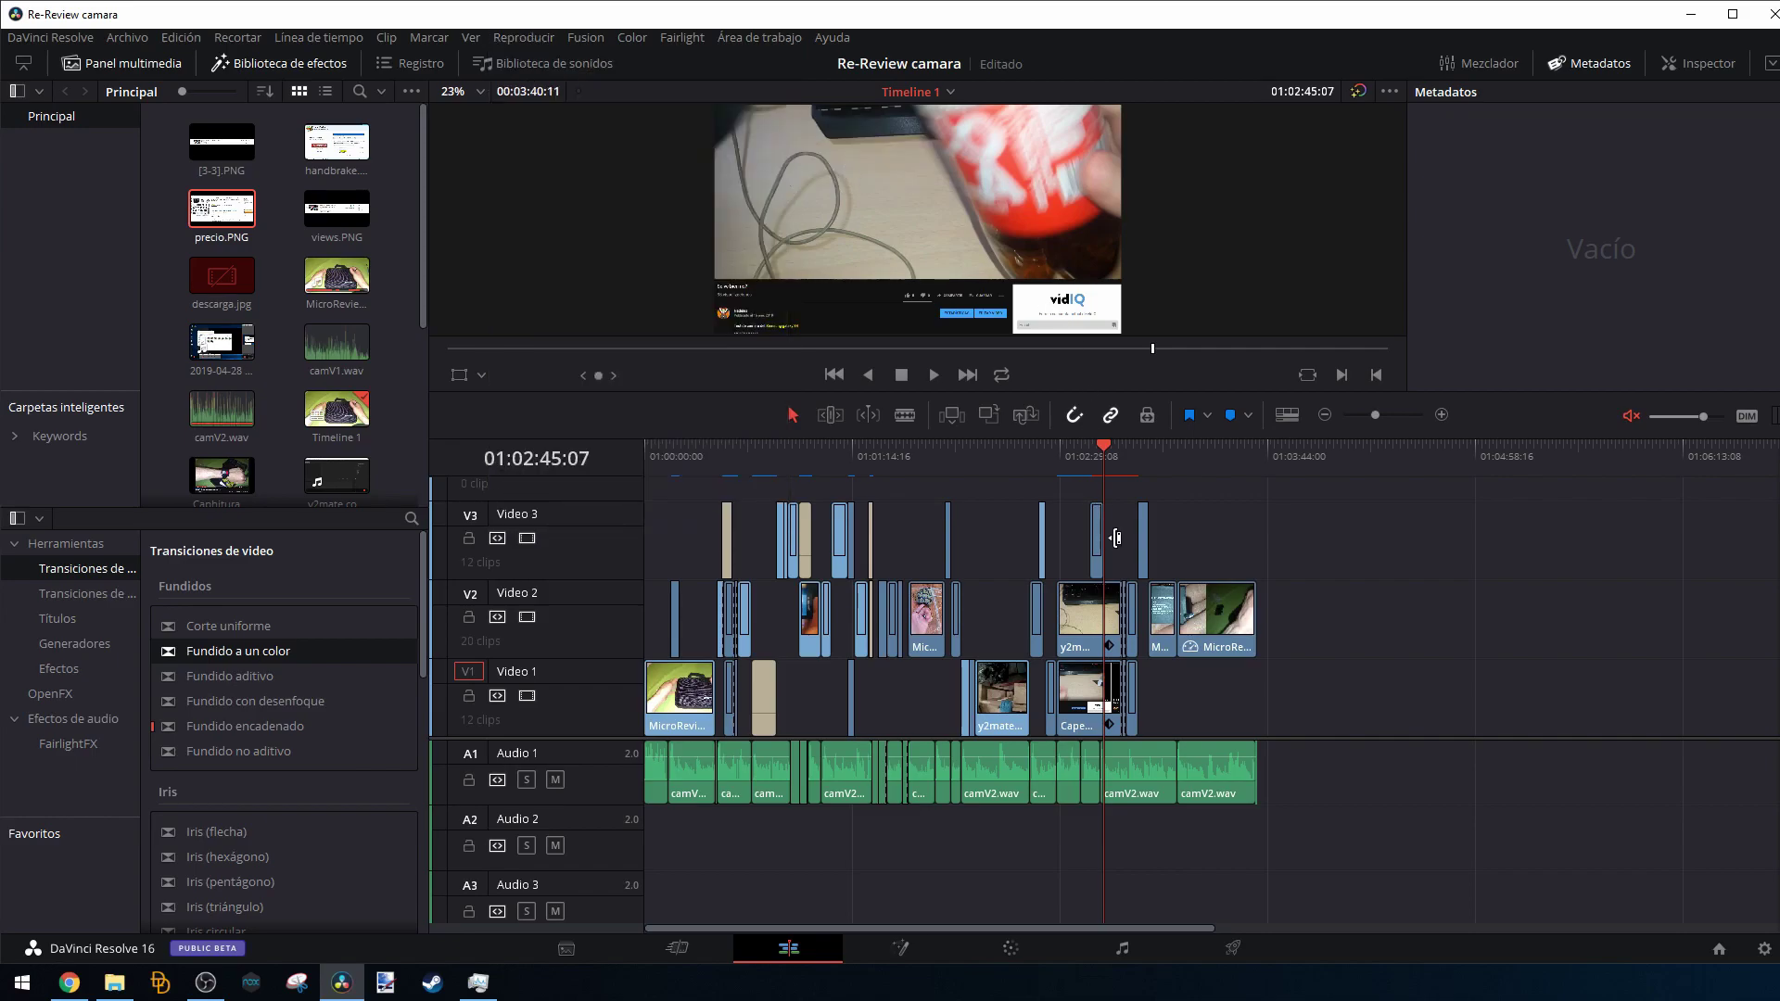
left_click(1088, 541)
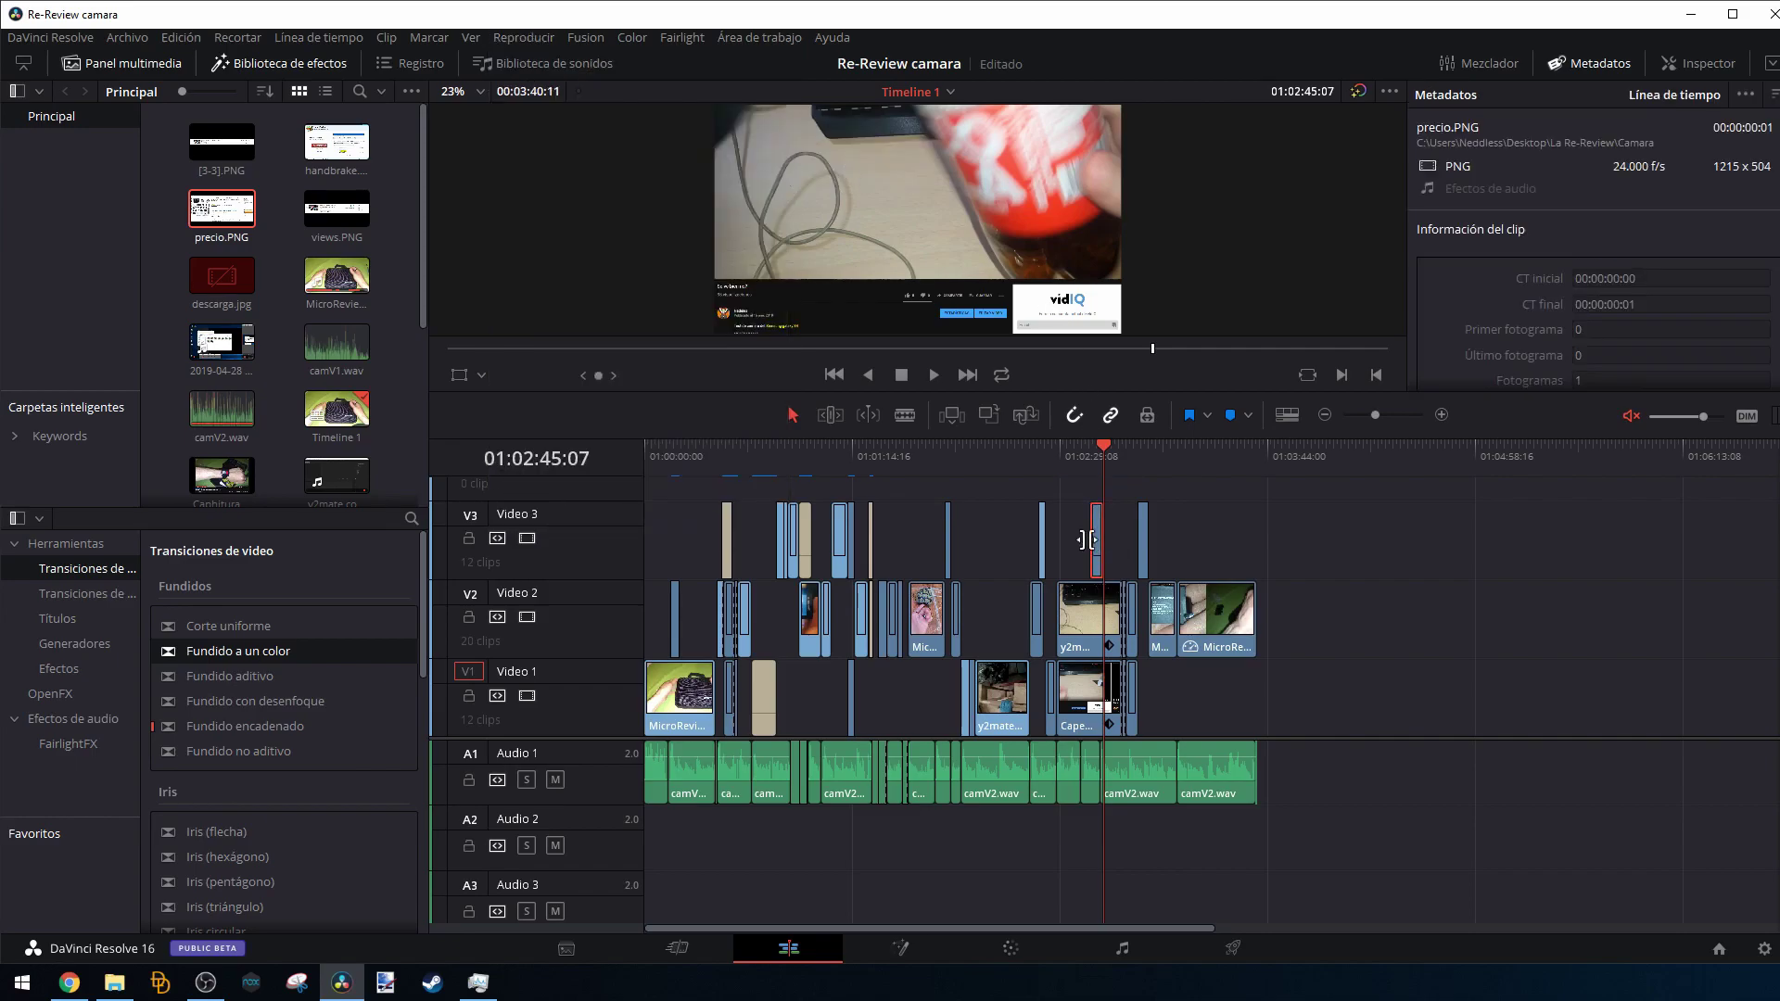
key("Delete")
key("ctrl+z")
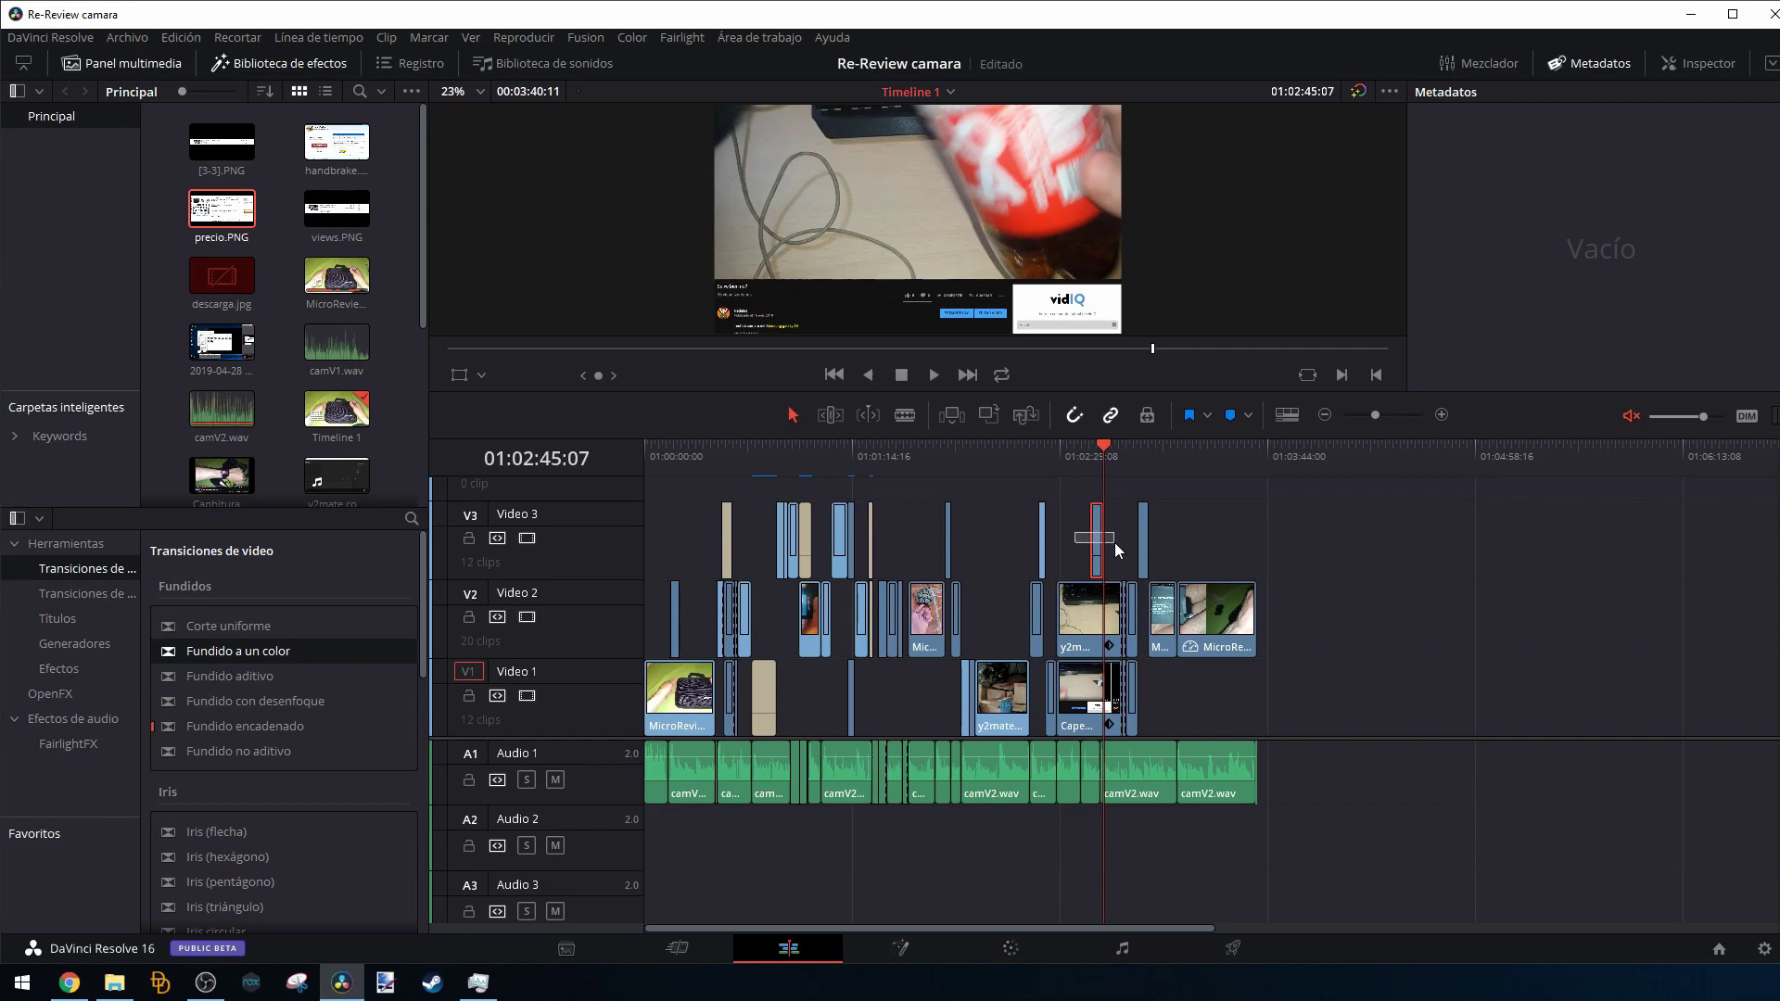
Remove precio.PNG from Video 3 leaving a gap, and move the playhead to 01:00:00:00.
left_click(1113, 545)
key("BackSpace")
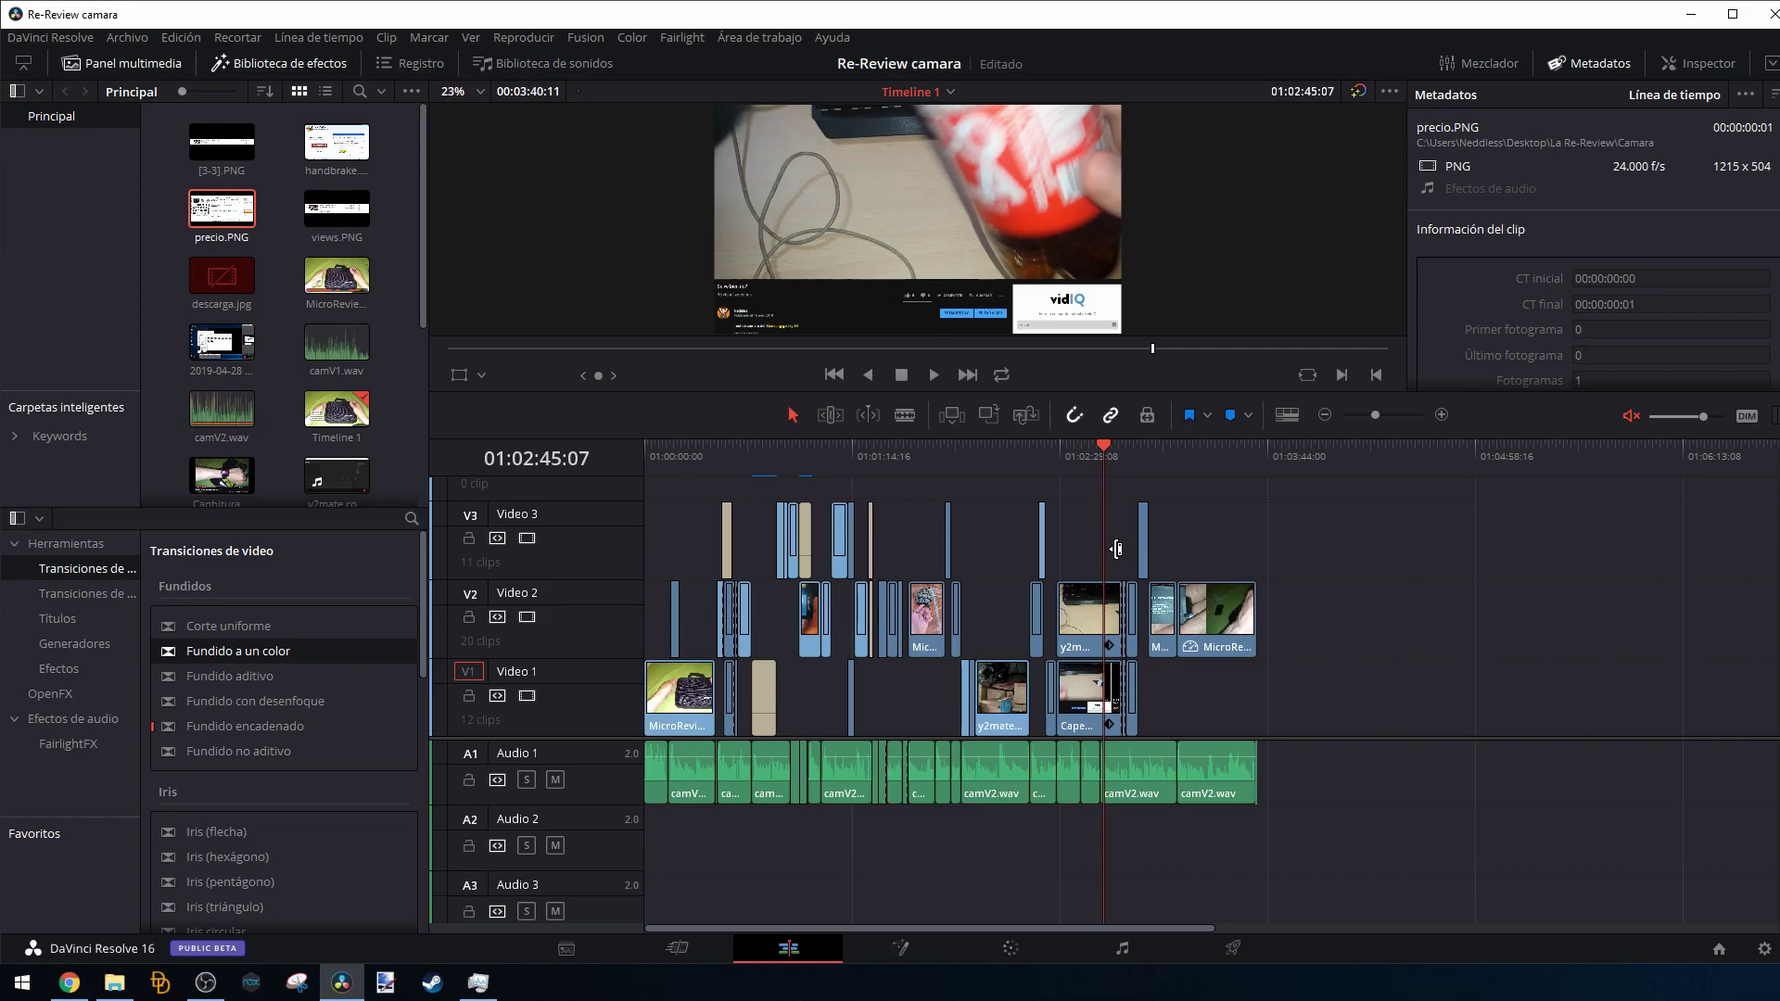
left_click_drag(715, 455, 646, 457)
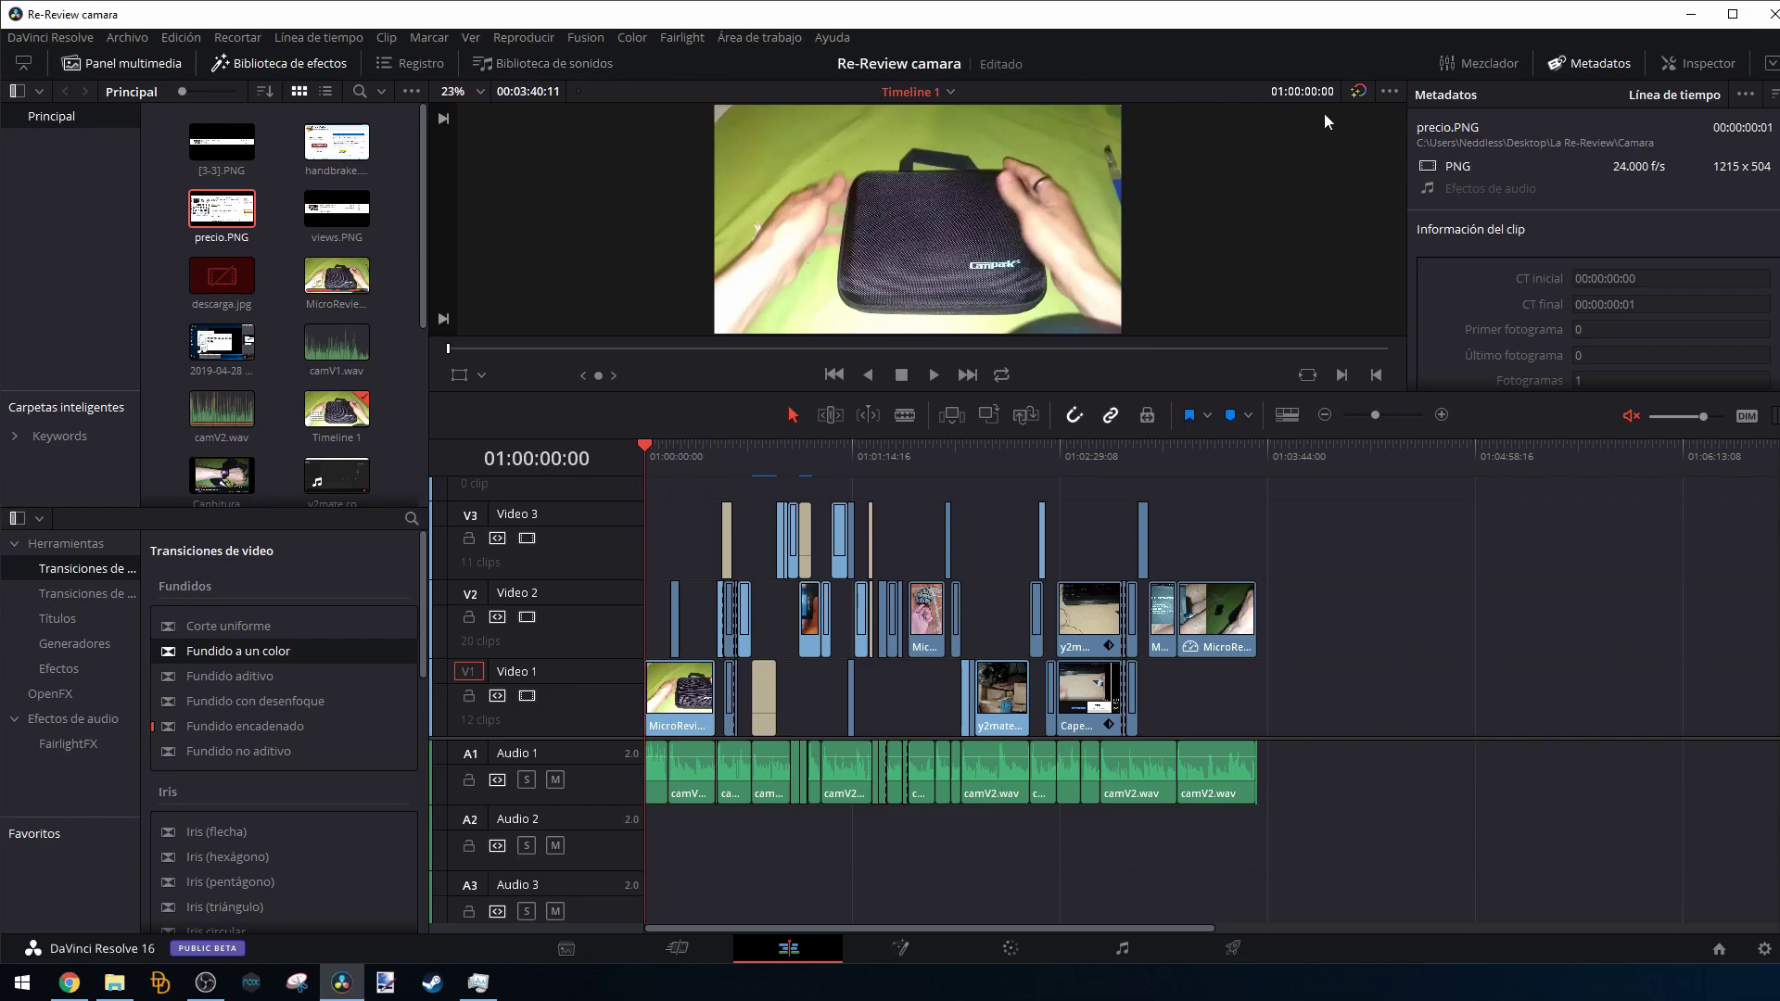
Turn off the viewer's Mostrar todos los fotogramas option, then bring up the Archivo menu.
left_click(1389, 93)
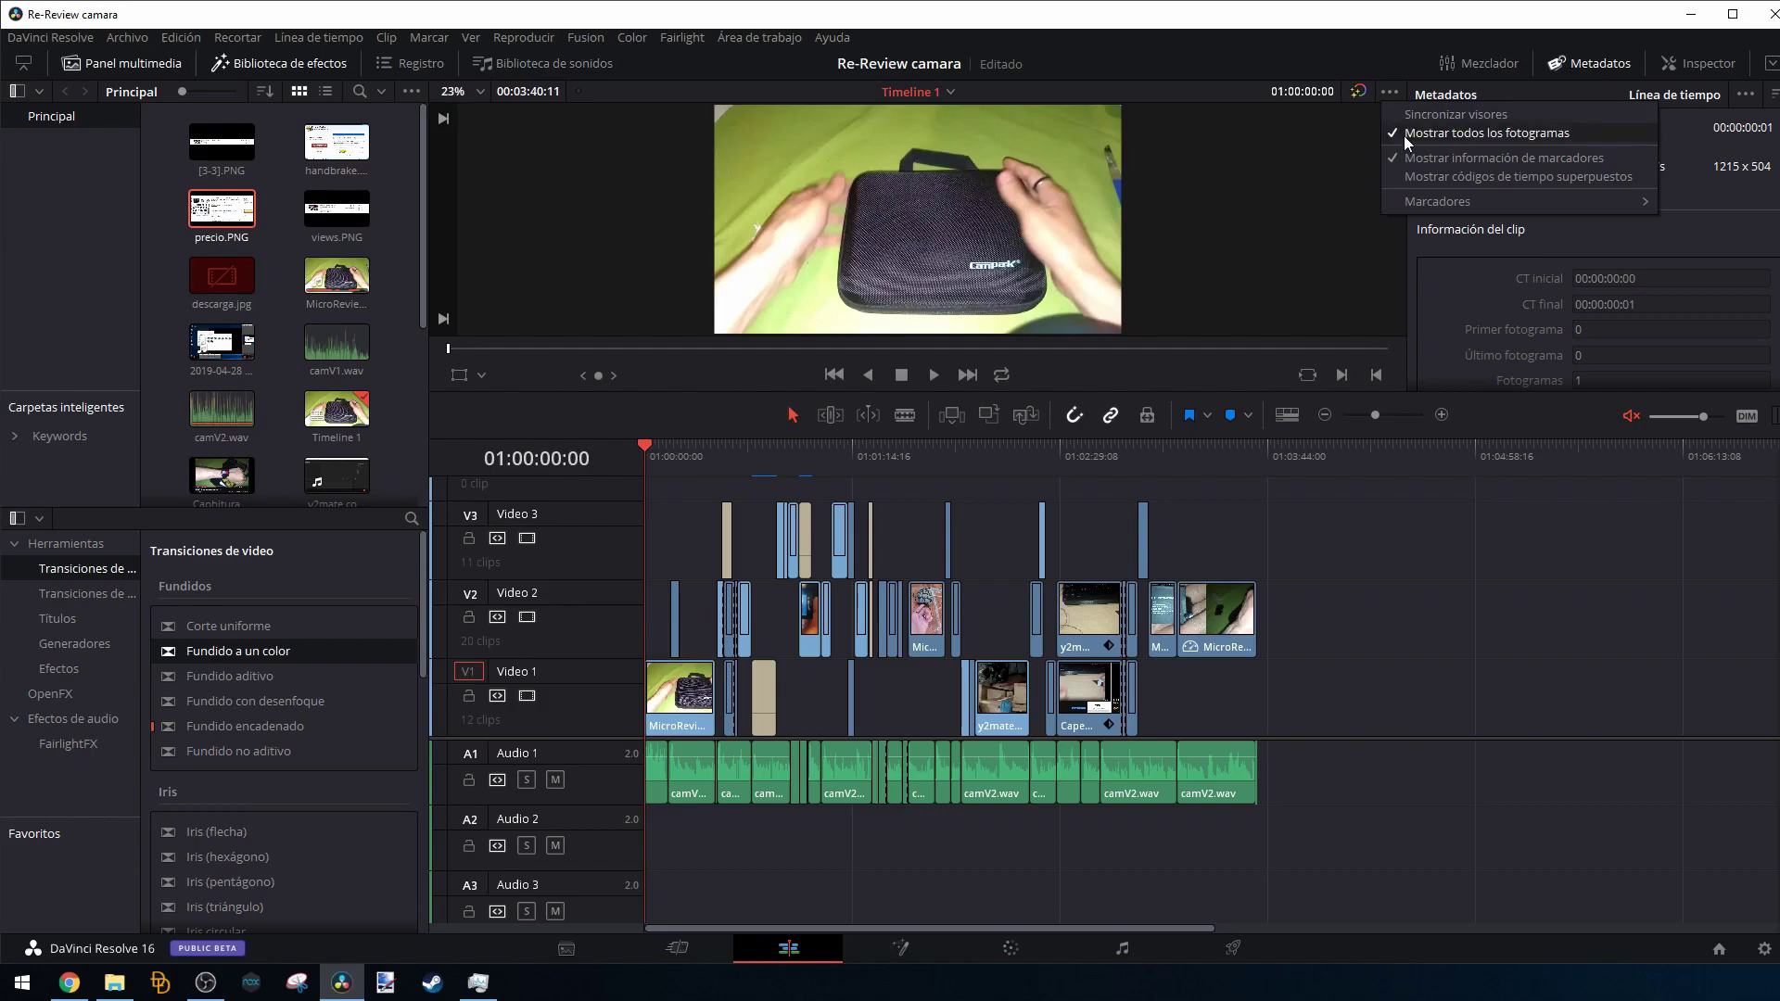
left_click(1404, 136)
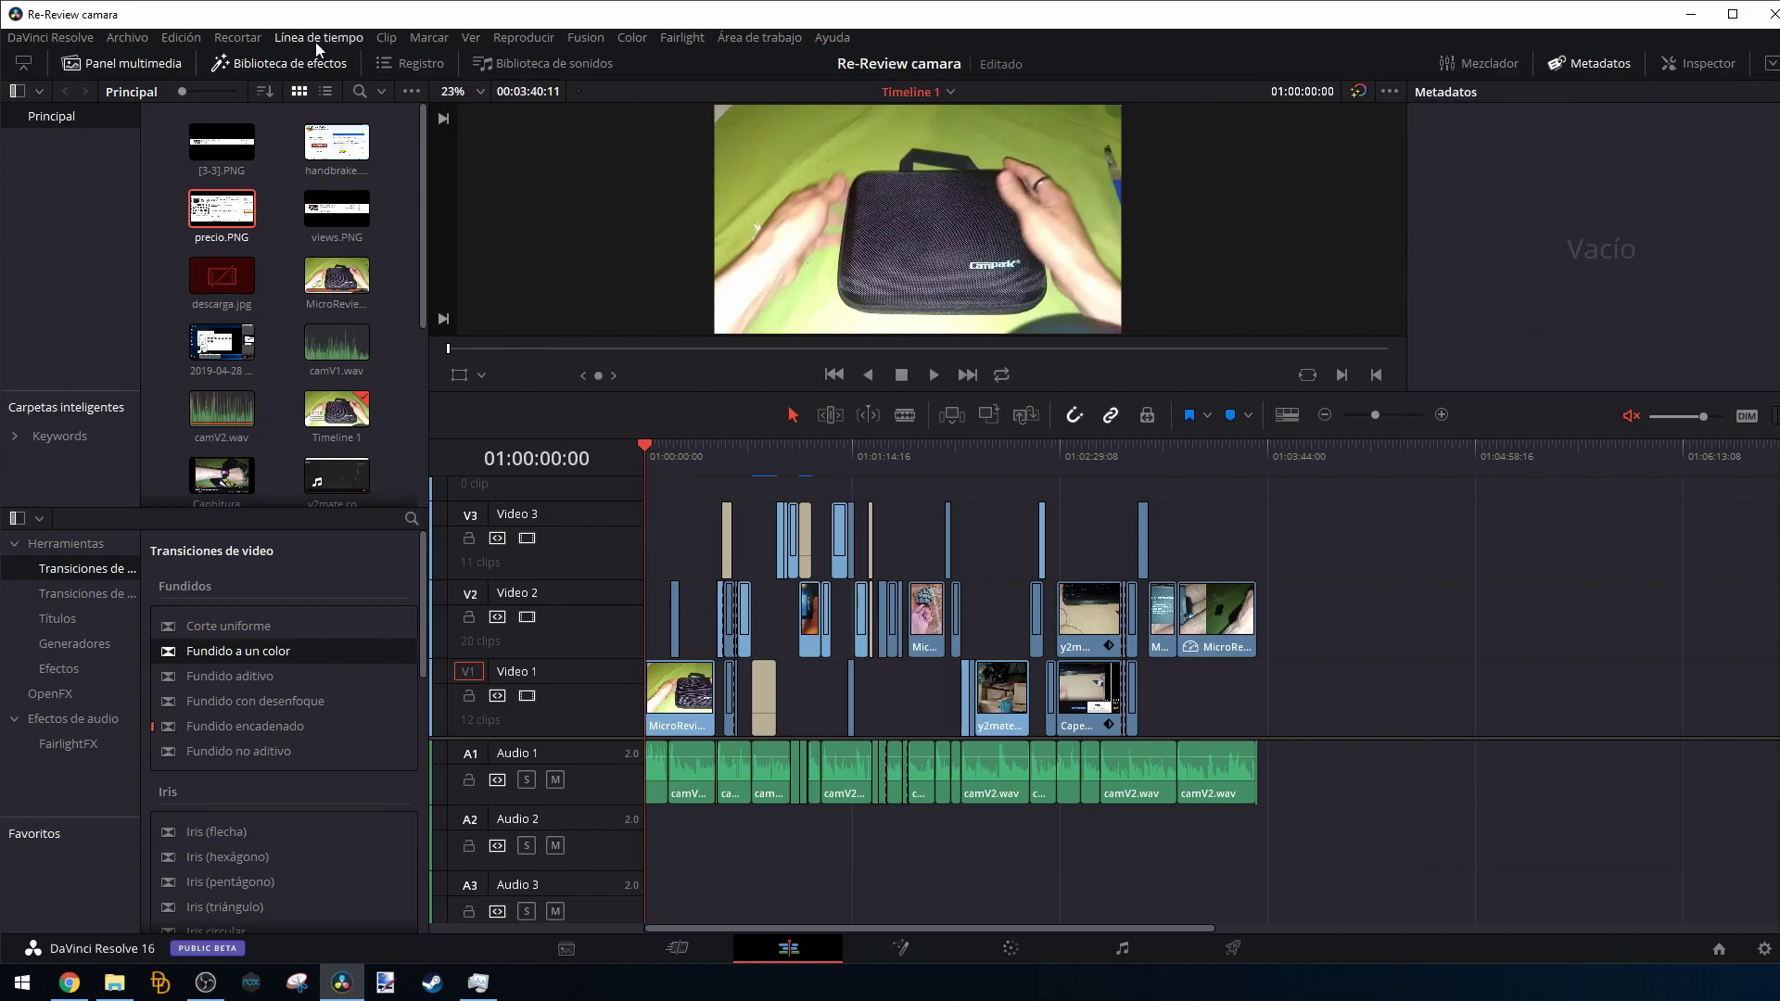
left_click(135, 41)
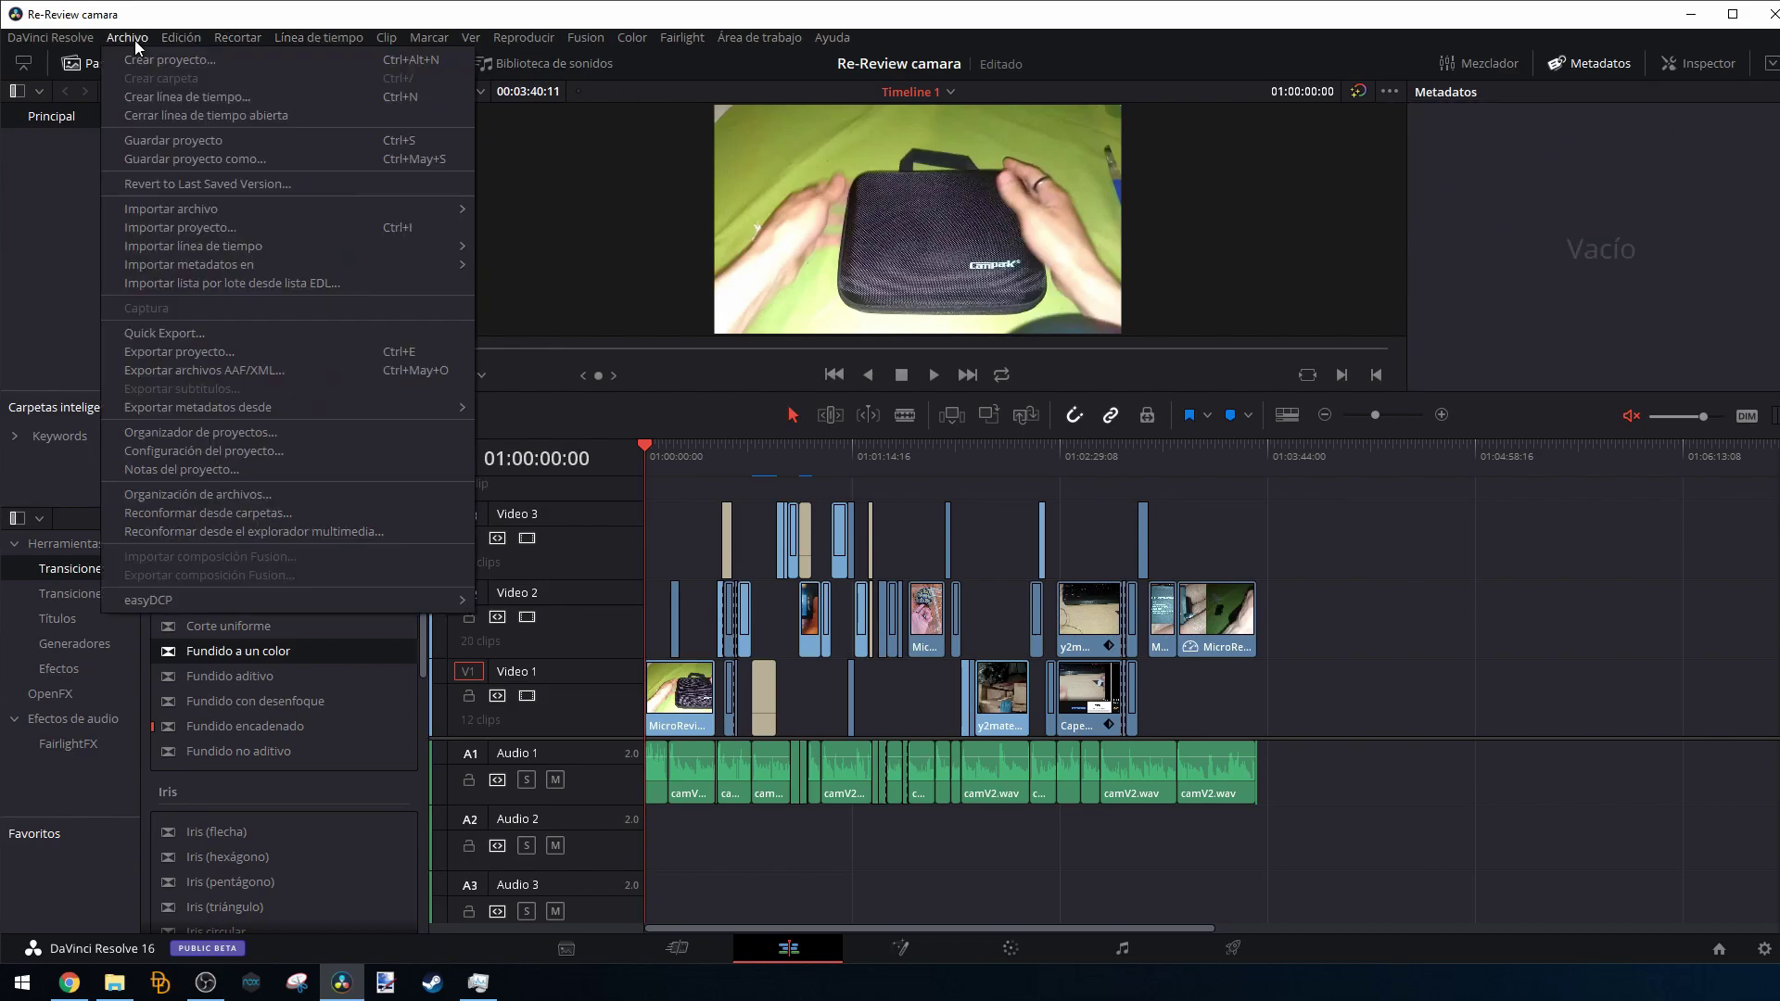
Preview Quick Export and cancel it, then open Configuración del proyecto from Archivo.
left_click(181, 332)
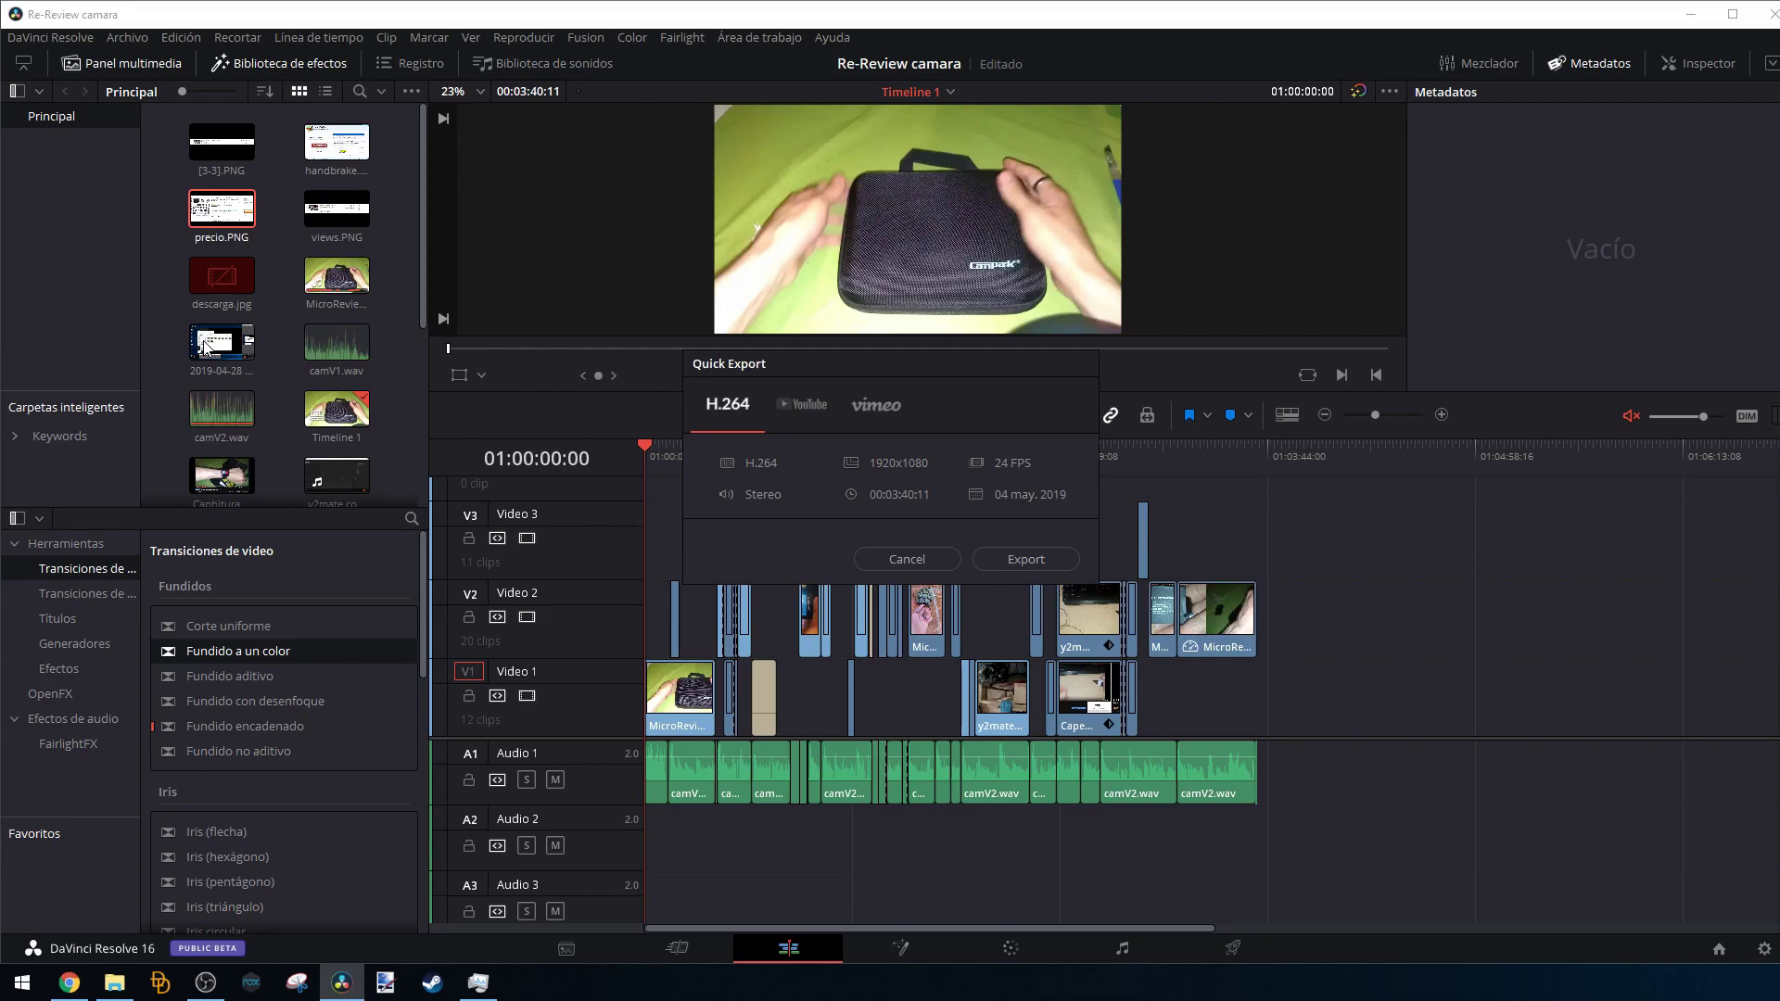
left_click(906, 560)
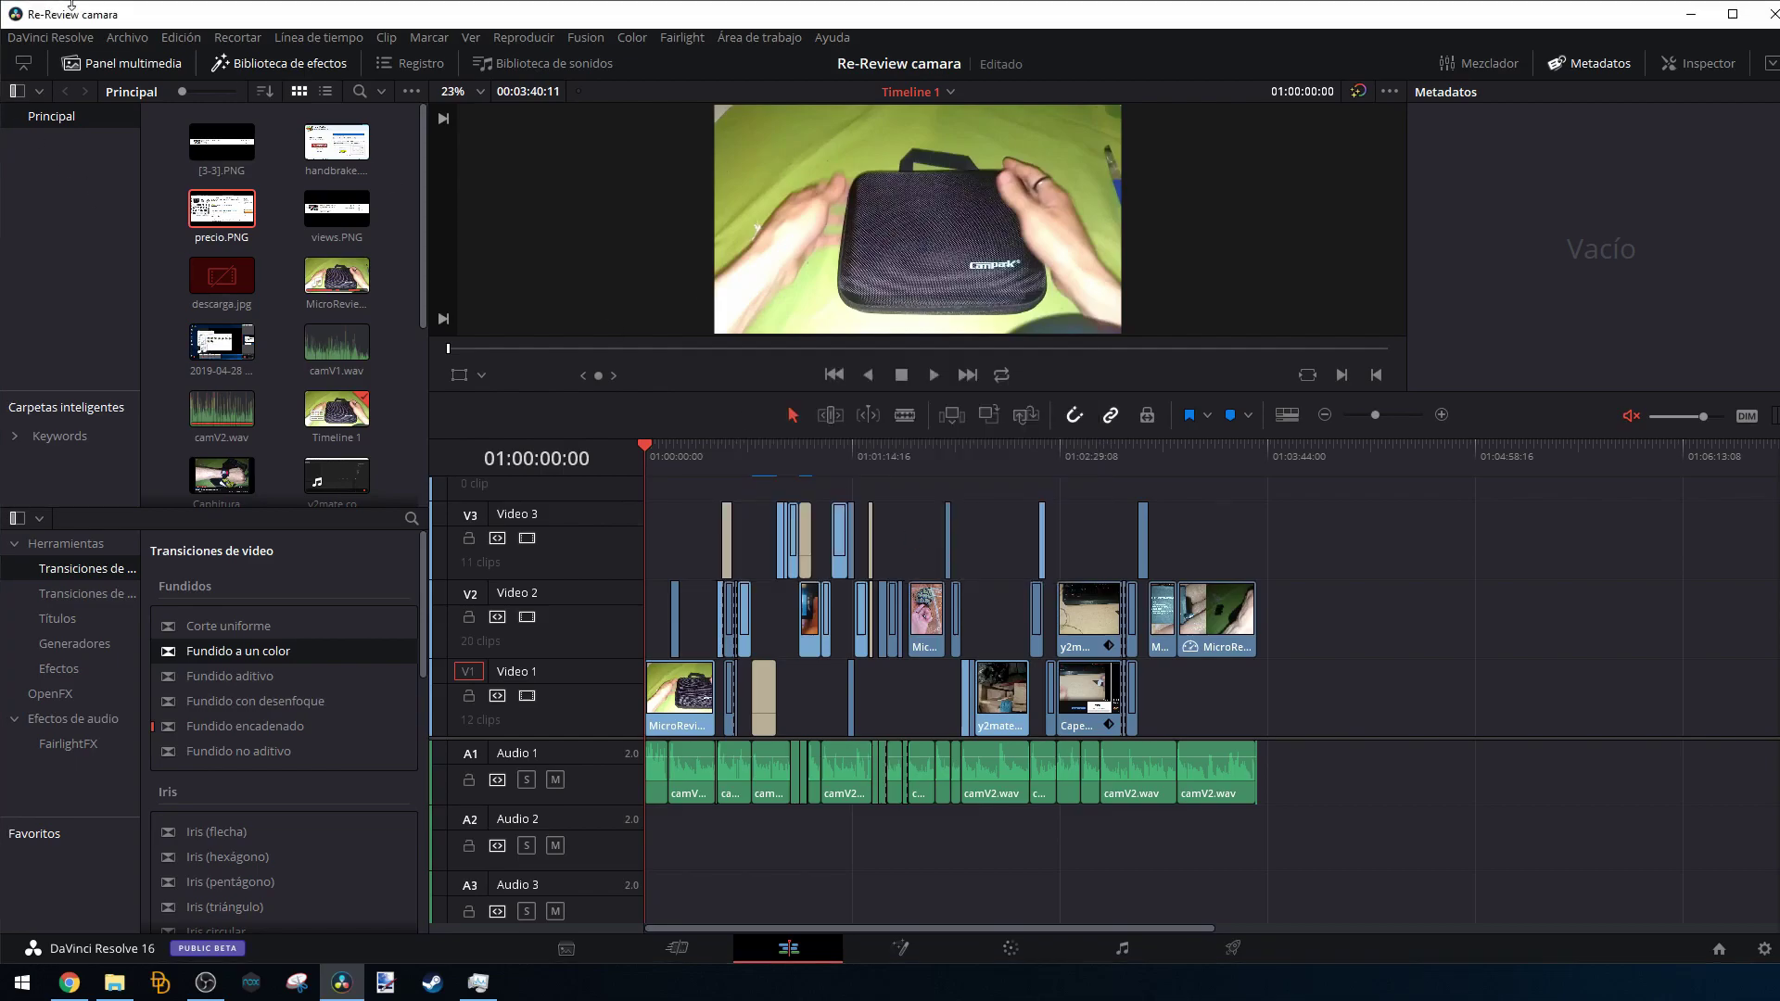
left_click(124, 39)
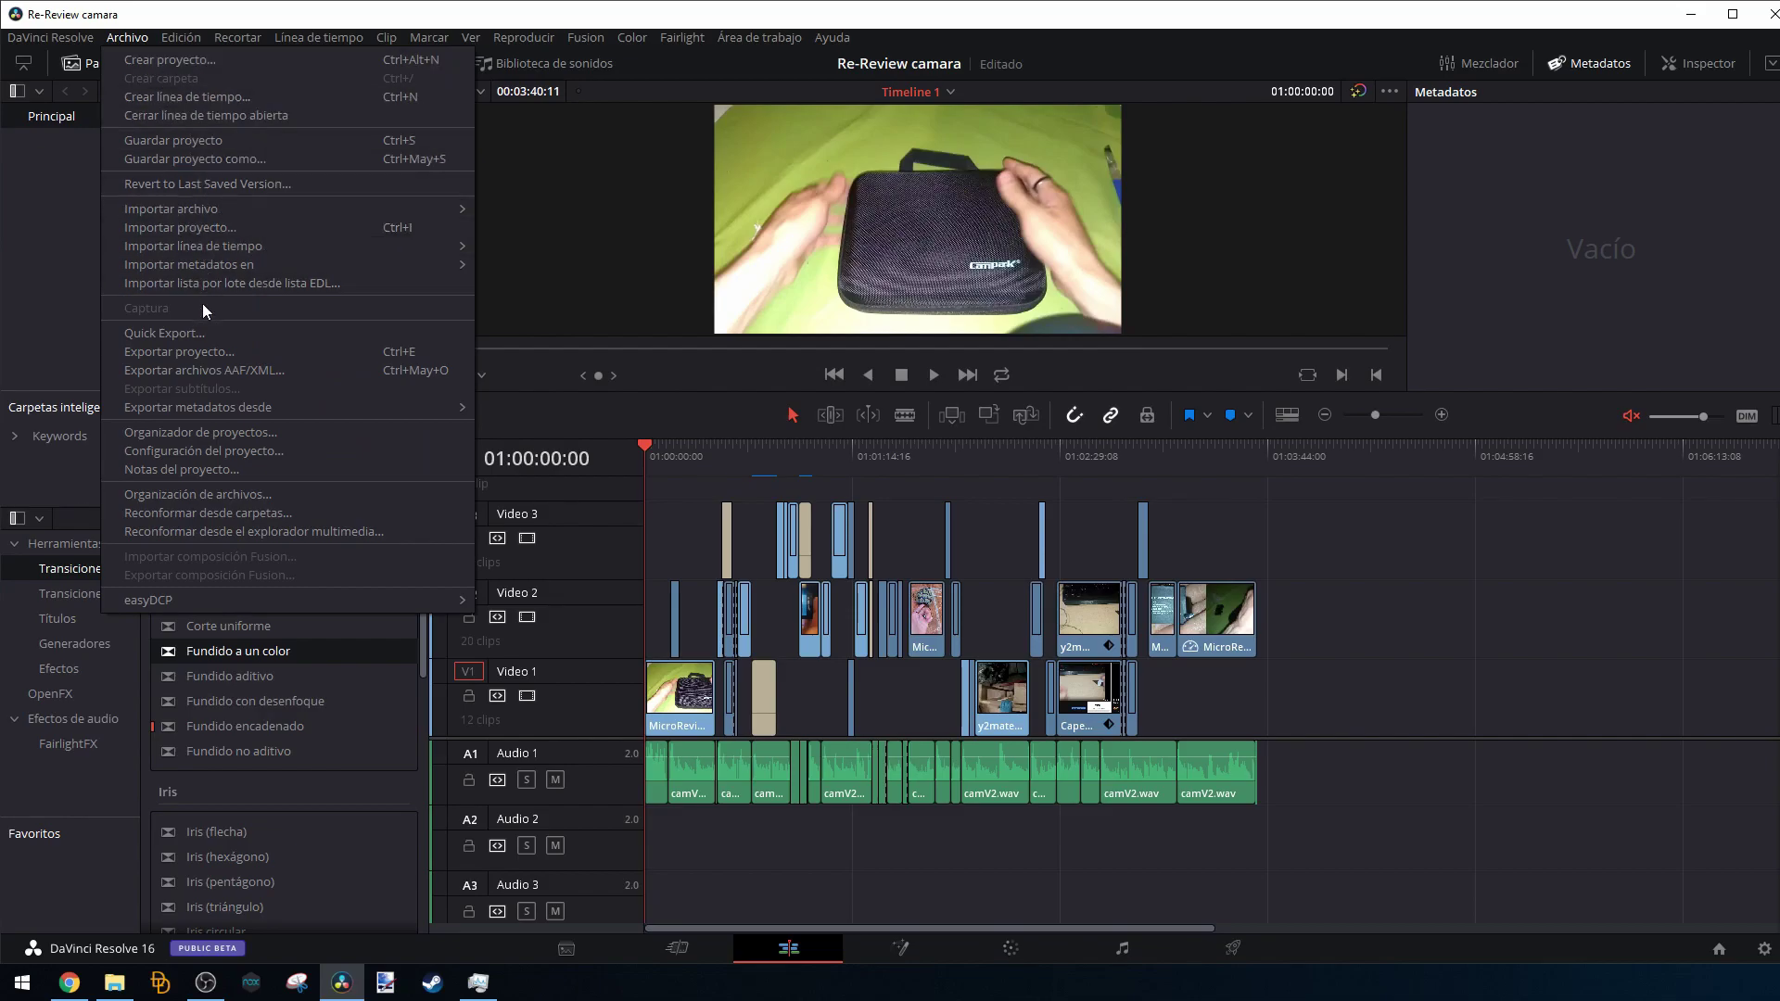
left_click(213, 452)
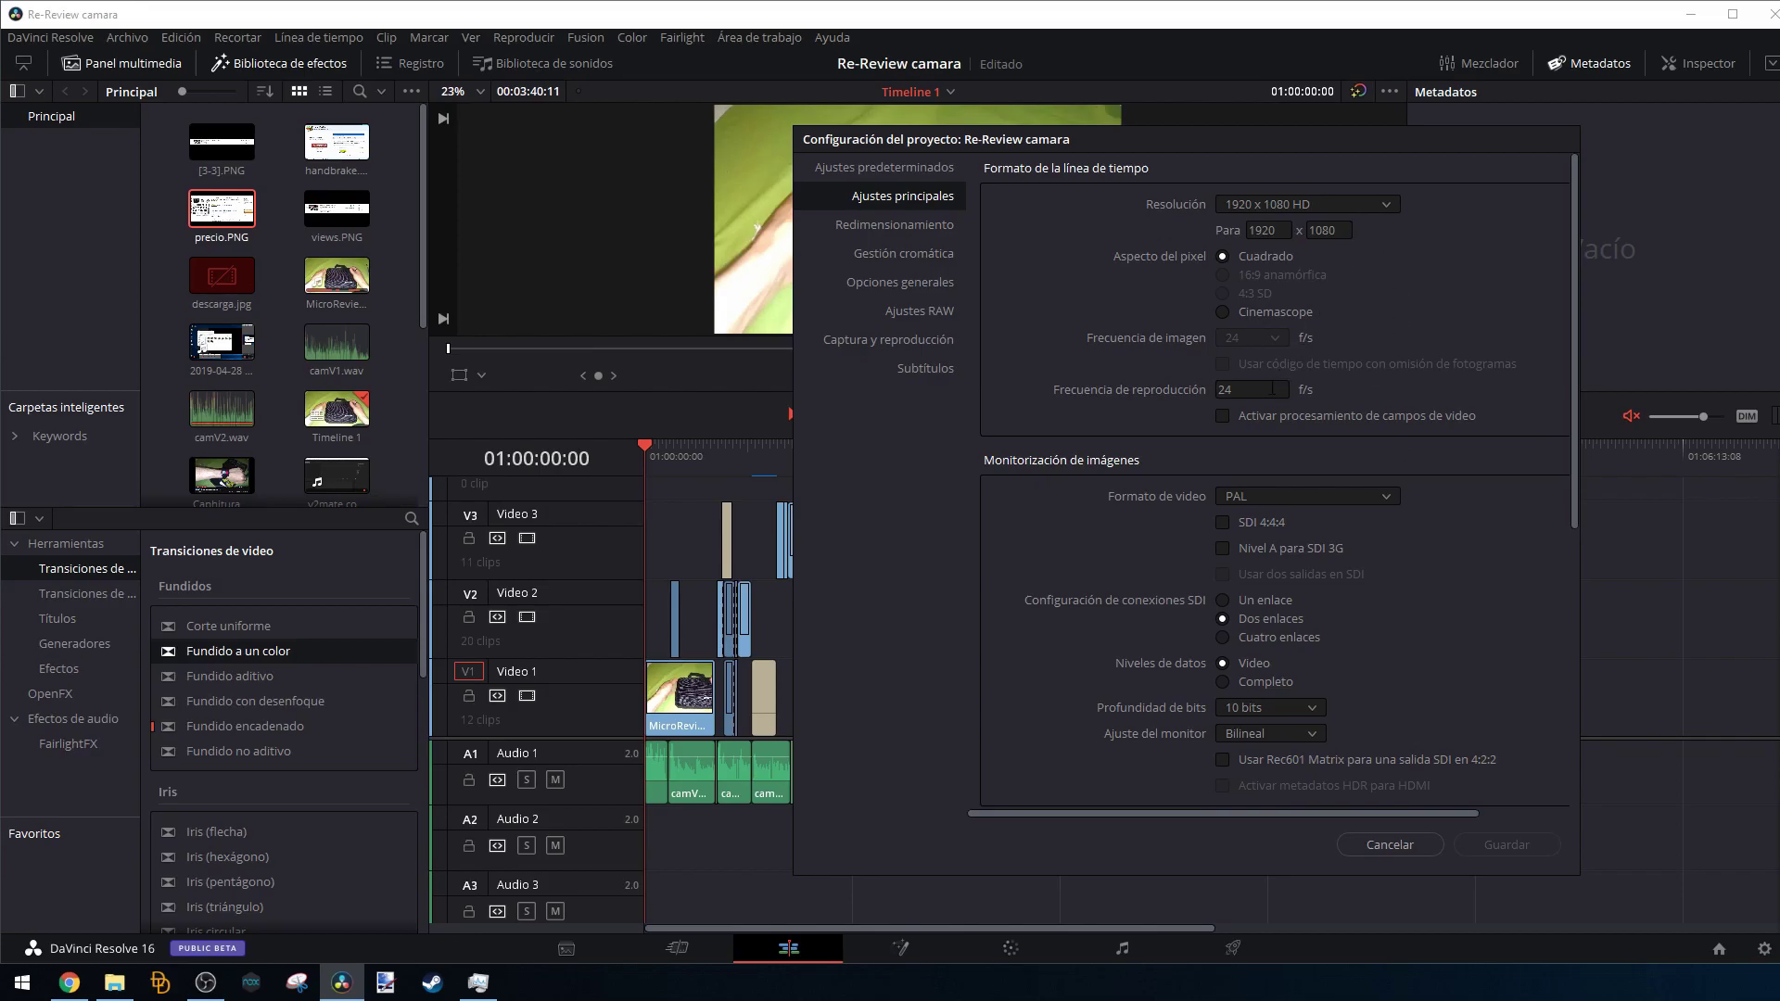
Close Configuración del proyecto with Cancelar, leaving the 1920 x 1080, 24 fps settings unchanged.
left_click(1428, 839)
Go to the Deliver page, briefly returning to the Edit page and back.
left_click(1233, 948)
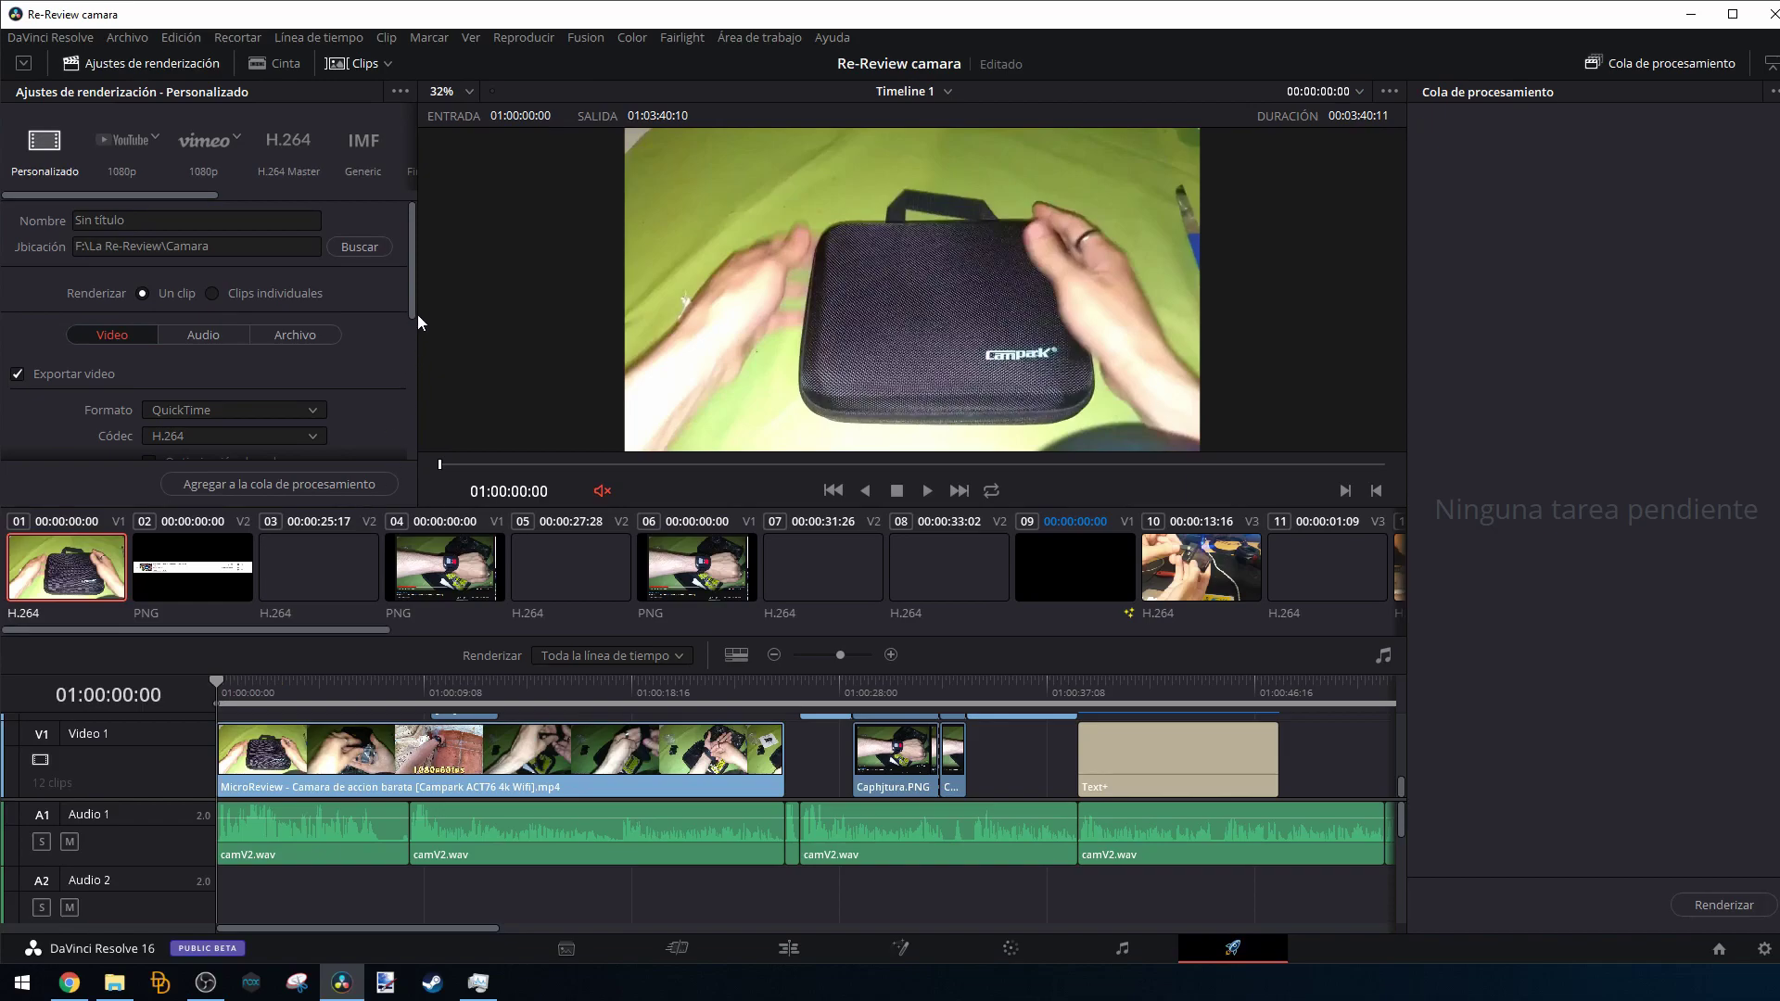
scroll(414, 293, "down", 5)
scroll(392, 347, "up", 4)
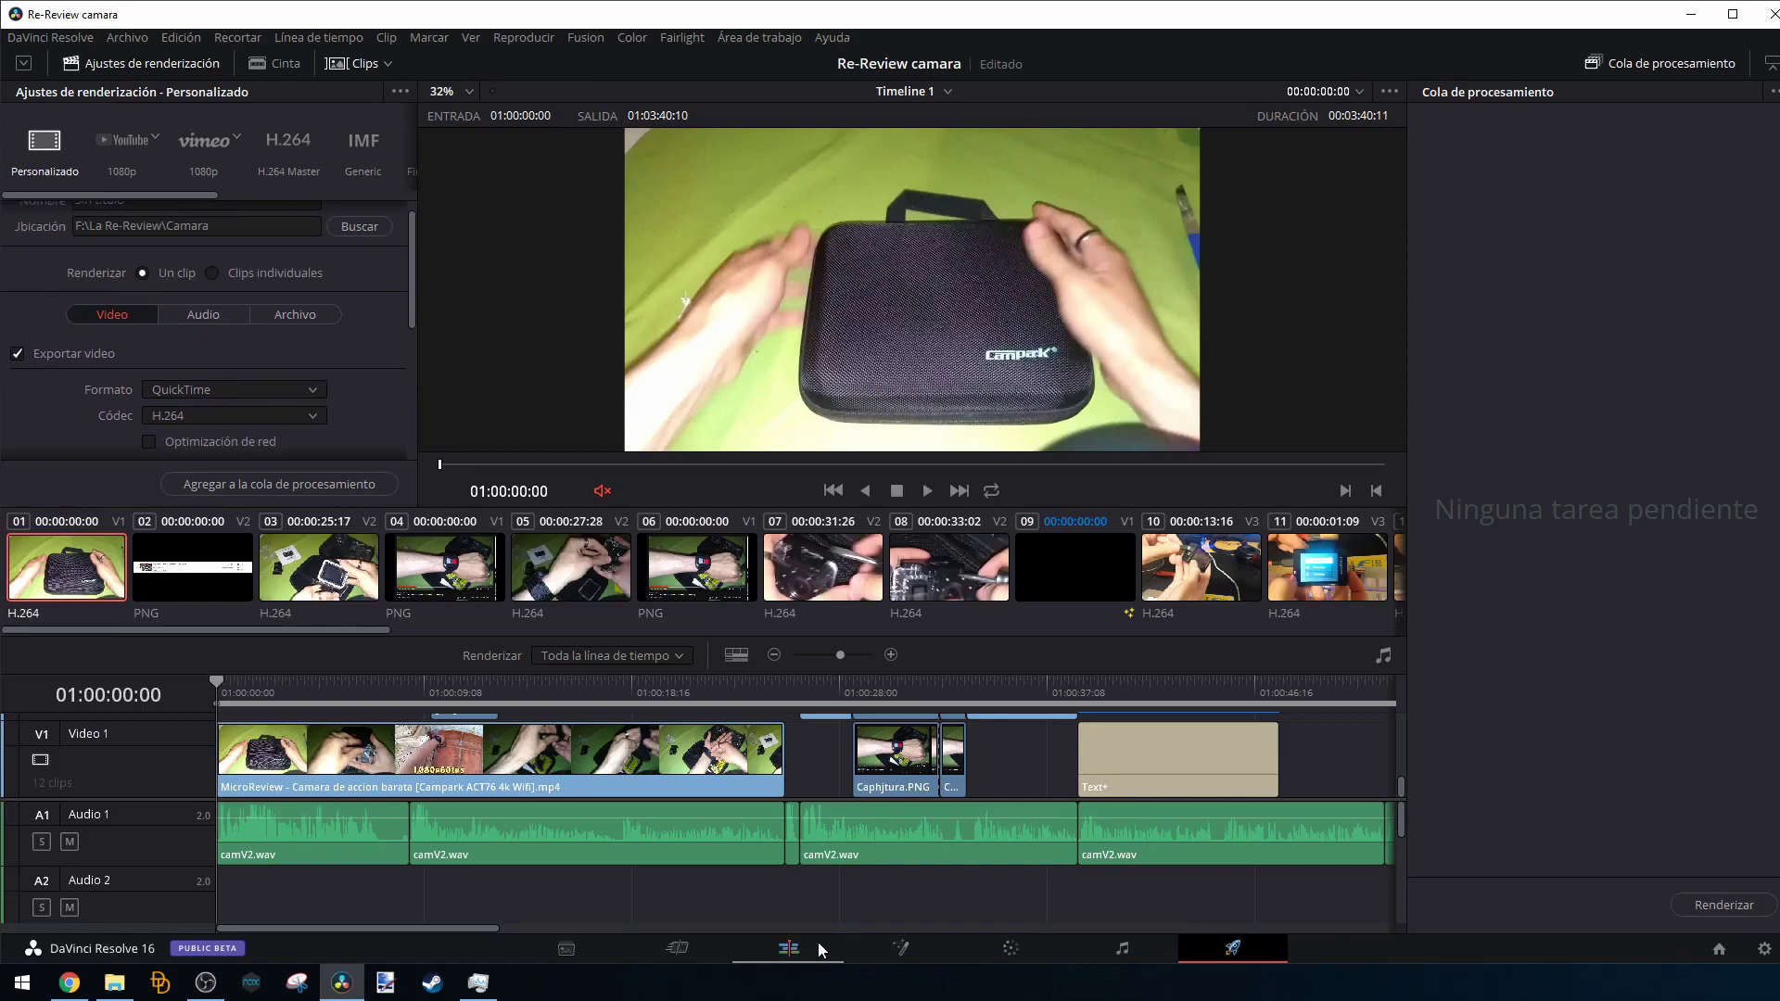
left_click(924, 943)
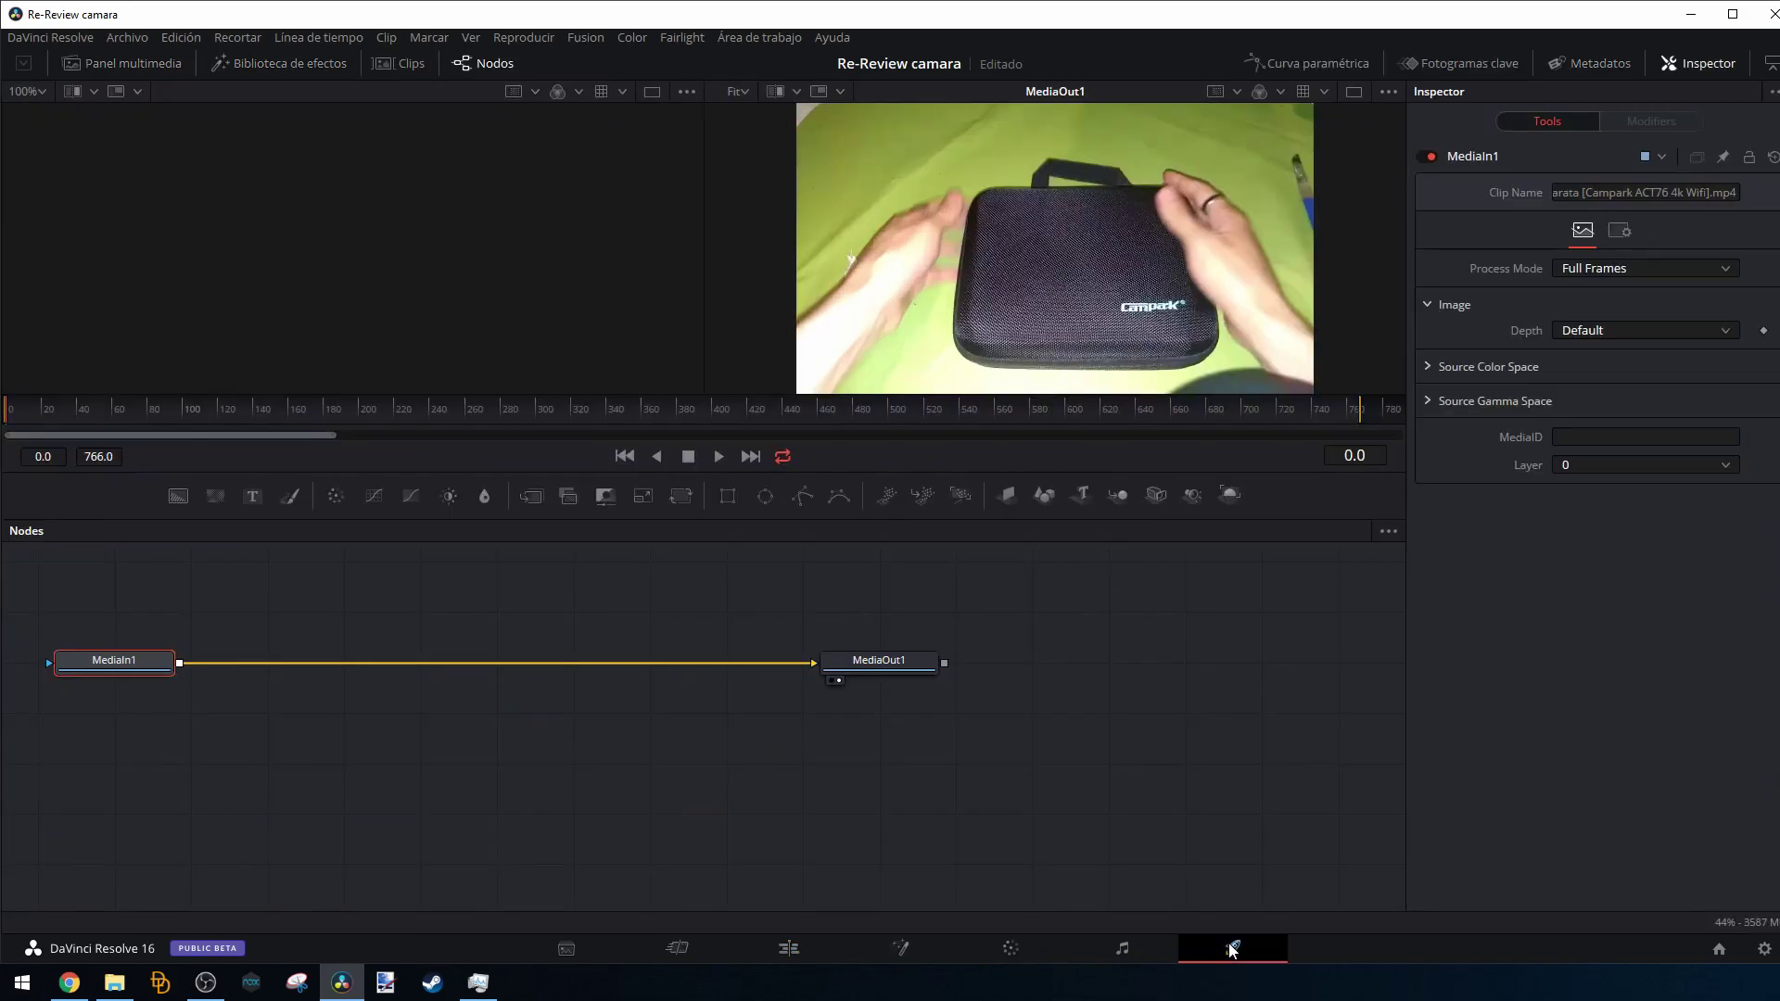
left_click(1233, 955)
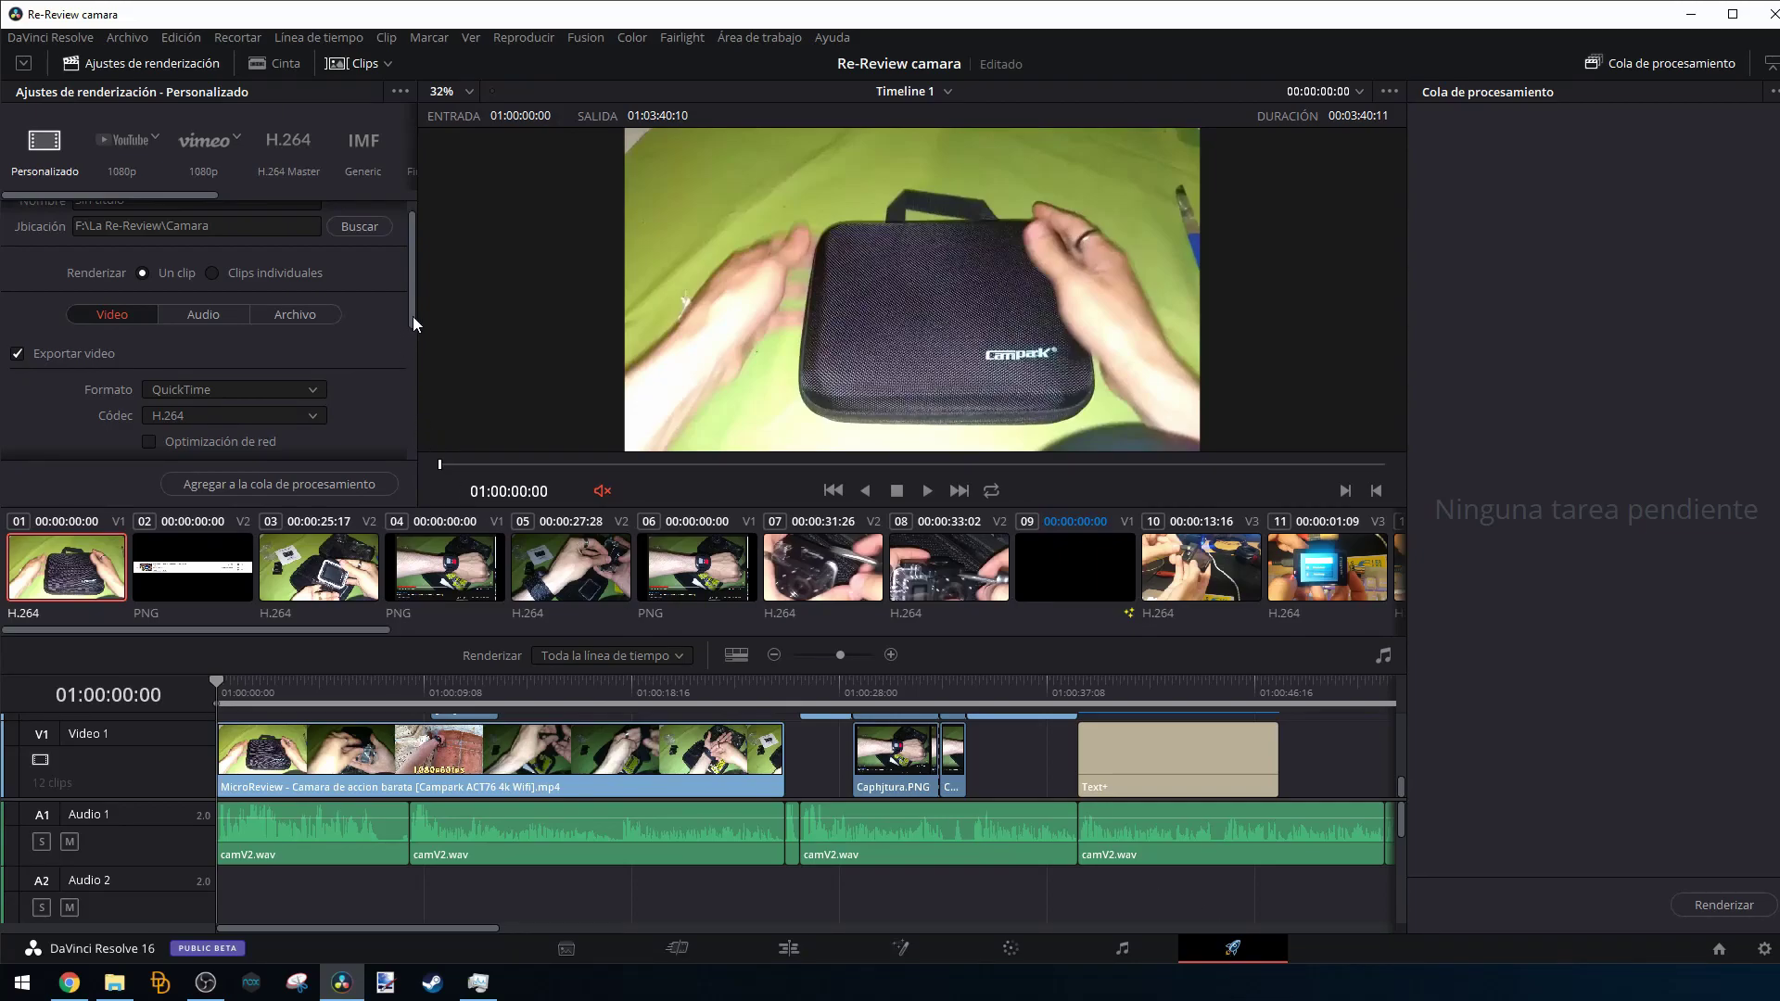
Keep render resolution at 1920 x 1080 HD and frame rate at 24, and expand the render settings to full height.
left_click_drag(413, 316, 419, 392)
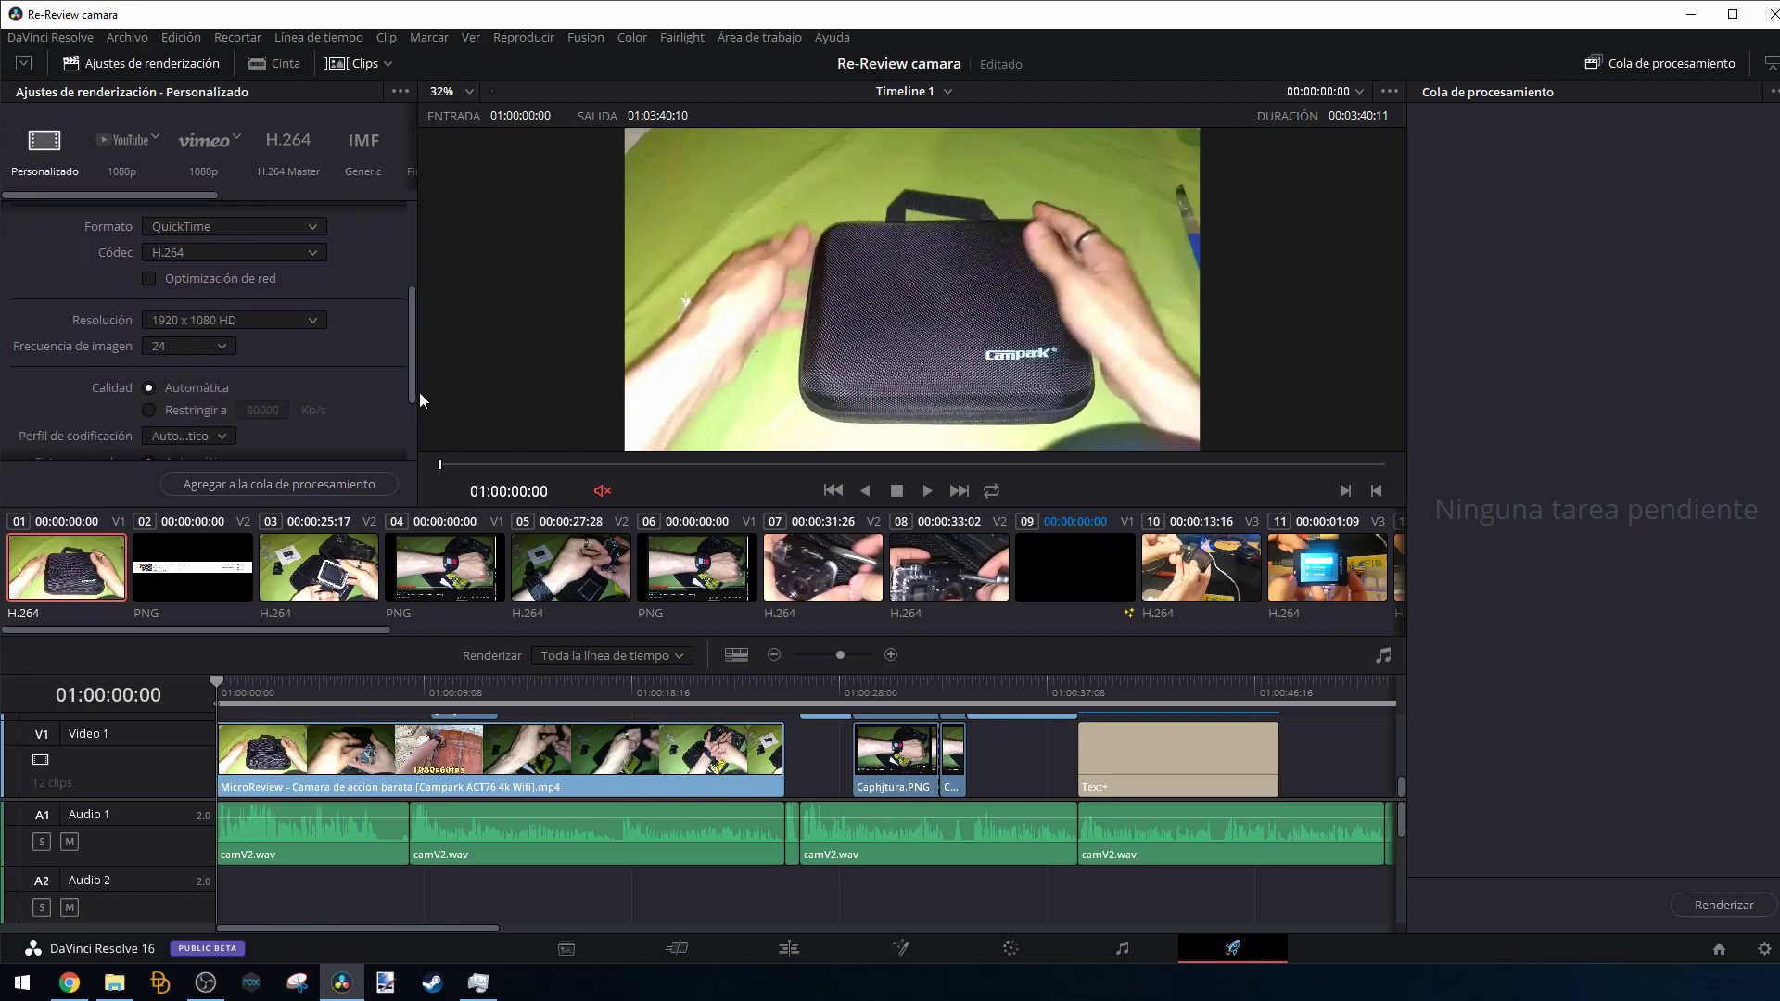
left_click(243, 318)
left_click(243, 318)
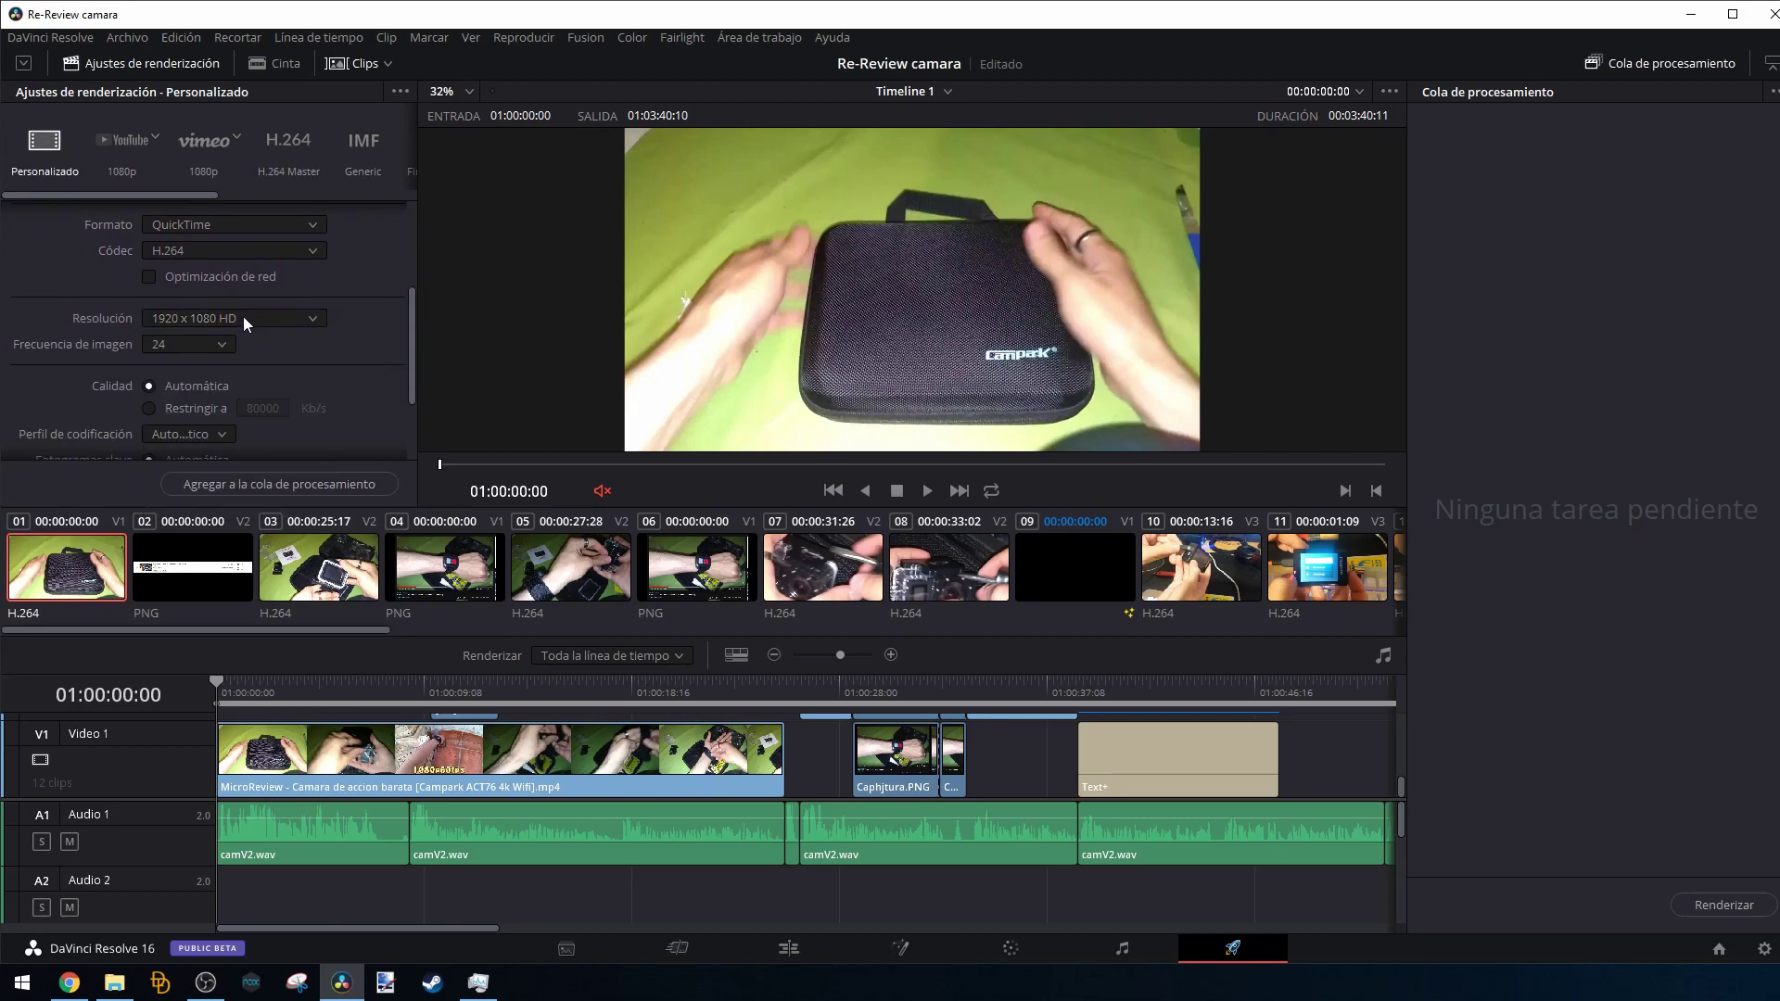
left_click(221, 337)
left_click(204, 381)
left_click(23, 63)
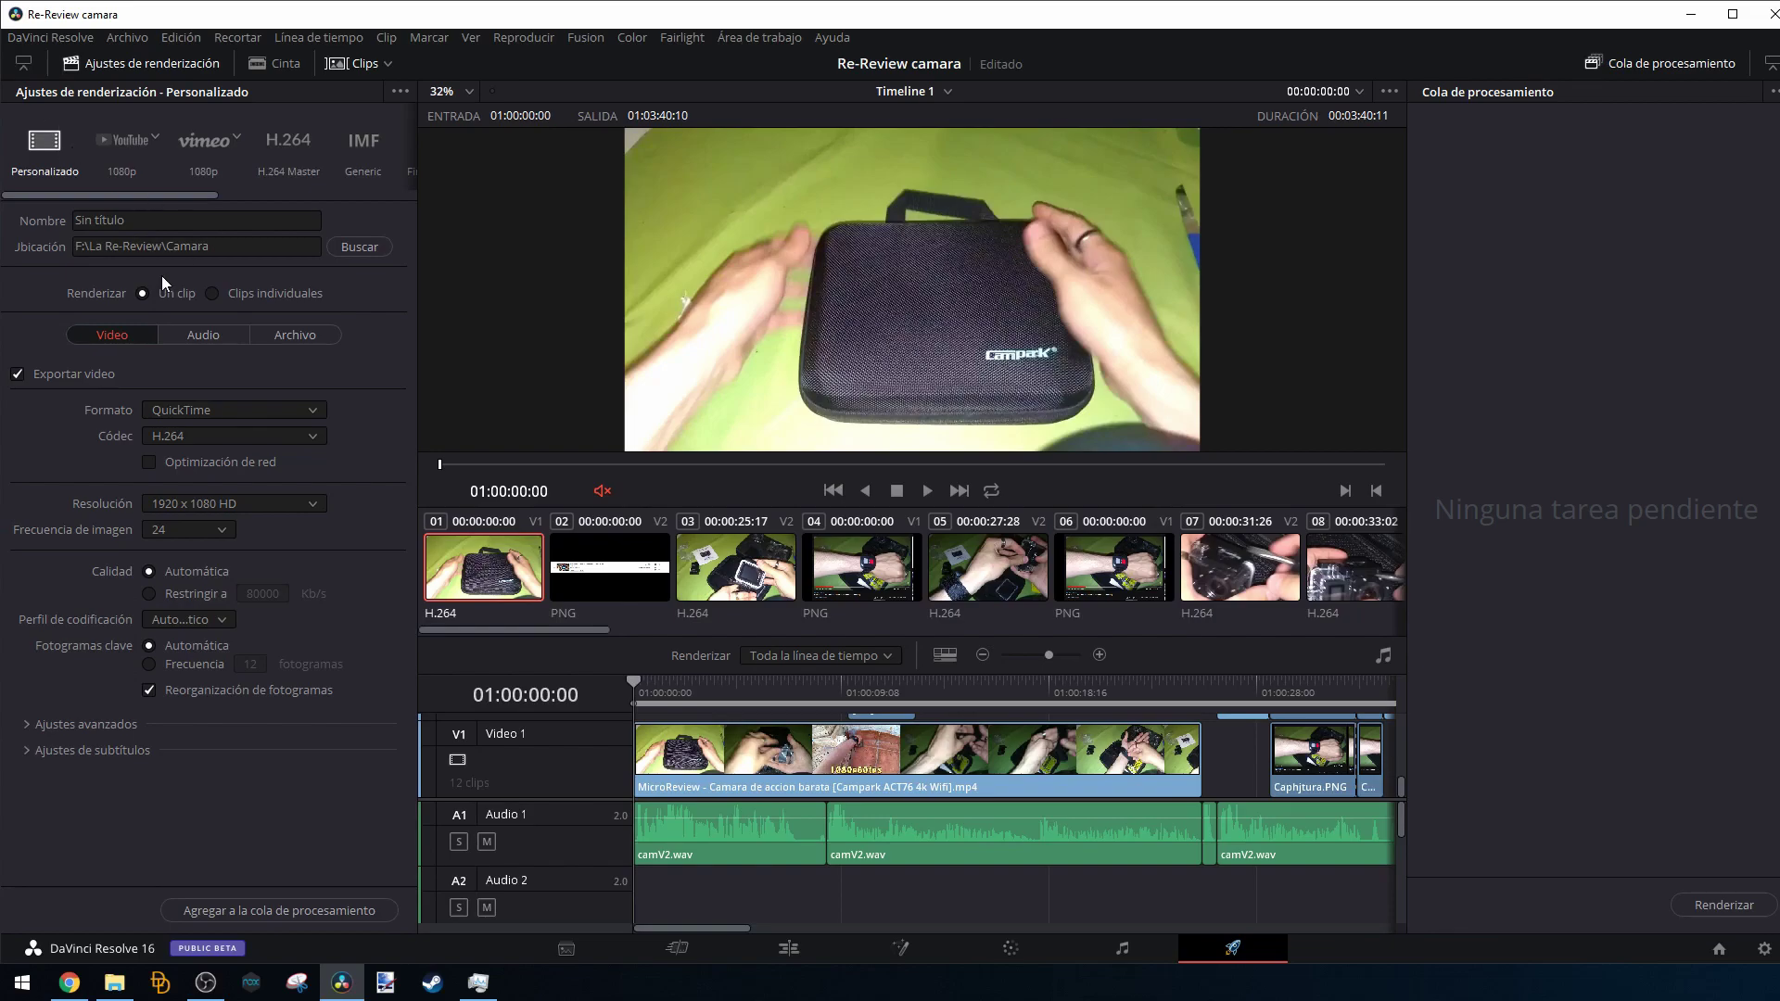
left_click(111, 41)
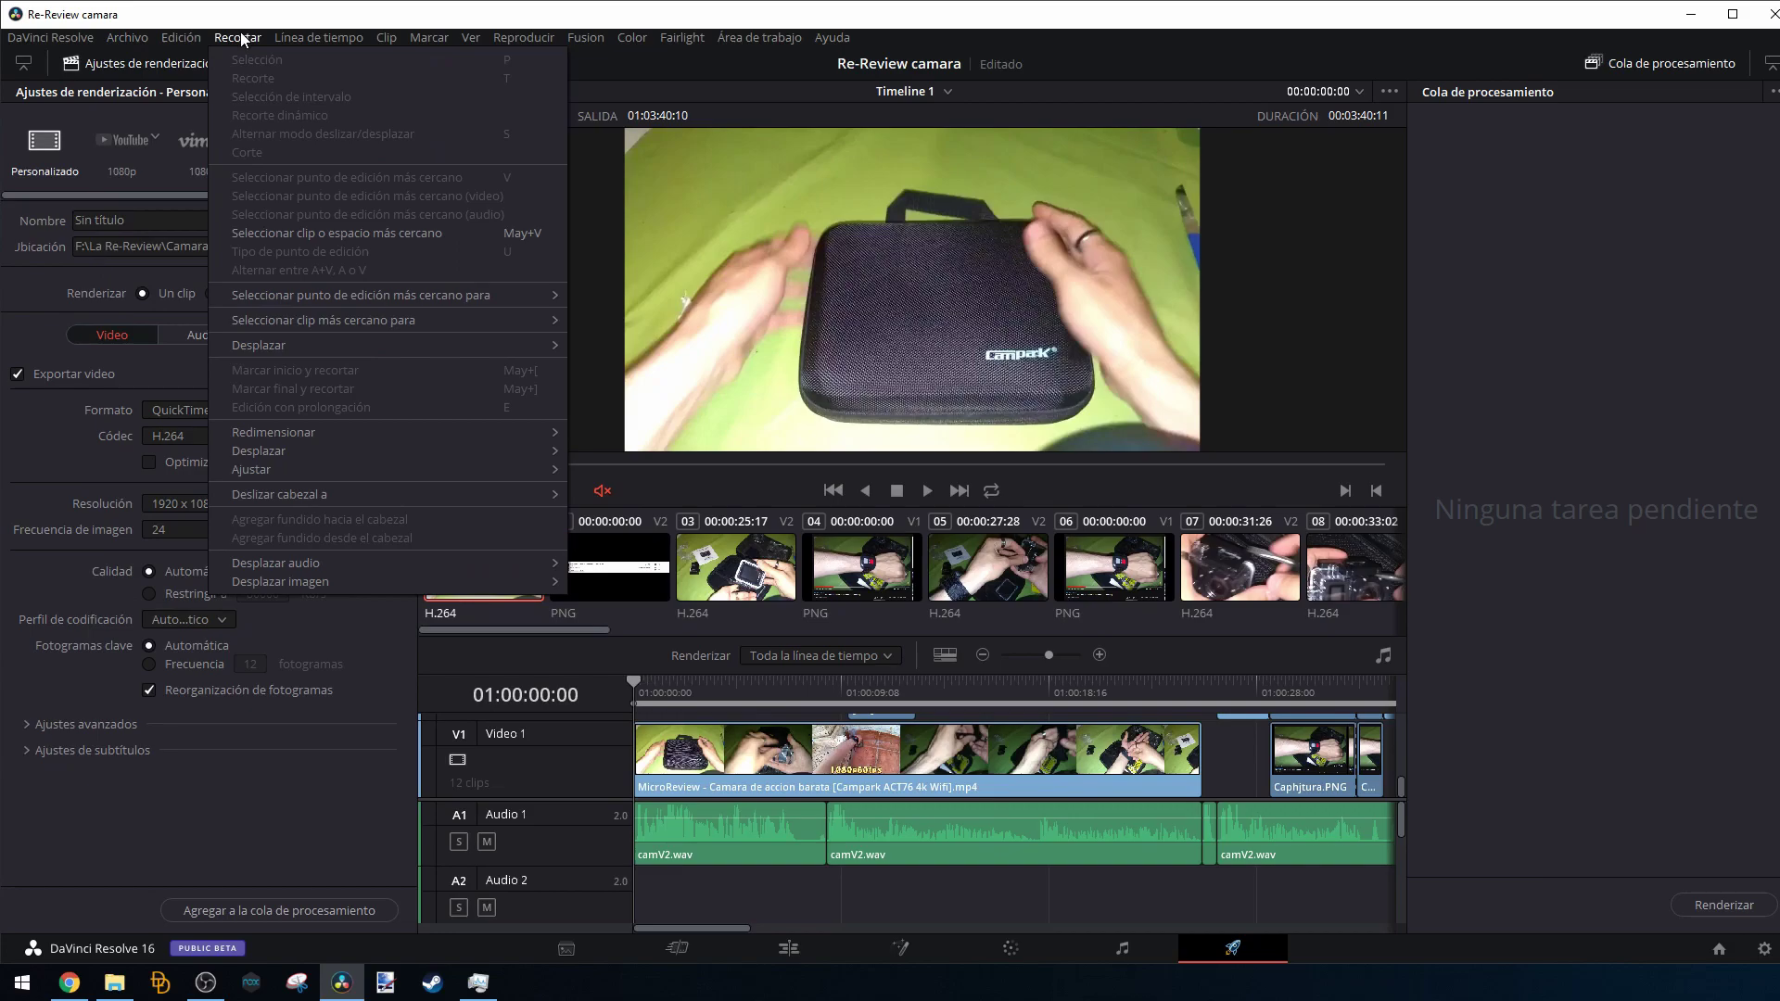
Attempt to close the Re-Review camara project window, then cancel the save prompt.
mouse_move(524, 37)
left_click(1764, 23)
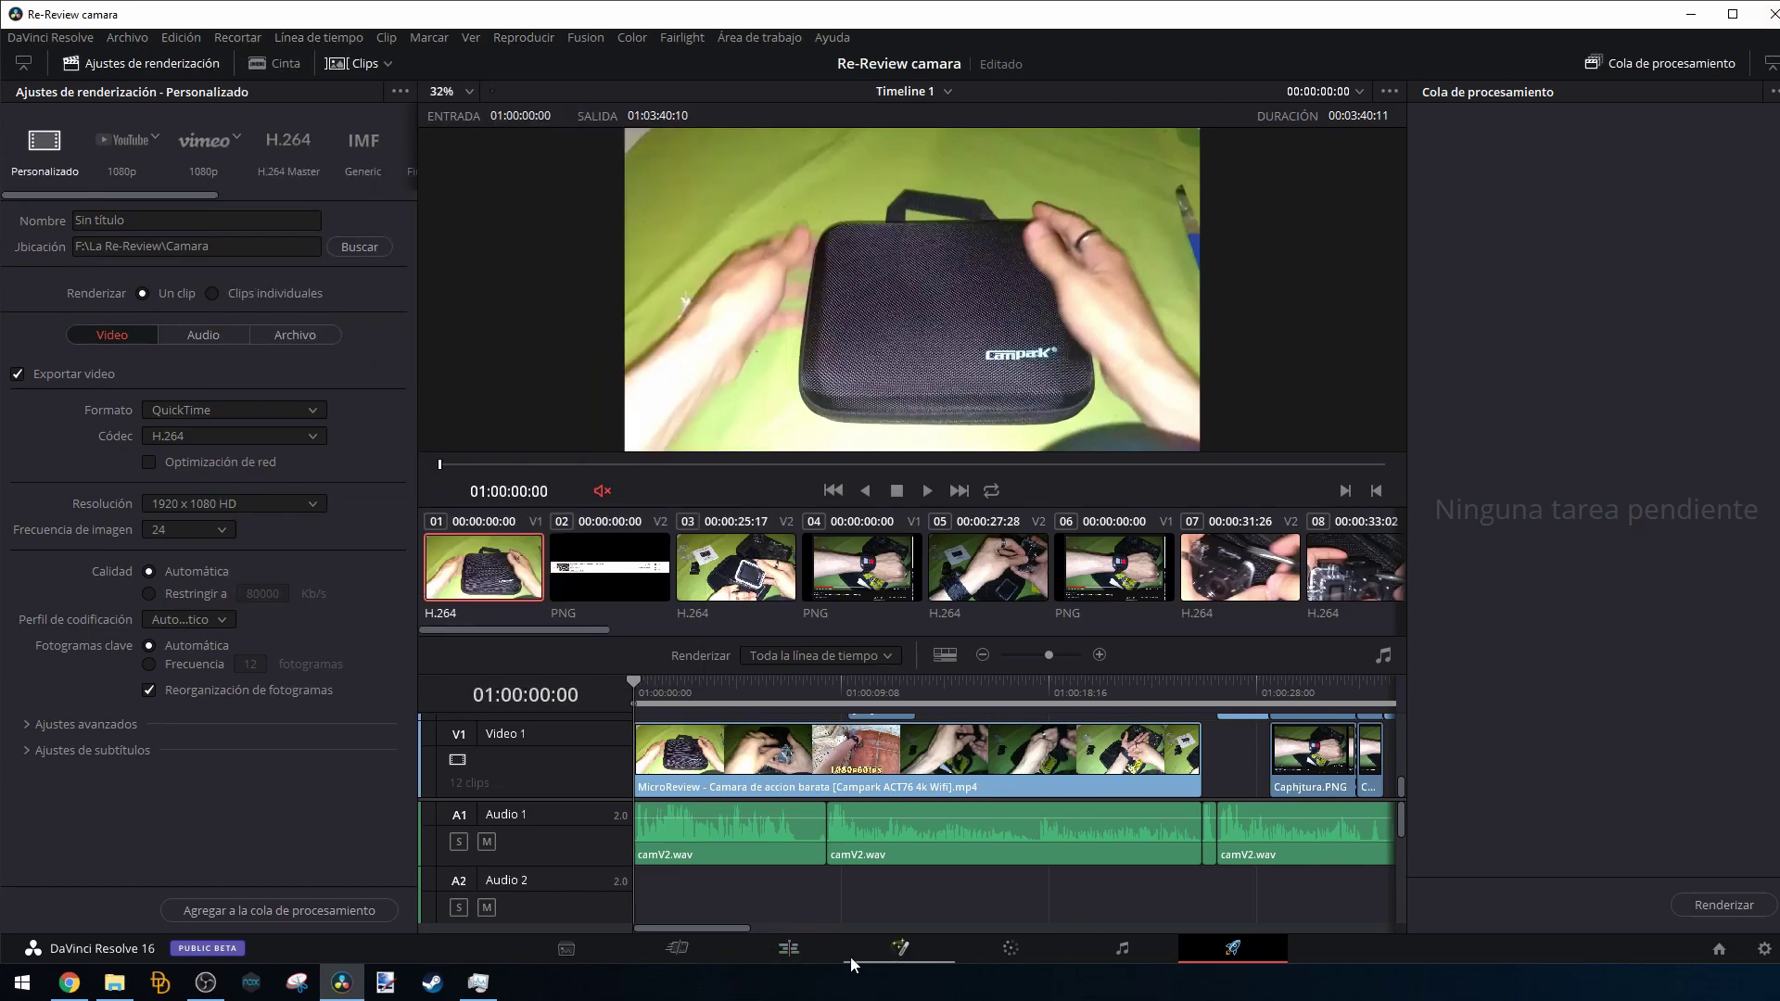
left_click(1764, 14)
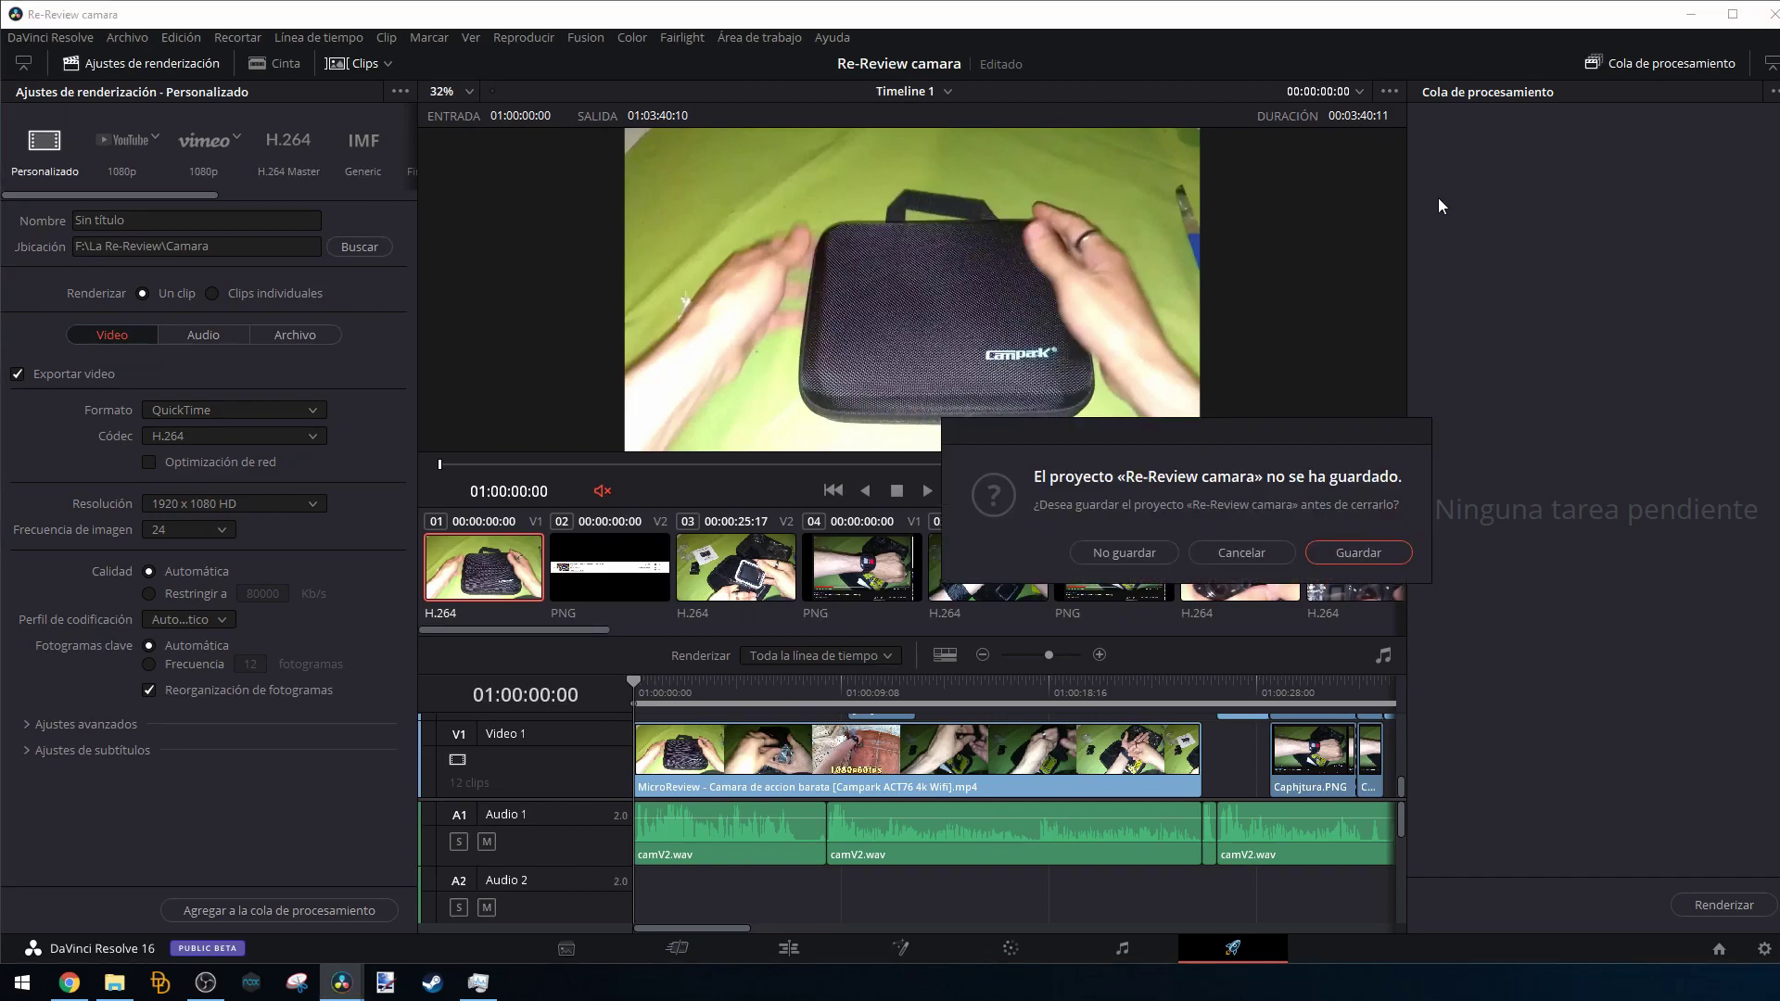
left_click(1226, 547)
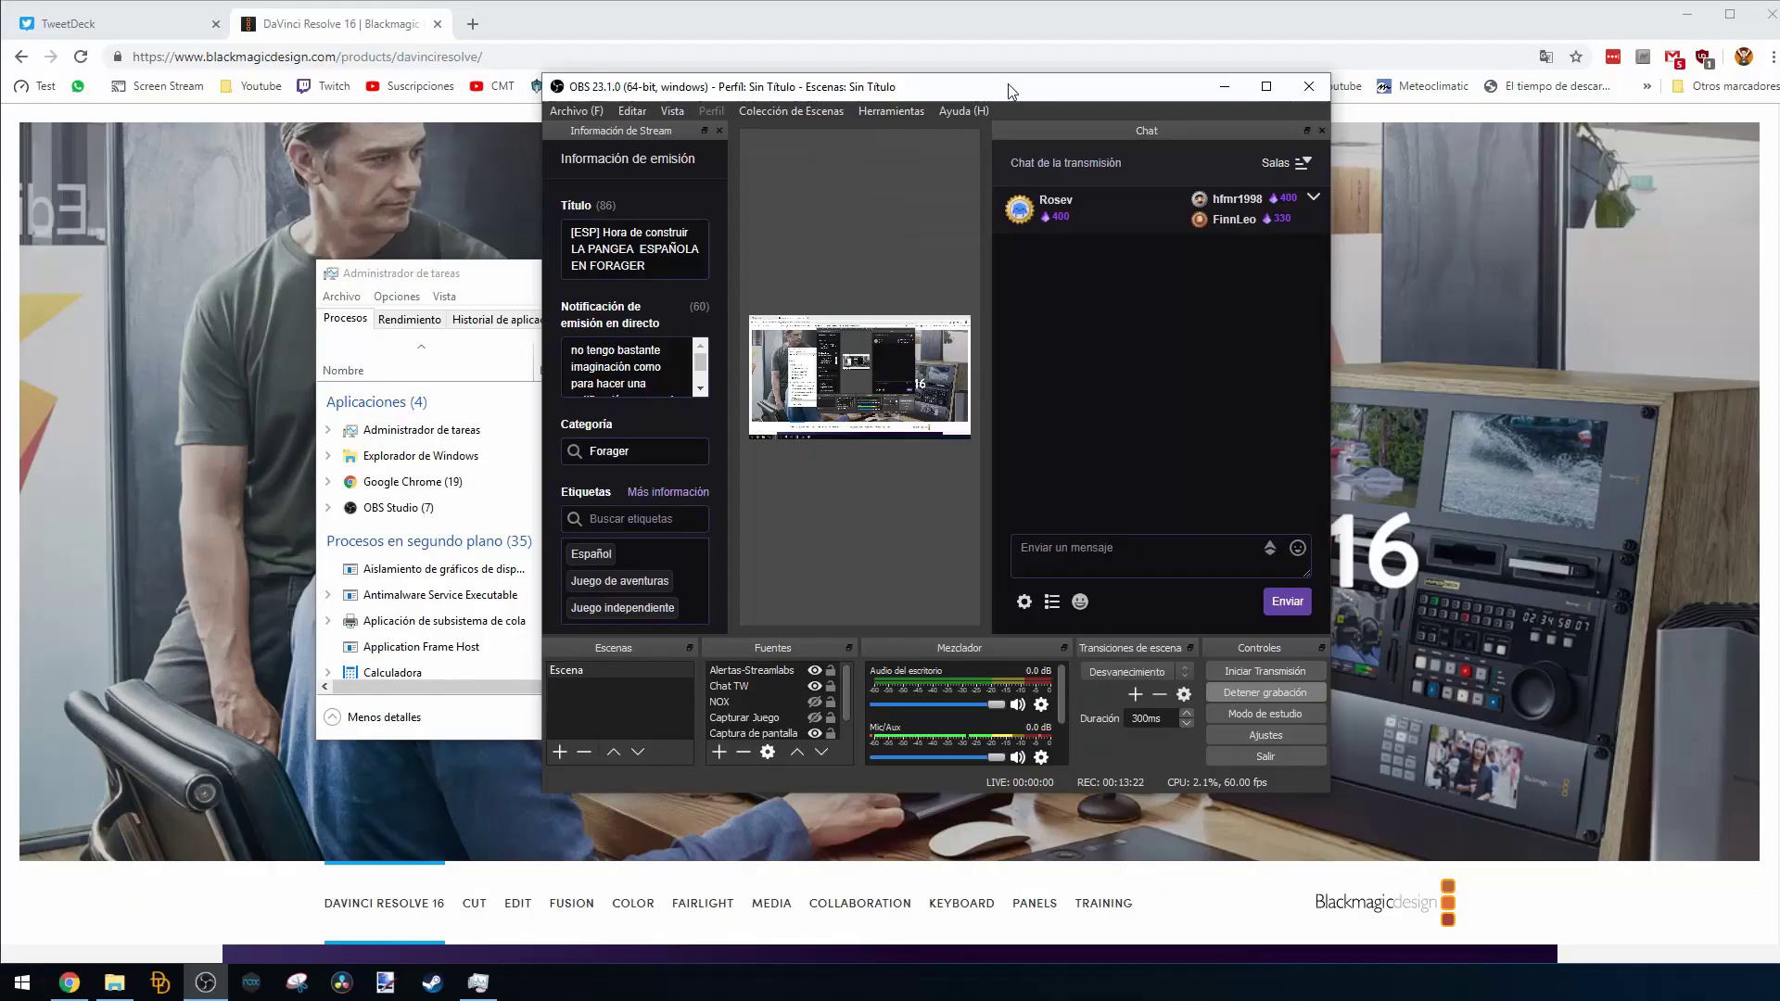
Move and narrow the OBS window, bring Chrome forward, and launch DaVinci Resolve from the taskbar.
left_click_drag(1010, 92, 1640, 104)
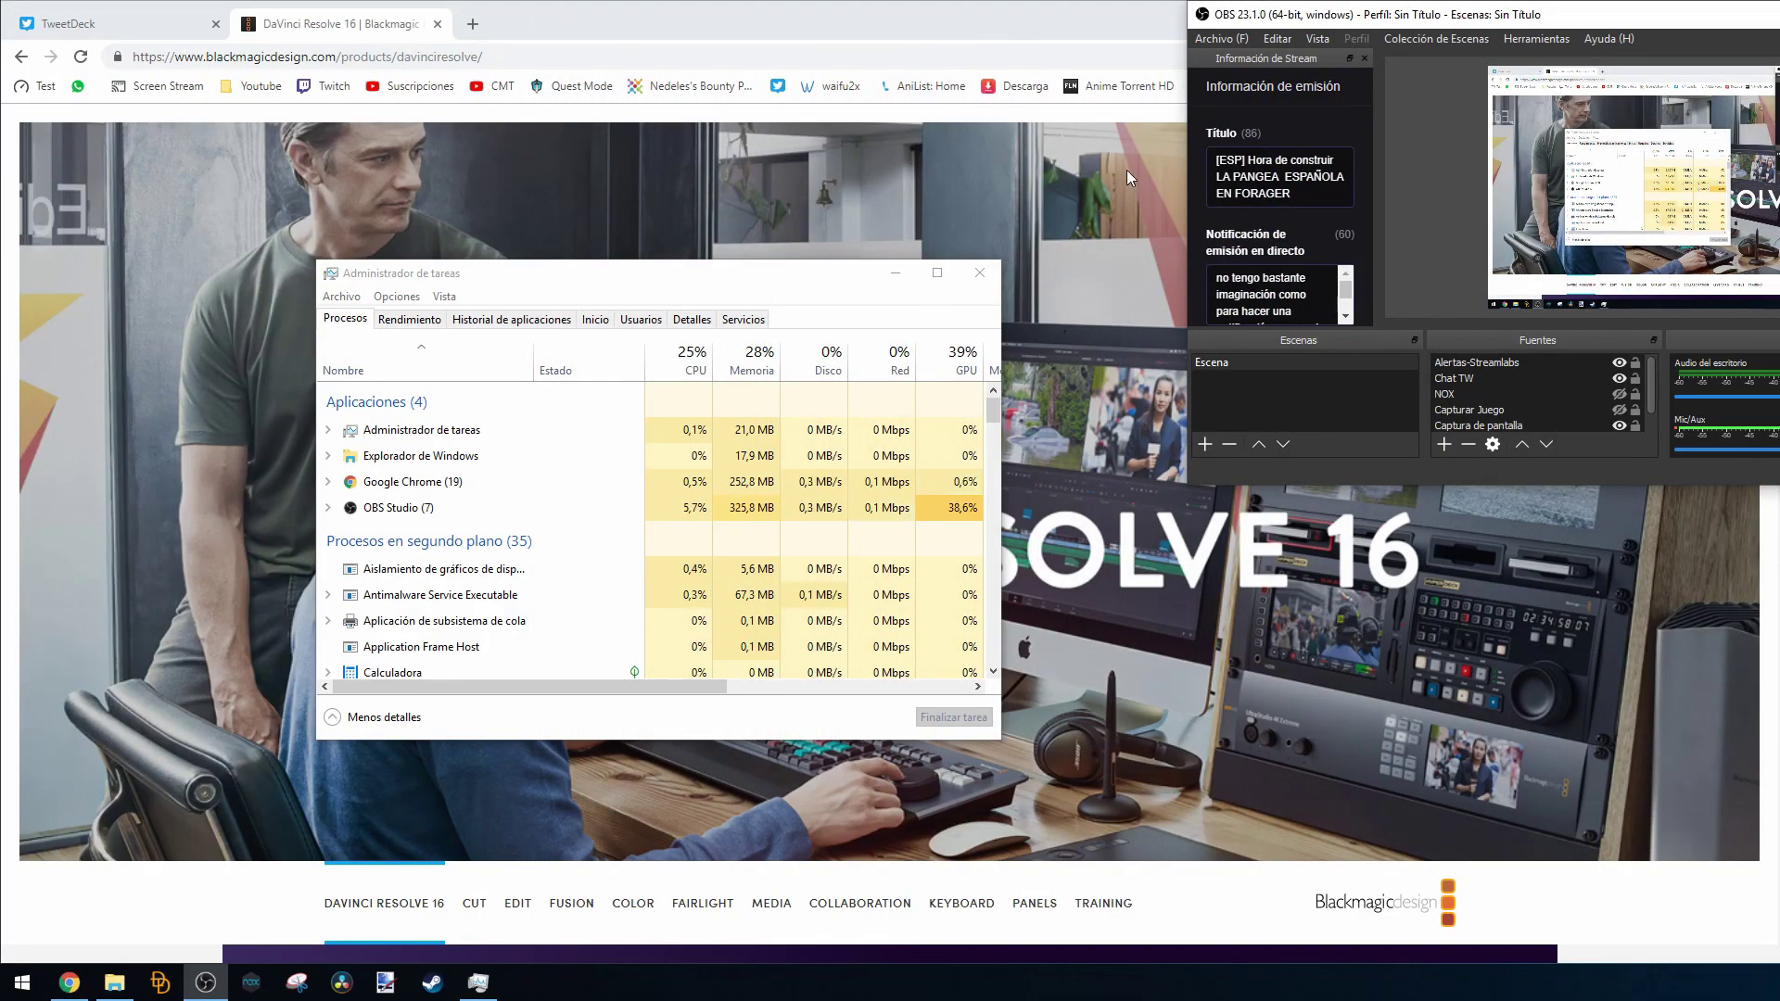
left_click_drag(1189, 180, 1587, 180)
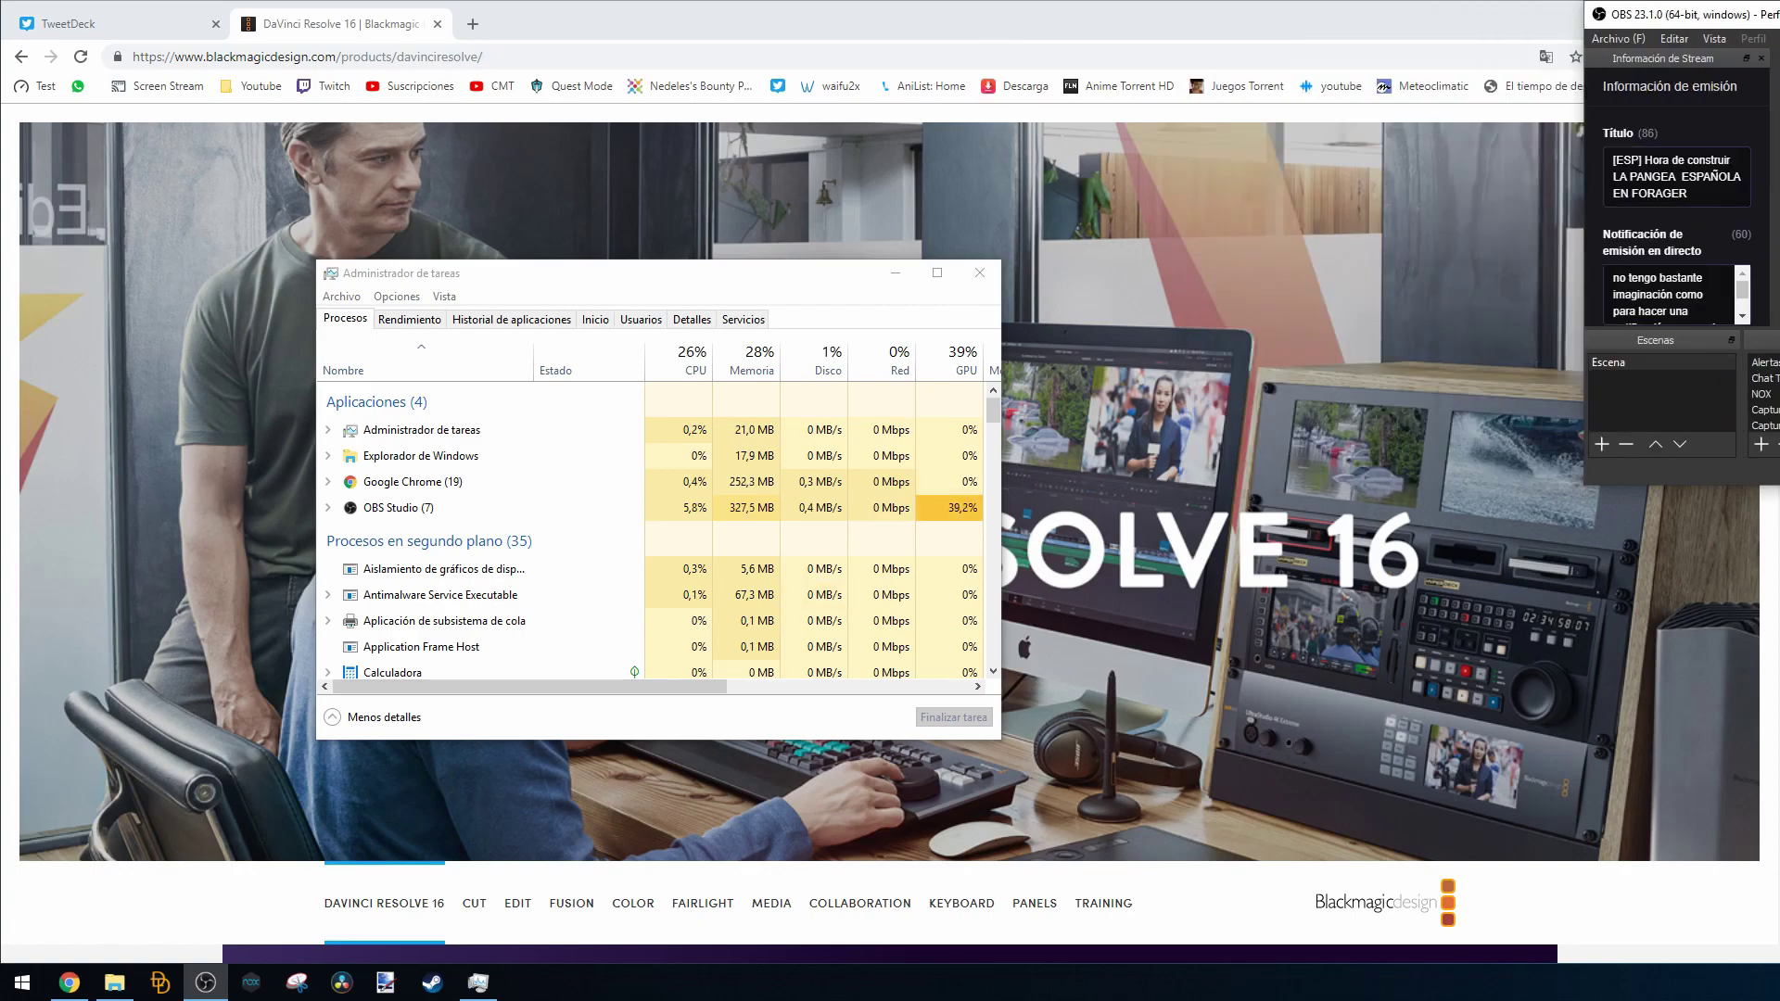
left_click(1484, 32)
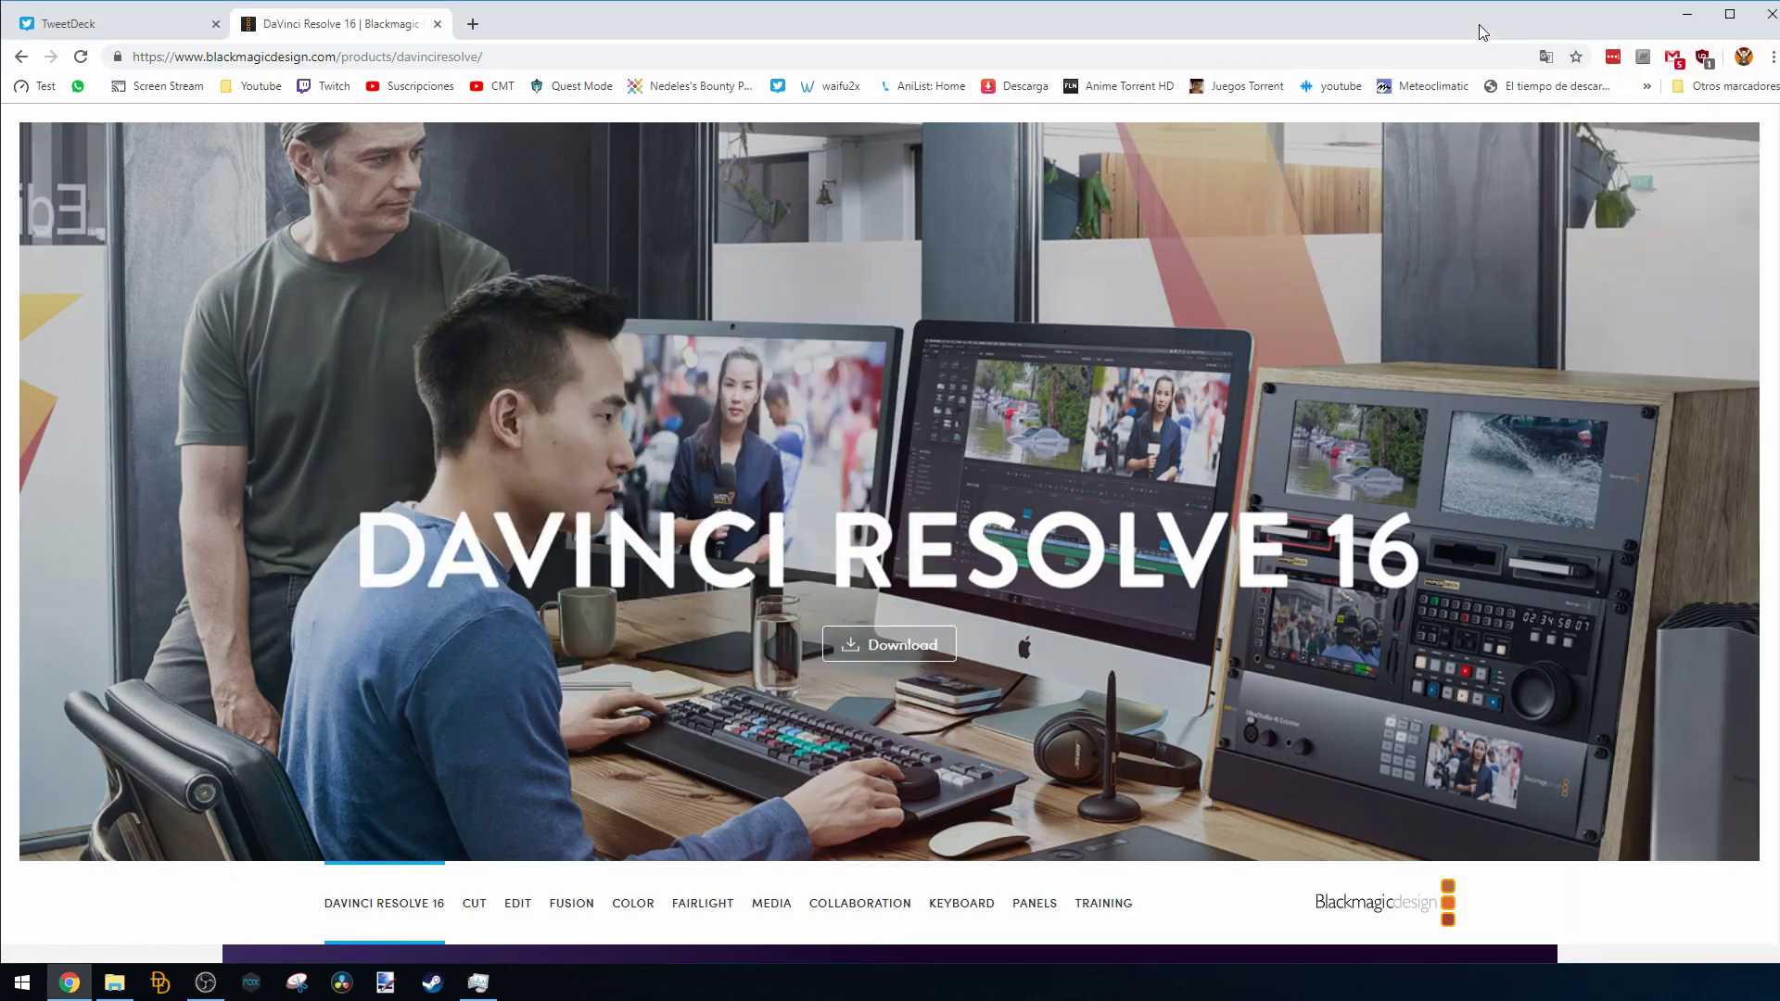
left_click(348, 981)
left_click(355, 979)
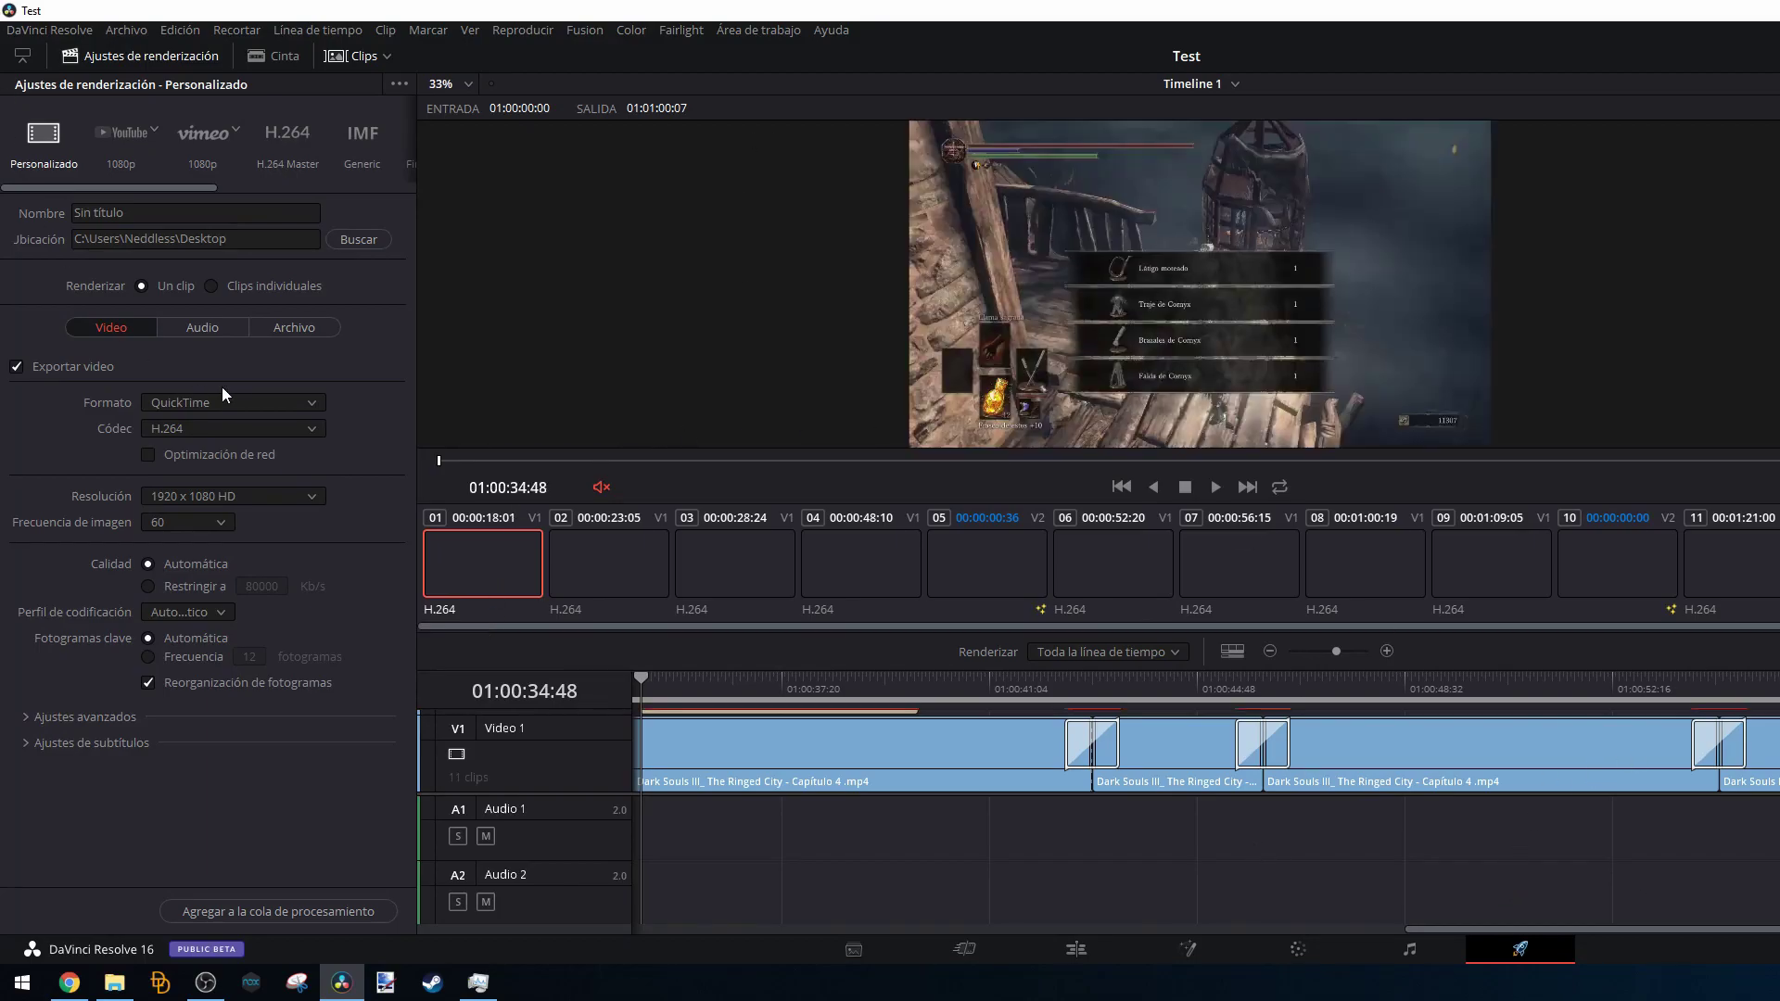
Keep the Test project's Frecuencia de imagen render setting at 60.
left_click(223, 525)
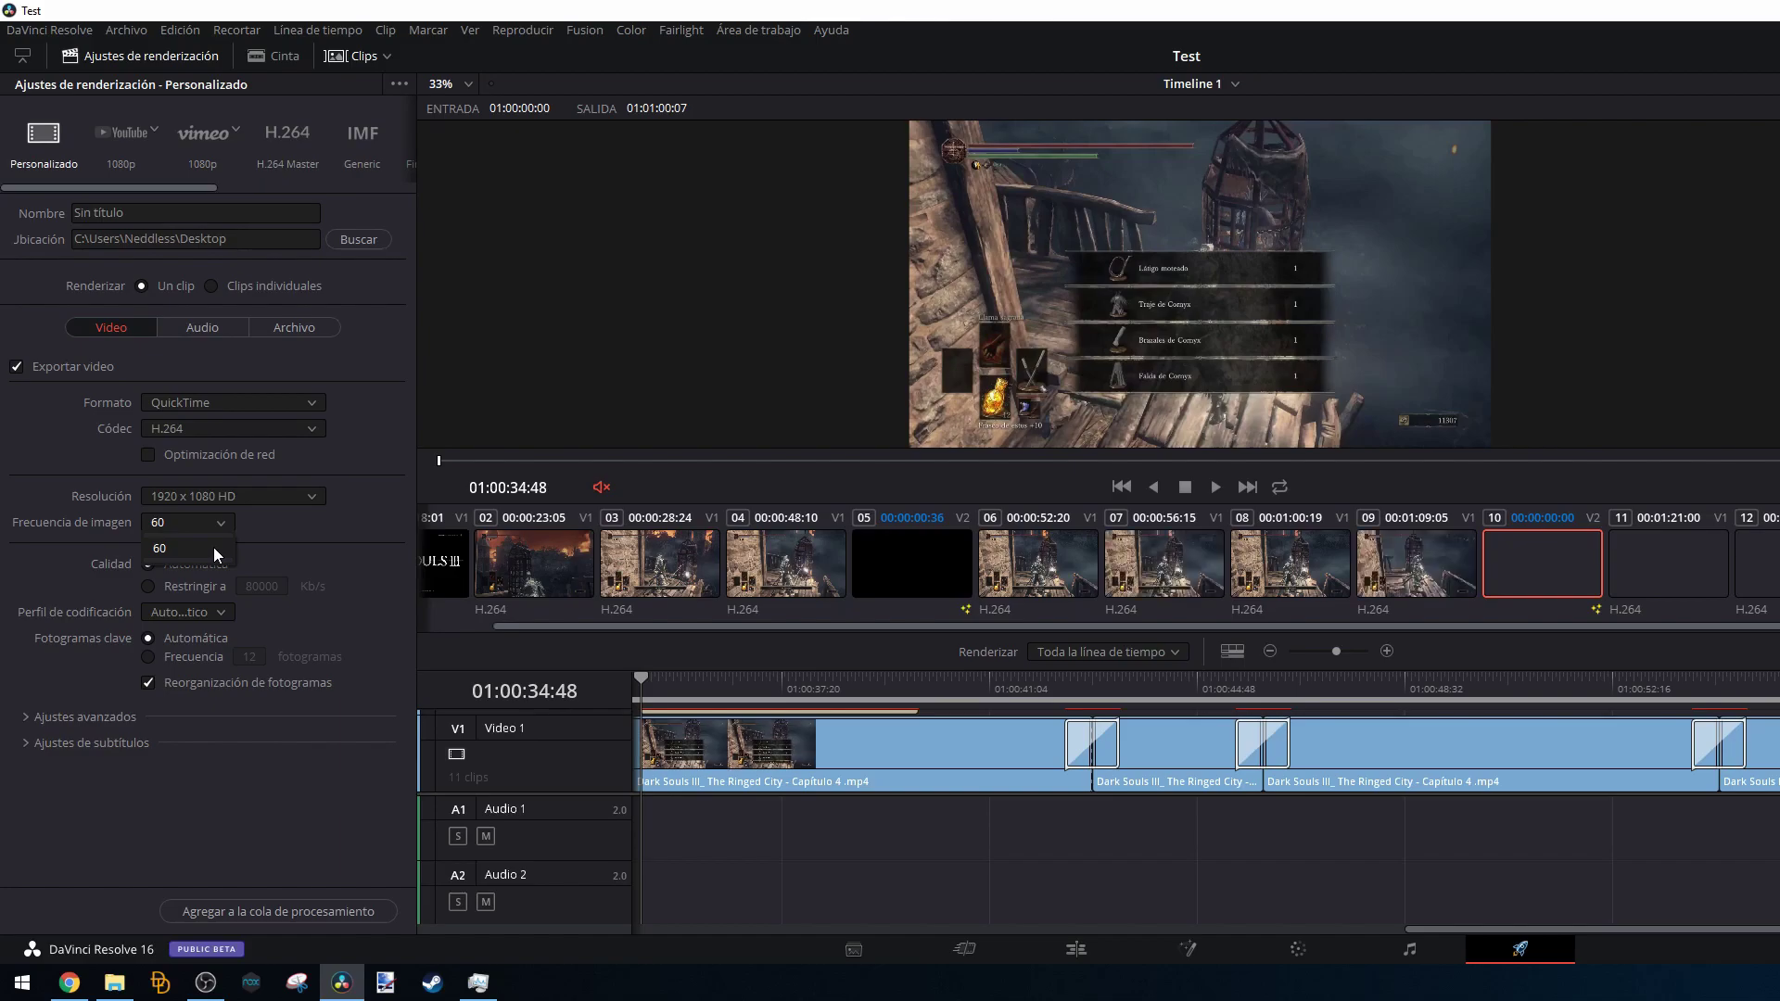
left_click(316, 536)
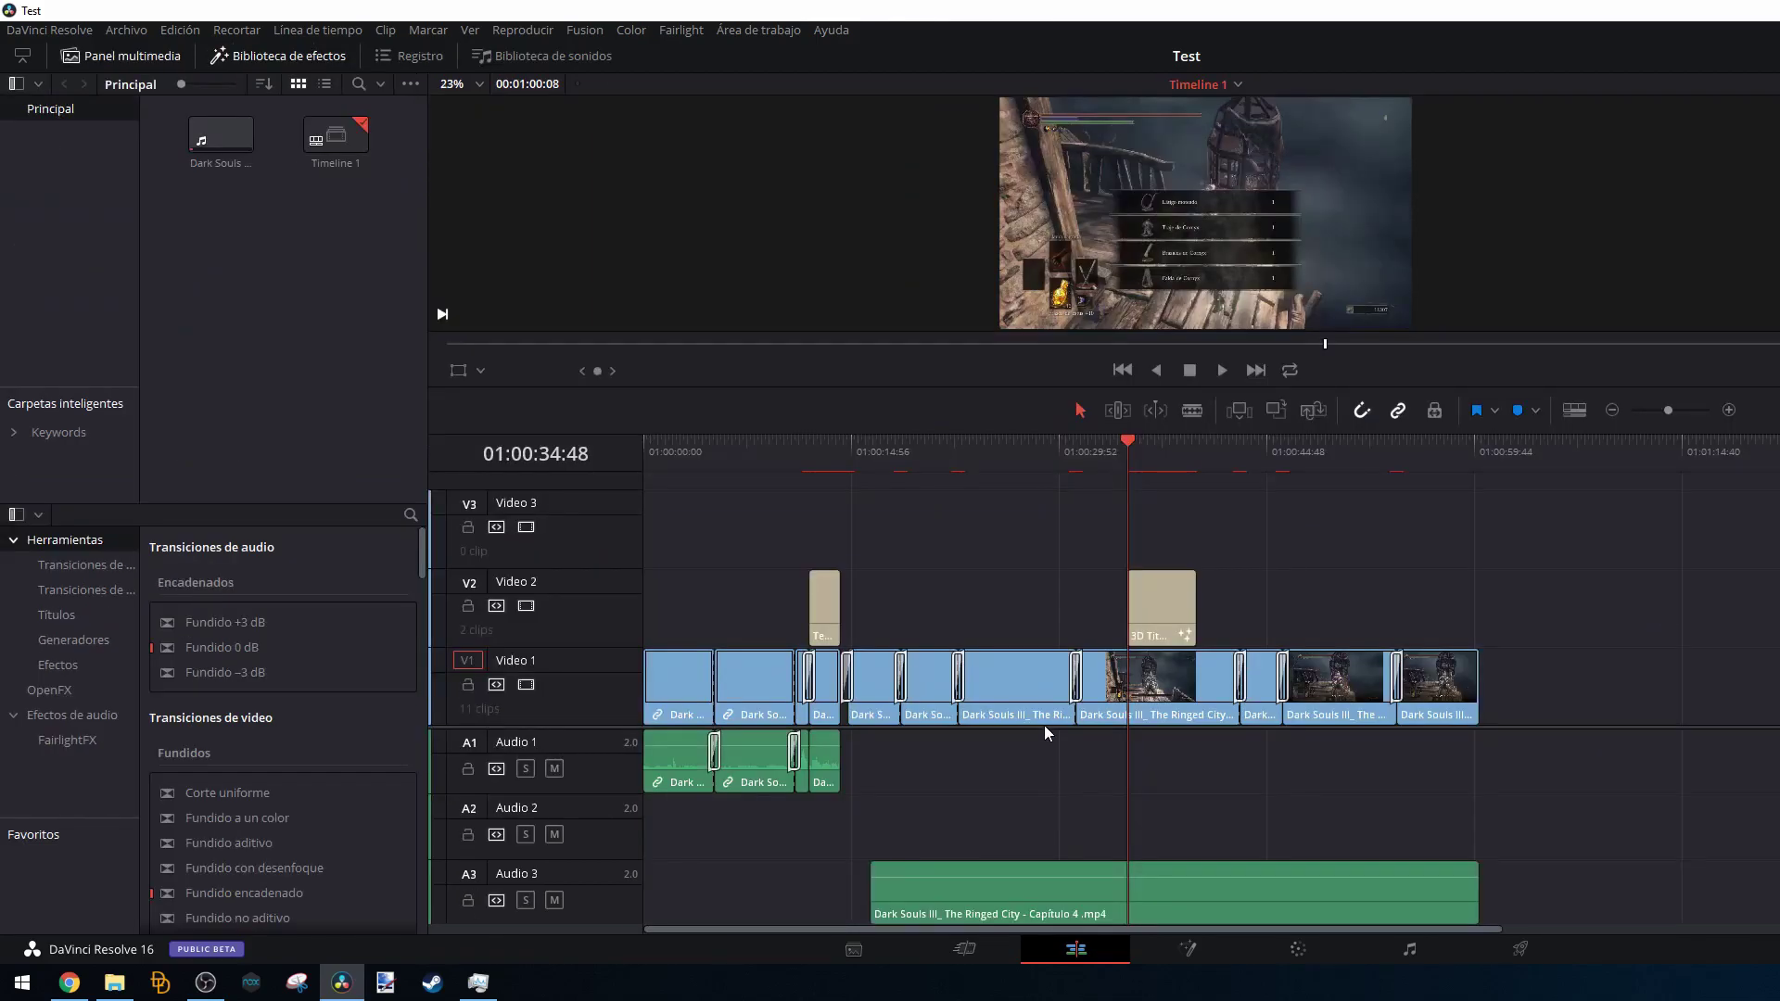
View Atributos del clip for a Dark Souls III clip on Video 1, close it, and open Archivo.
right_click(1013, 710)
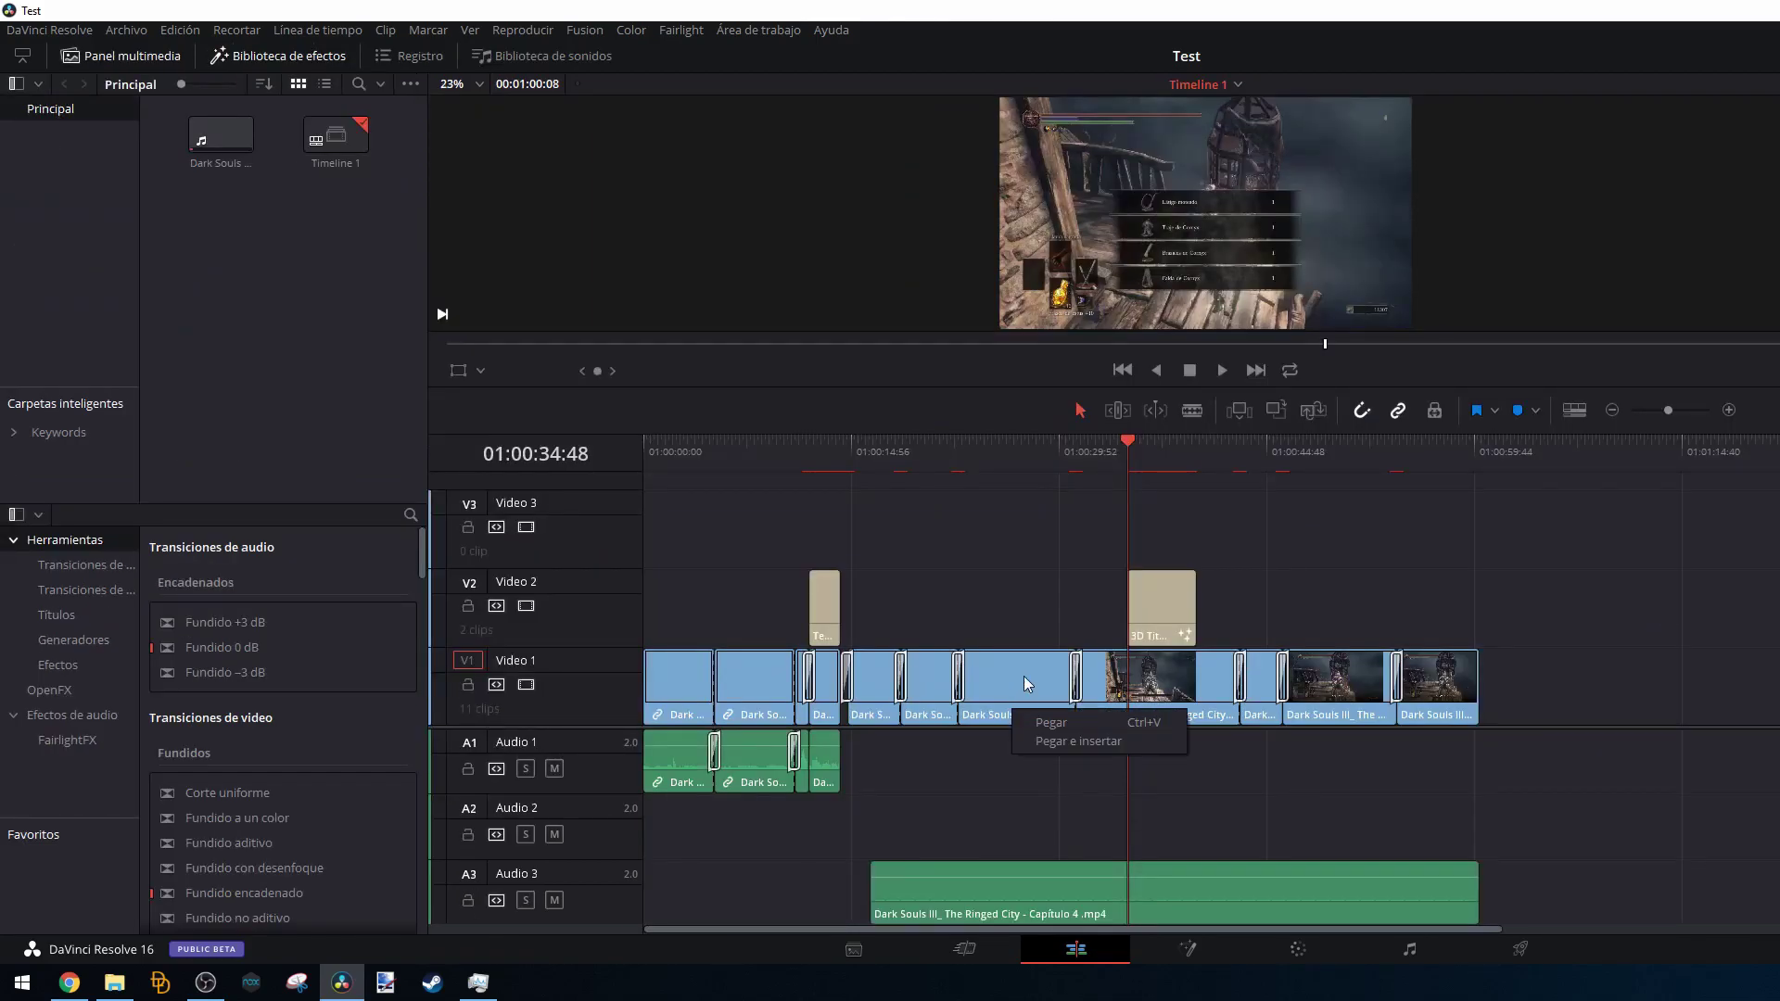
left_click(1026, 677)
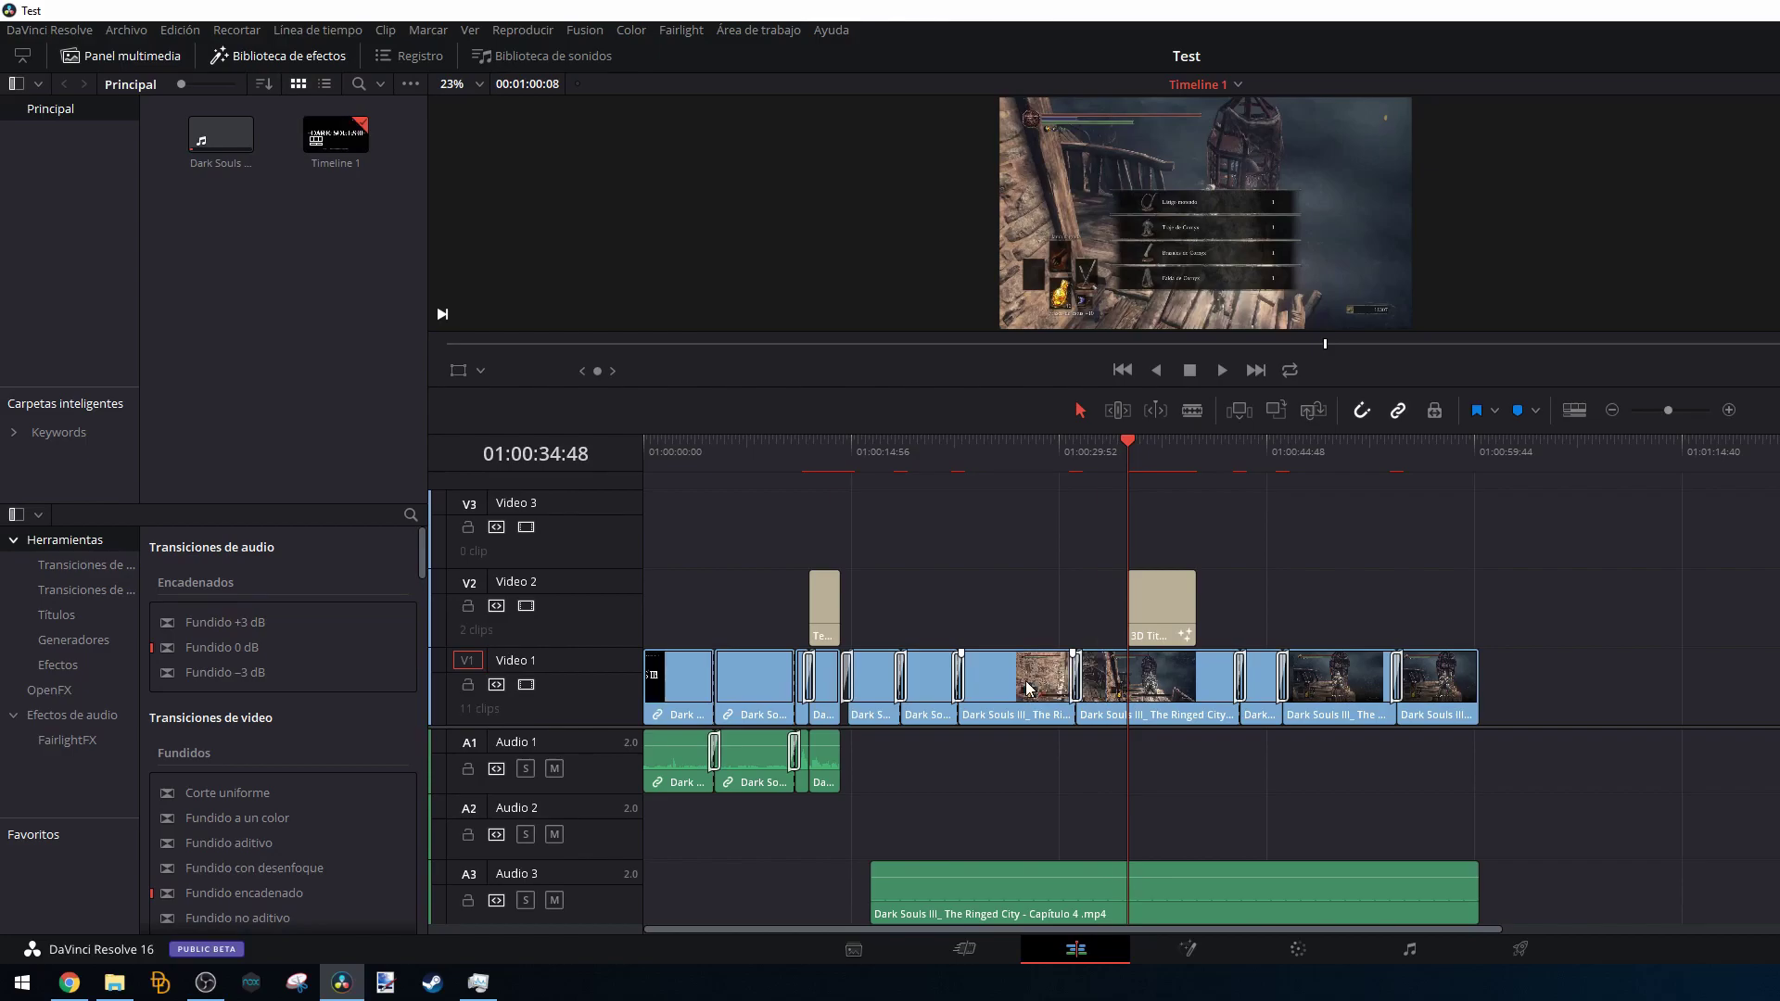
left_click(1013, 683)
right_click(1013, 683)
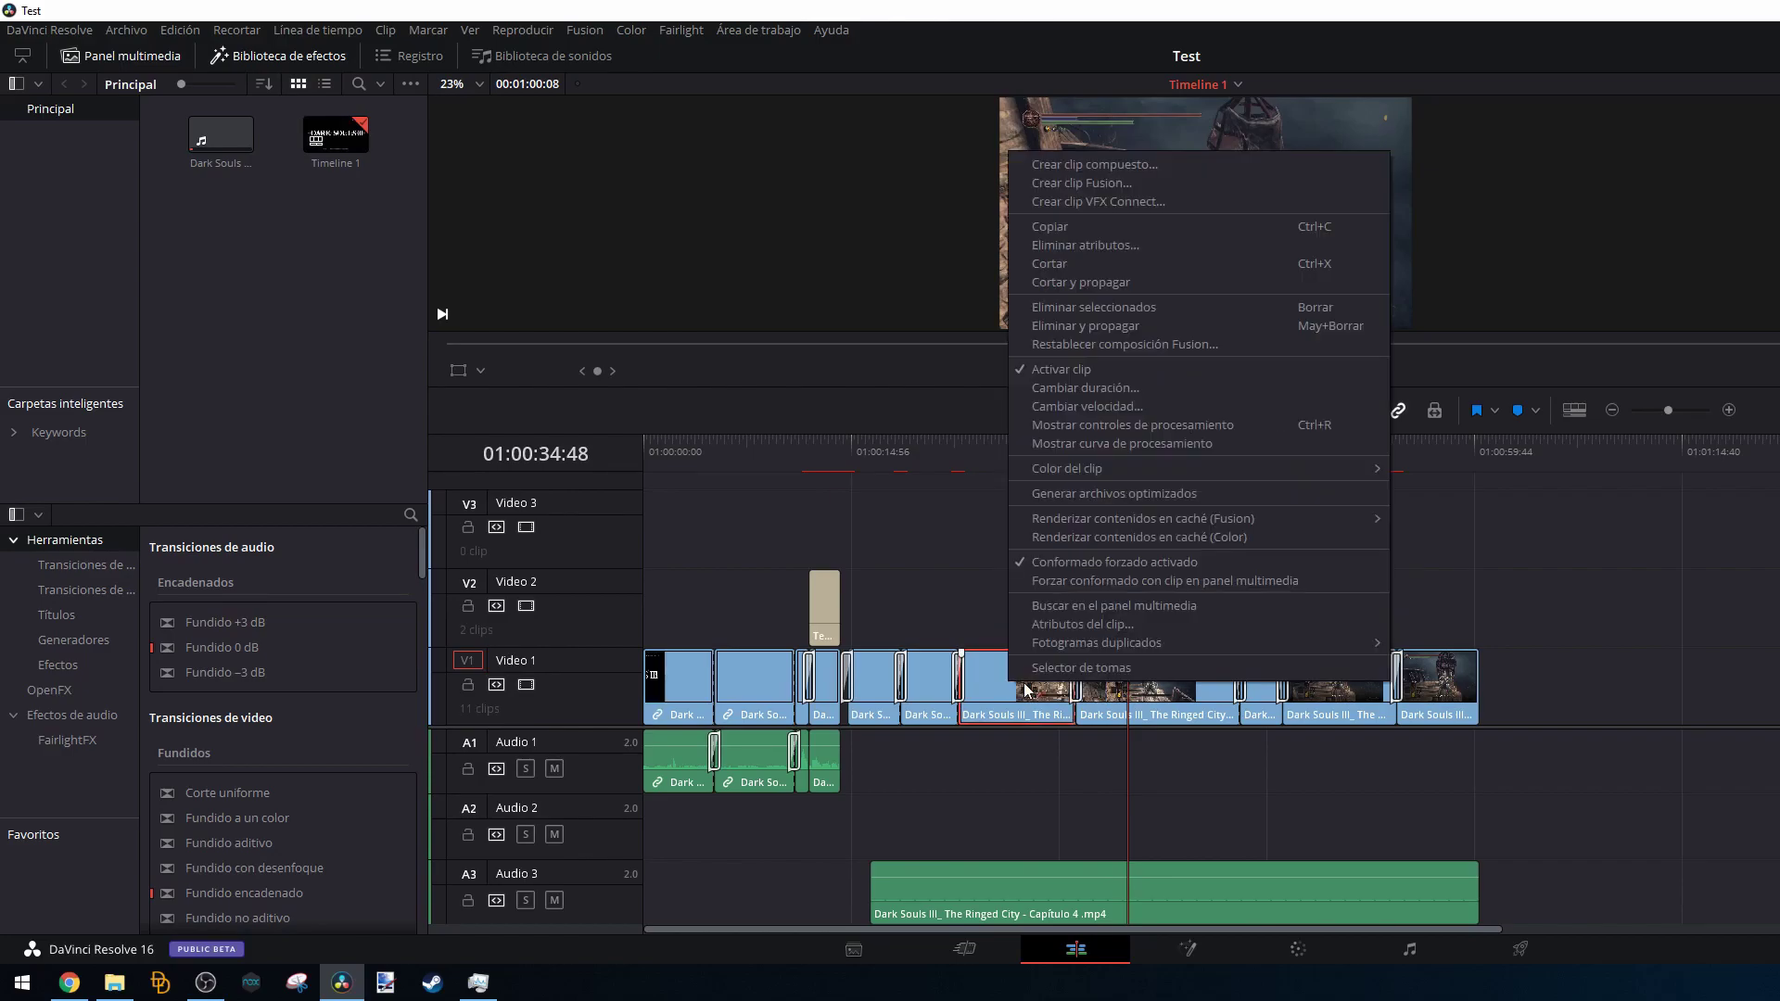
left_click(1125, 626)
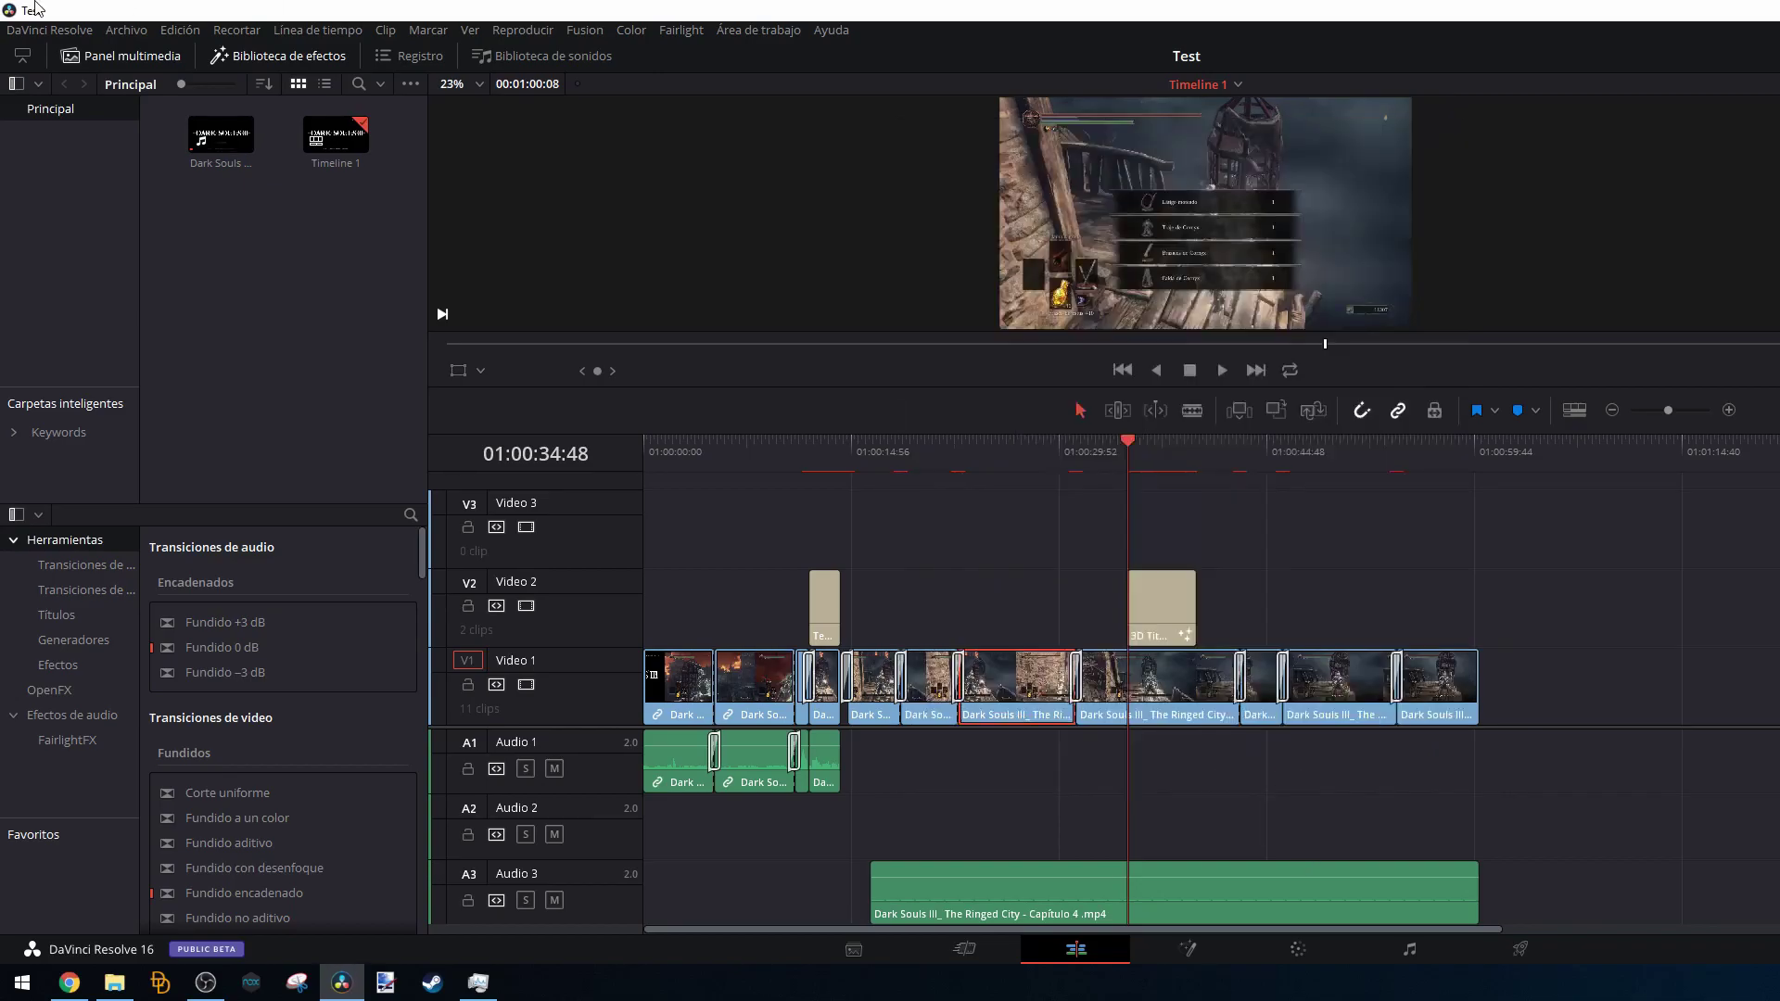
left_click(1285, 768)
left_click(117, 30)
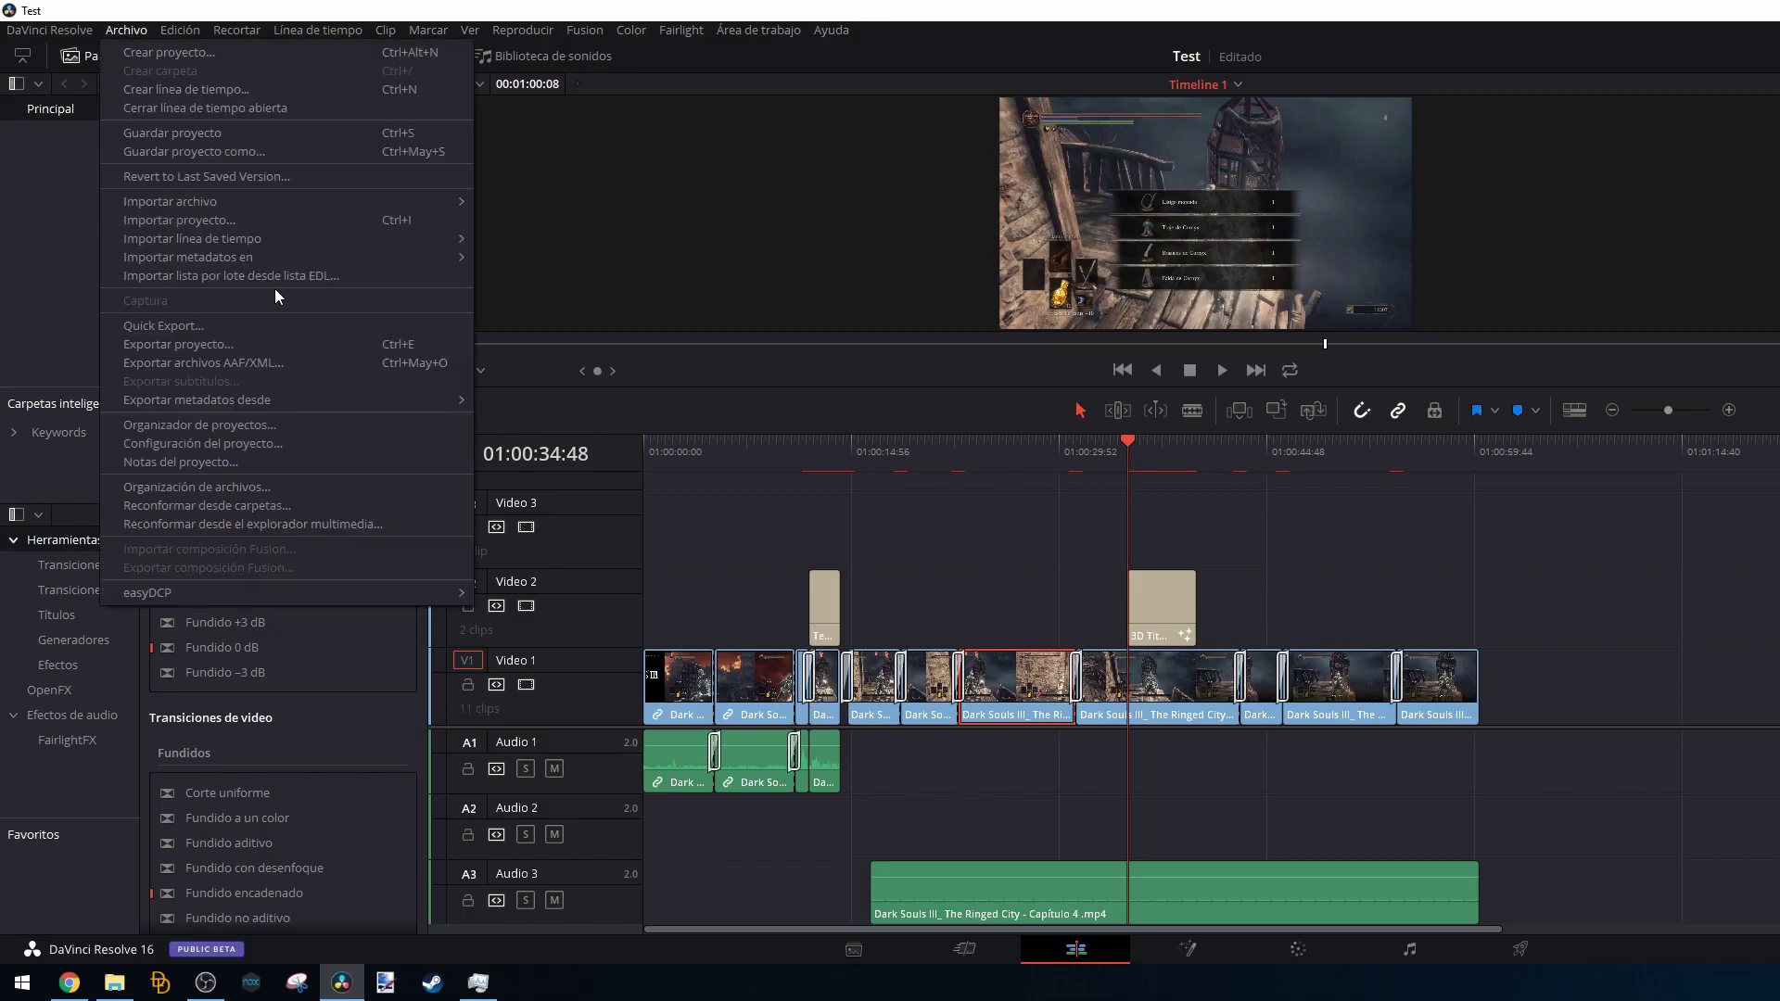
Set Frecuencia de reproducción to 25 in project settings and save, then bring up Quick Export.
left_click(270, 444)
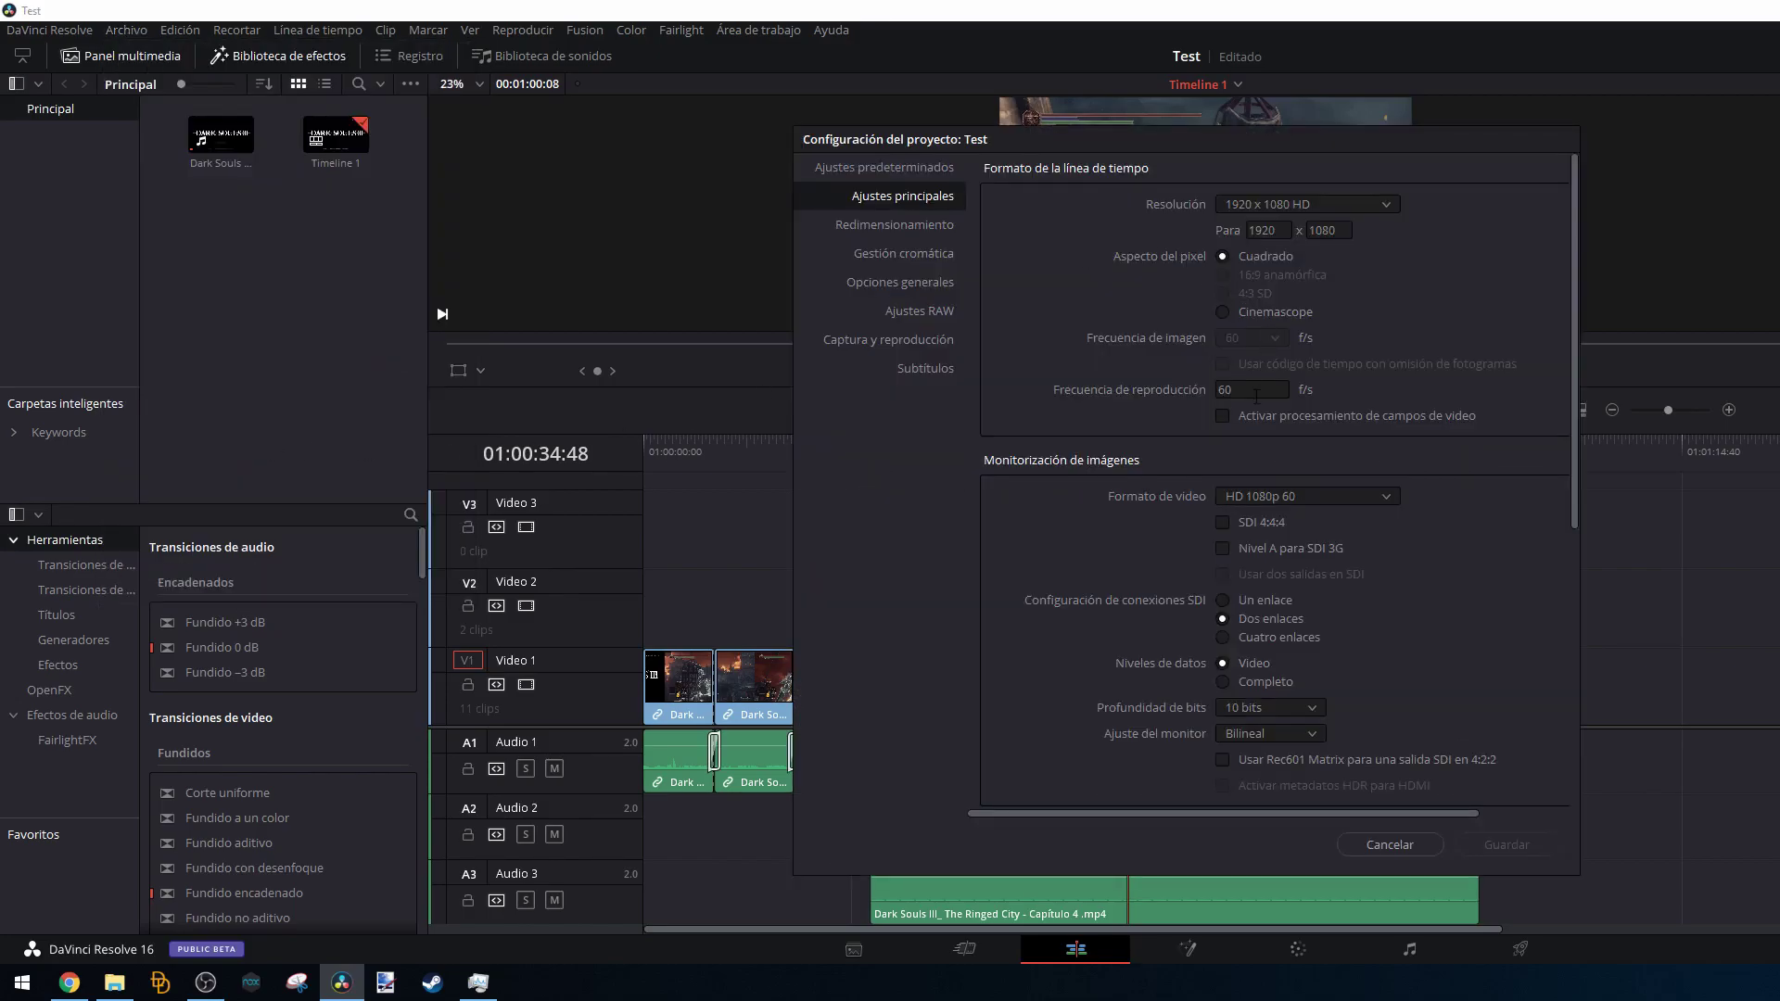
double_click(1256, 390)
type("25")
left_click(1482, 842)
left_click(56, 31)
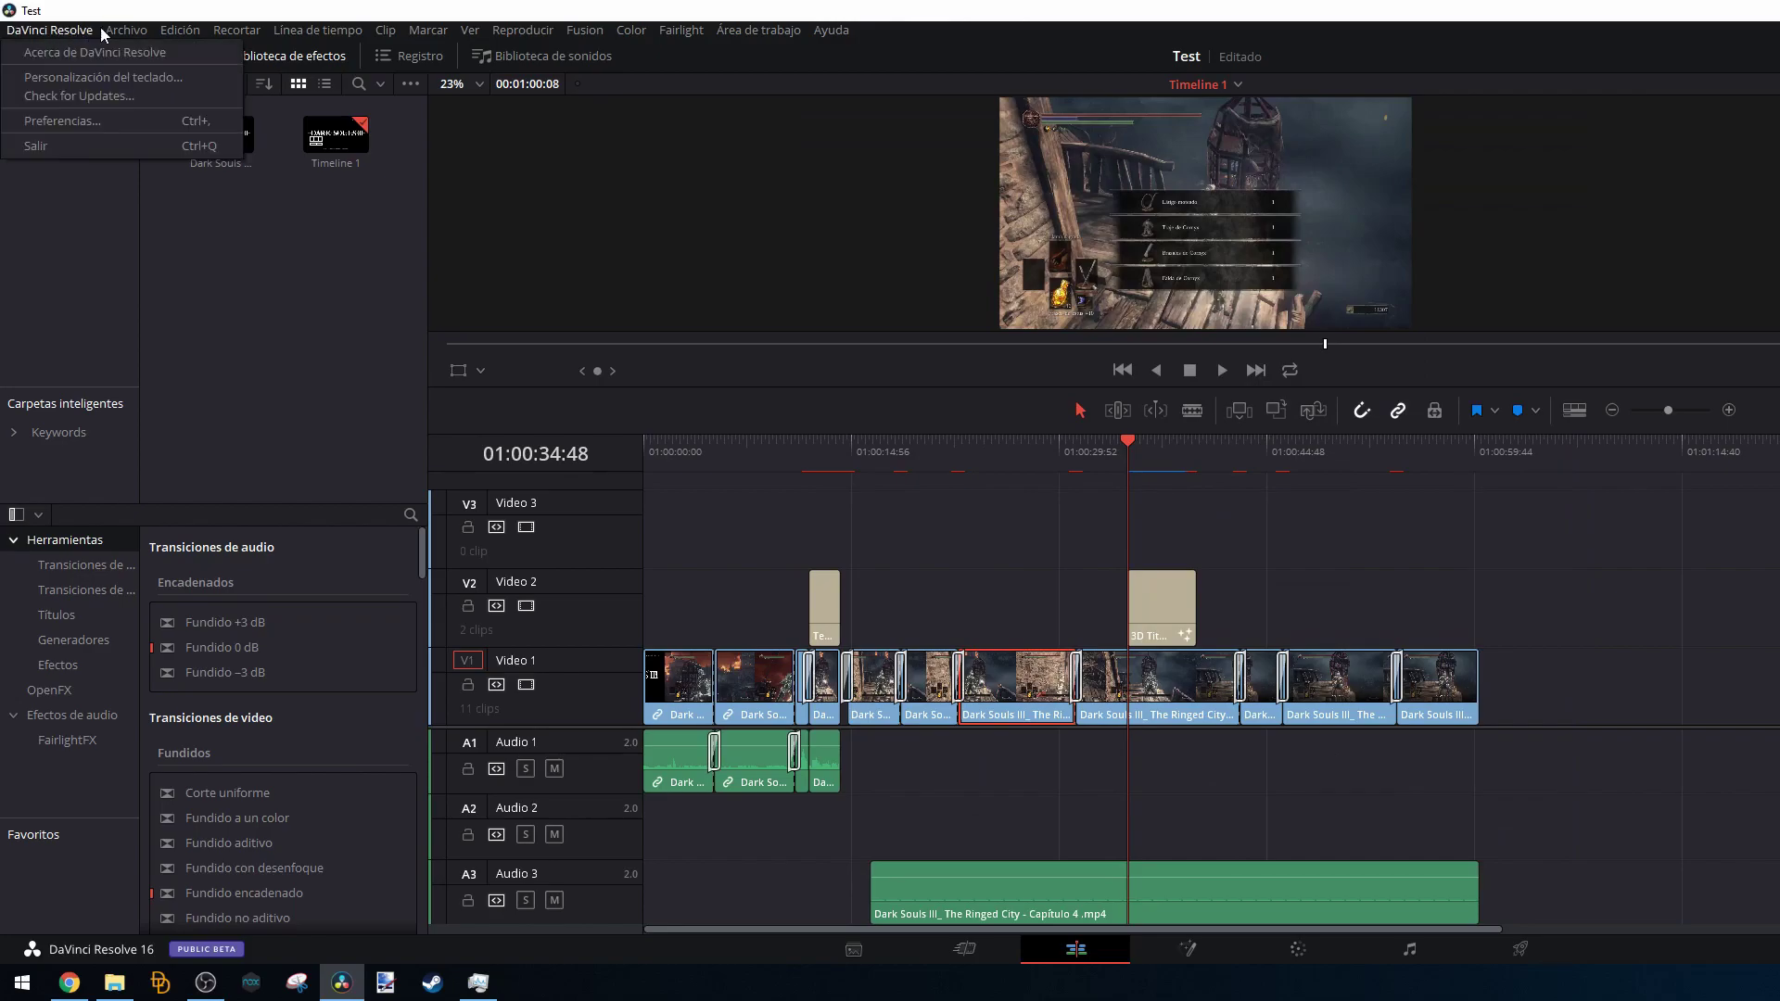
left_click(219, 325)
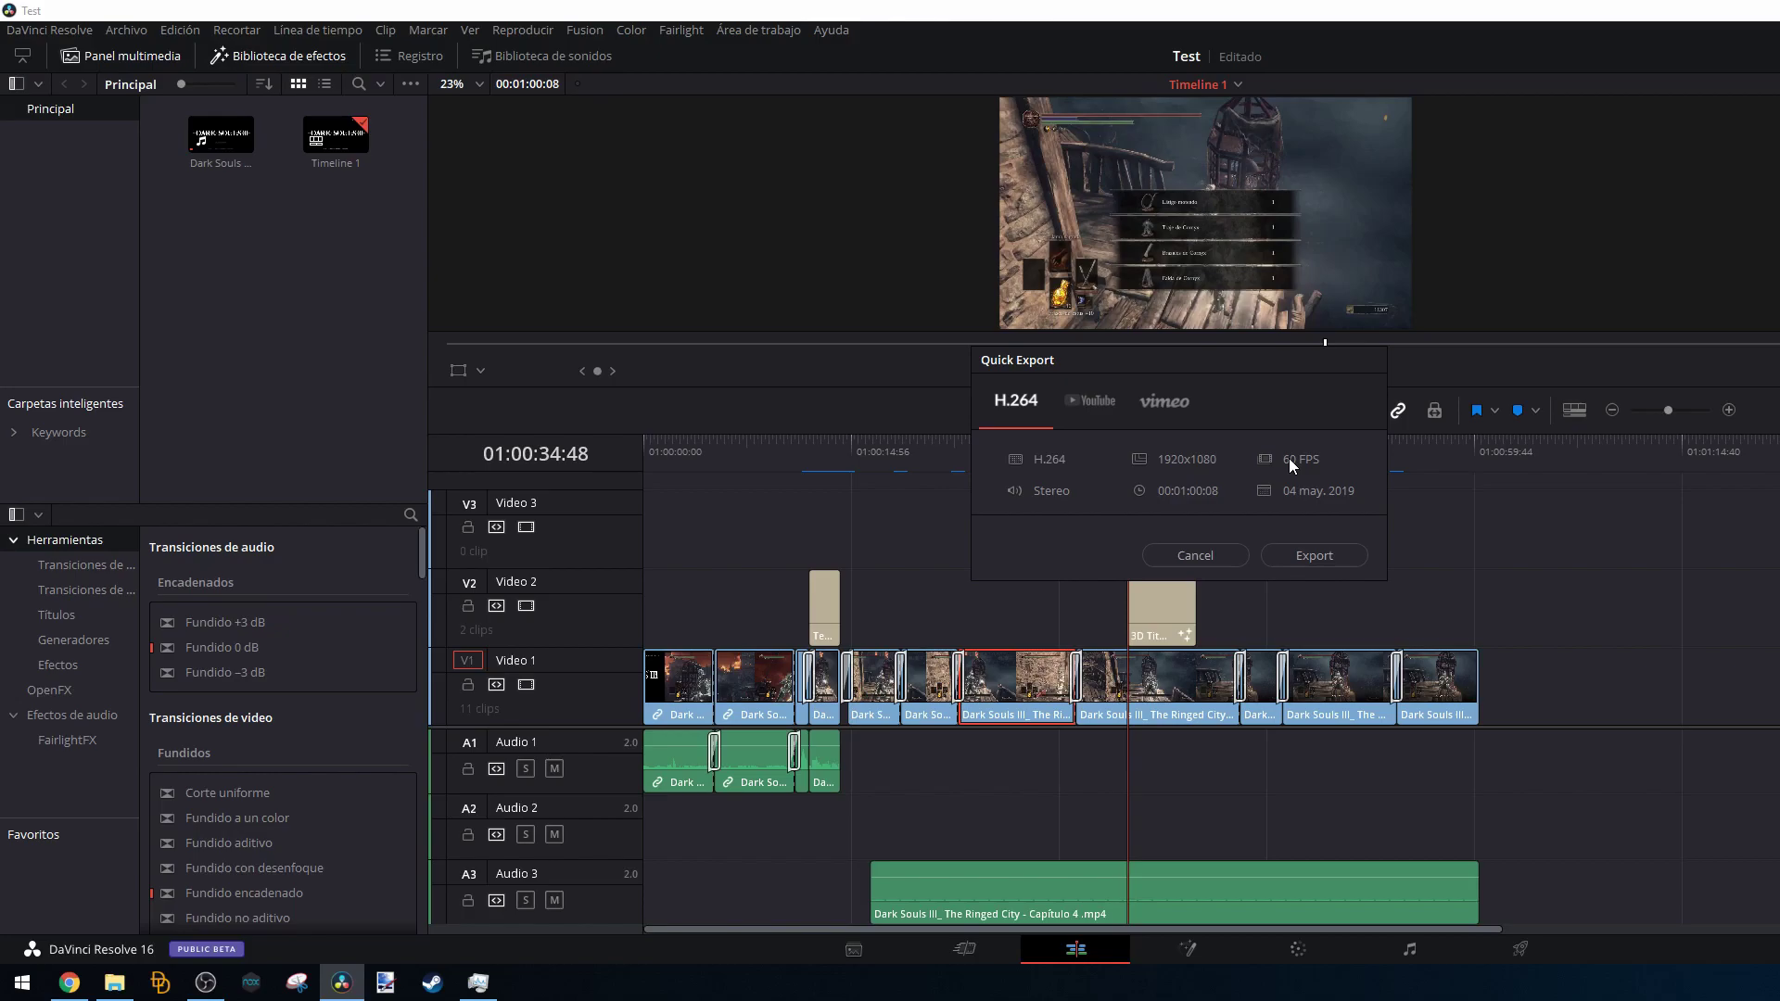
Cancel the Test project's Quick Export dialog without exporting.
left_click(1208, 560)
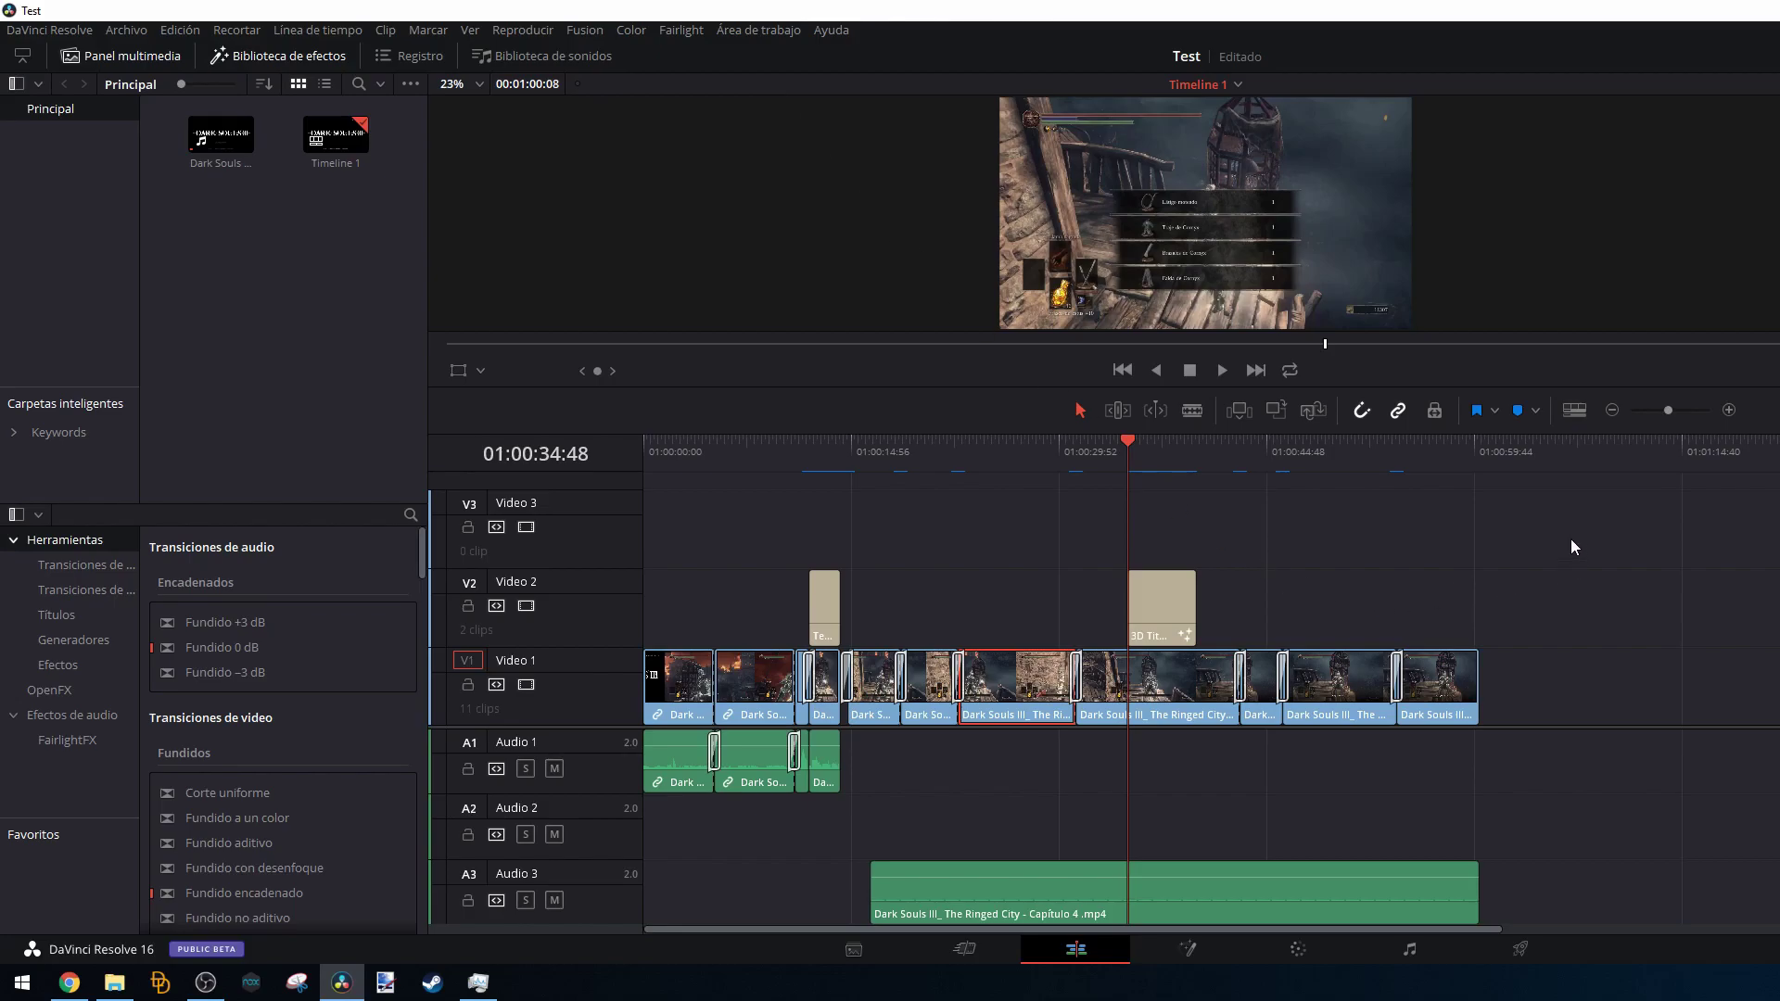
Clear Timeline 1, then place the Dark Souls III Capítulo 4 clip on V2/A2 at 01:00:00:00.
left_click_drag(1648, 540, 217, 903)
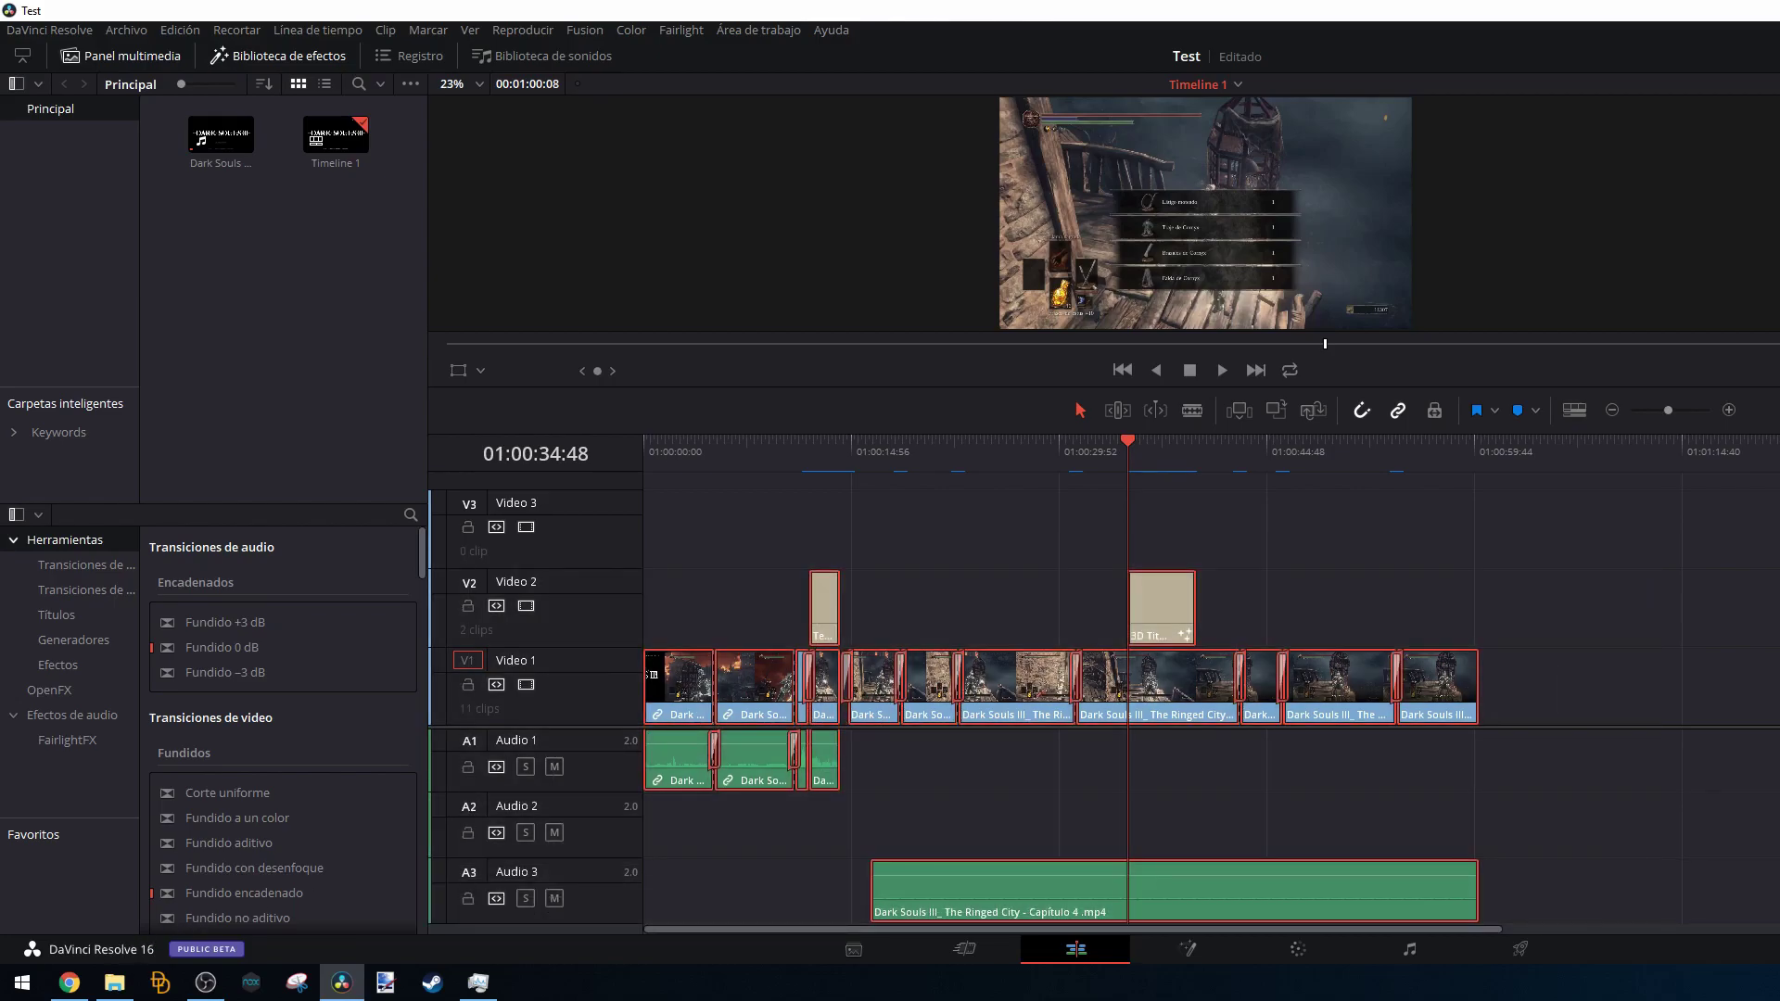
key("Delete")
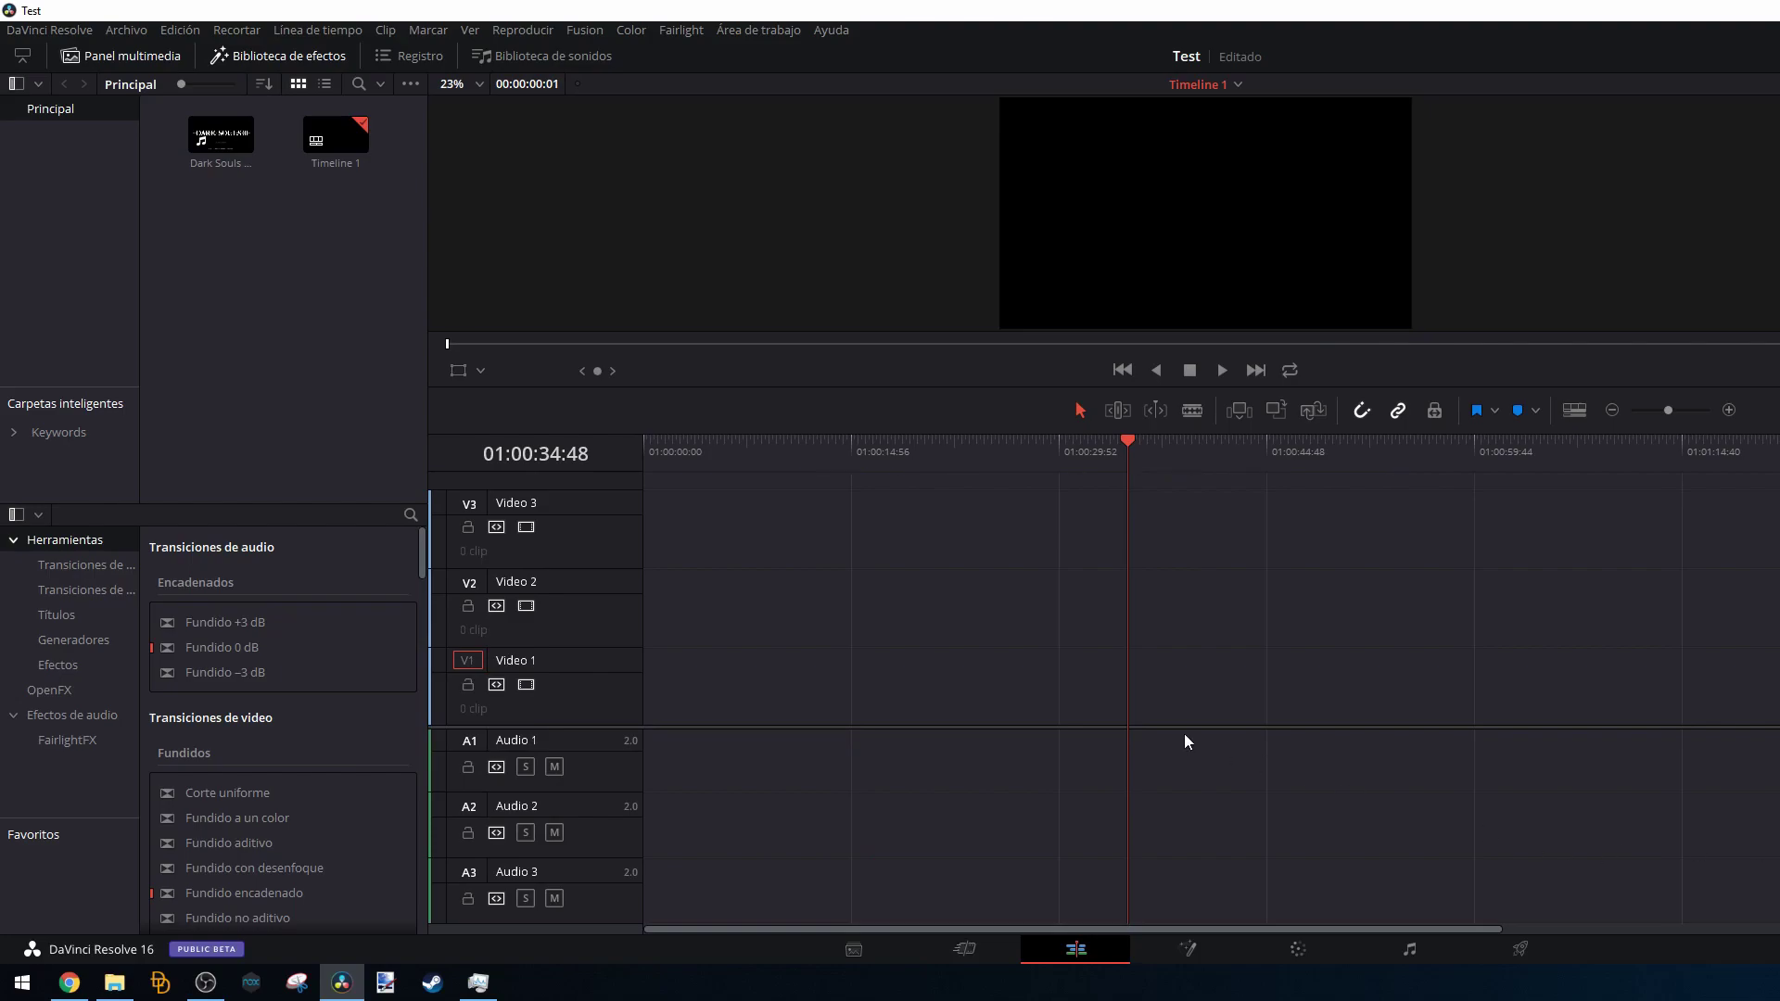
left_click_drag(1104, 459, 631, 454)
left_click_drag(221, 134, 725, 596)
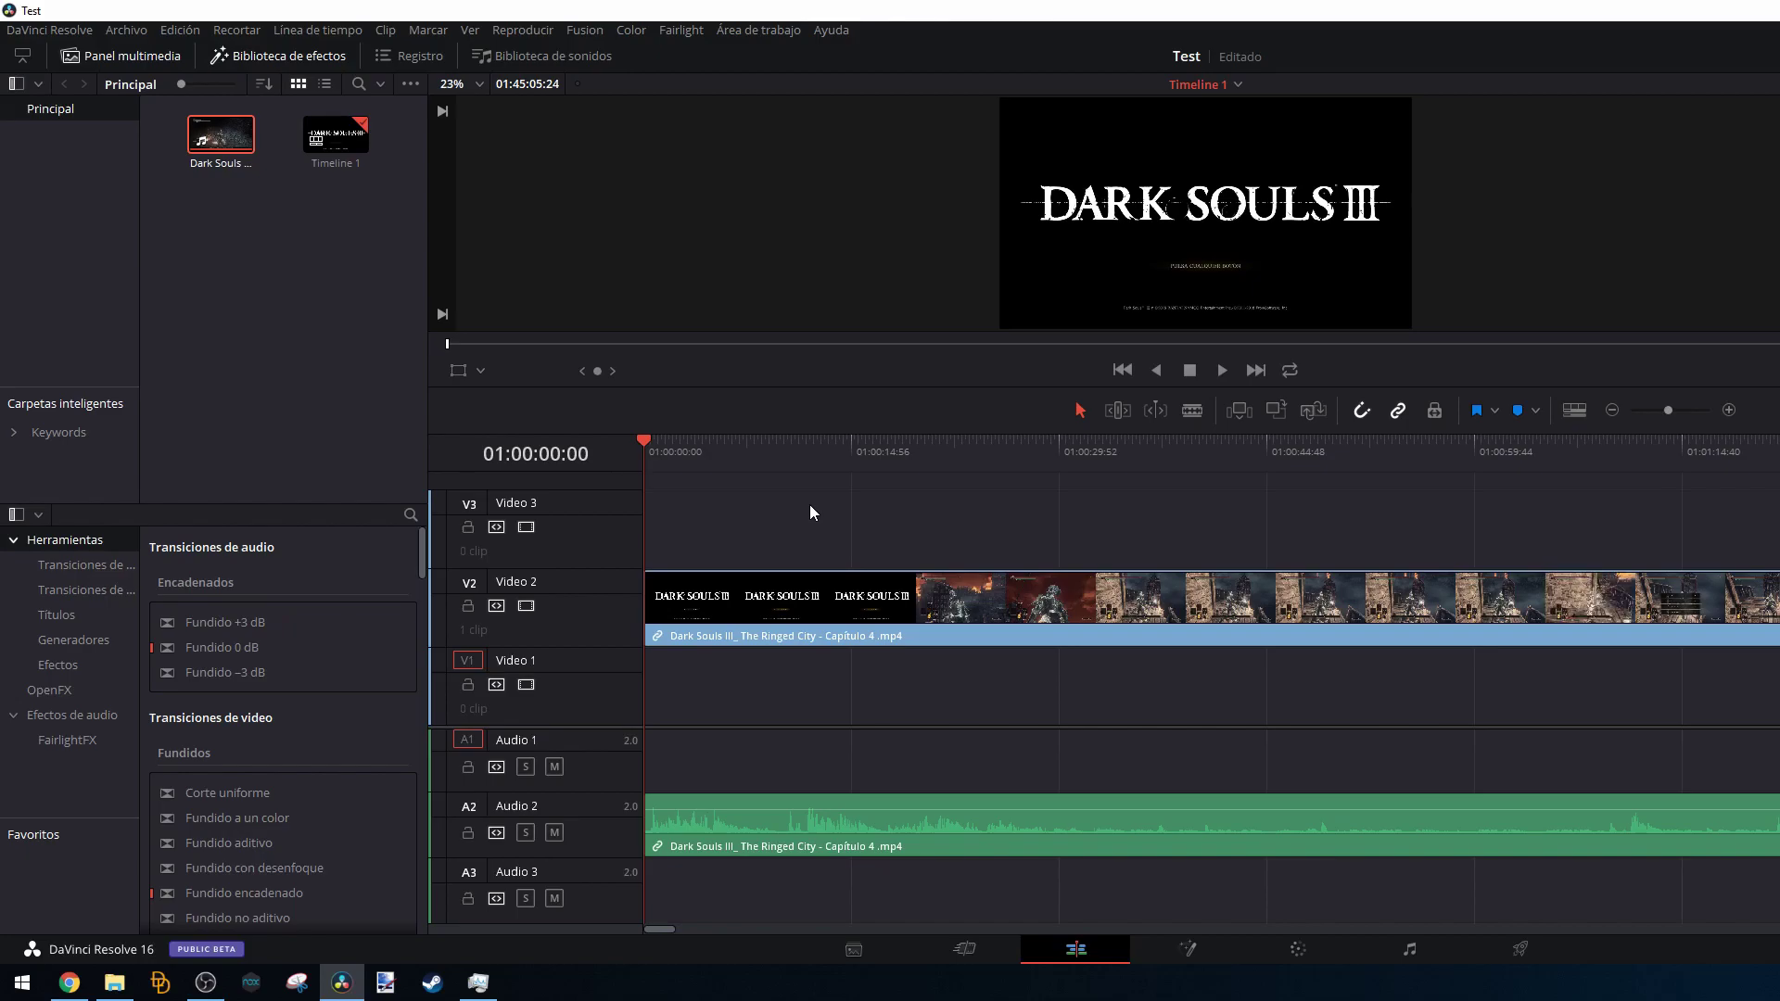
Park the playhead at 01:00:11:44 and browse the Video Transitions list for the Formas group.
left_click(805, 451)
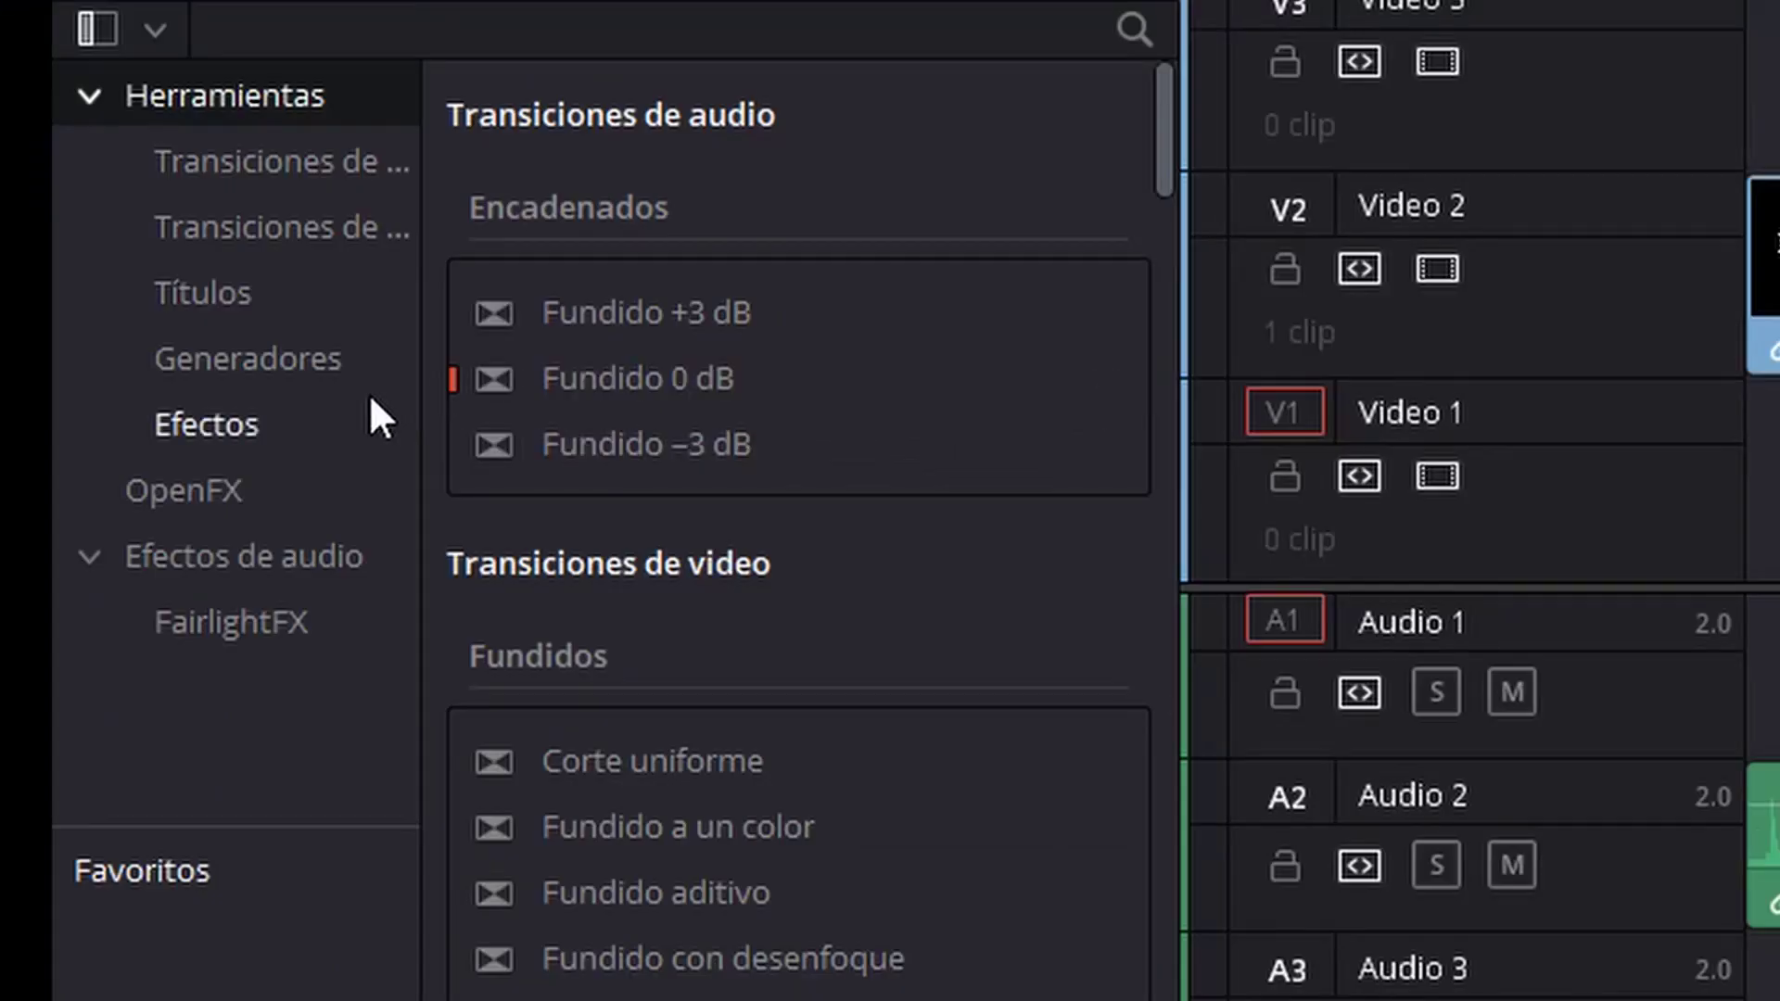
left_click(293, 429)
left_click(236, 226)
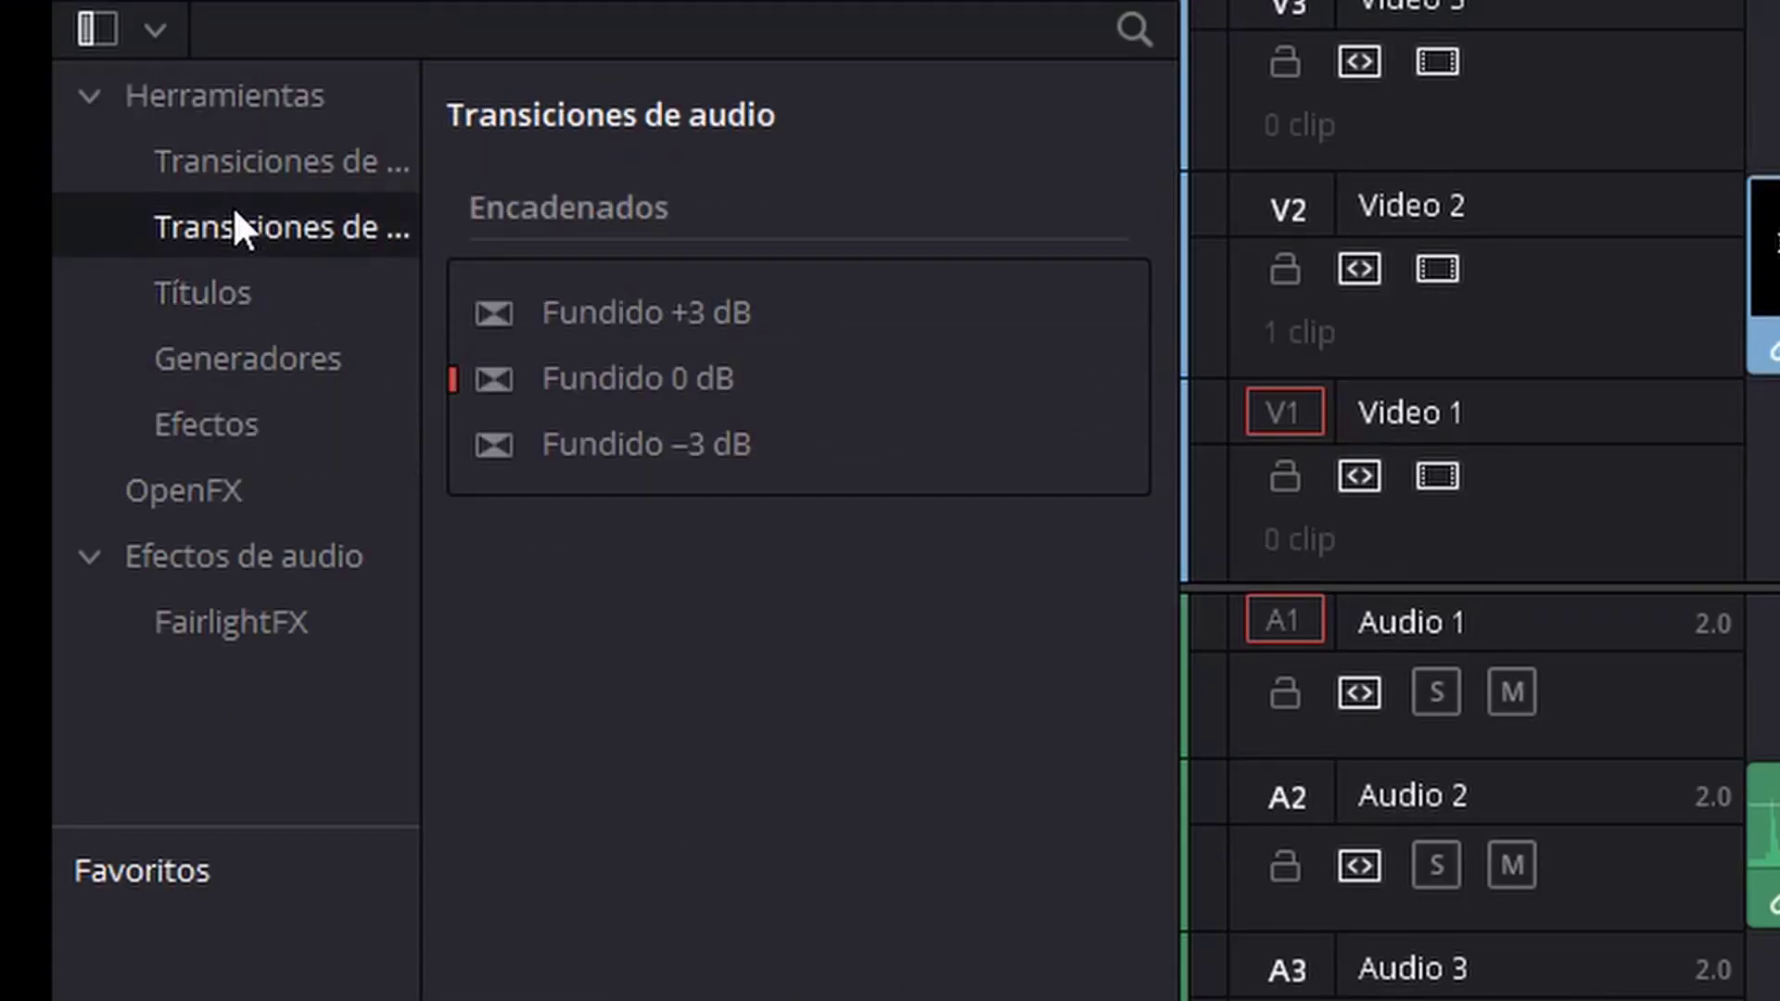
left_click(252, 176)
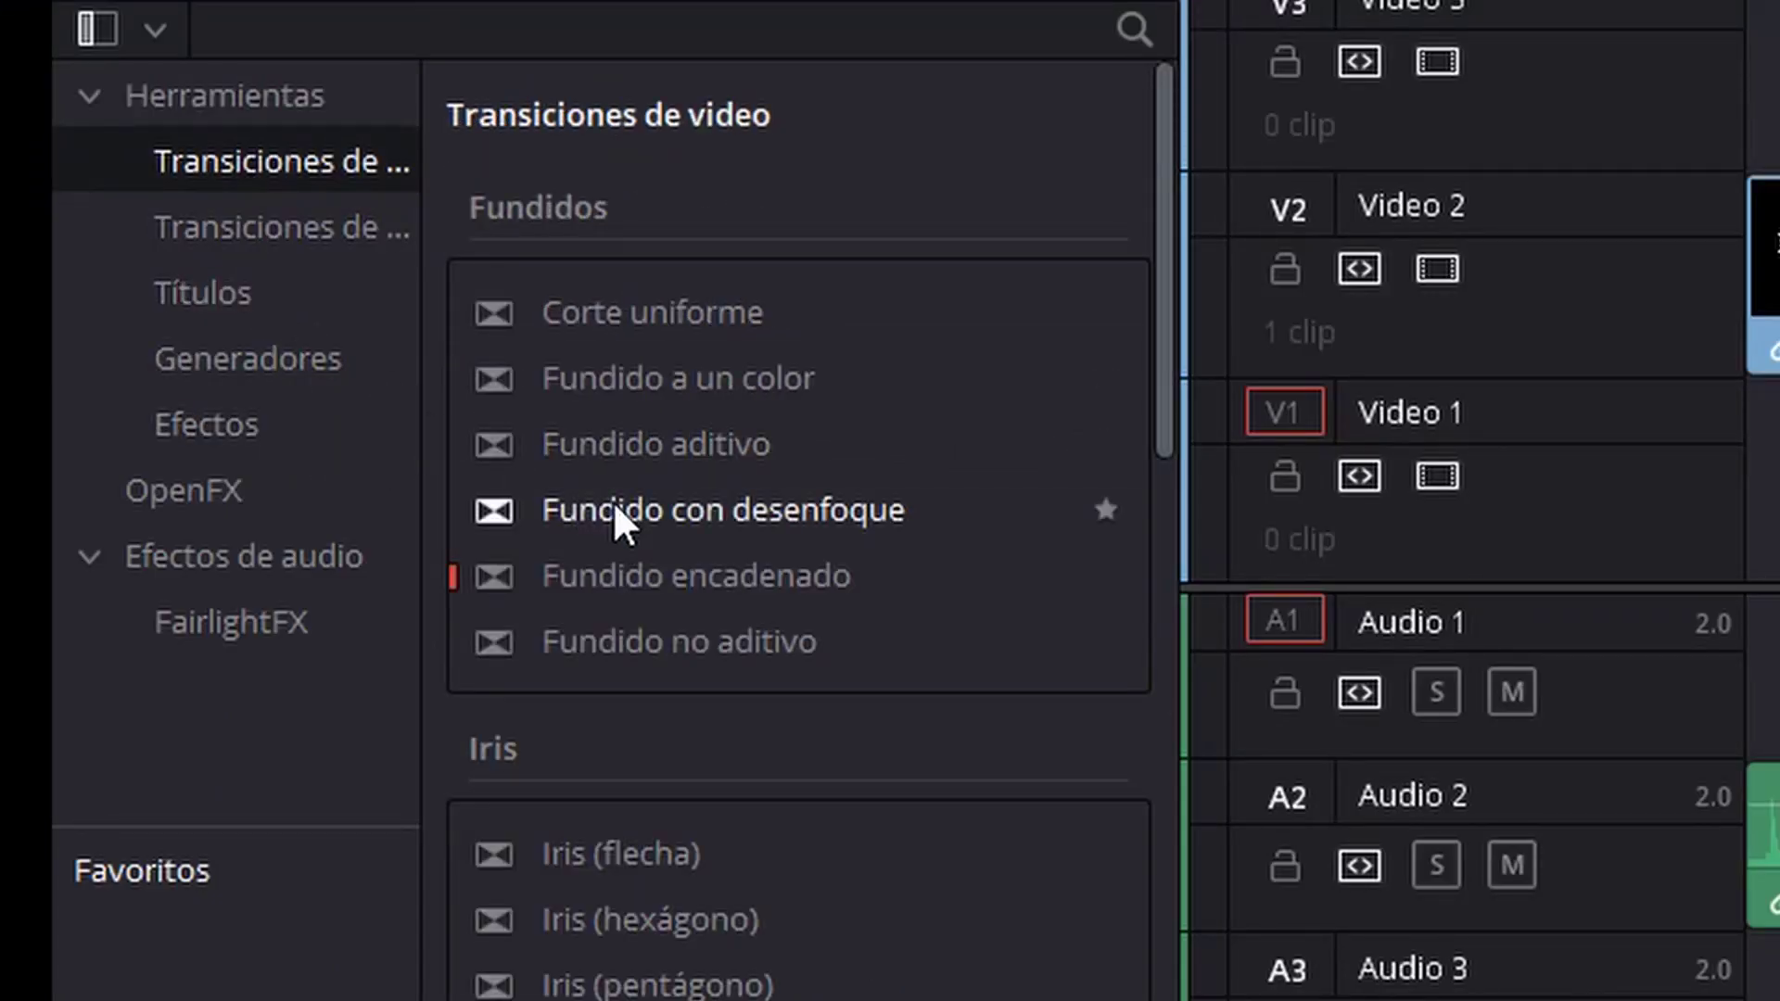
scroll(728, 603, "down", 2)
scroll(728, 607, "down", 5)
scroll(728, 607, "down", 7)
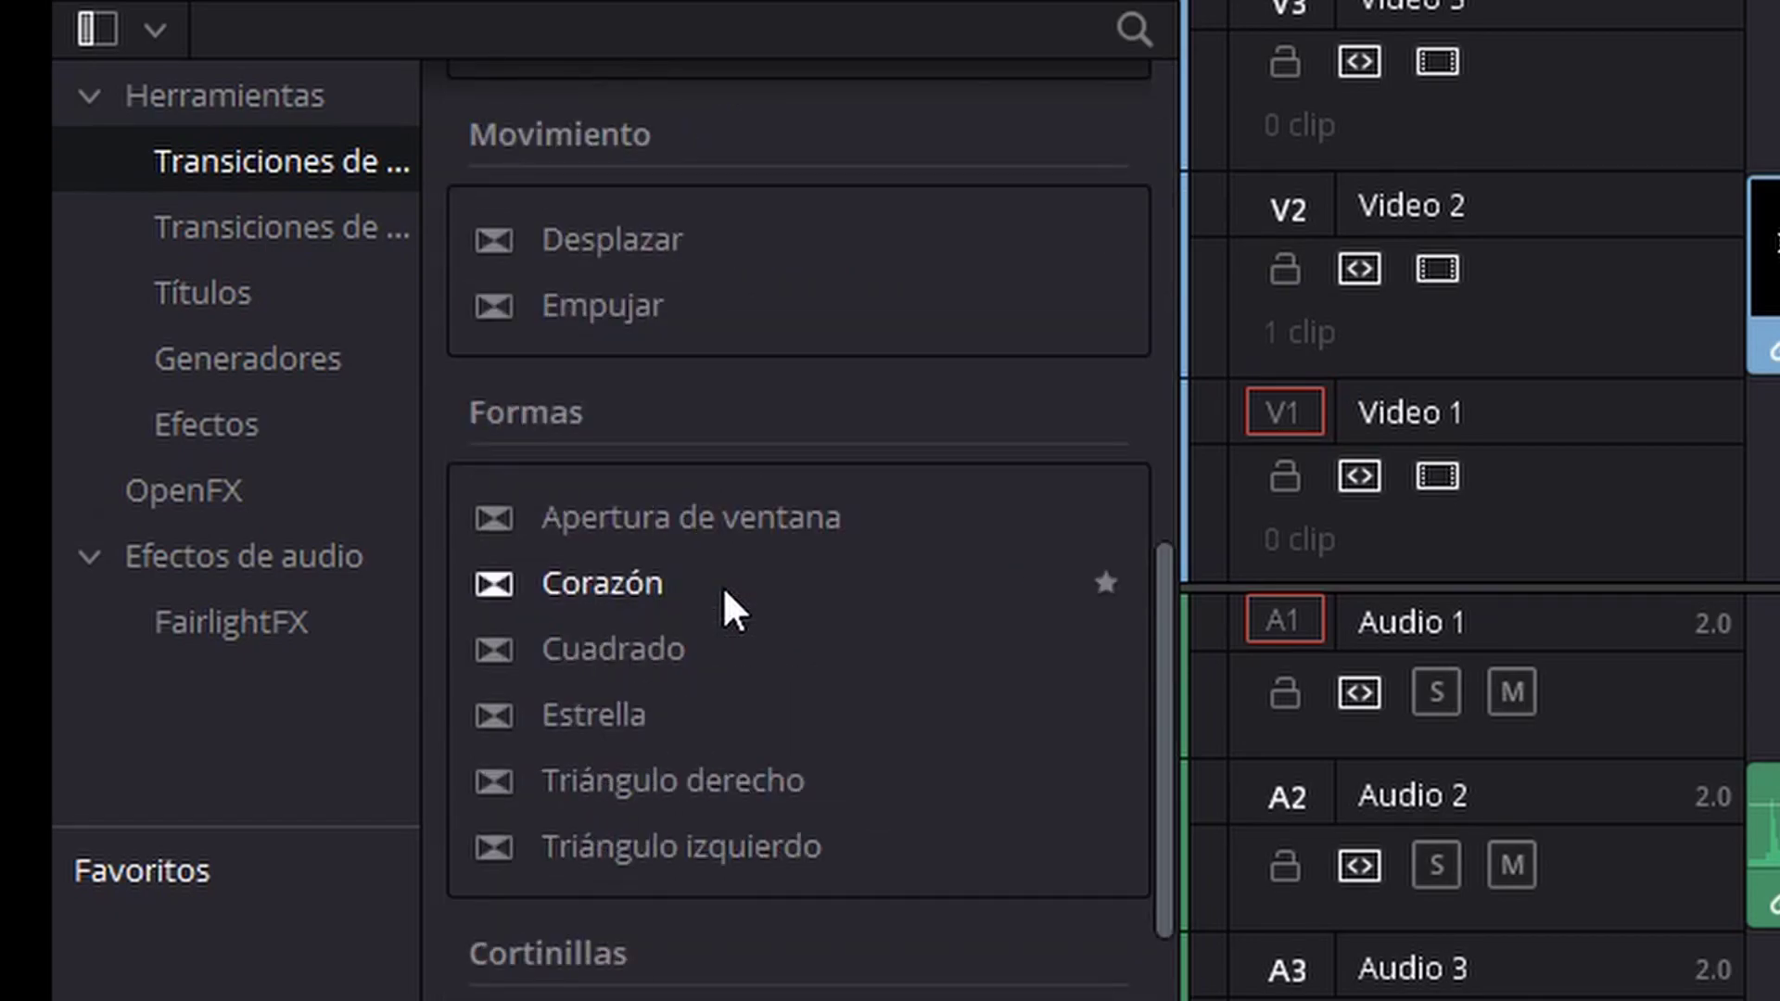
scroll(725, 594, "down", 6)
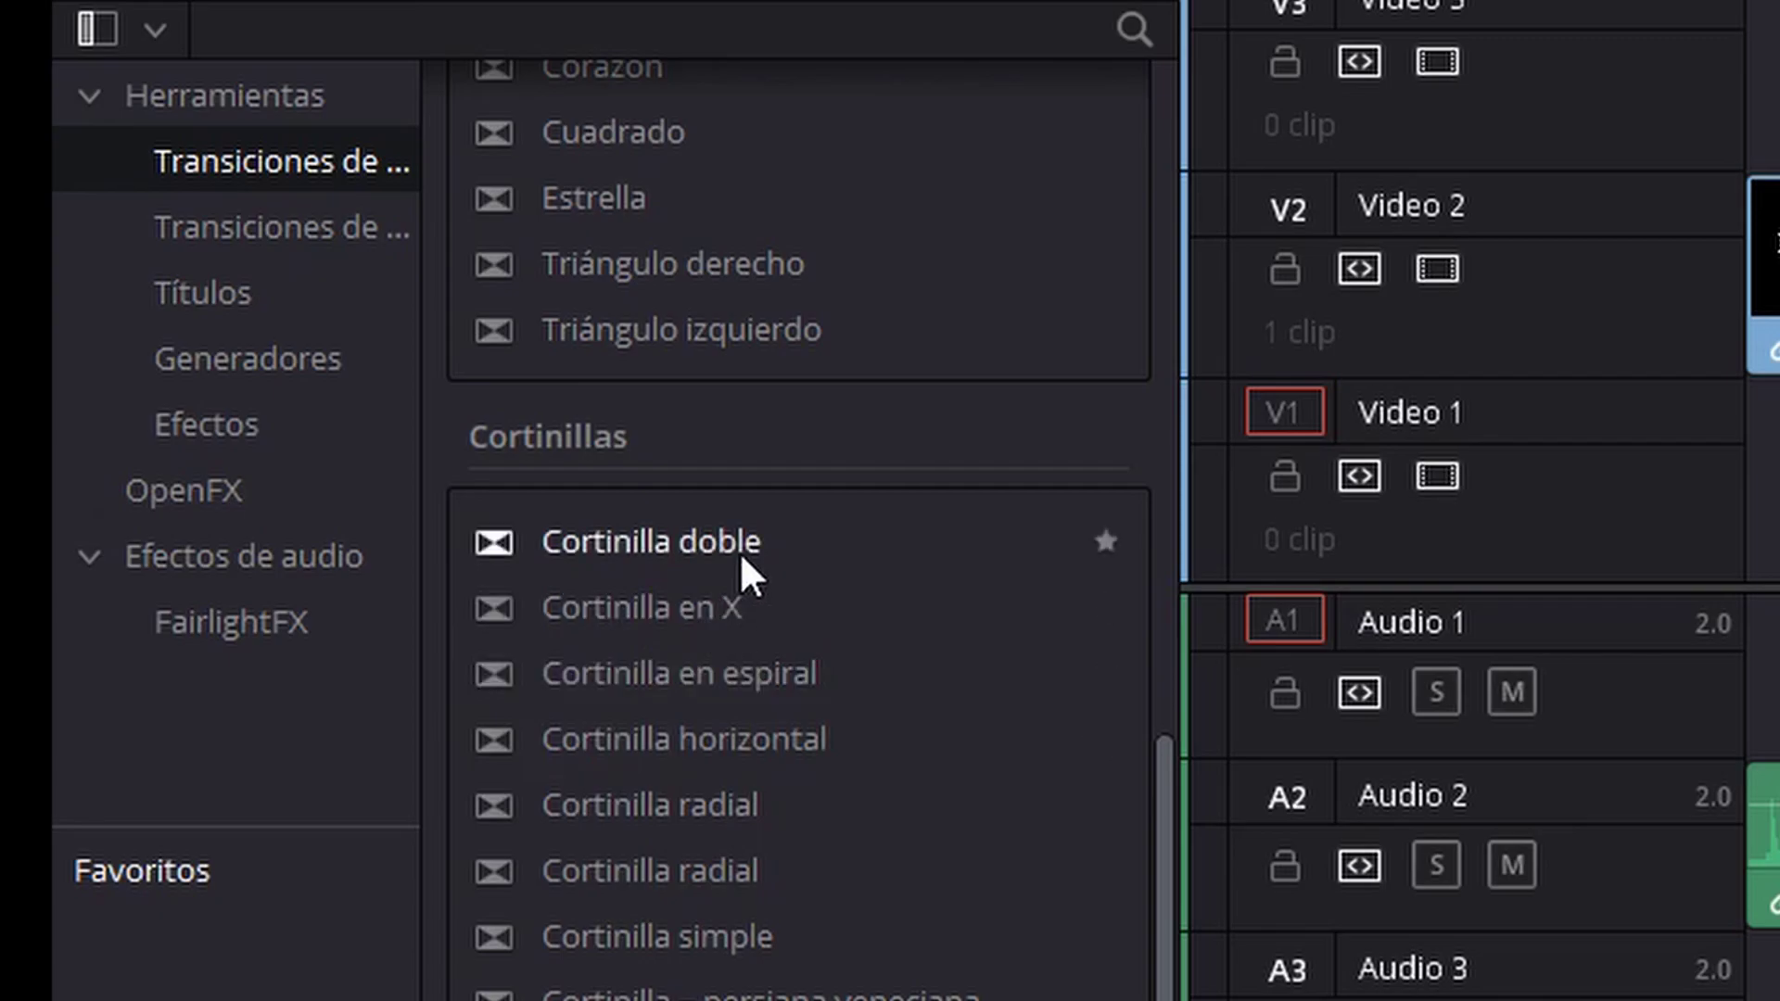
scroll(742, 552, "up", 2)
scroll(761, 342, "up", 2)
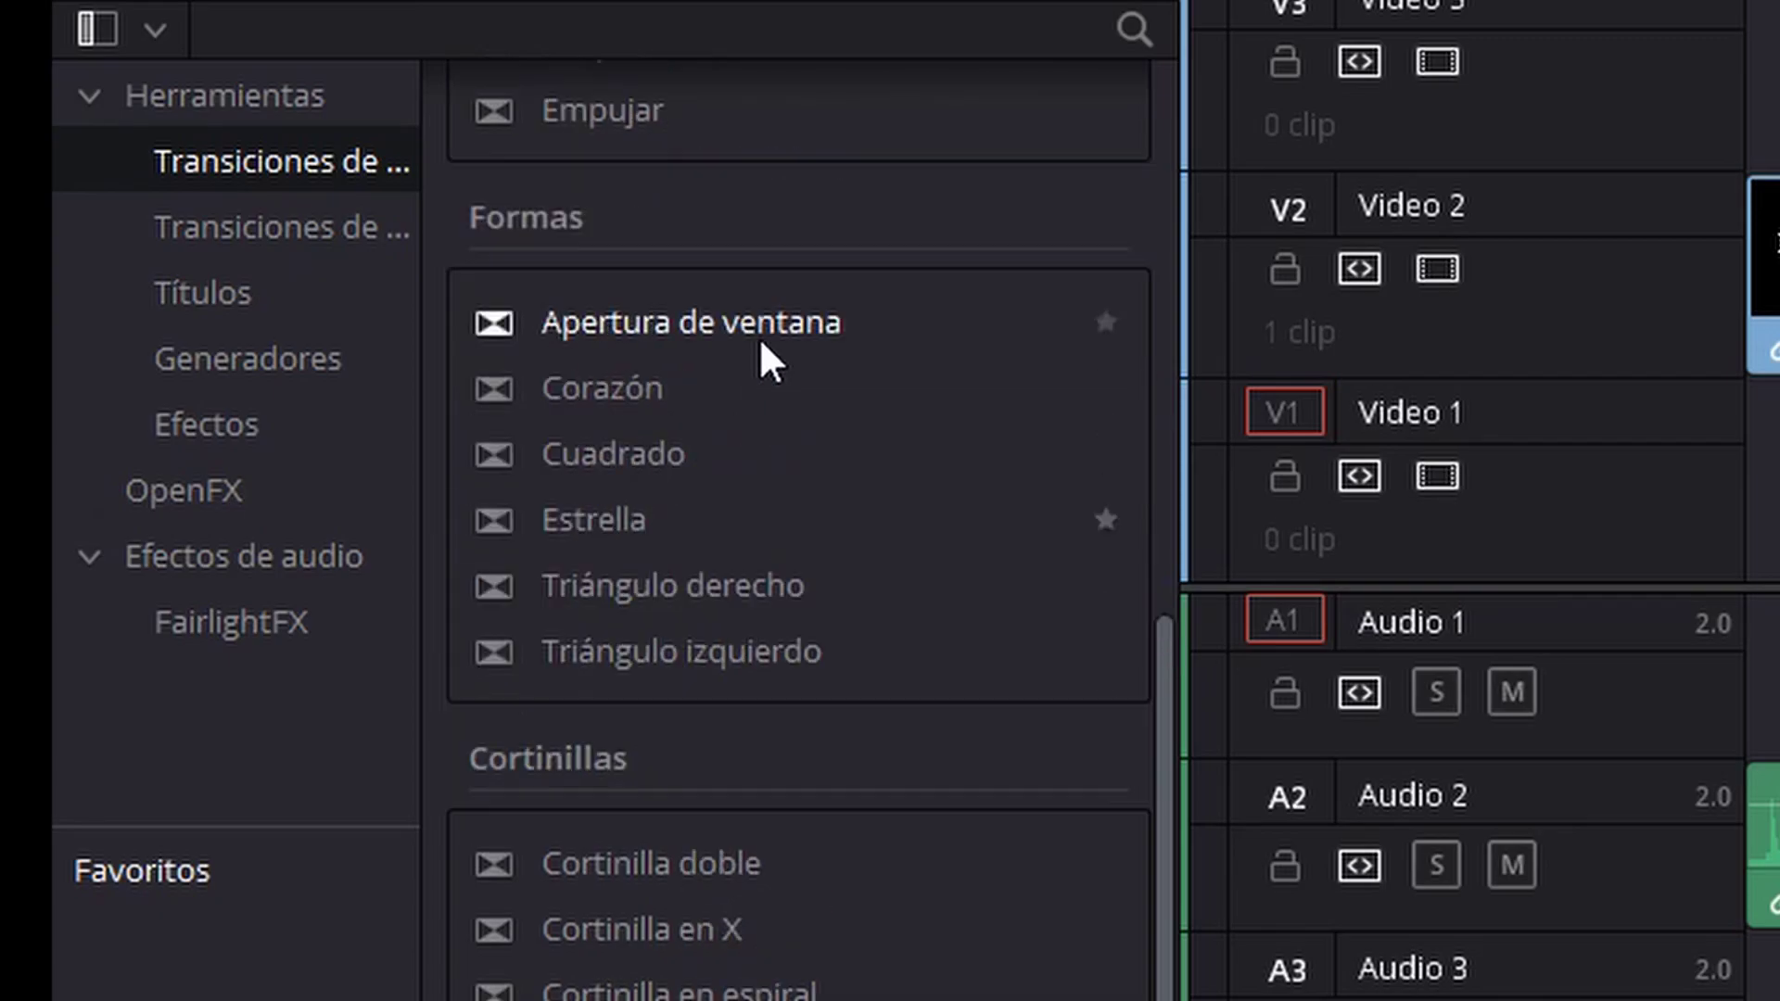
scroll(760, 339, "up", 2)
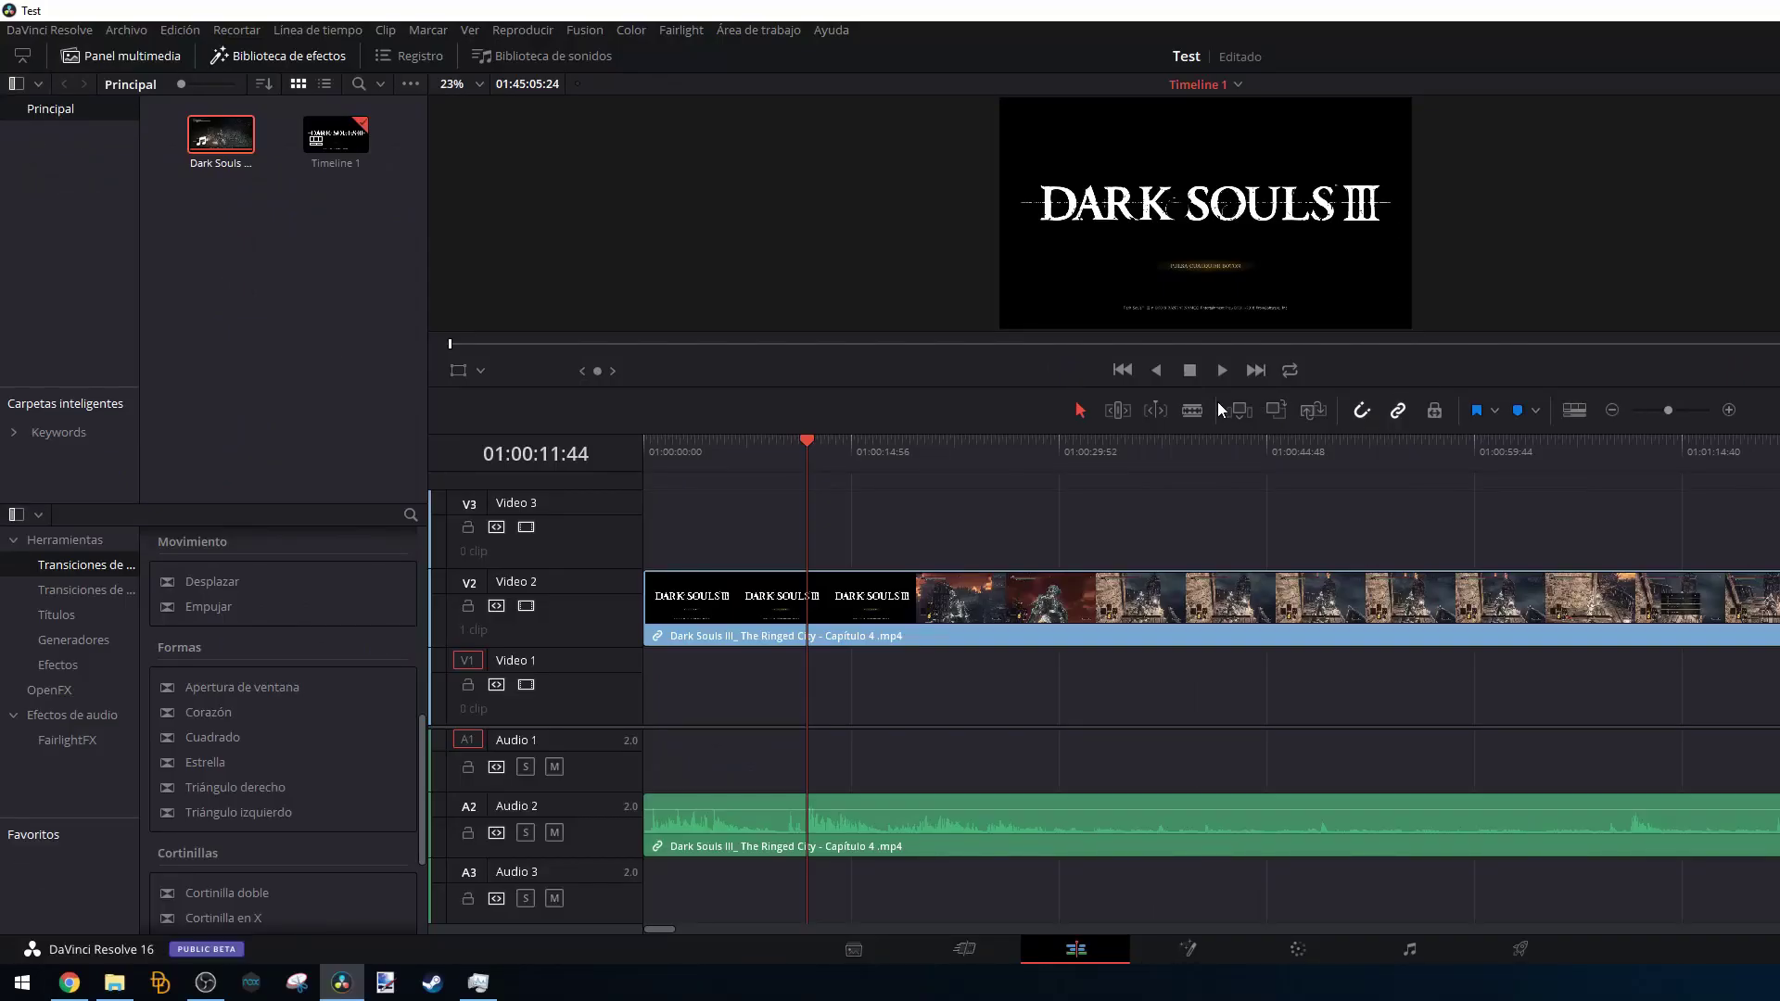
Cut the V2 clip at the playhead, add the Estrella transition on the cut, and preview it.
left_click(807, 598)
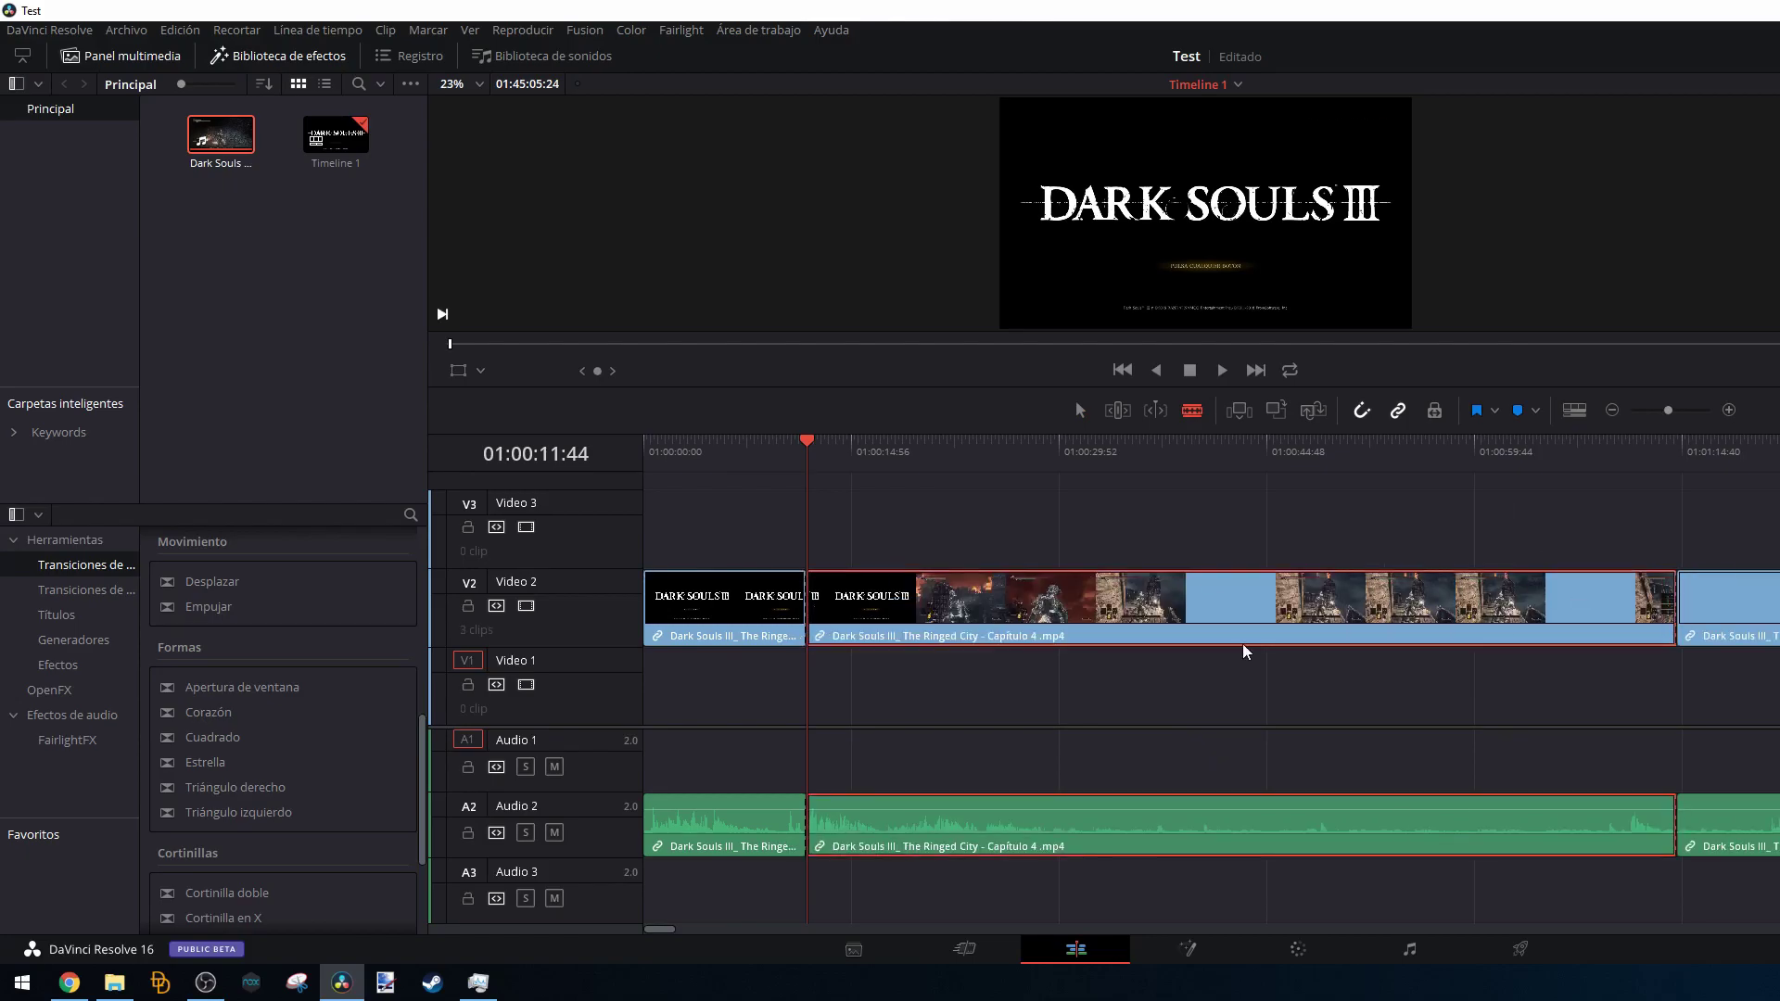
left_click_drag(205, 762, 797, 616)
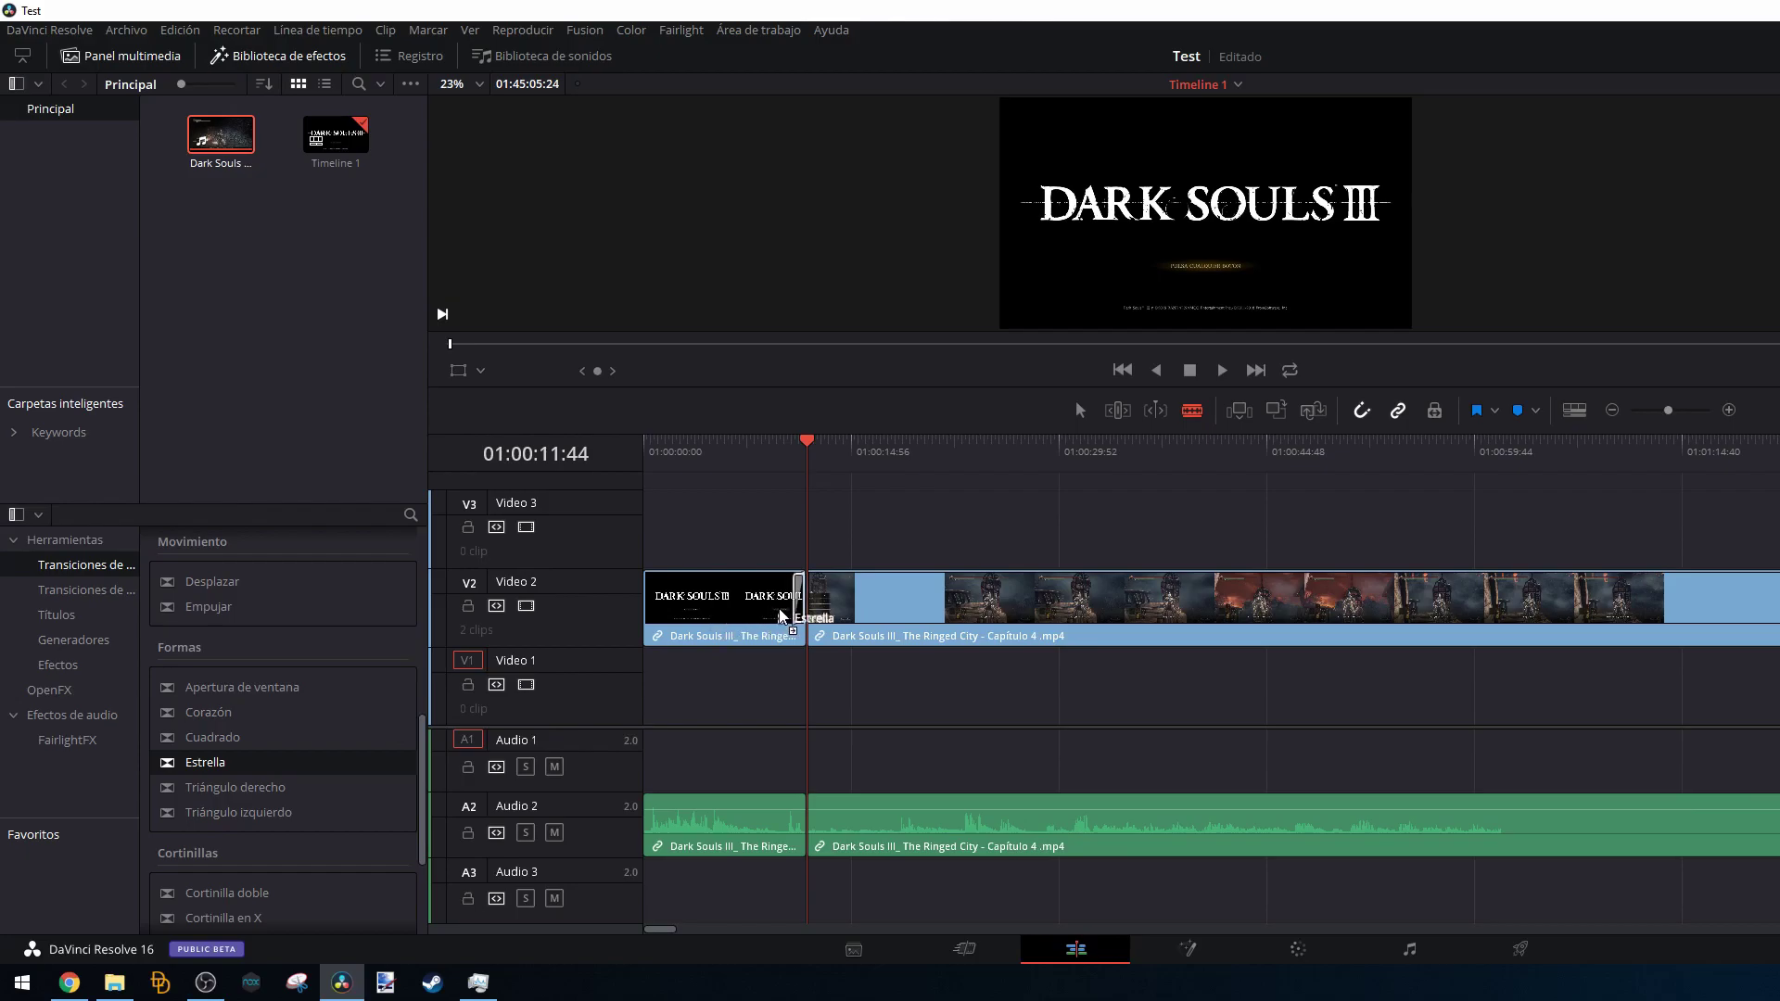
key("Up")
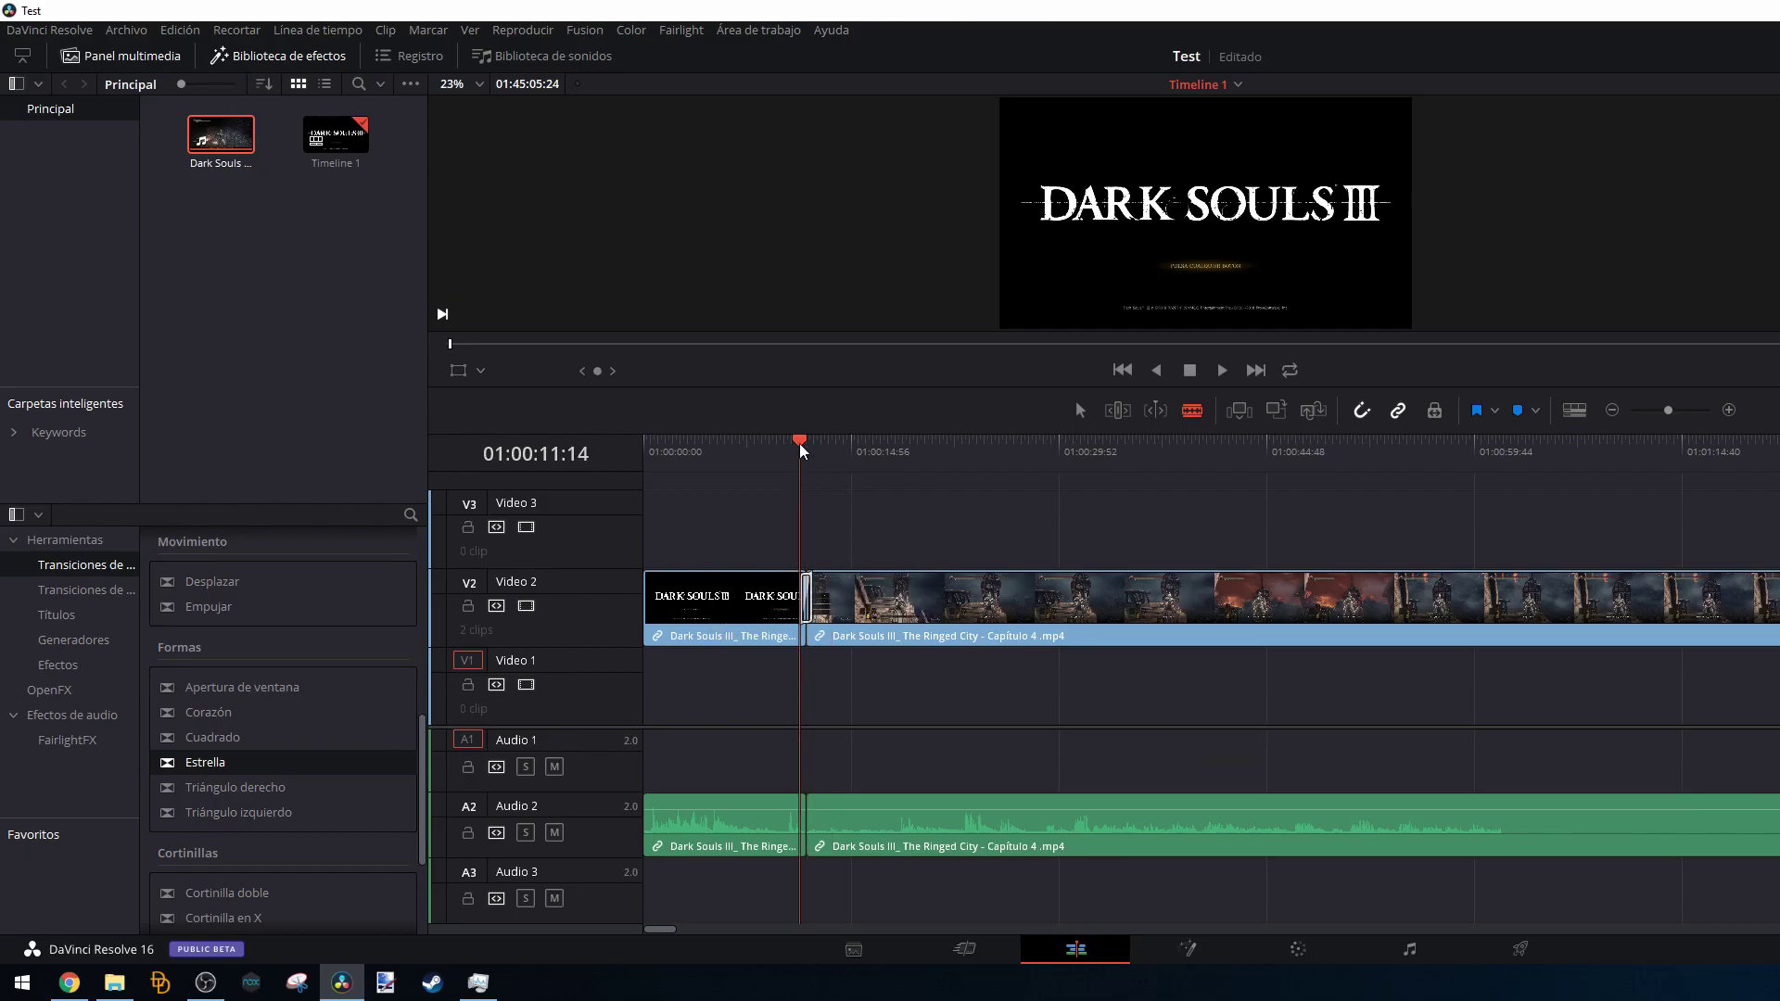
left_click(1223, 371)
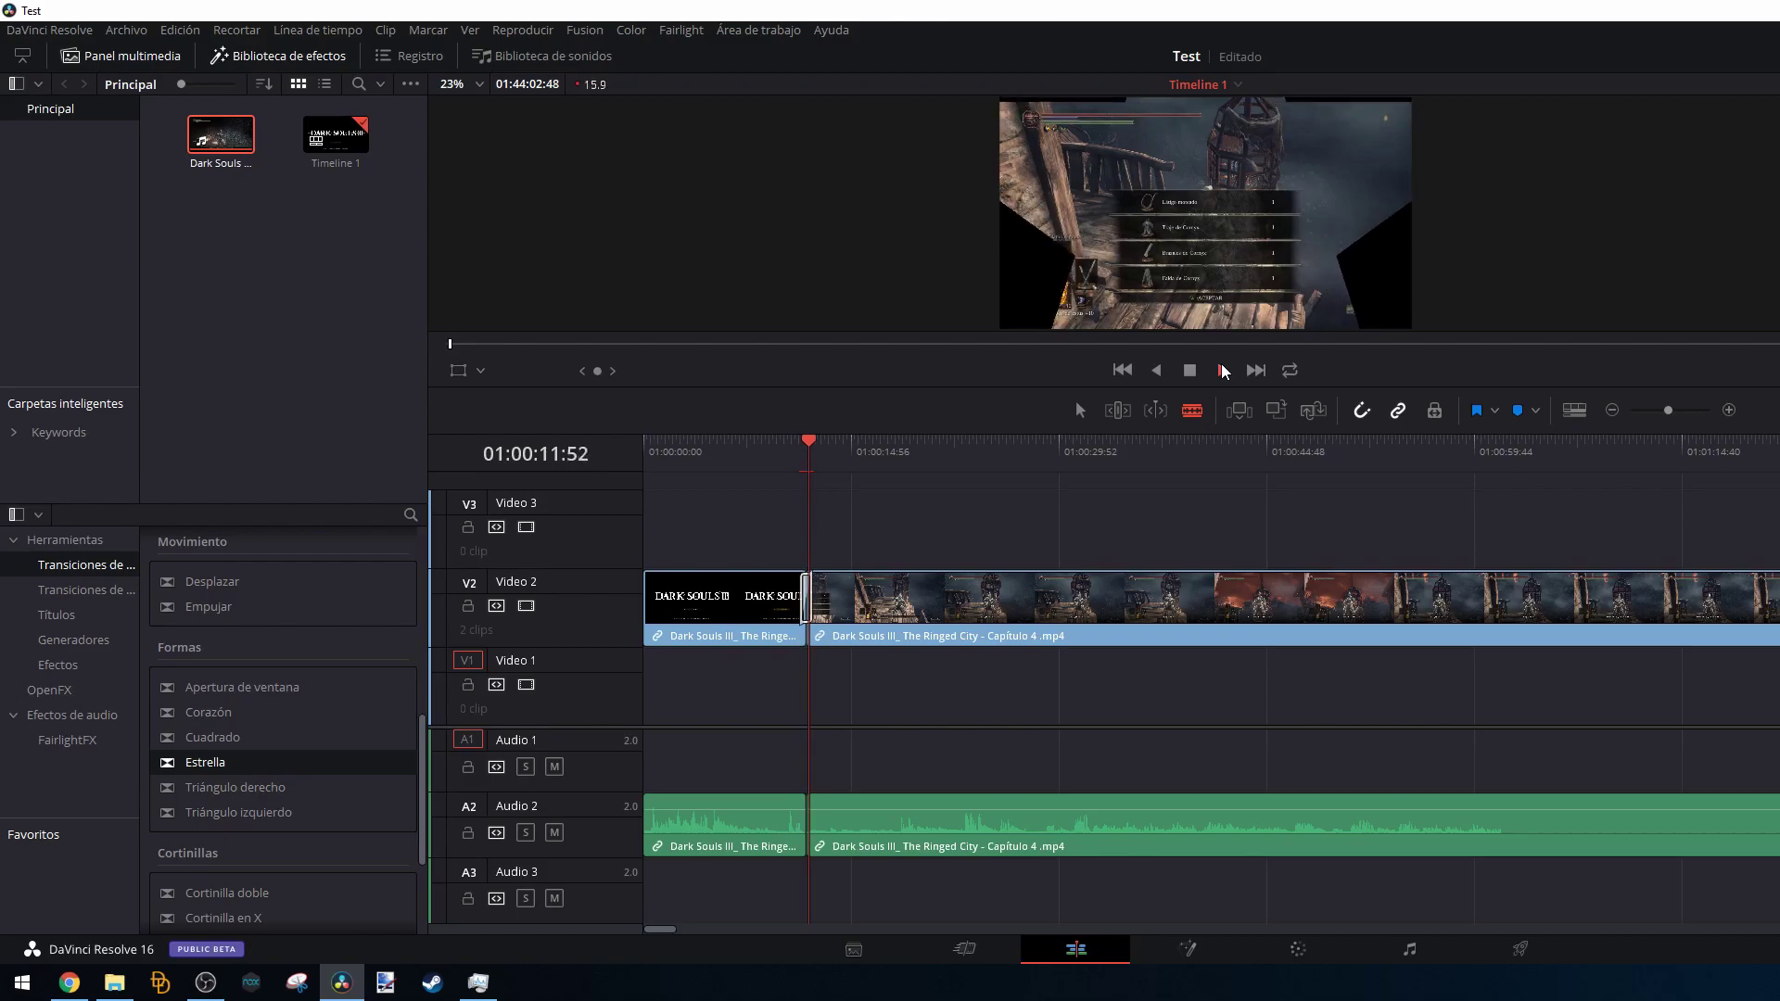
left_click(803, 448)
left_click(1196, 373)
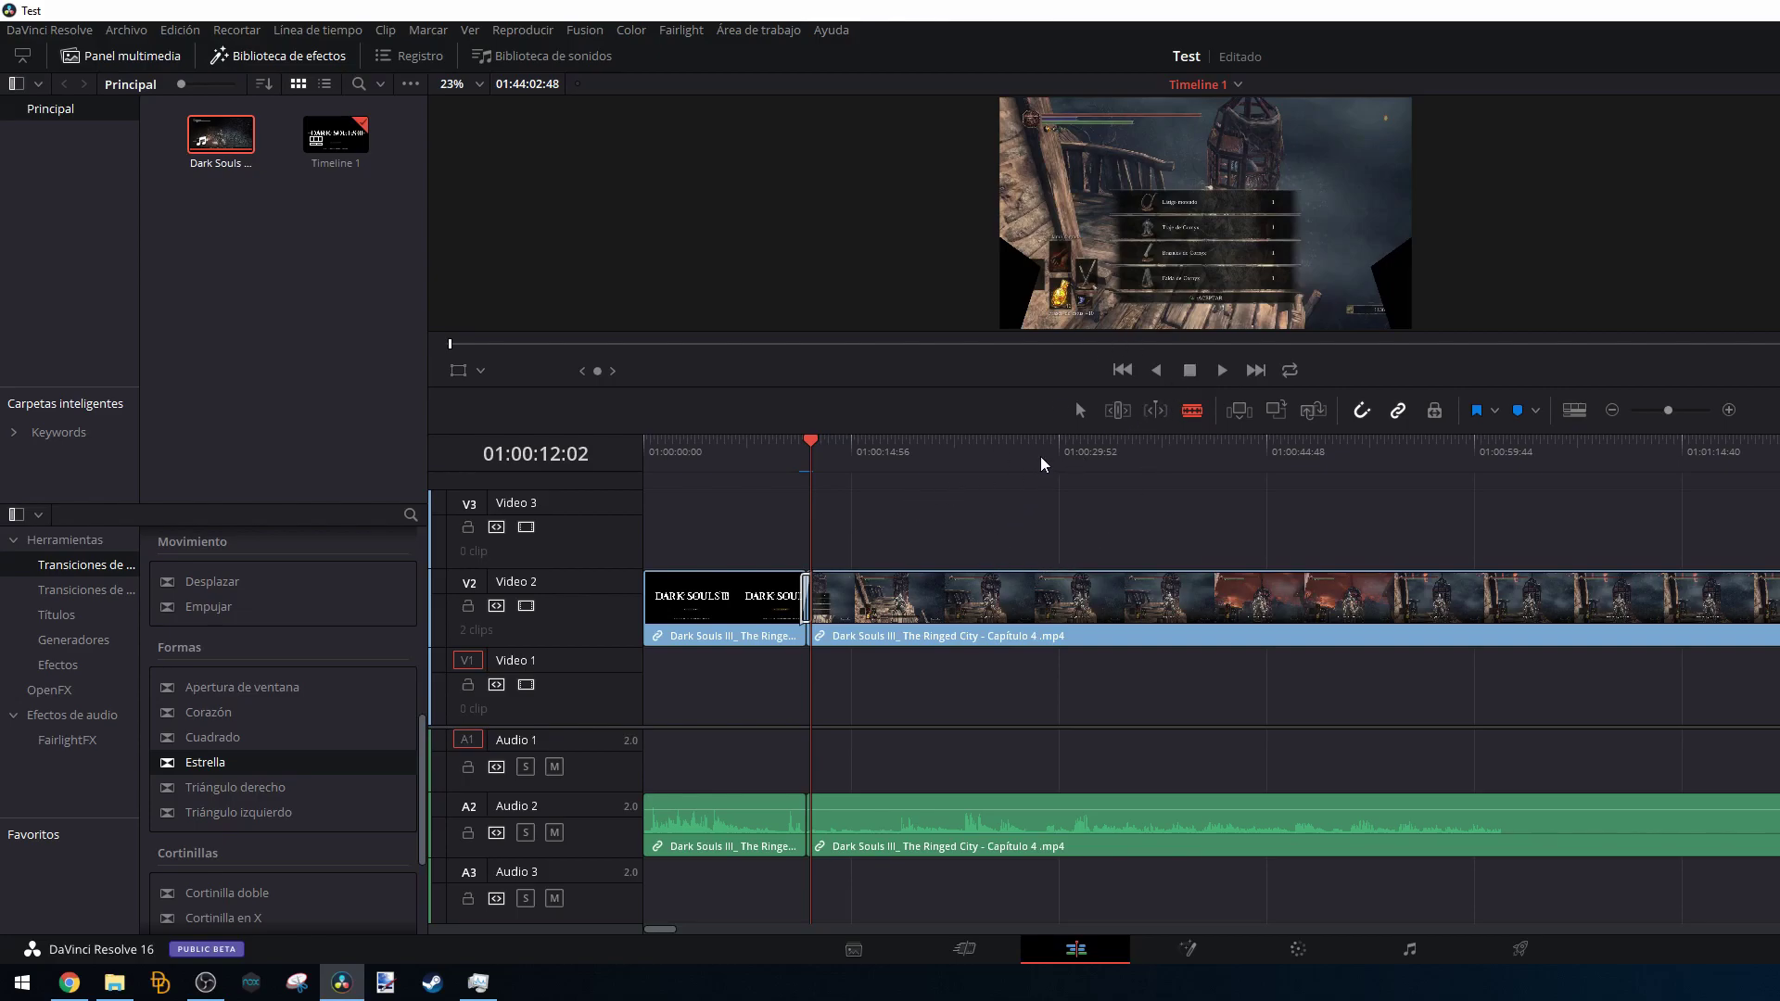
Widen the Resolve window, toggle the Inspector, and select the opening Dark Souls III title clip.
left_click(1011, 592)
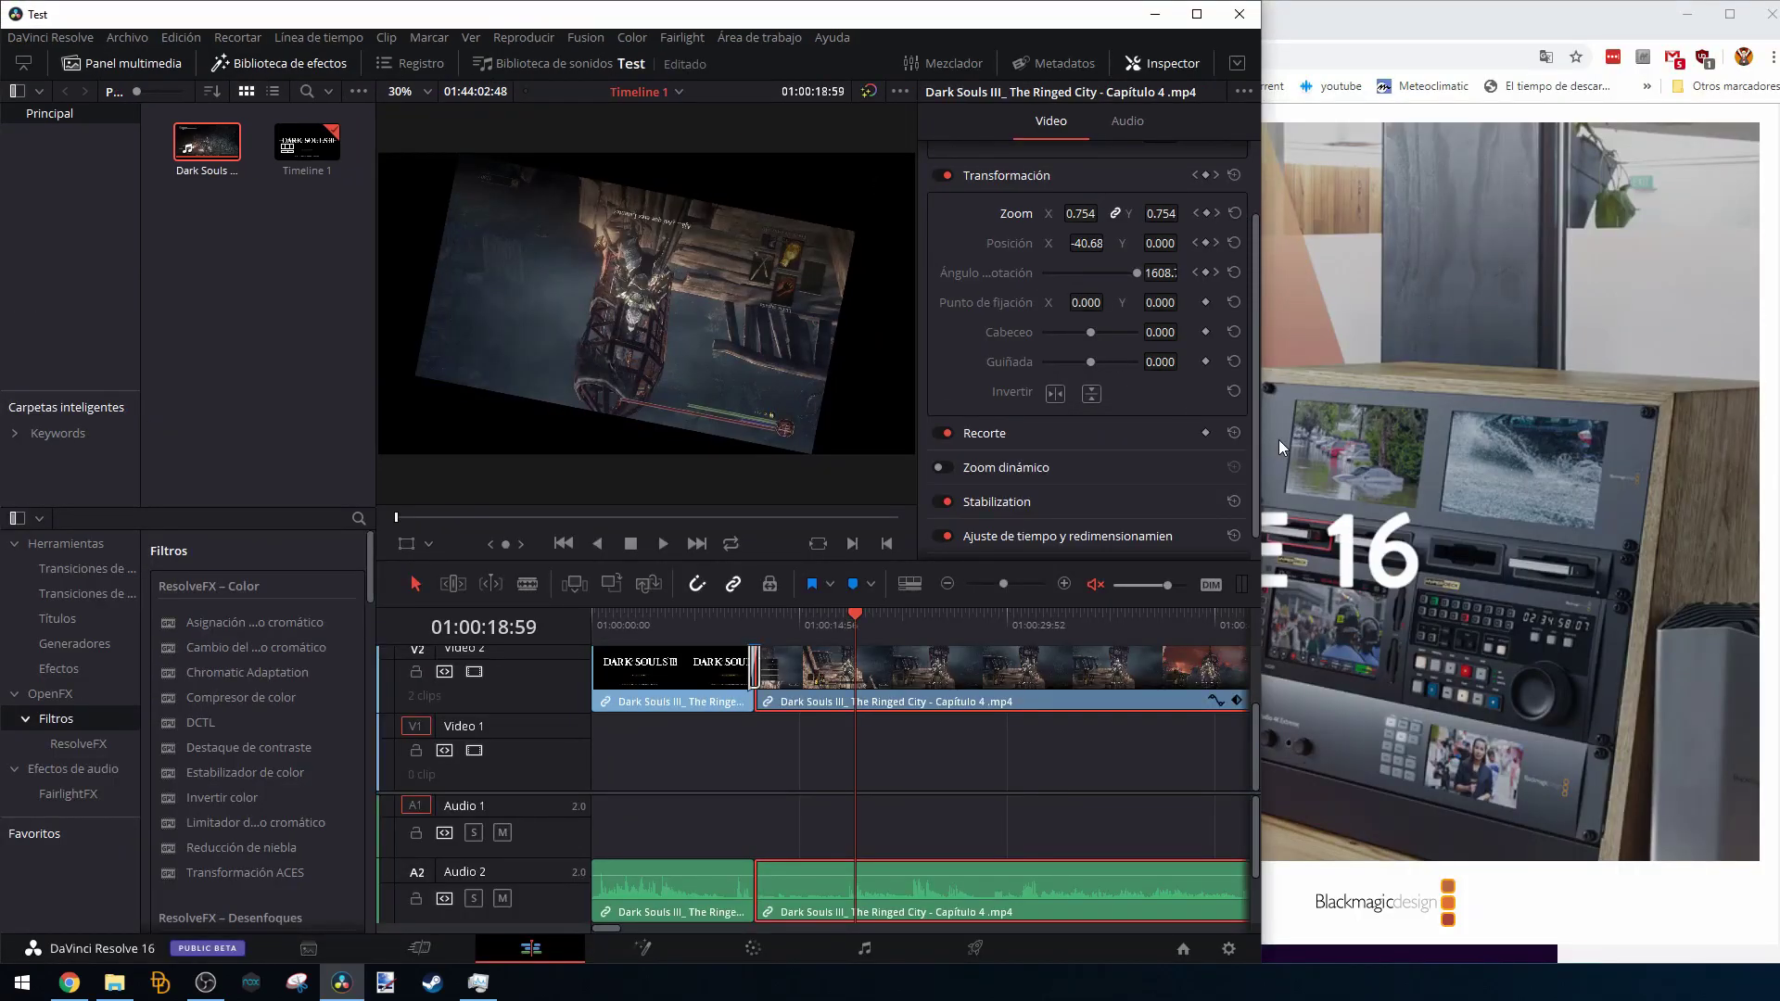
left_click_drag(1453, 432, 1779, 443)
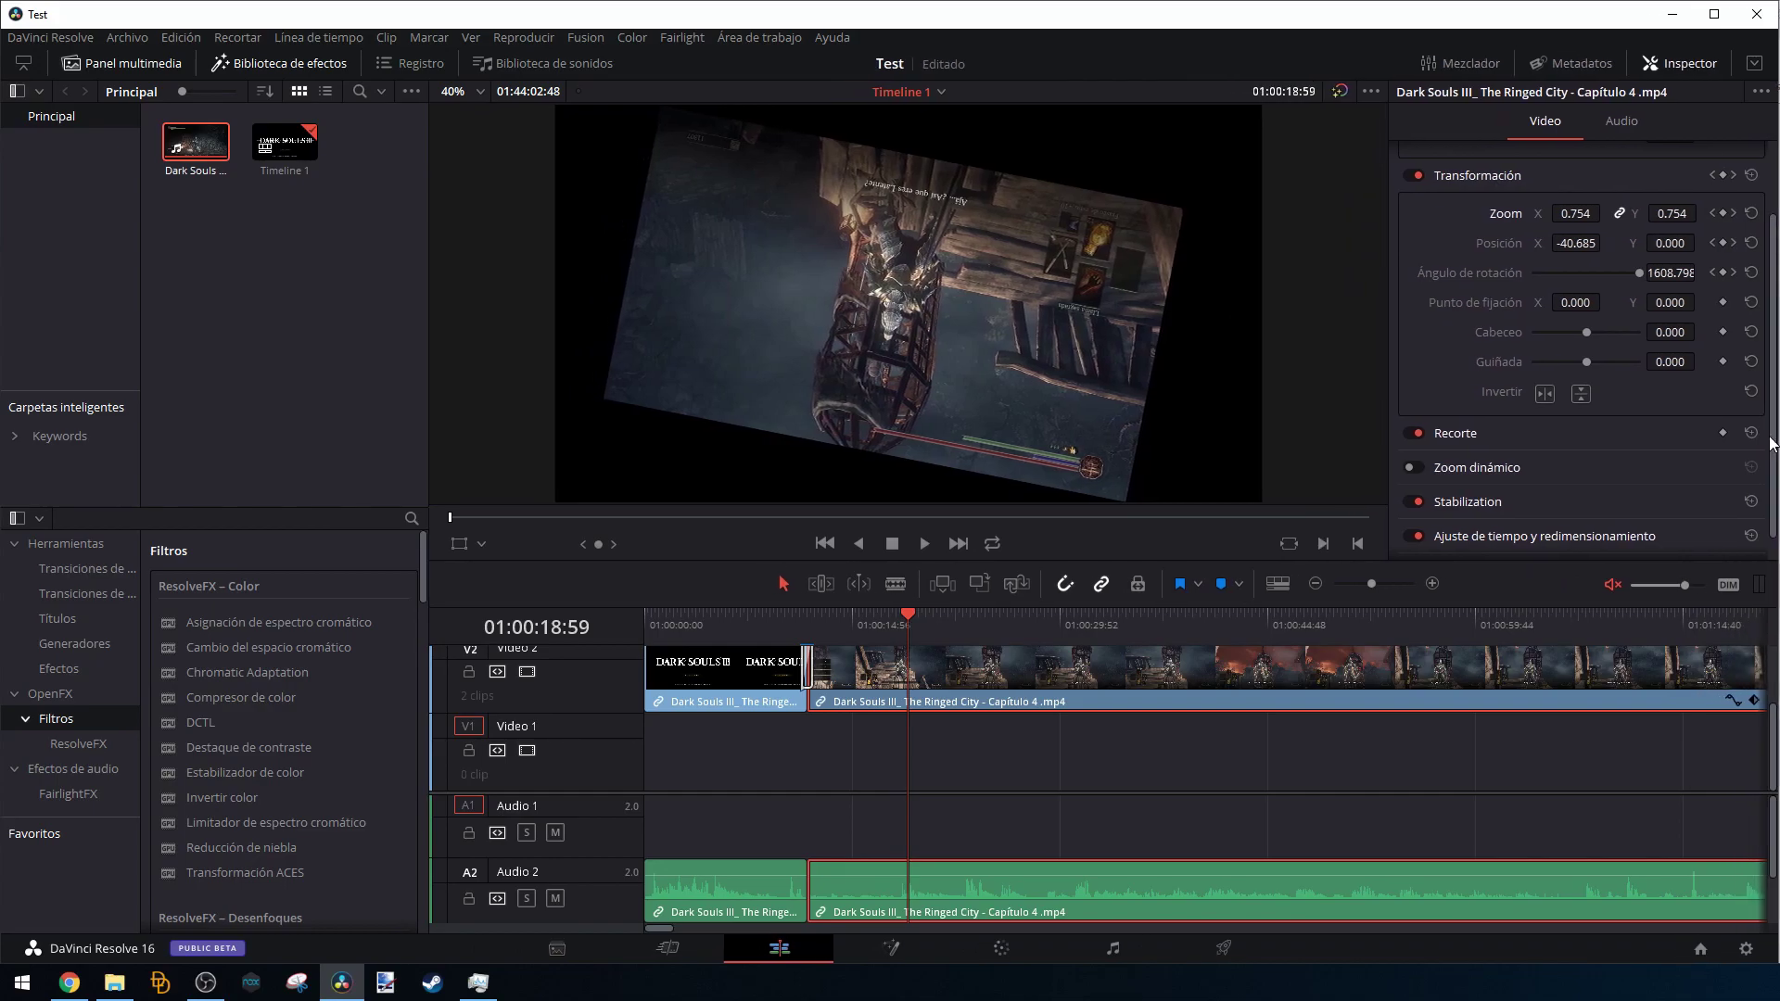
left_click_drag(905, 618, 814, 622)
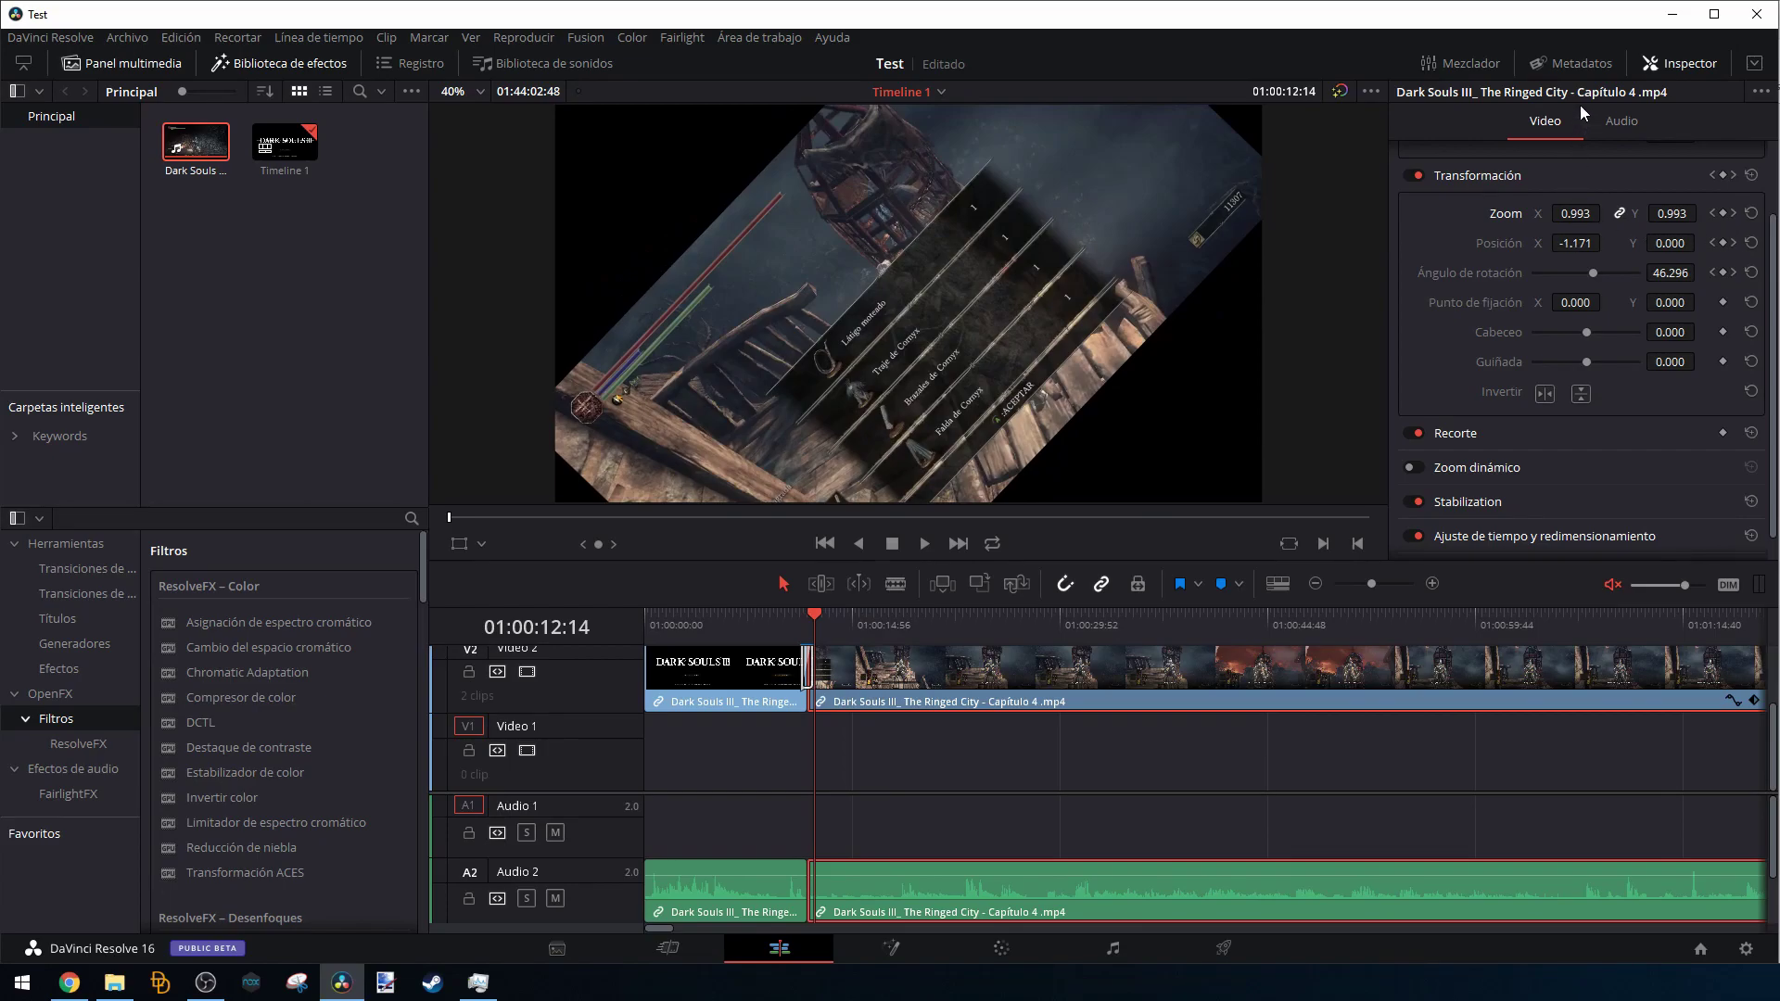
left_click(1681, 67)
left_click(1692, 63)
left_click_drag(803, 629, 775, 627)
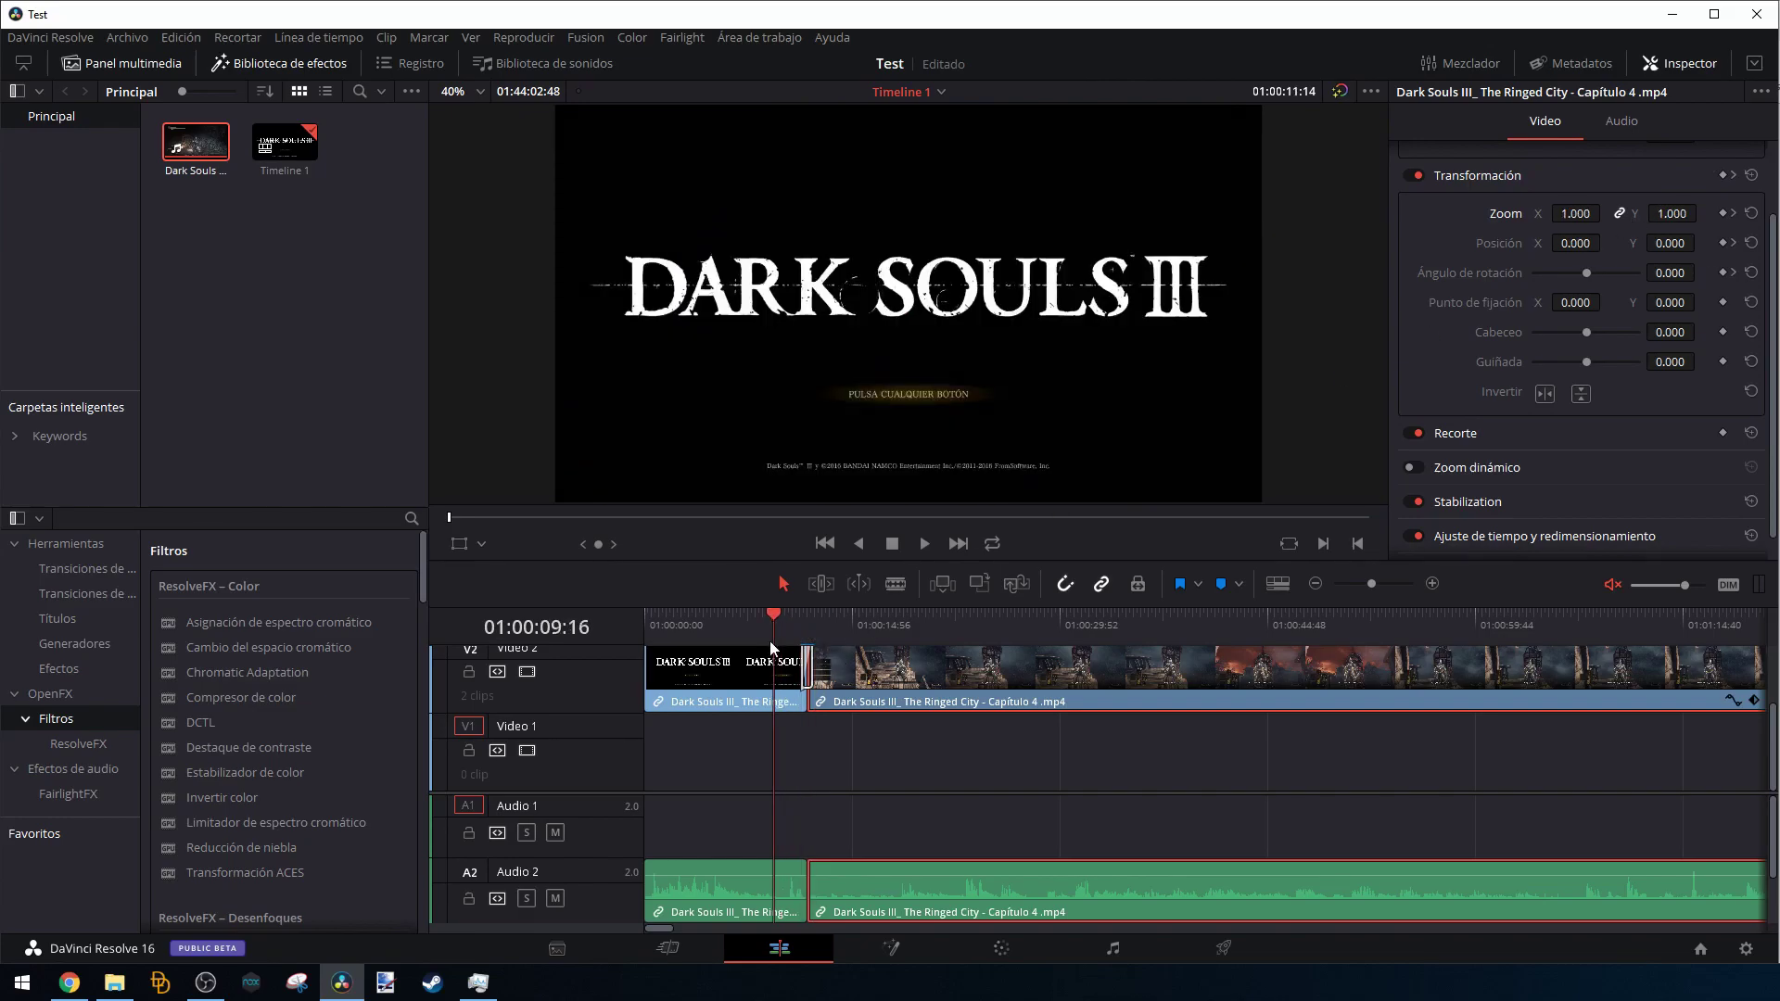
left_click(770, 663)
Set the title clip to 0.690 zoom and roughly 224° rotation.
mouse_move(1574, 213)
left_mouse_down()
mouse_move(1606, 213)
mouse_move(1569, 249)
mouse_move(1654, 283)
mouse_move(1734, 273)
left_mouse_up()
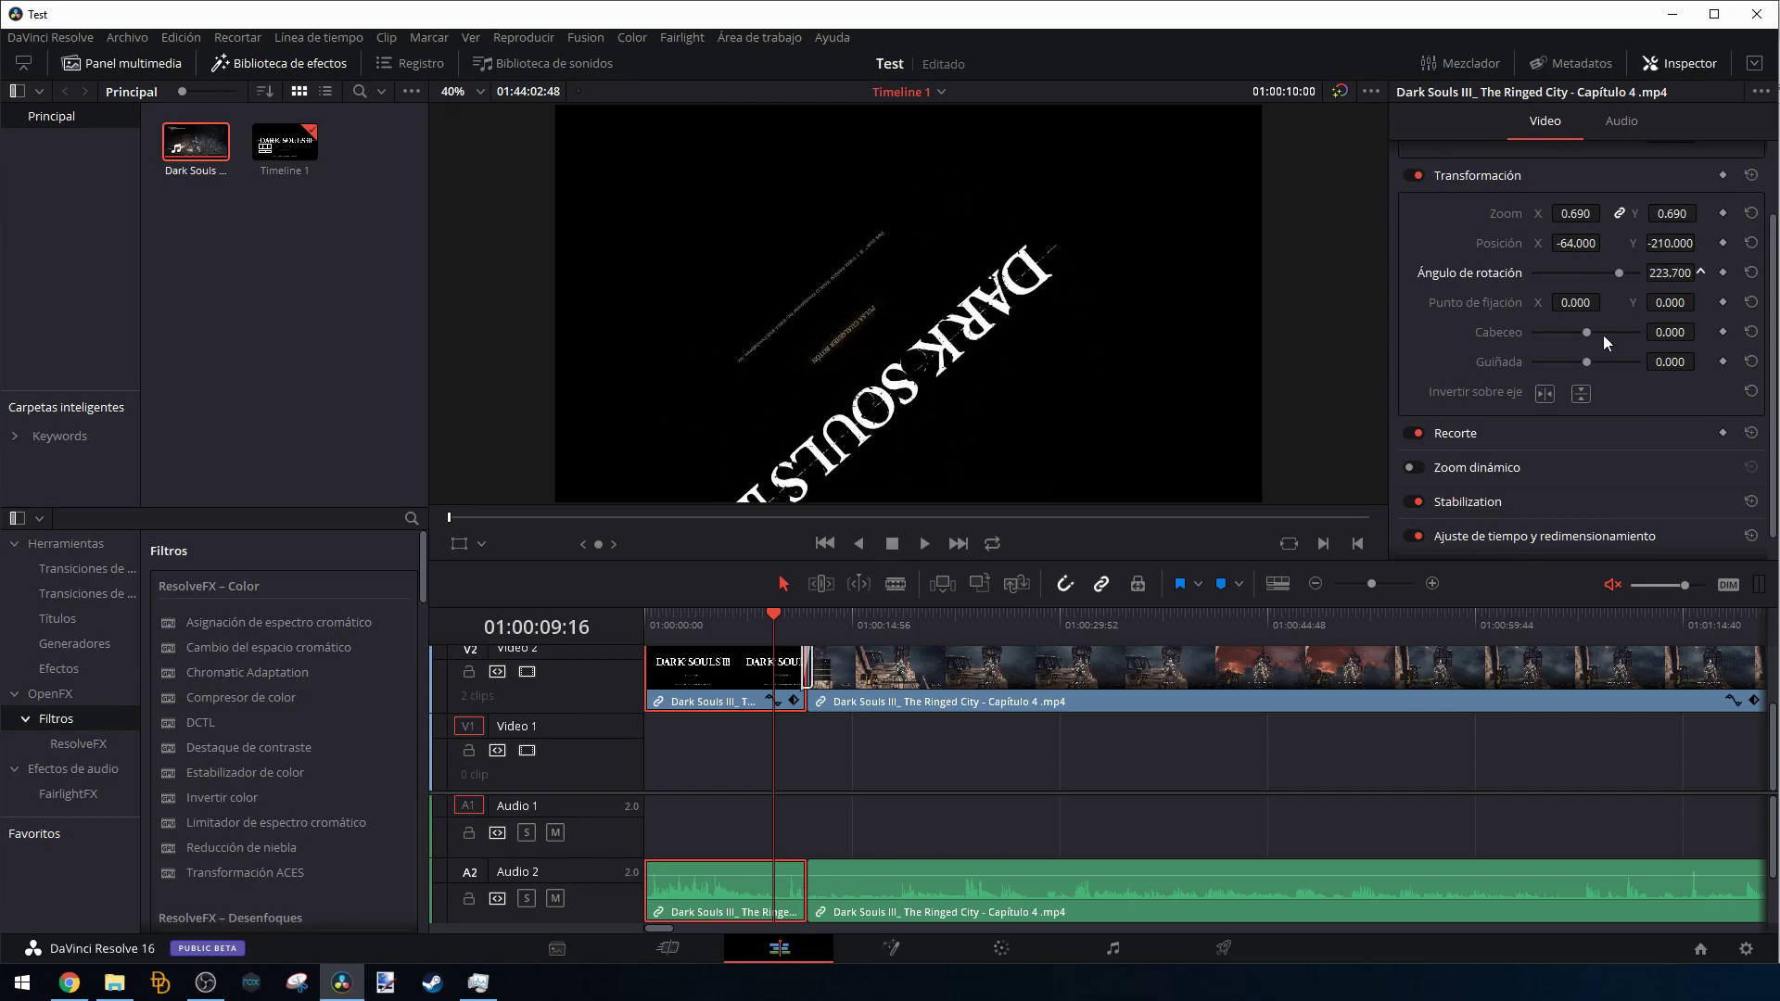
left_click(890, 625)
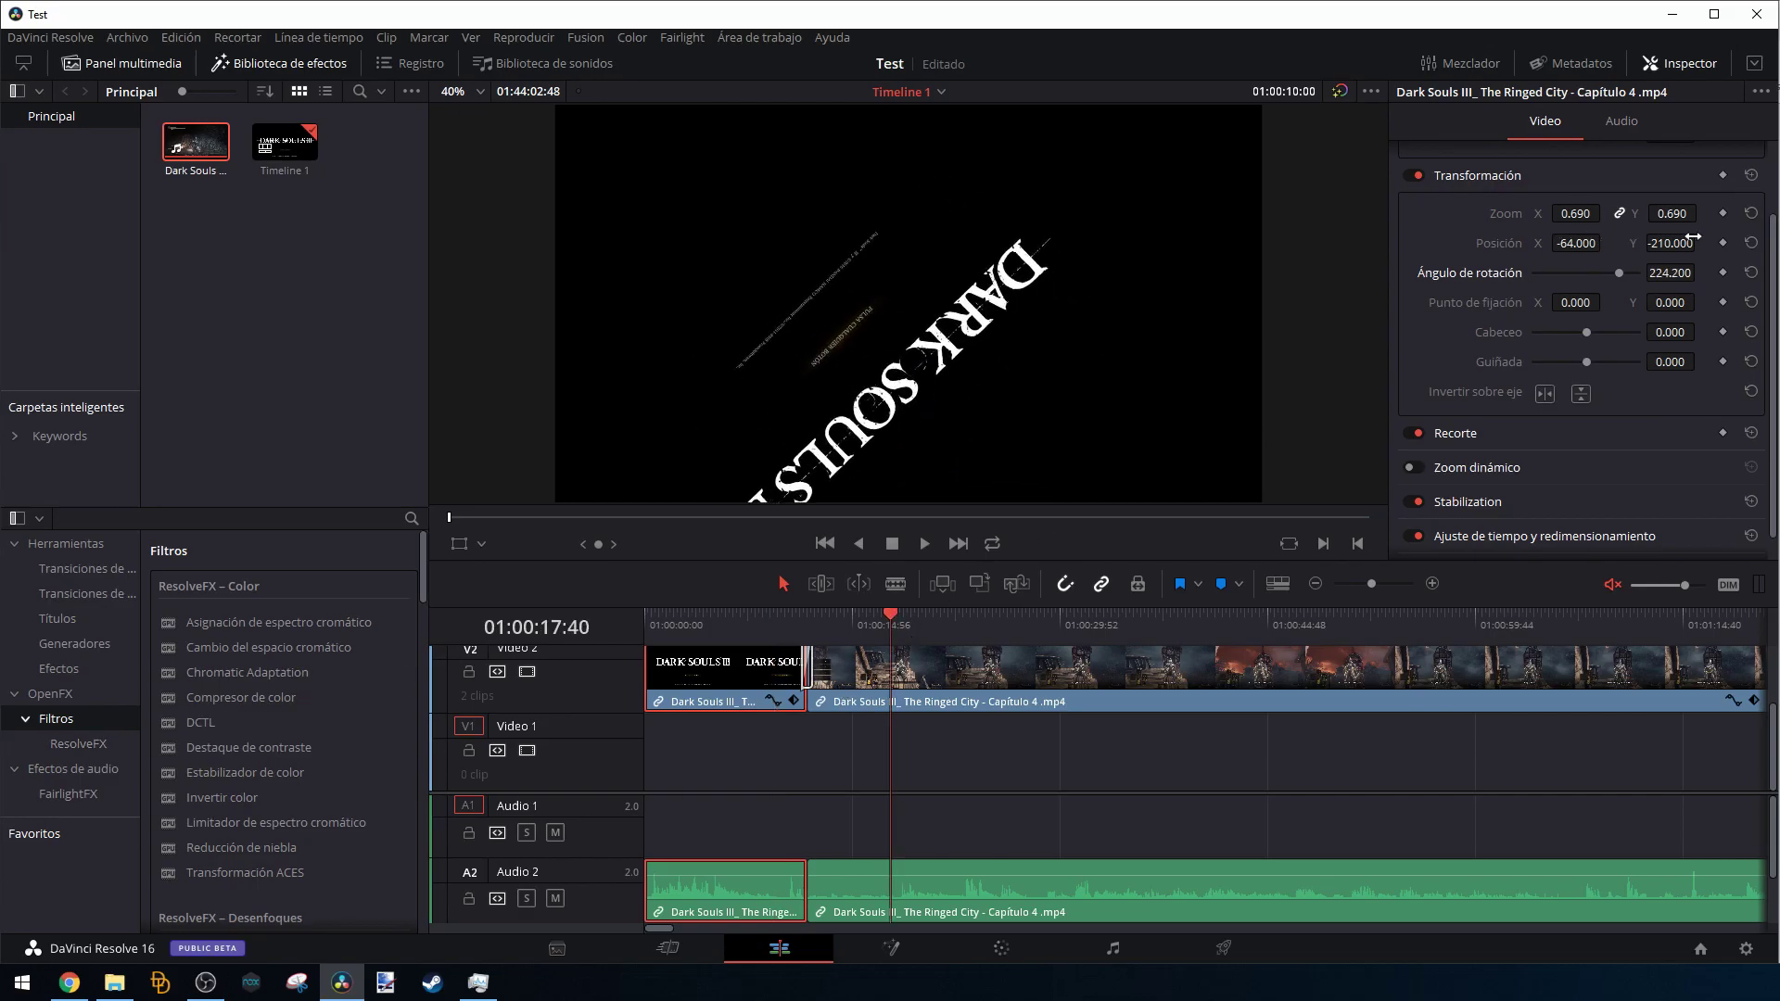
left_click(892, 693)
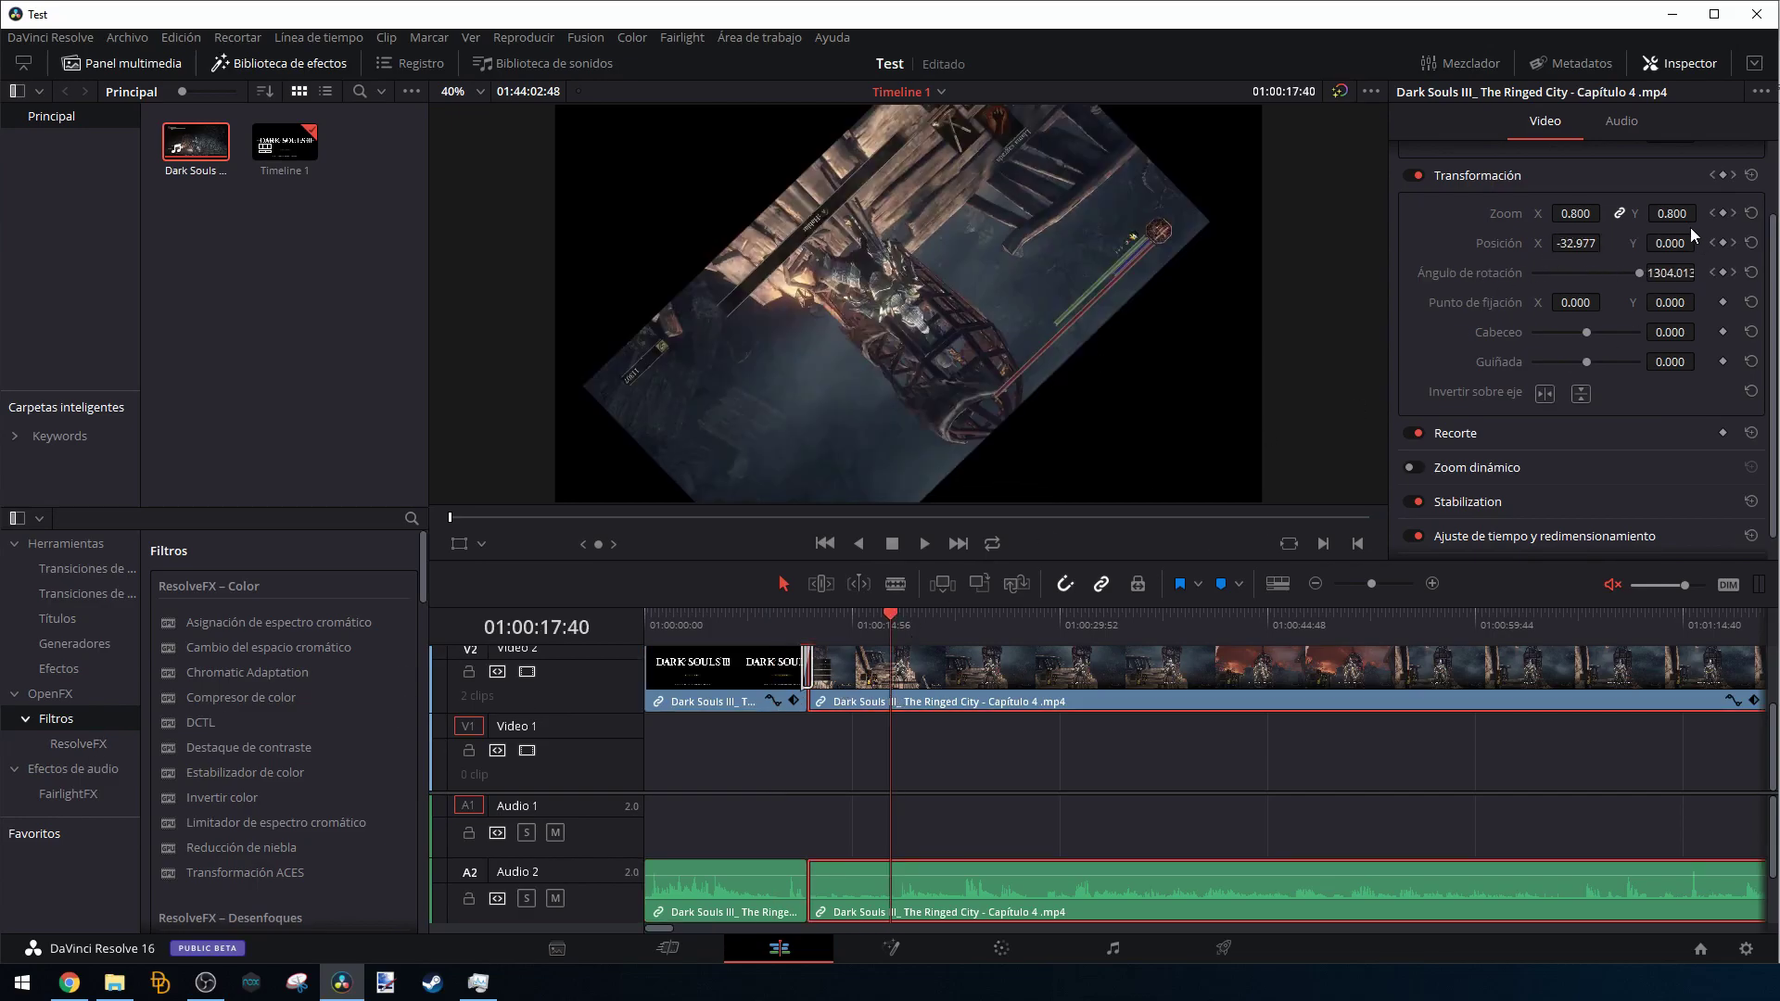
Keyframe the Ringed City clip to spin and zoom out by 01:00:24:16, then play it back.
key("Up")
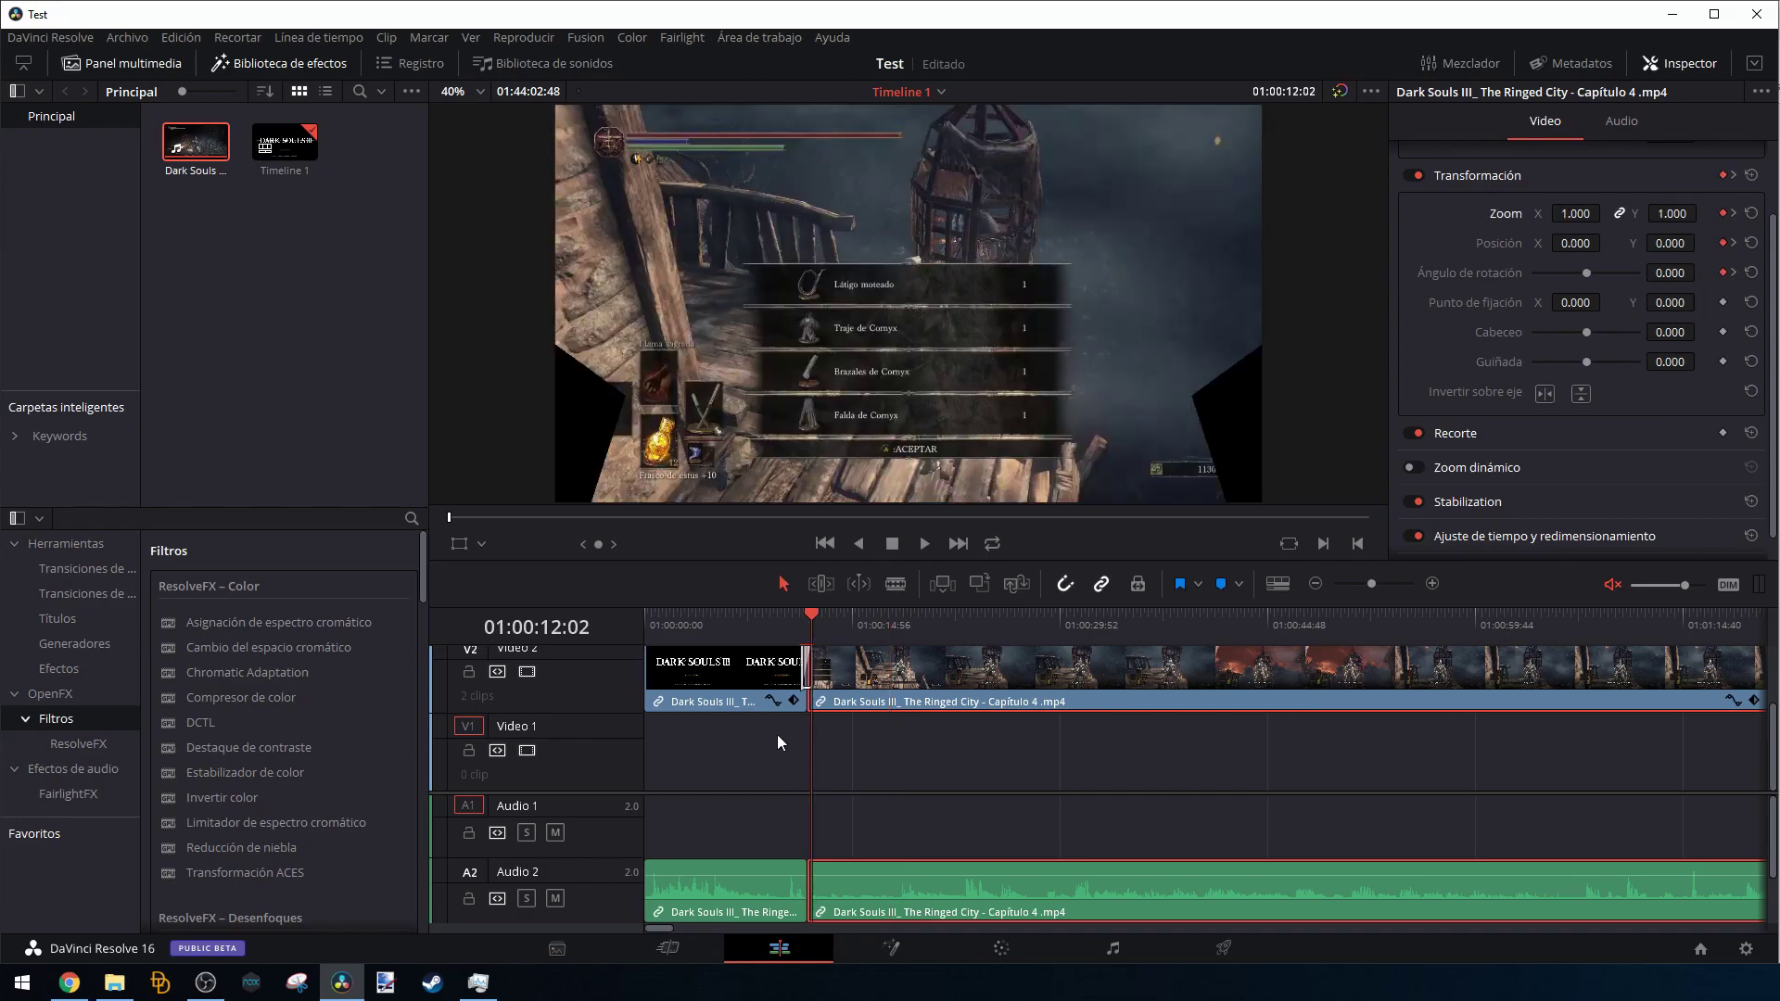
left_click_drag(970, 619, 982, 621)
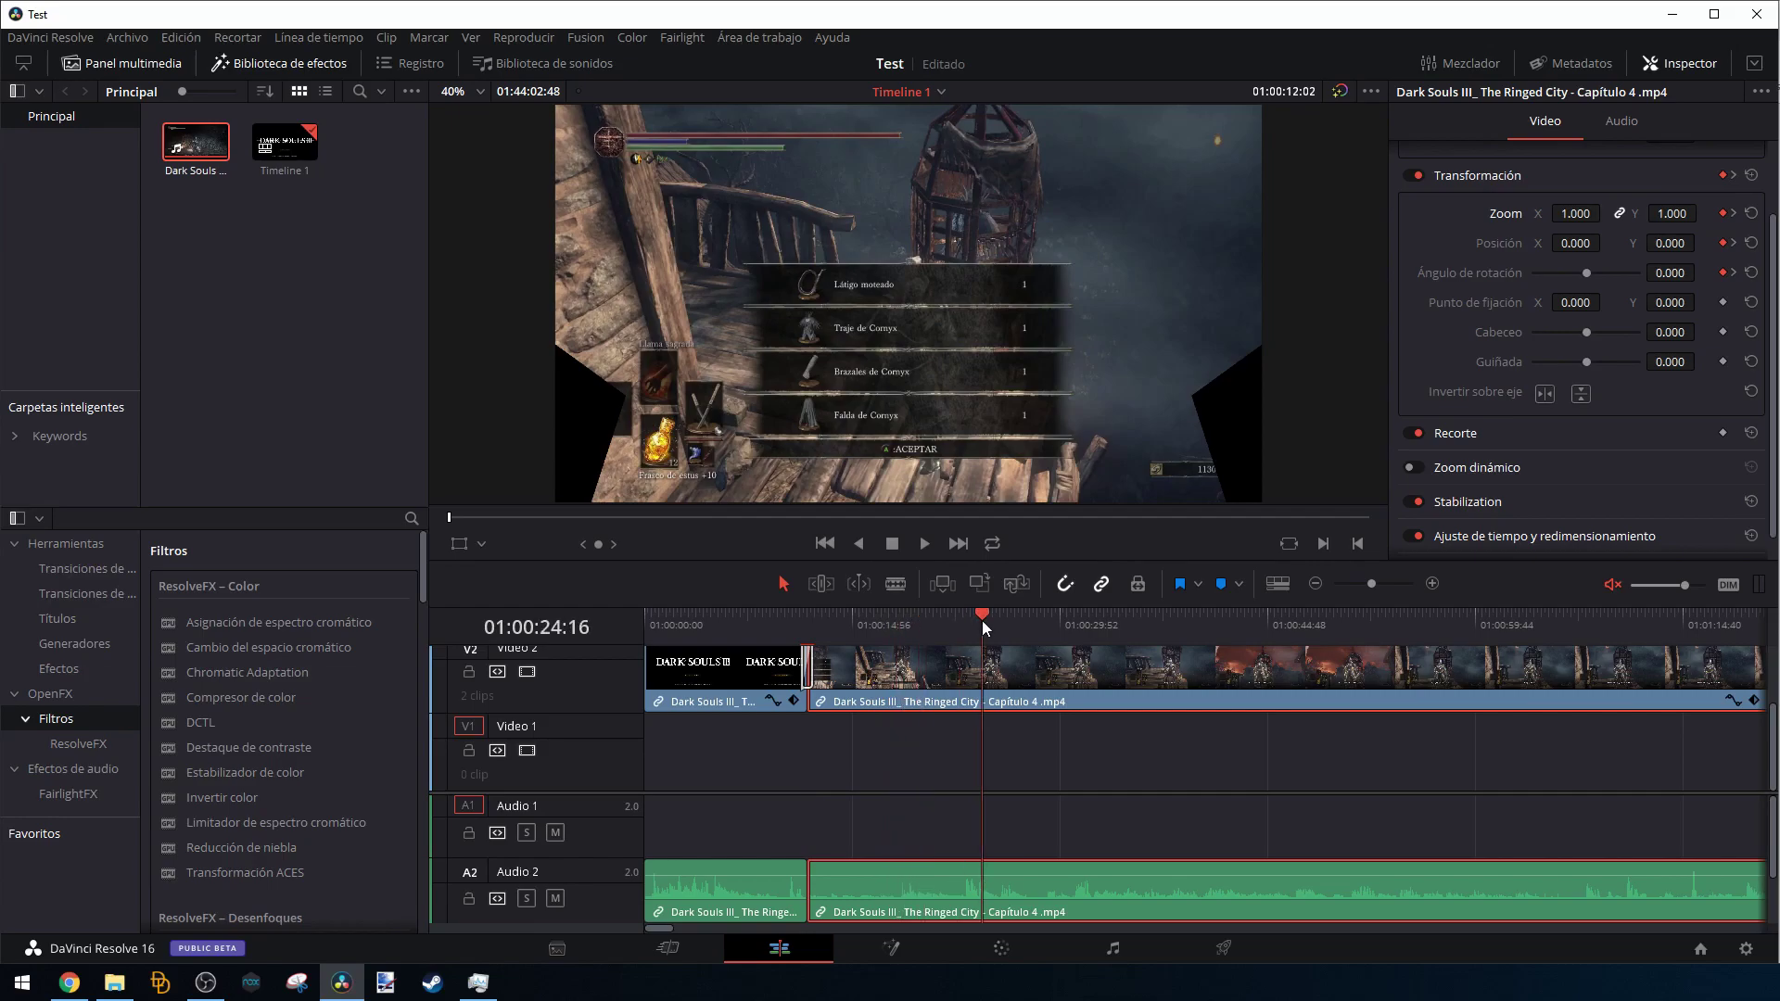
mouse_move(1677, 272)
left_mouse_down()
mouse_move(1701, 272)
mouse_move(1674, 270)
left_mouse_up()
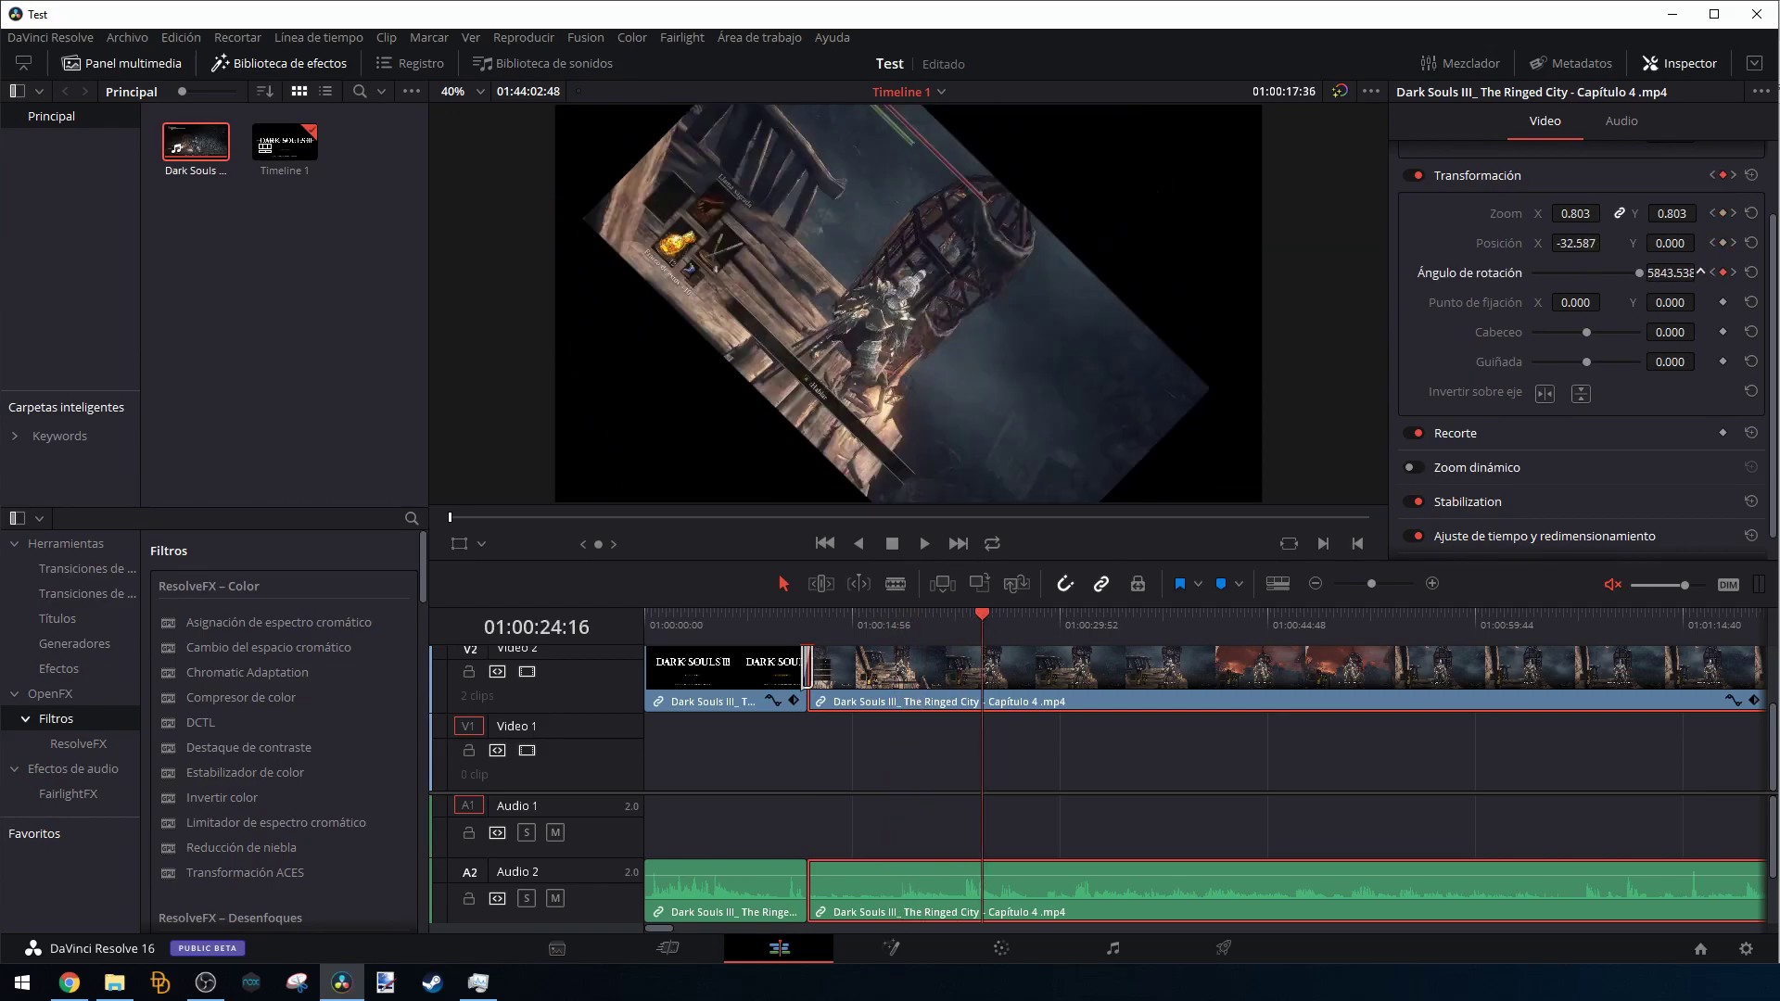
left_click_drag(1576, 213, 1539, 214)
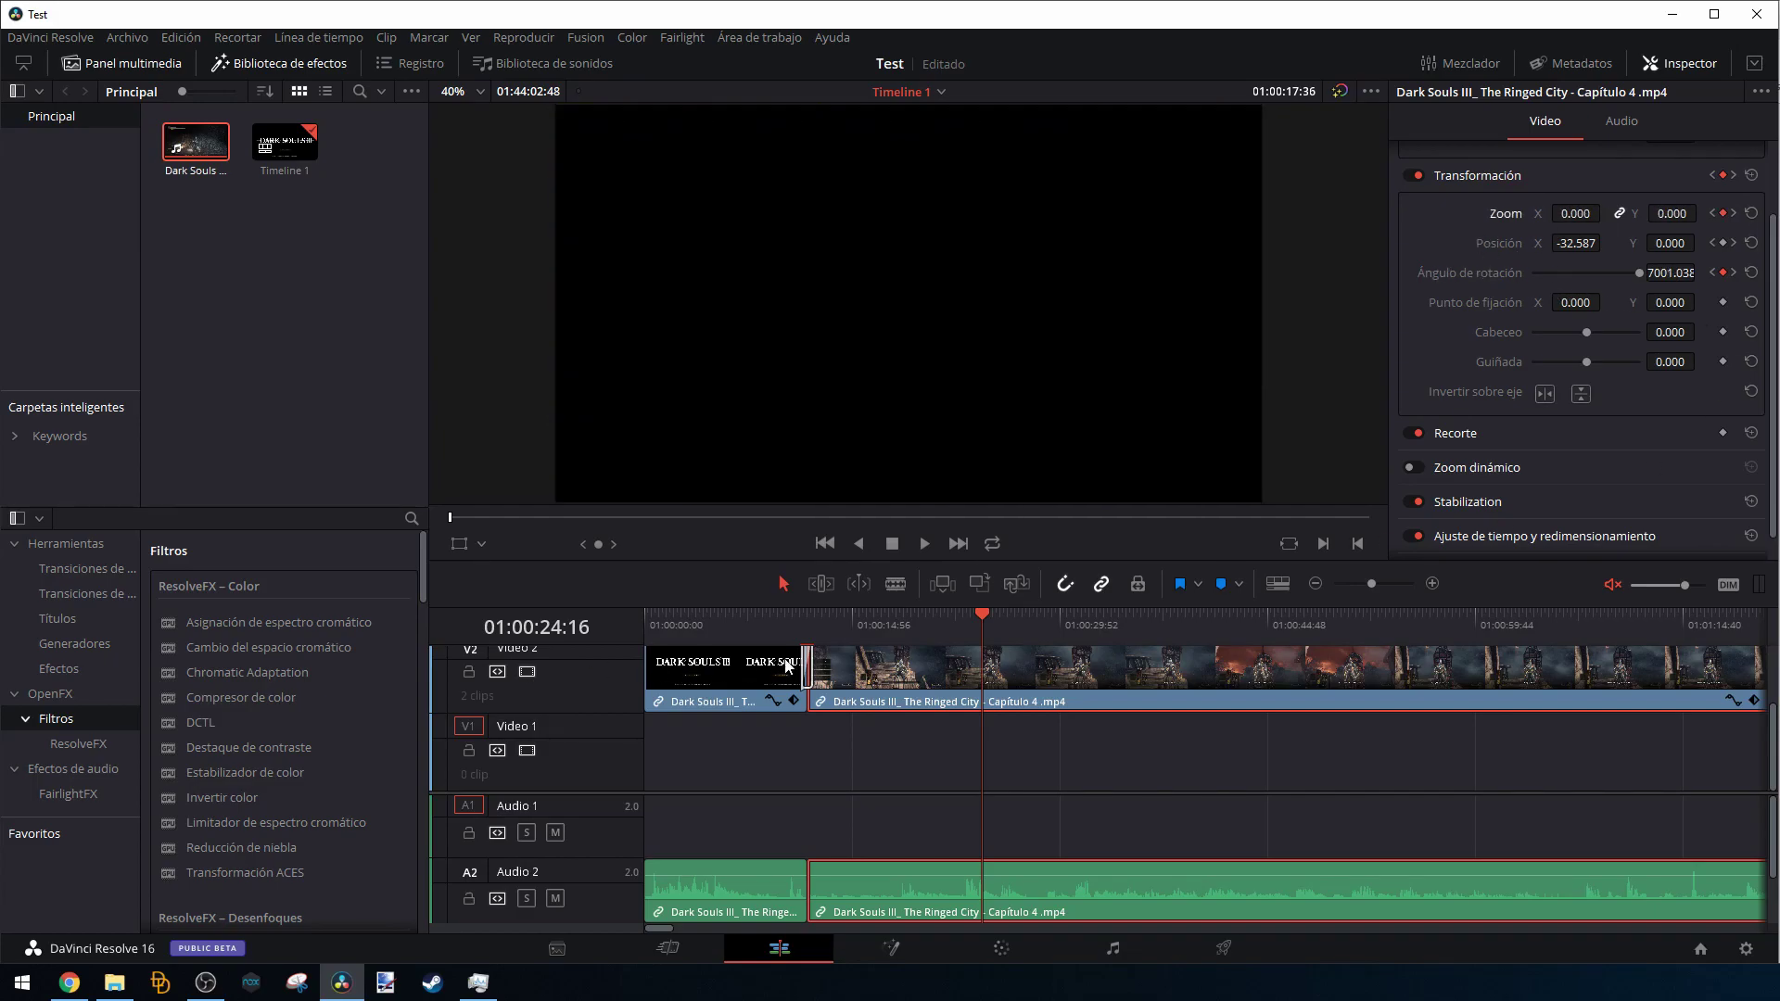
left_click_drag(814, 620, 808, 618)
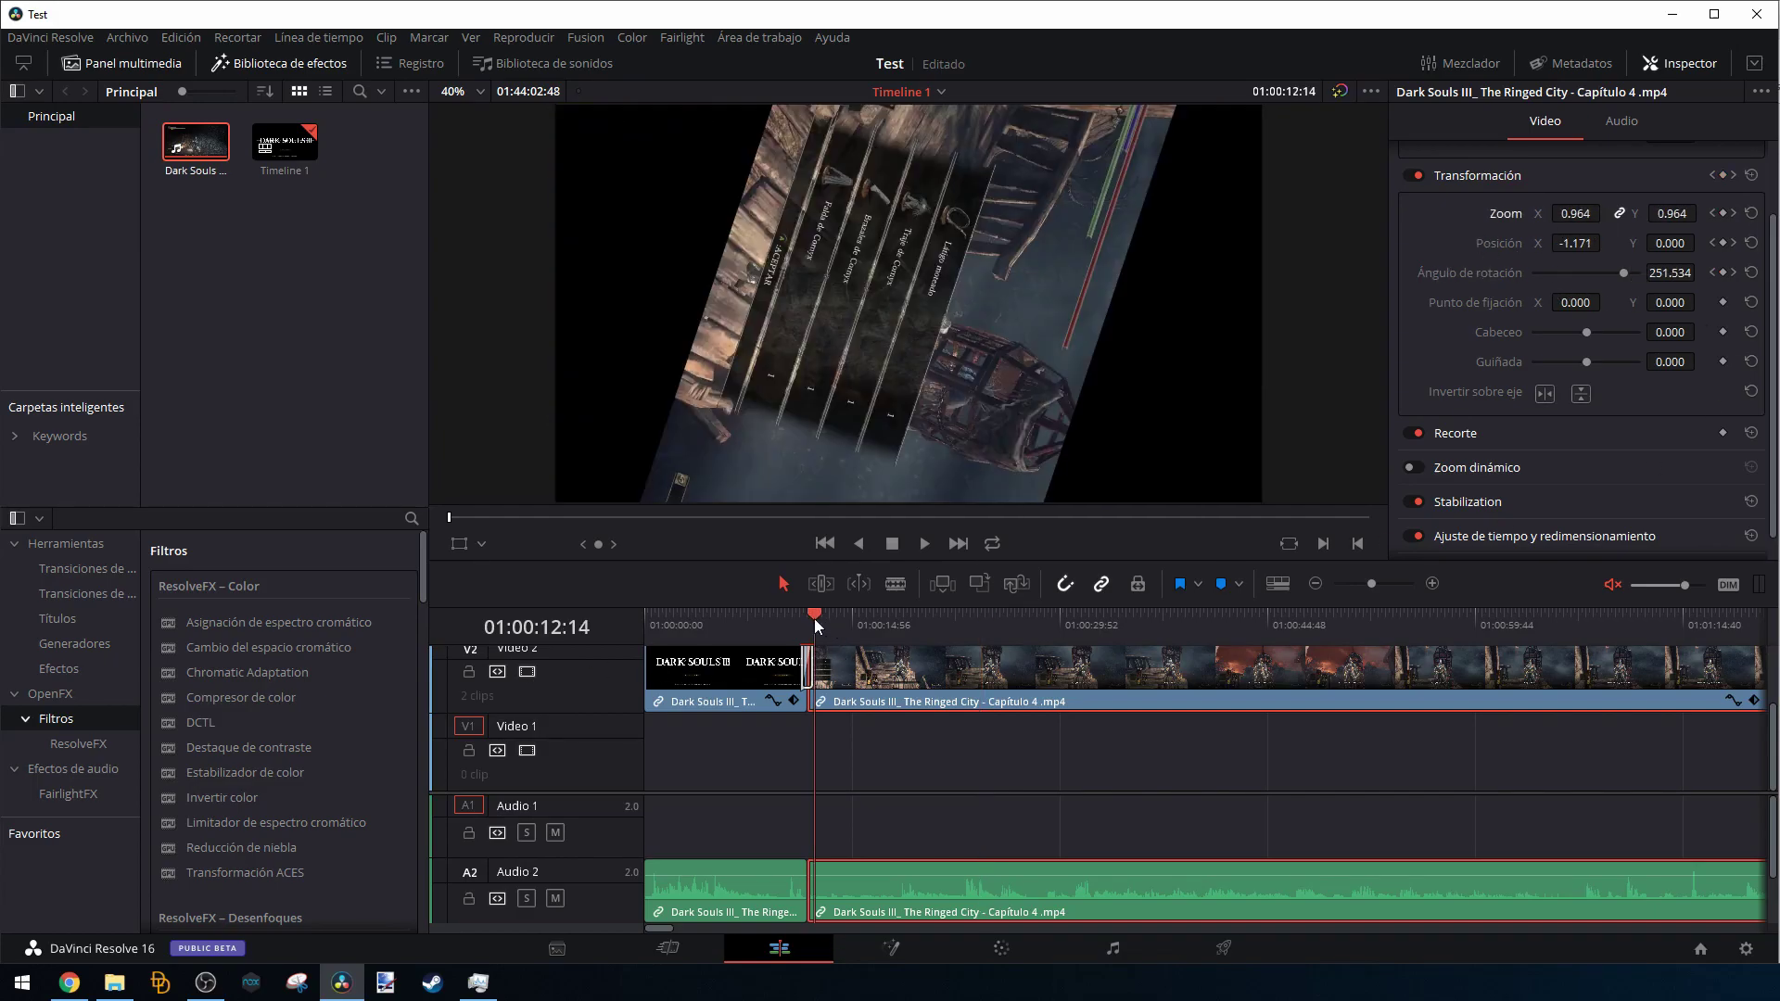
left_click(924, 544)
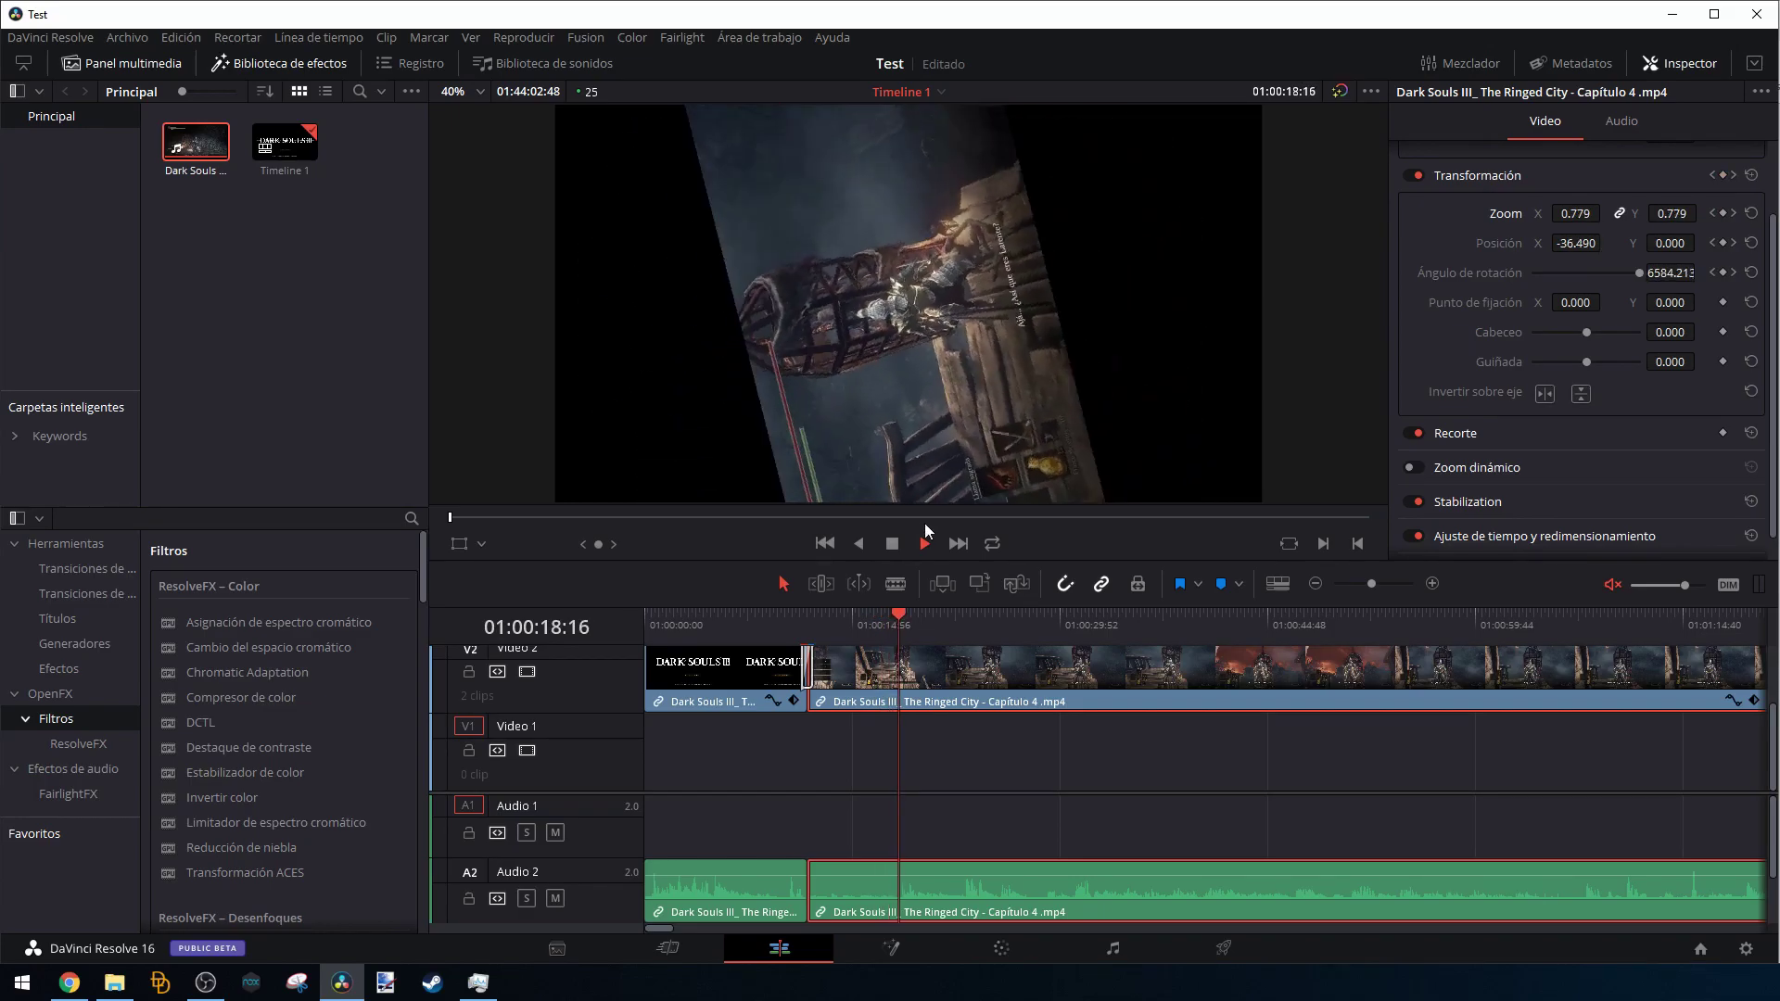
left_click(892, 551)
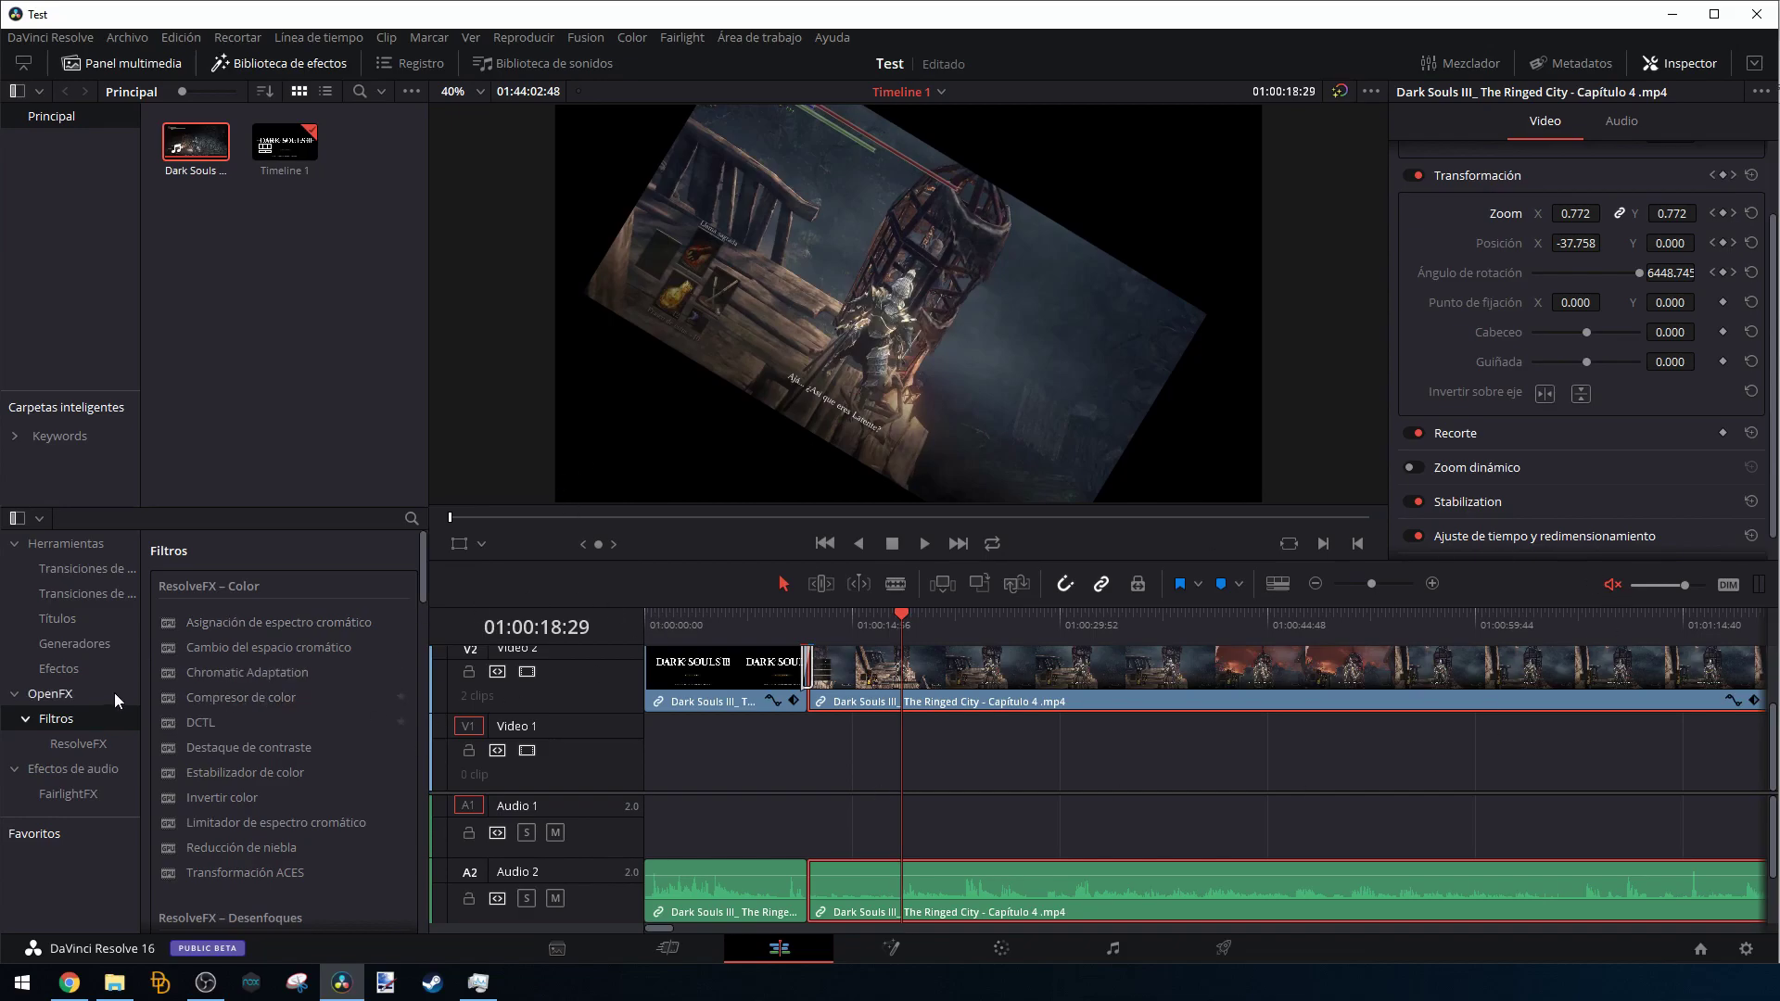
Browse the Effects Library categories and settle on the Video Transitions list.
left_click(74, 676)
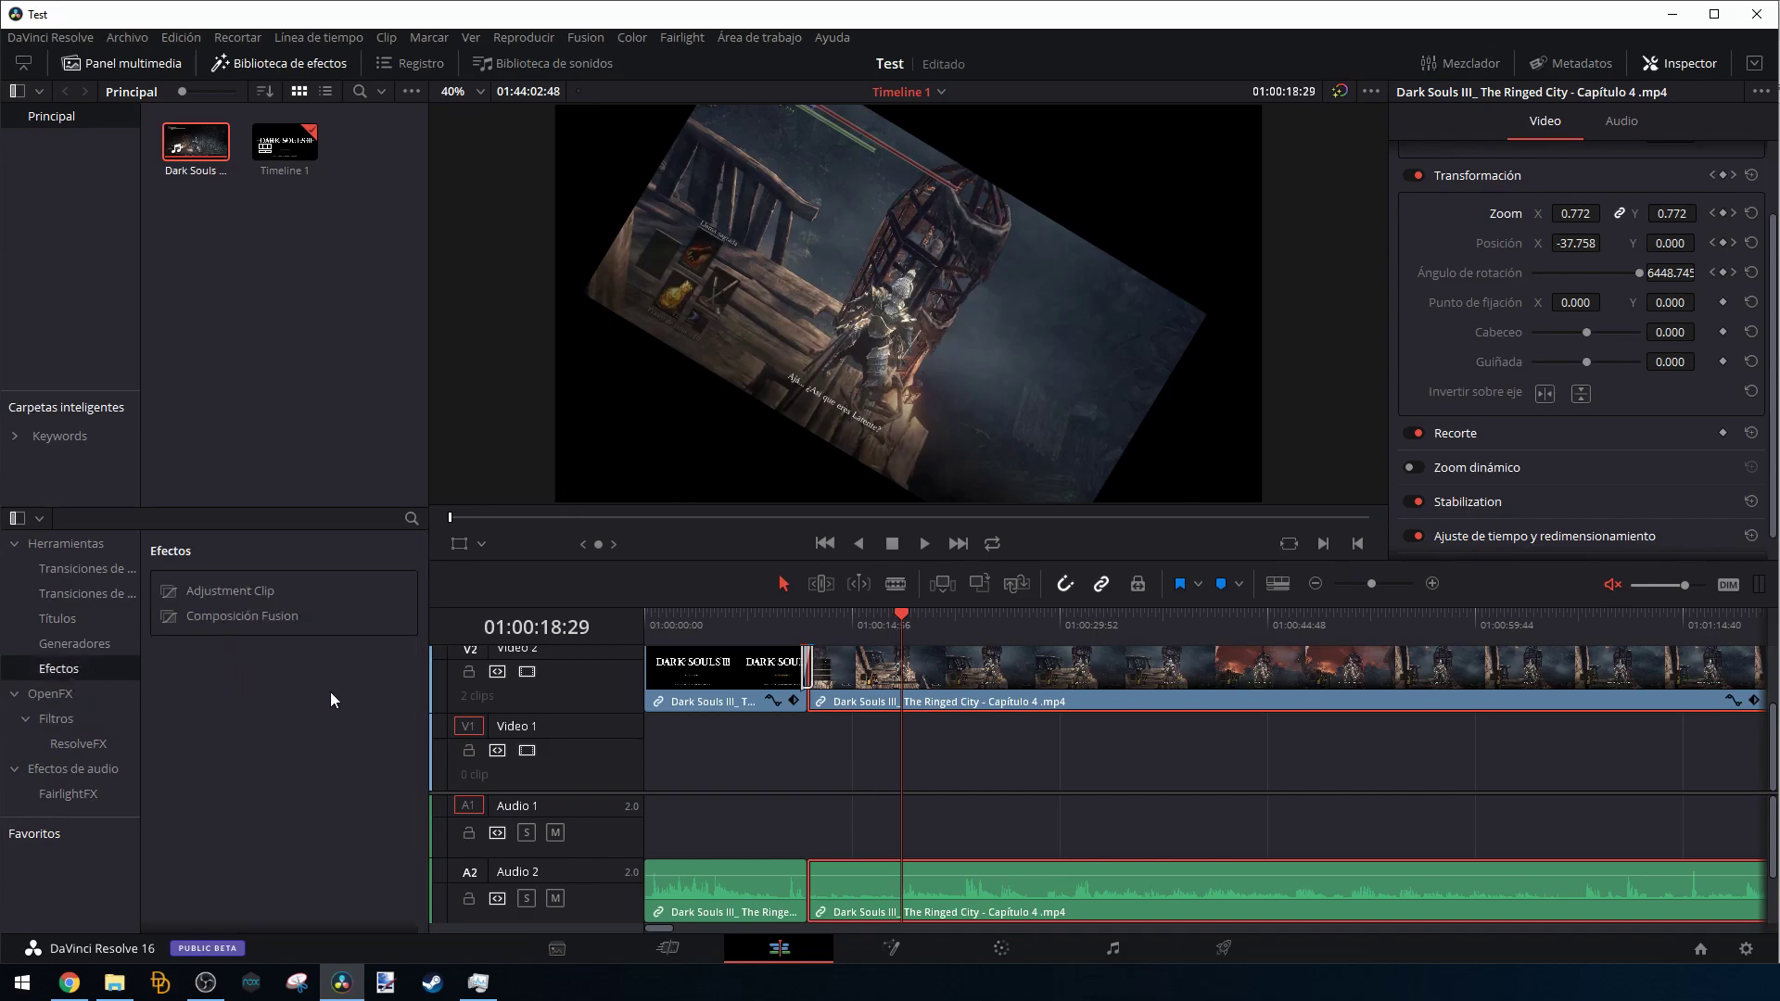
left_click(99, 592)
left_click(98, 573)
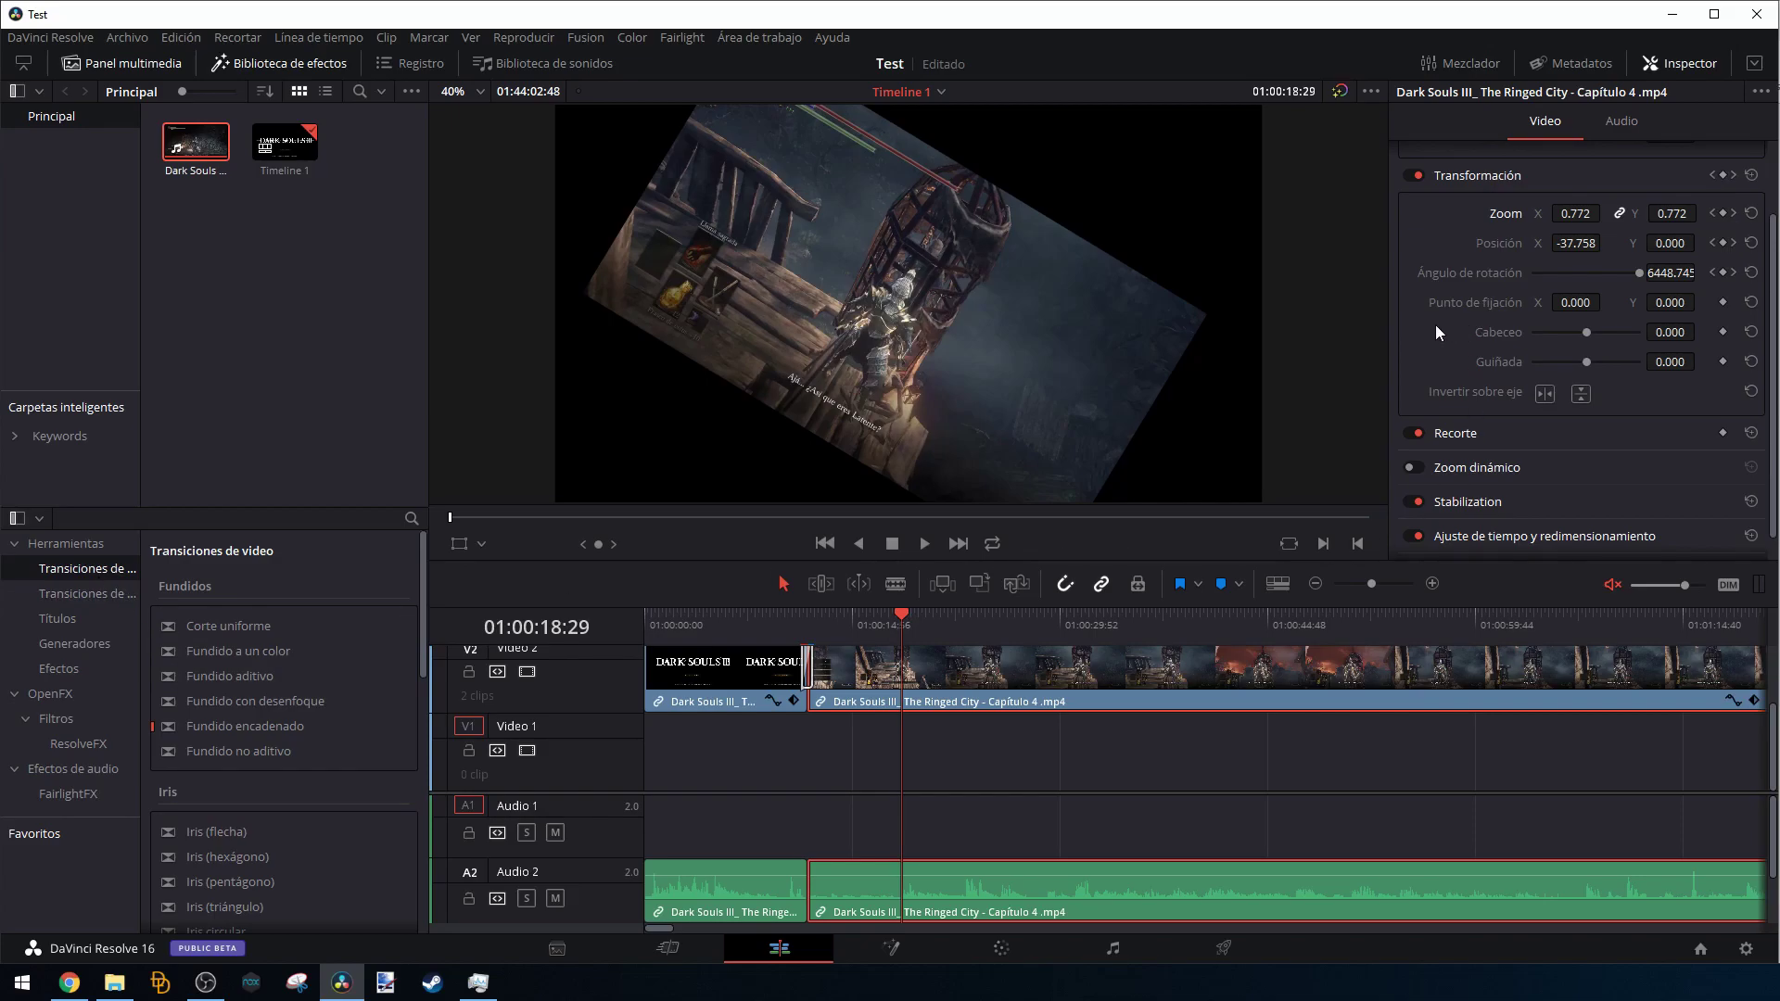
Visit the Color and Fusion pages, then return to the Edit page.
left_click(1025, 941)
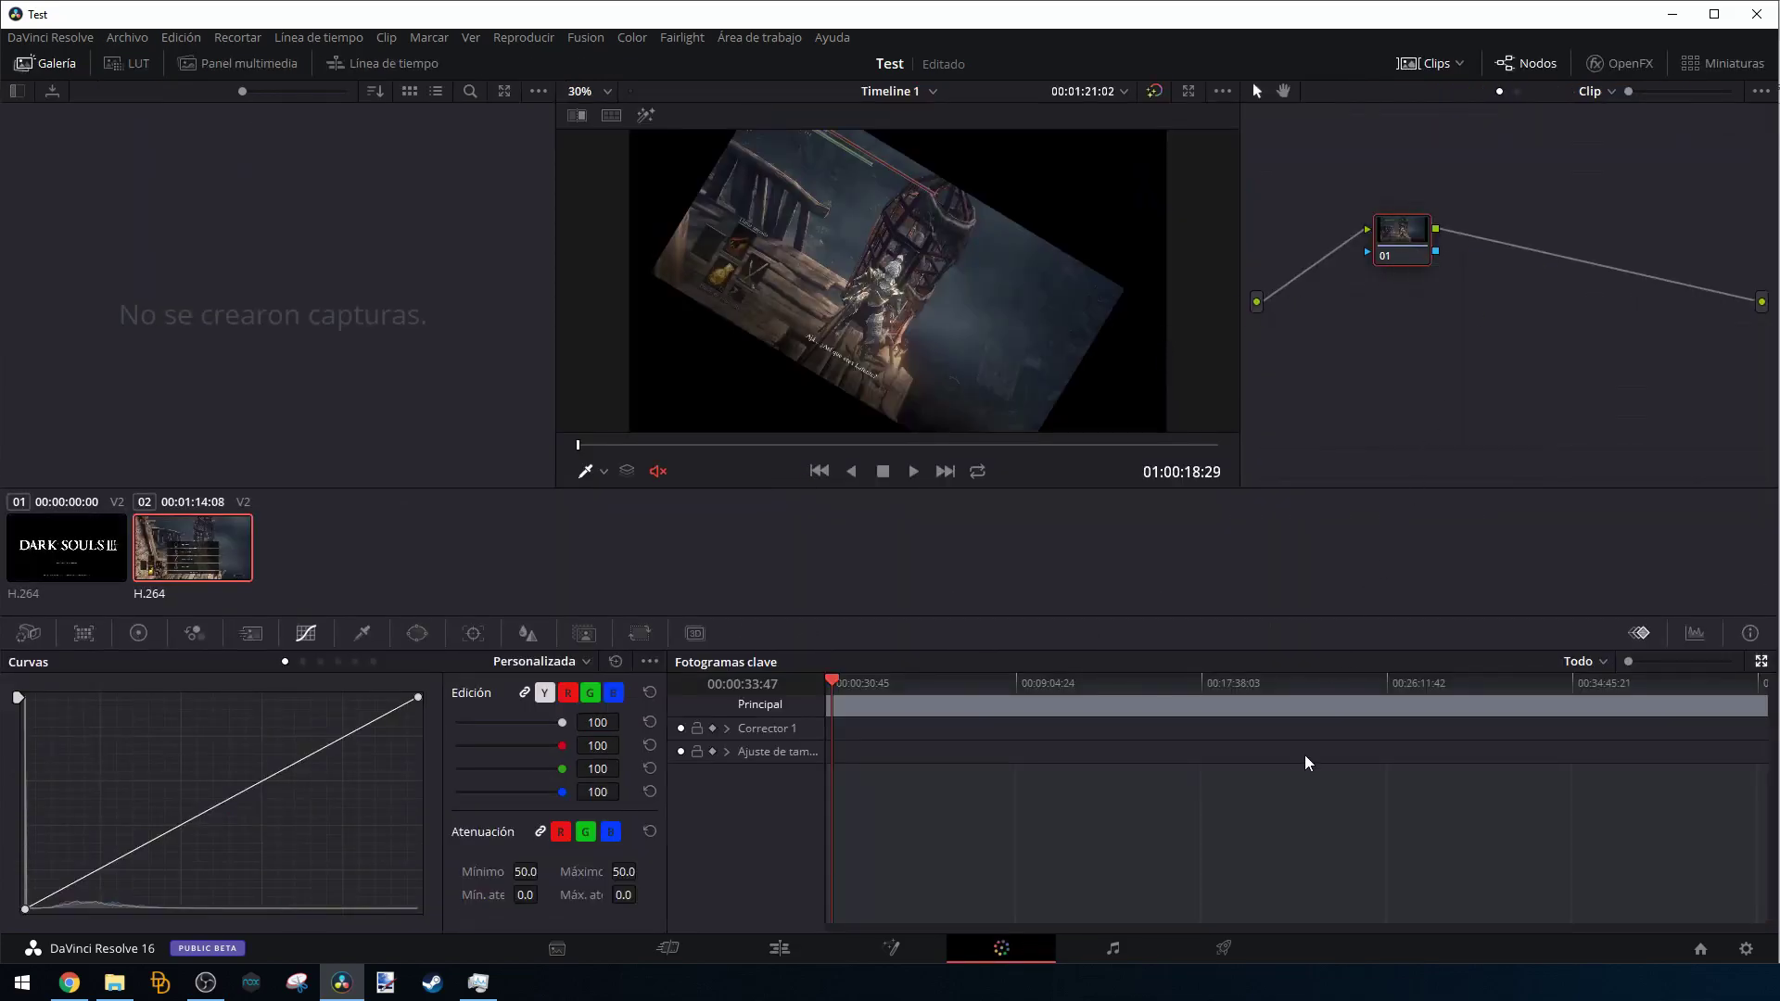
left_click(909, 952)
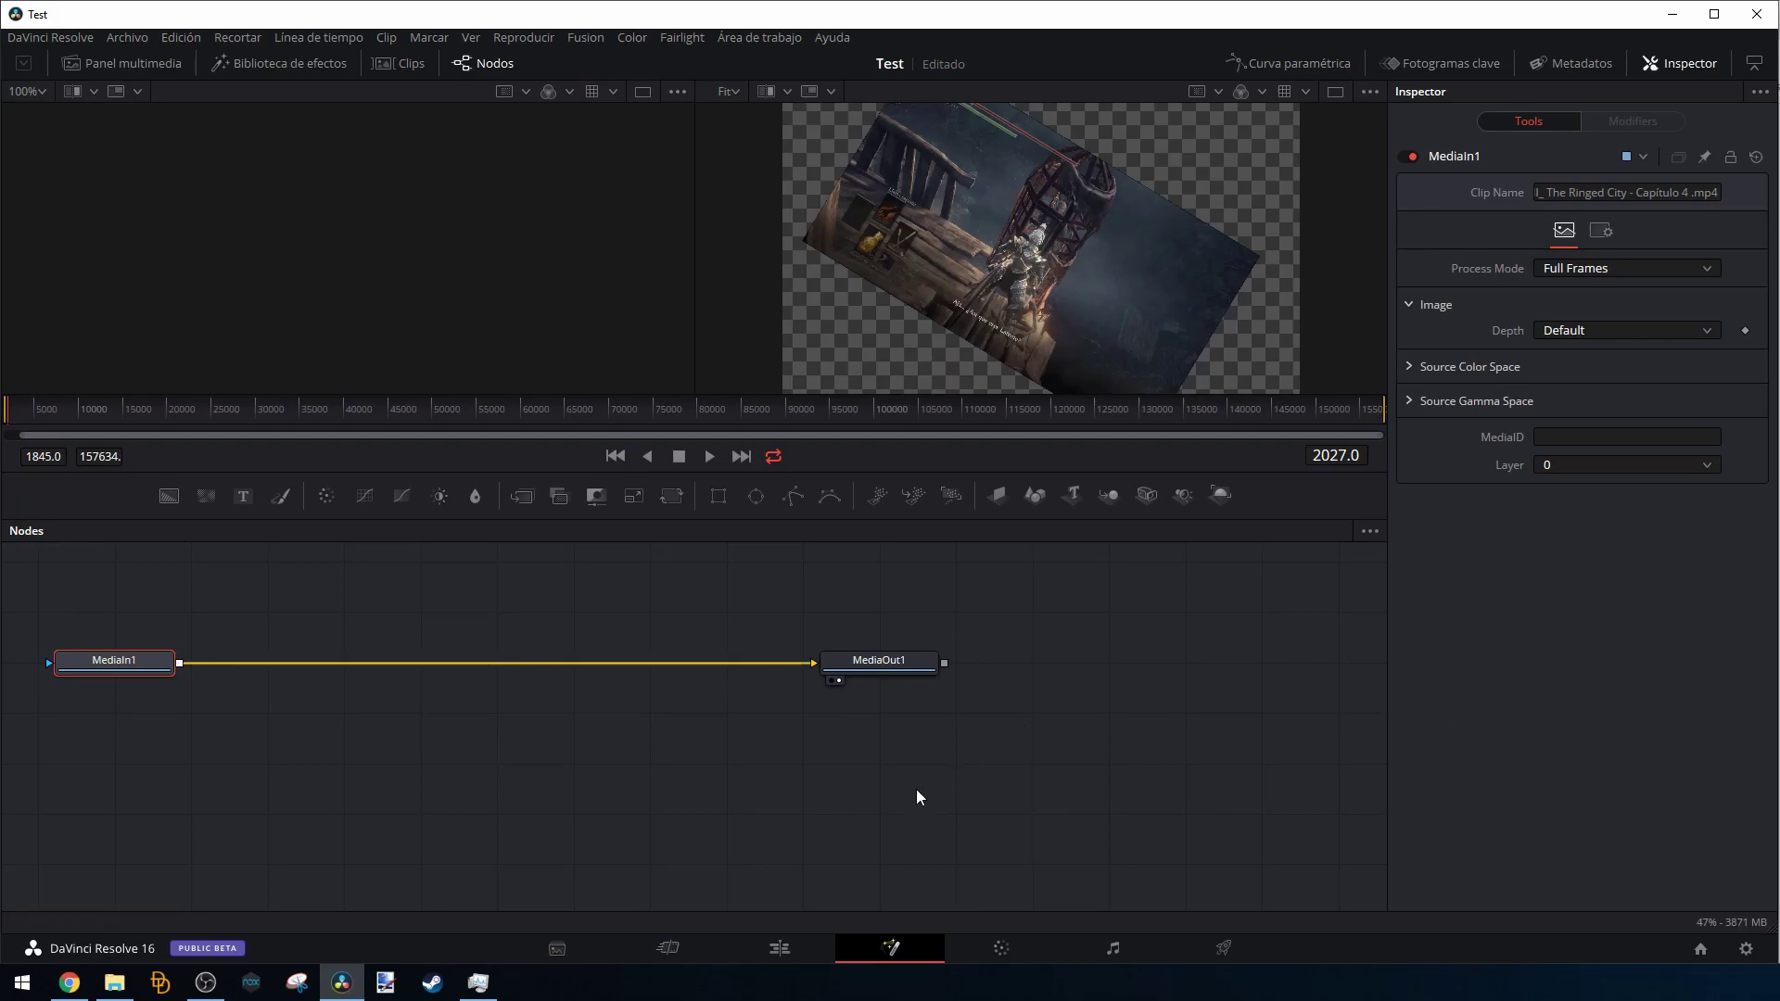
left_click(780, 948)
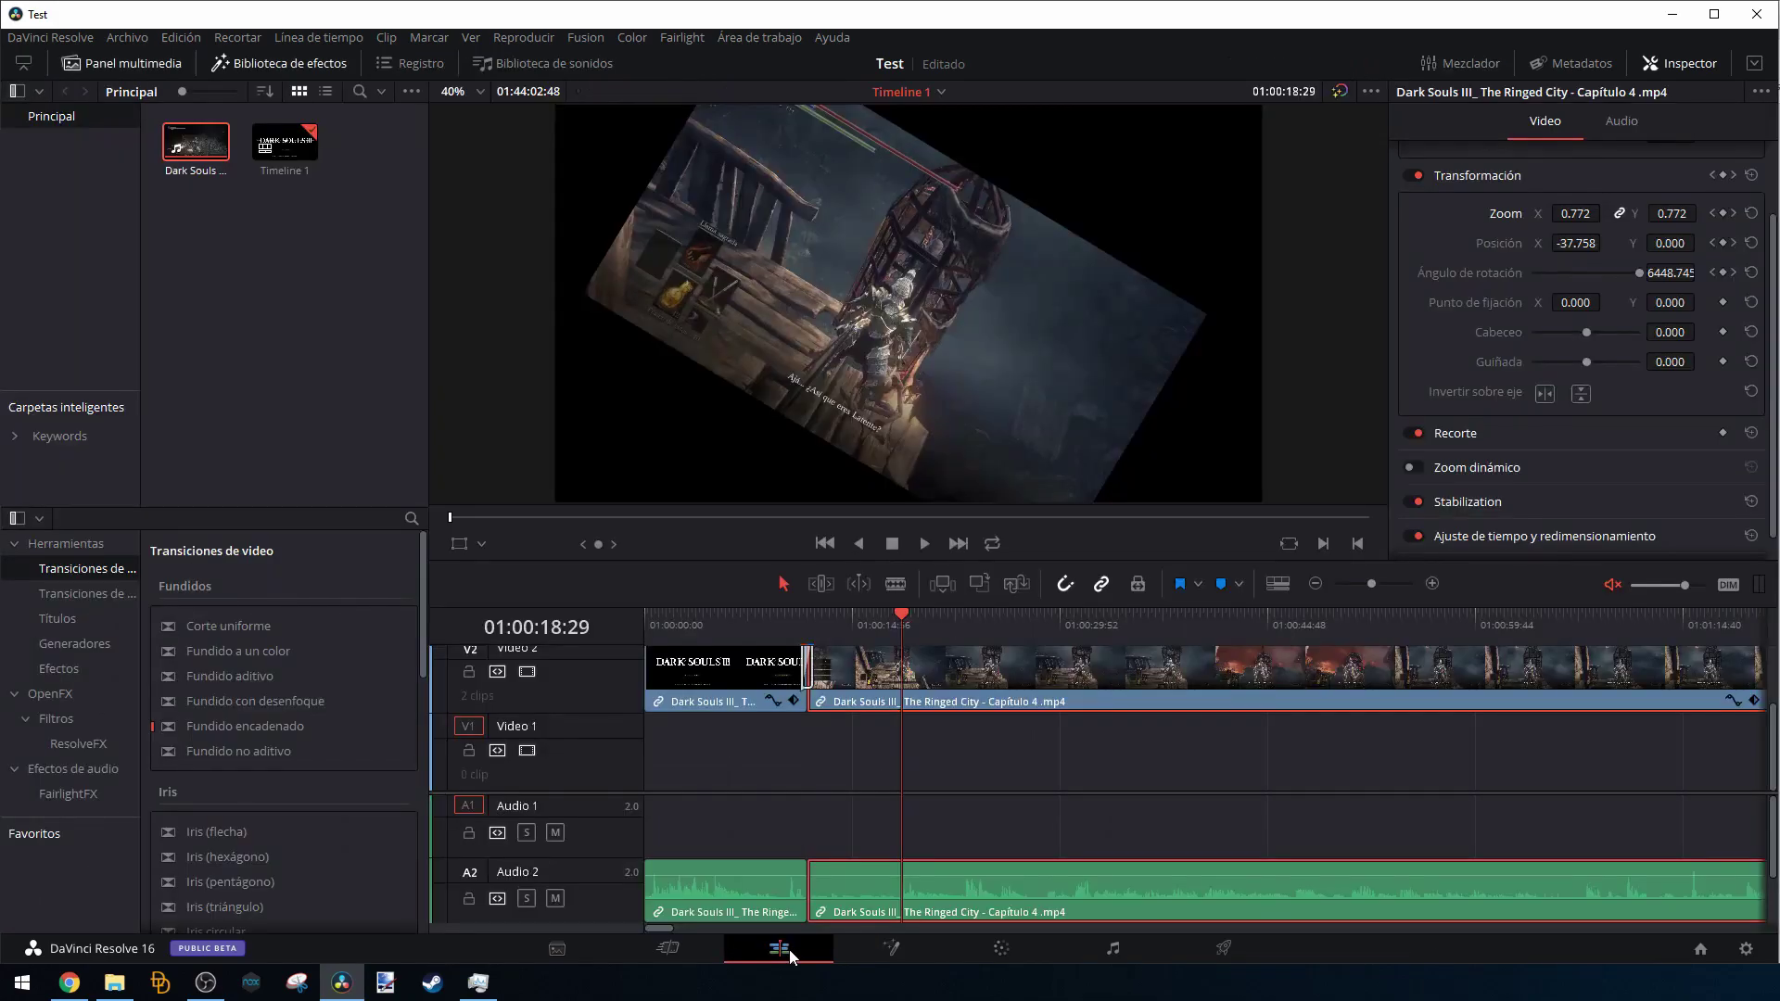
Click an empty timeline area to deselect the Ringed City clips.
left_click(923, 816)
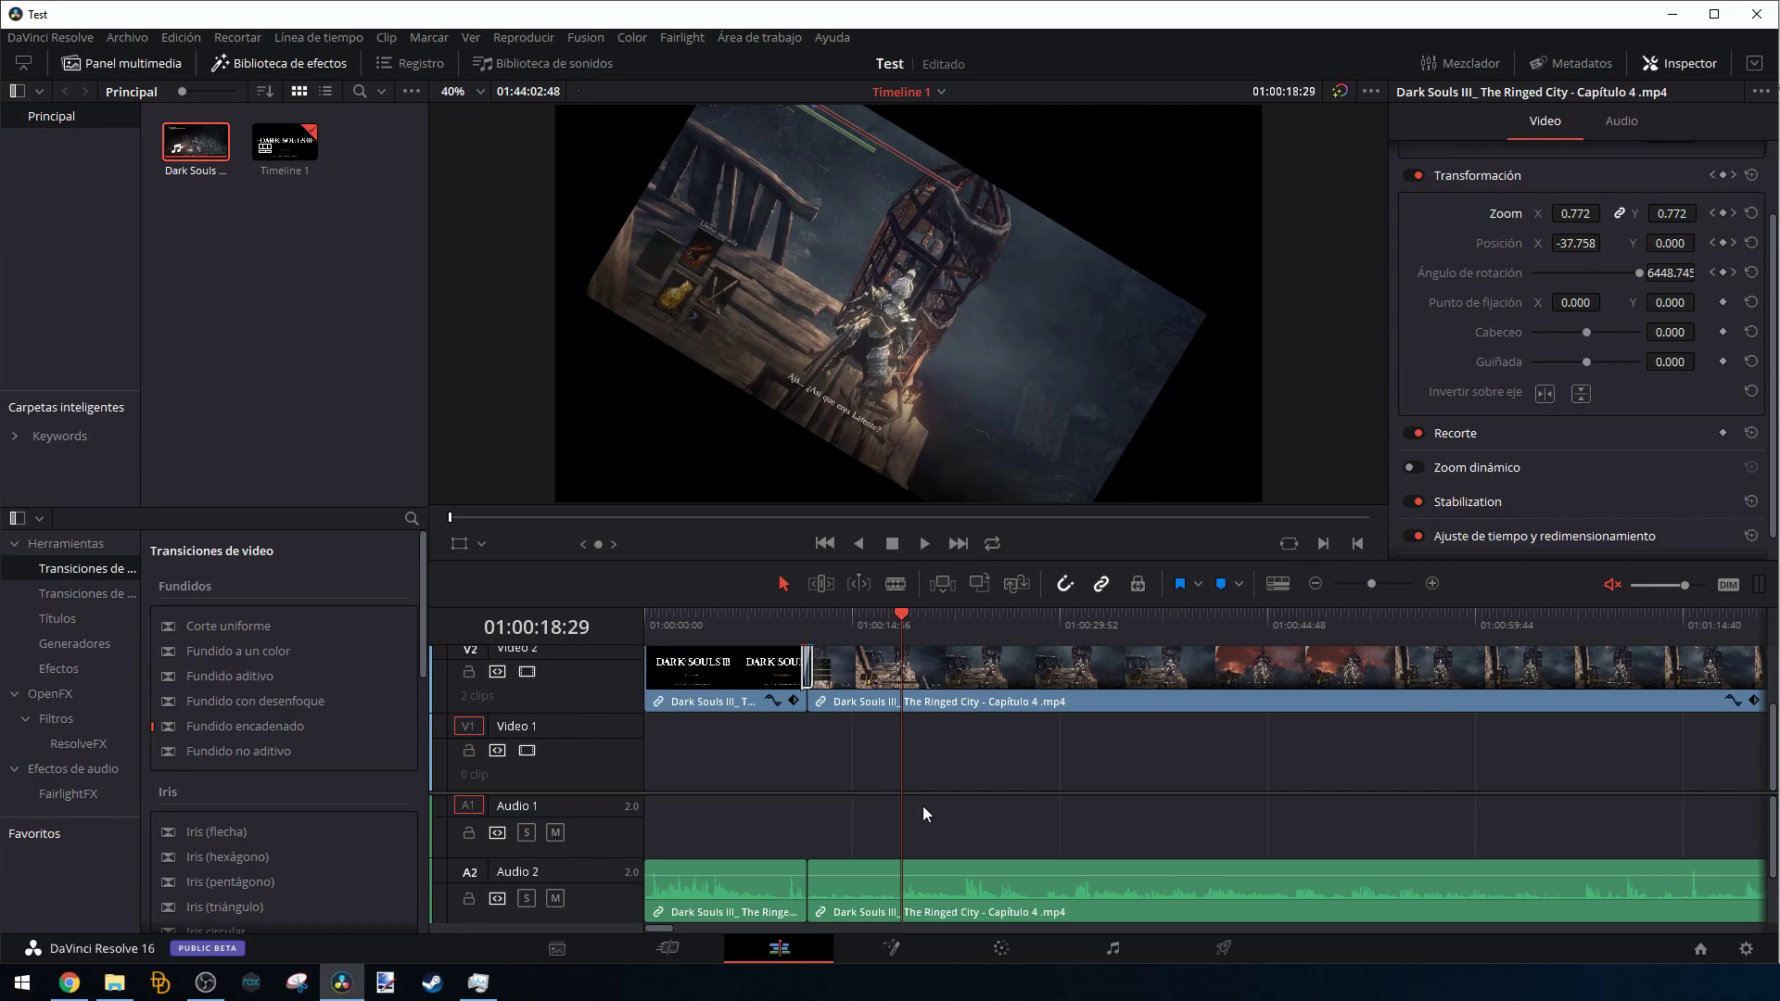